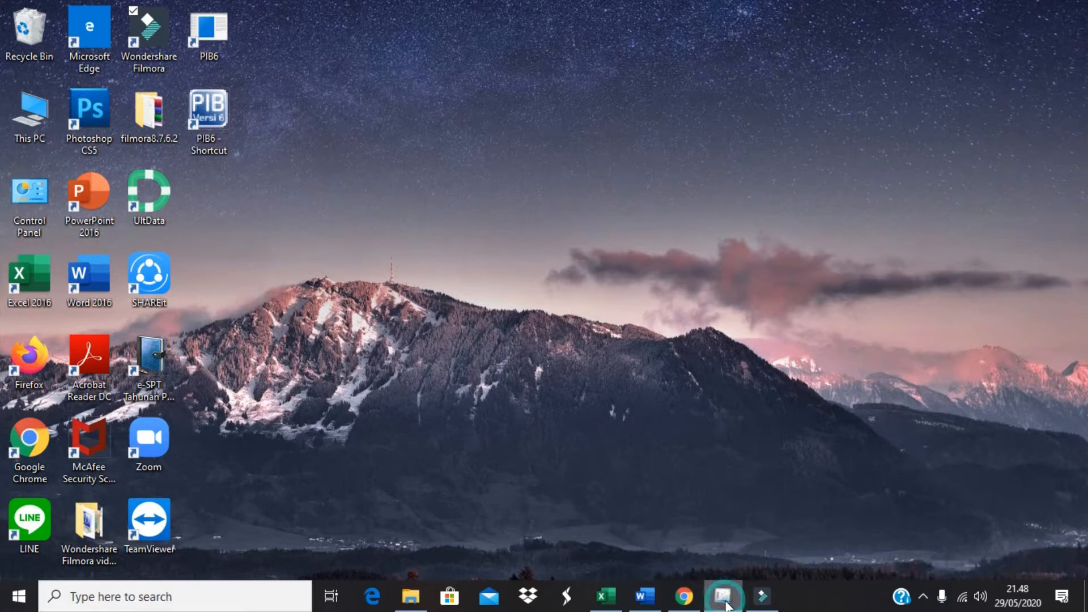
Switch to e-SPT PPh Badan and log in as administrator with the account password.
{"action": "left_click", "coordinate": [726, 601]}
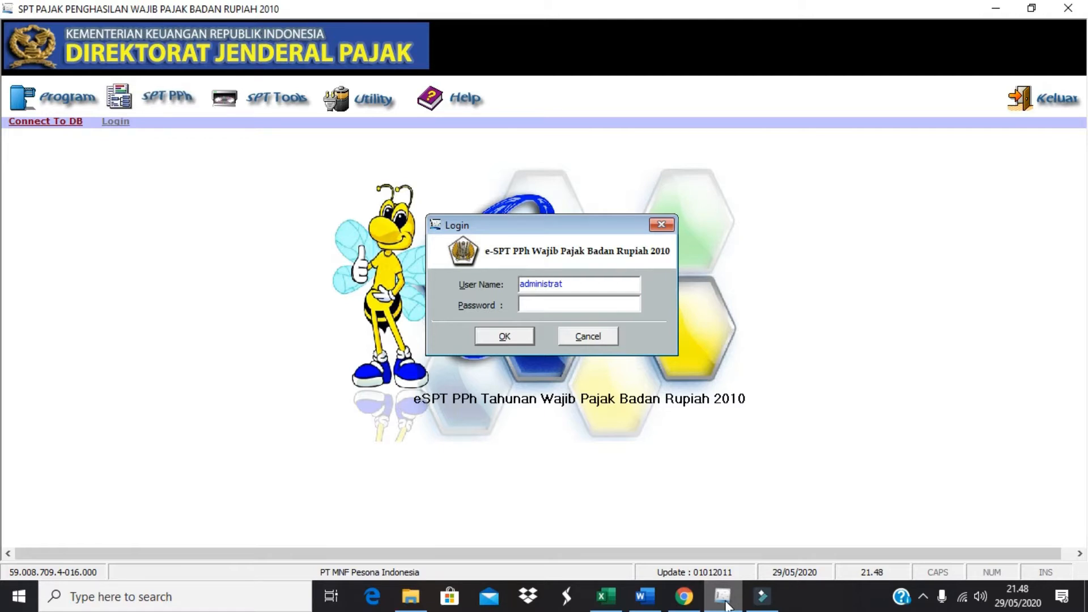
{"action": "left_click", "coordinate": [626, 304]}
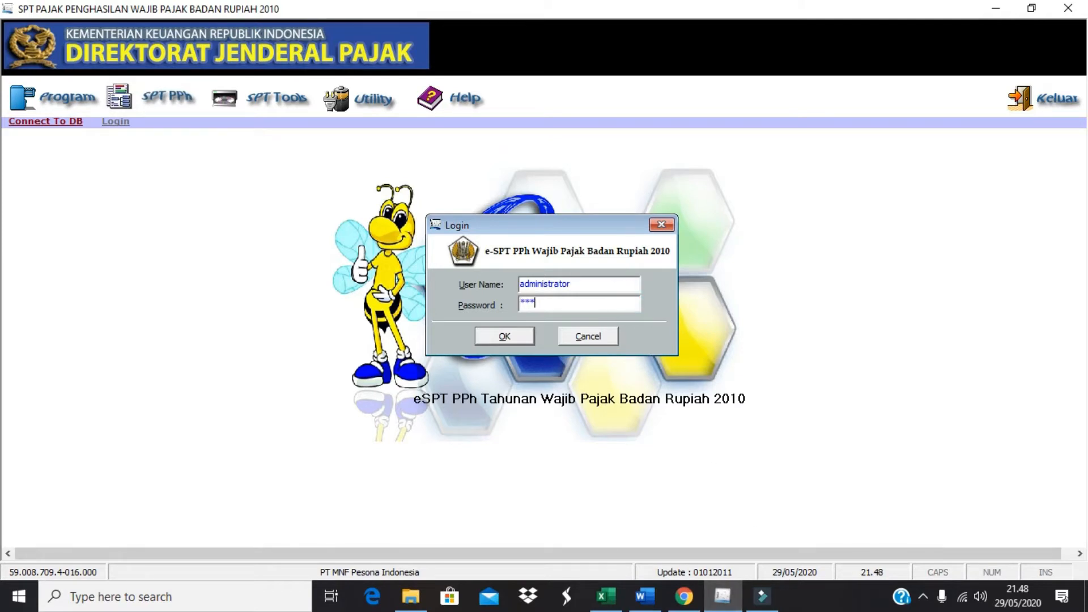
{"action": "left_click", "coordinate": [506, 334]}
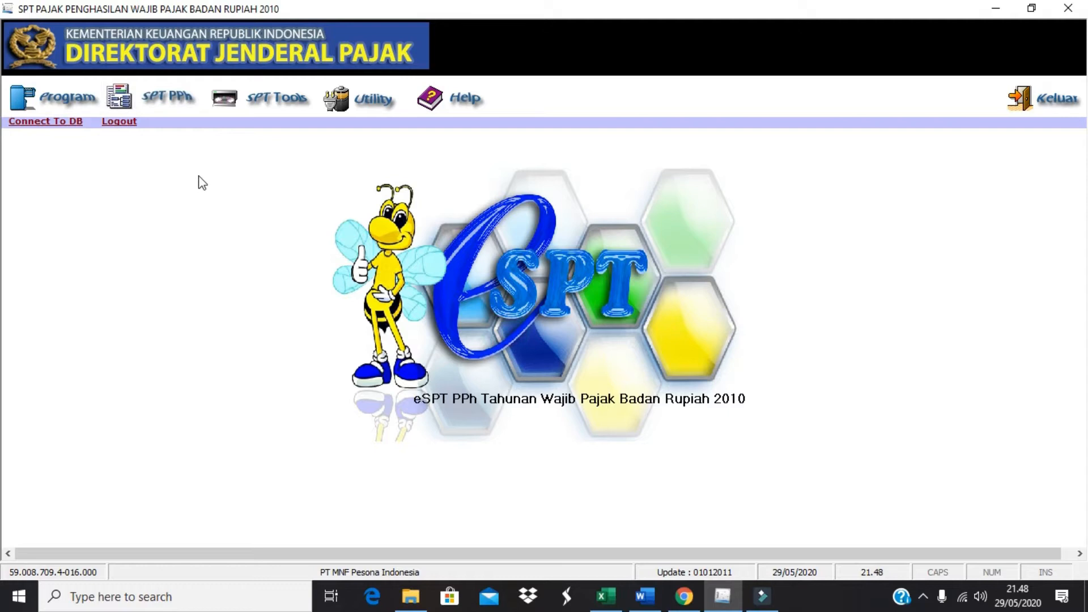
Open the existing SPT for tax year 2018, Pembetulan 0, for editing or revision.
{"action": "left_click", "coordinate": [85, 96]}
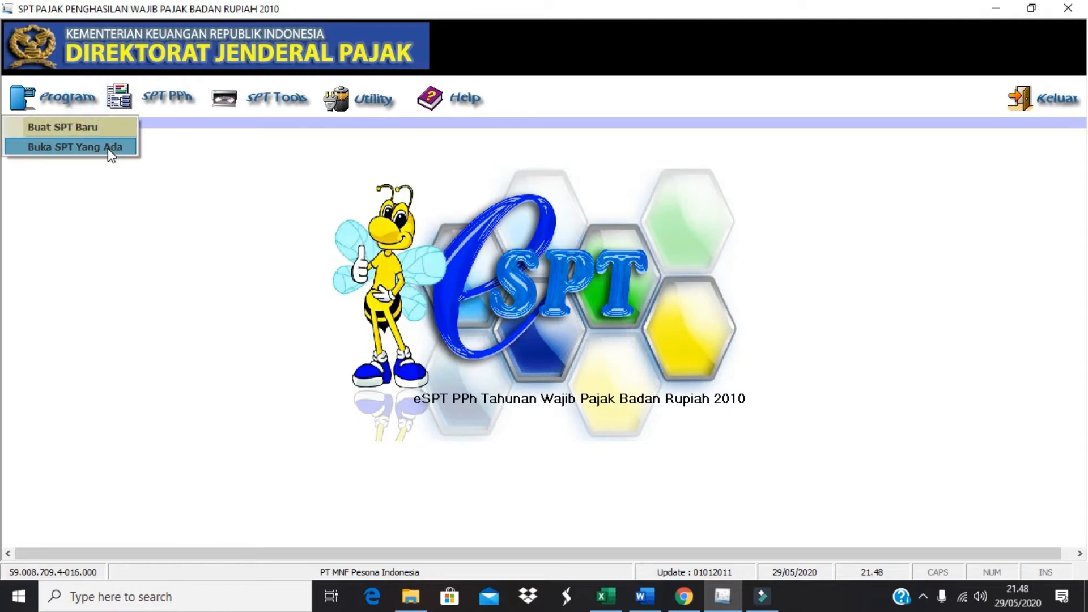
{"action": "left_click", "coordinate": [108, 147]}
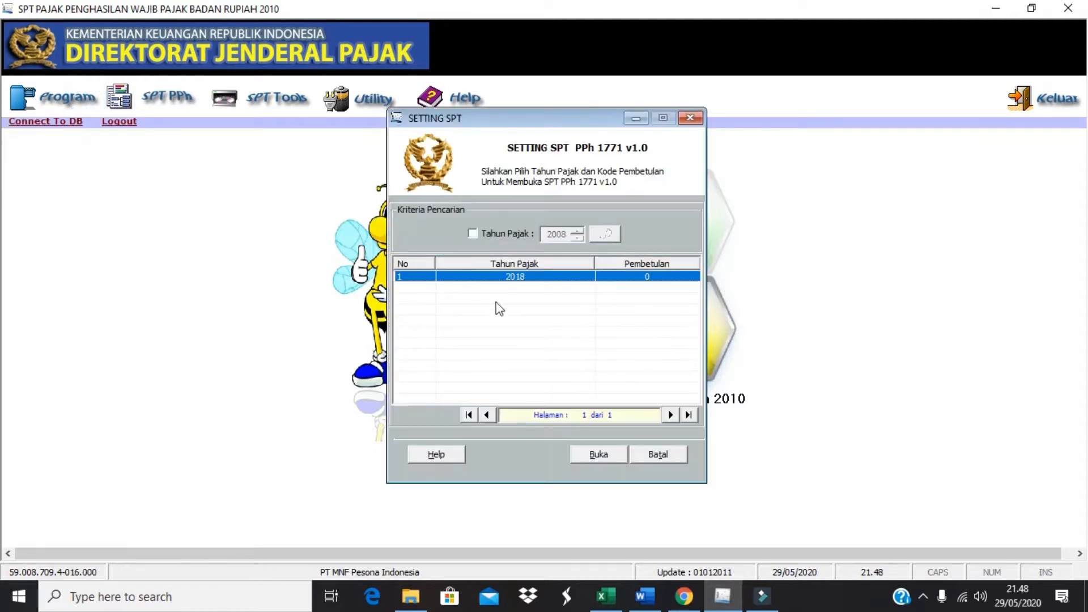
{"action": "left_click", "coordinate": [607, 455]}
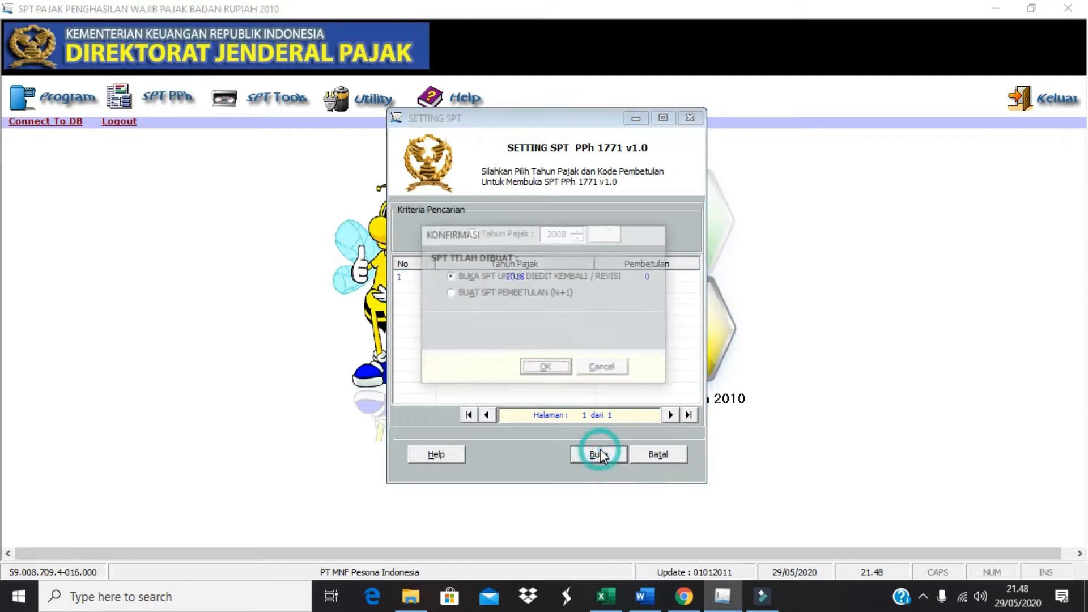
{"action": "left_click", "coordinate": [545, 368]}
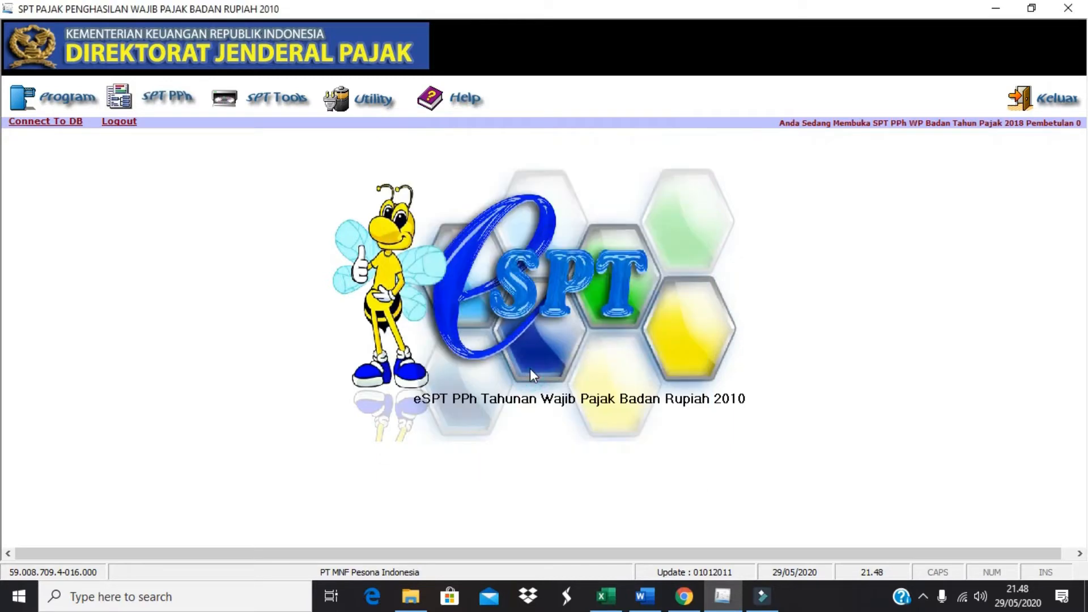
Open the Transkrip Kutipan Elemen Laporan Keuangan form of the SPT PPh.
{"action": "left_click", "coordinate": [168, 95]}
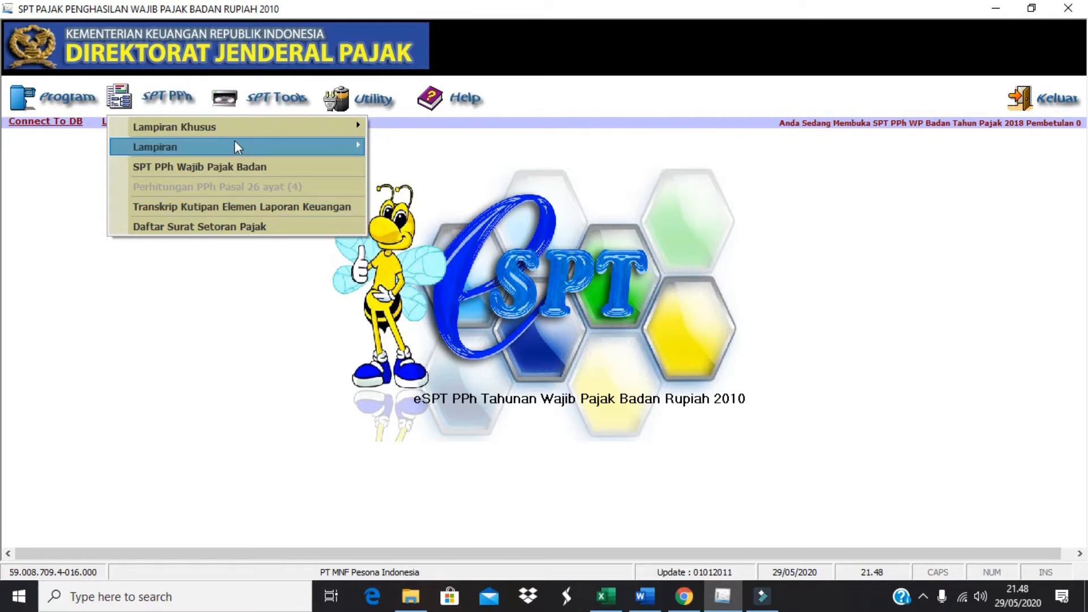
{"action": "mouse_move", "coordinate": [236, 129]}
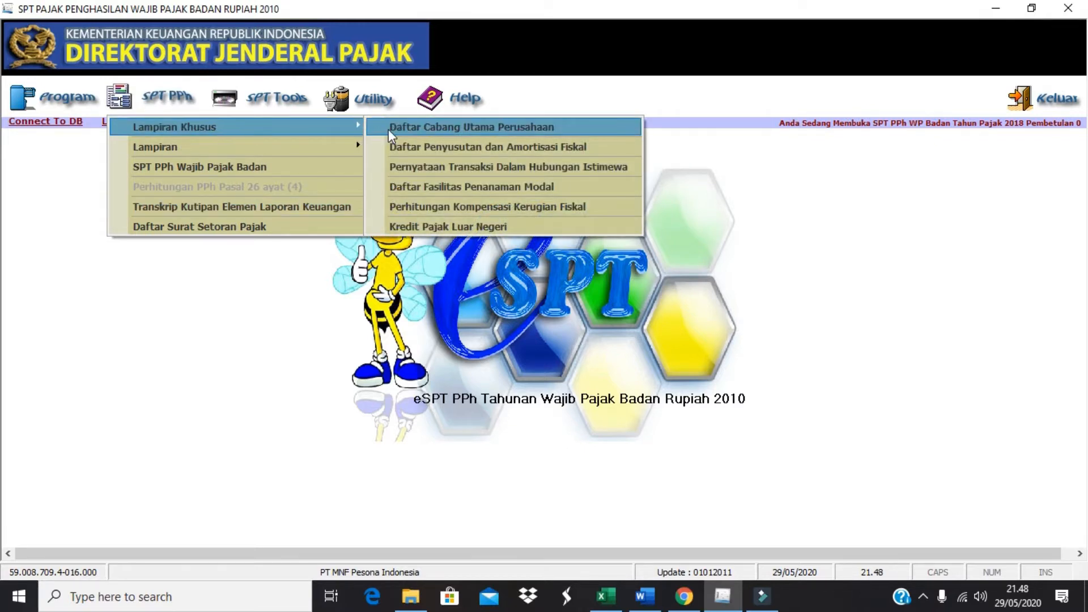
{"action": "mouse_move", "coordinate": [308, 145]}
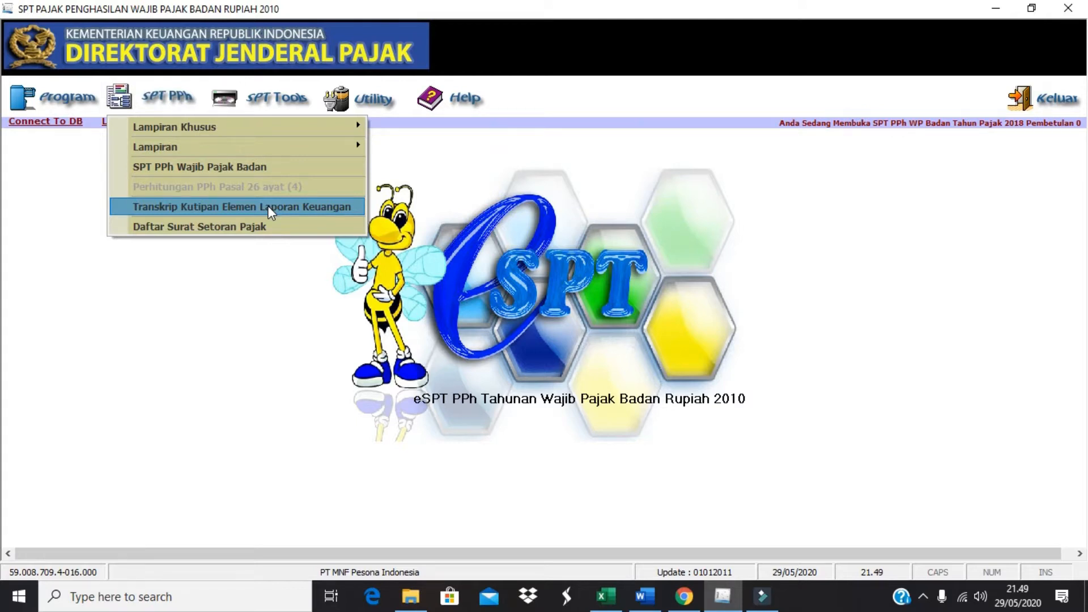
{"action": "left_click", "coordinate": [269, 208]}
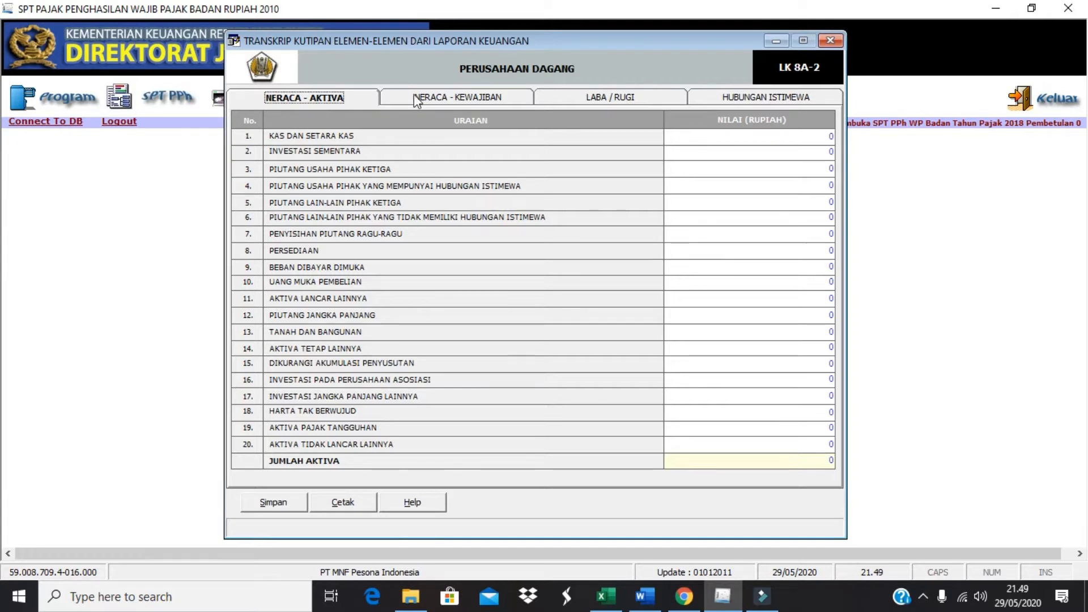
Review the form's Neraca - Kewajiban, Laba / Rugi and Hubungan Istimewa sections, and return to Neraca - Aktiva.
{"action": "left_click", "coordinate": [458, 99]}
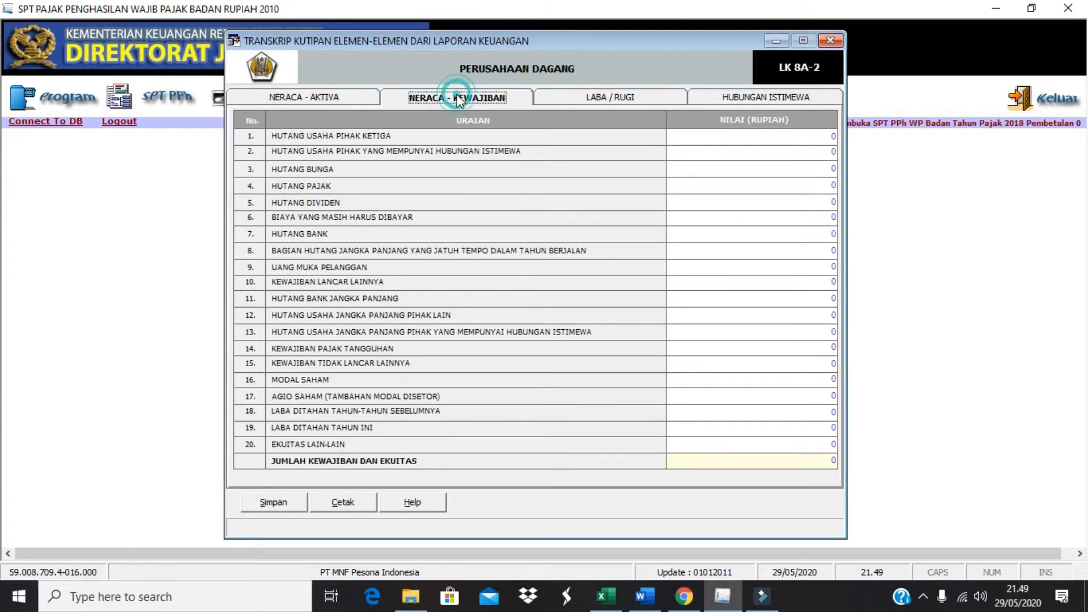
{"action": "left_click", "coordinate": [610, 98]}
{"action": "left_click", "coordinate": [726, 98]}
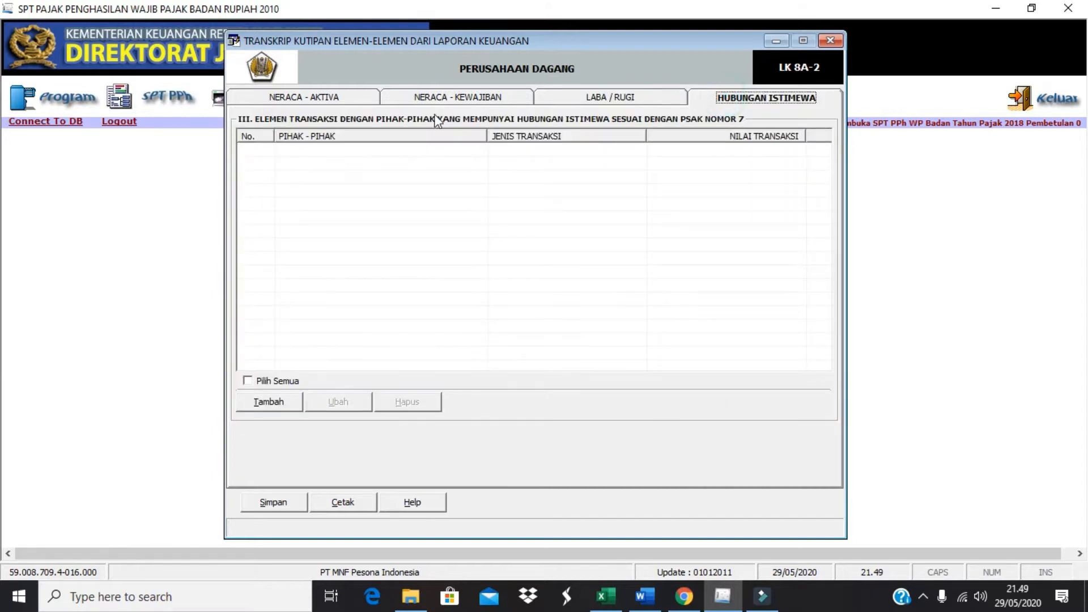
{"action": "left_click", "coordinate": [357, 100]}
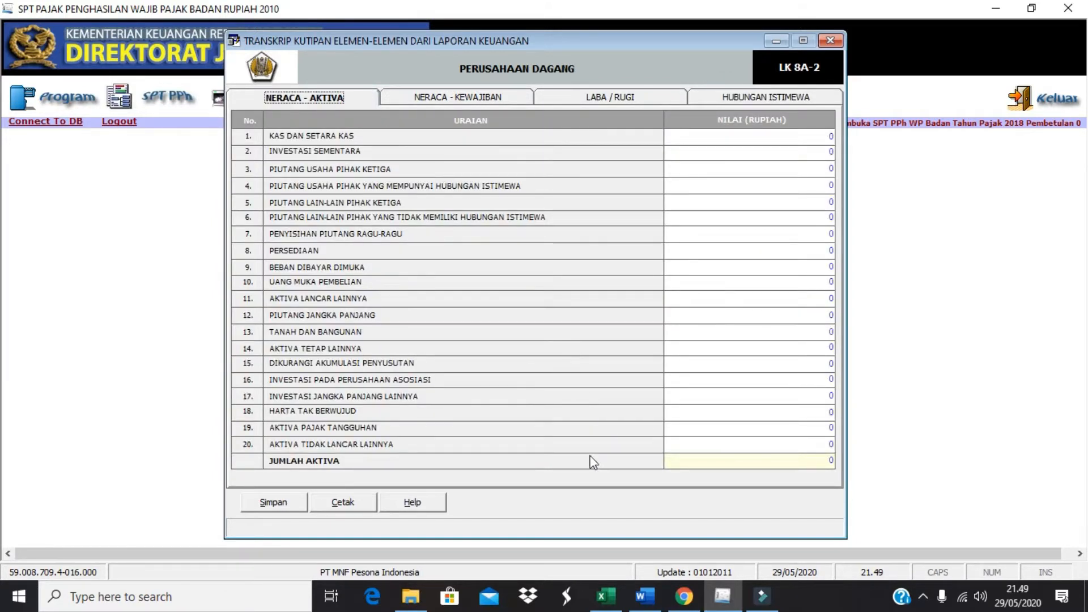
Compare the Aktiva and Kewajiban dan Ekuitas layout of the Excel balance sheet, including its NO columns, with the e-SPT form.
{"action": "left_click", "coordinate": [600, 606]}
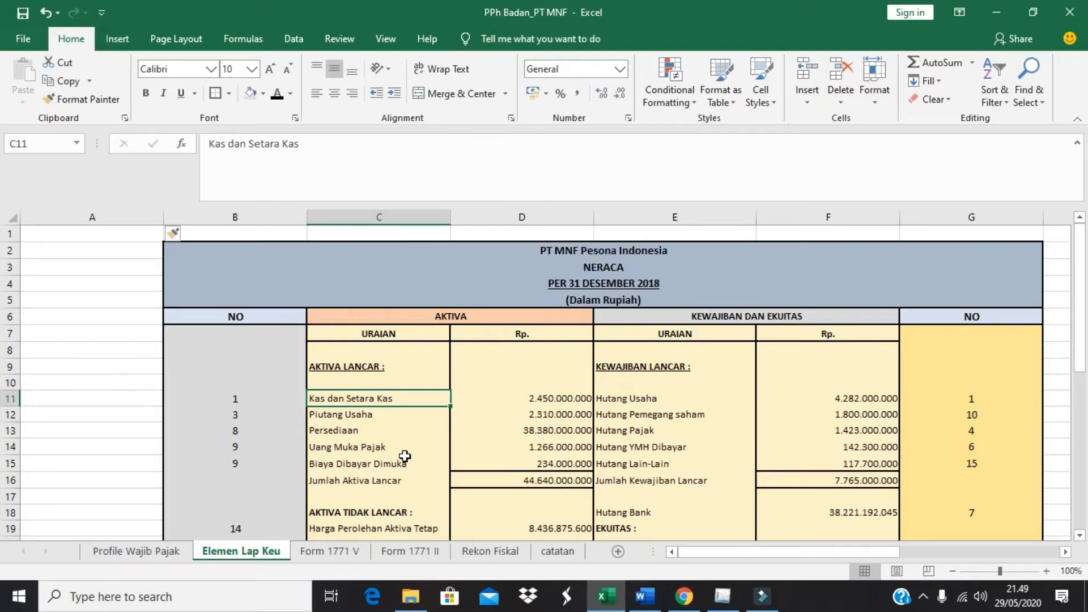
{"action": "key", "text": "alt+Tab"}
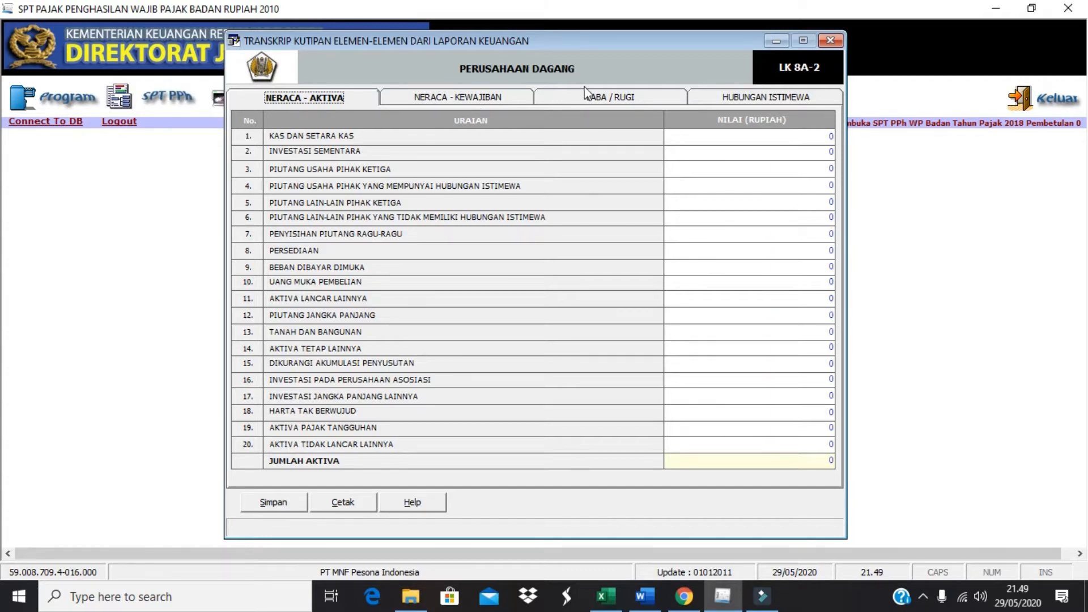
{"action": "key", "text": "alt+Tab"}
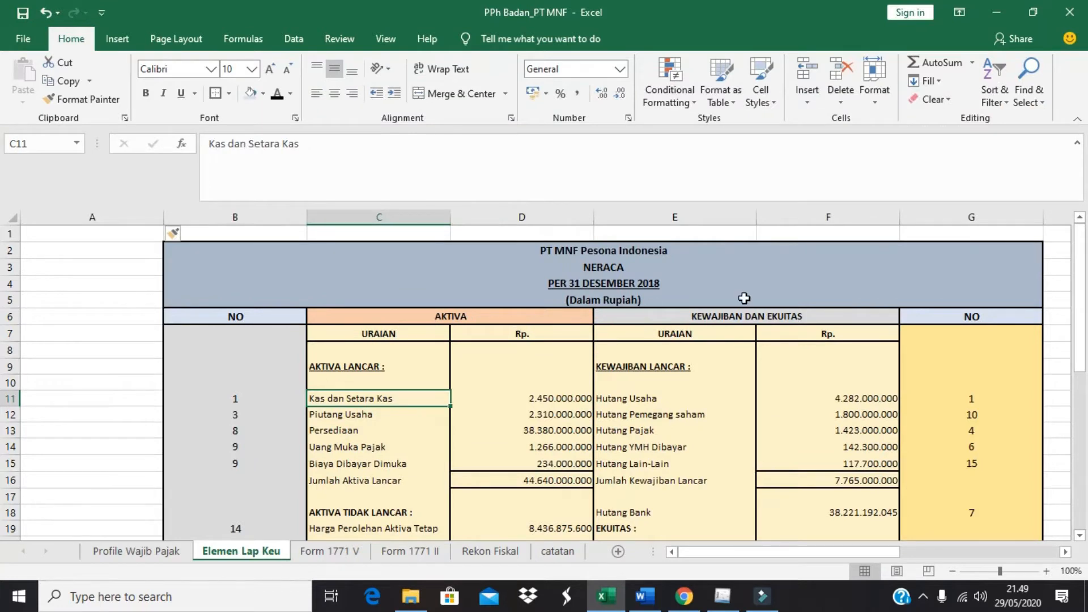
{"action": "left_click", "coordinate": [756, 312]}
{"action": "key", "text": "Right"}
{"action": "key", "text": "Right"}
{"action": "key", "text": "Right"}
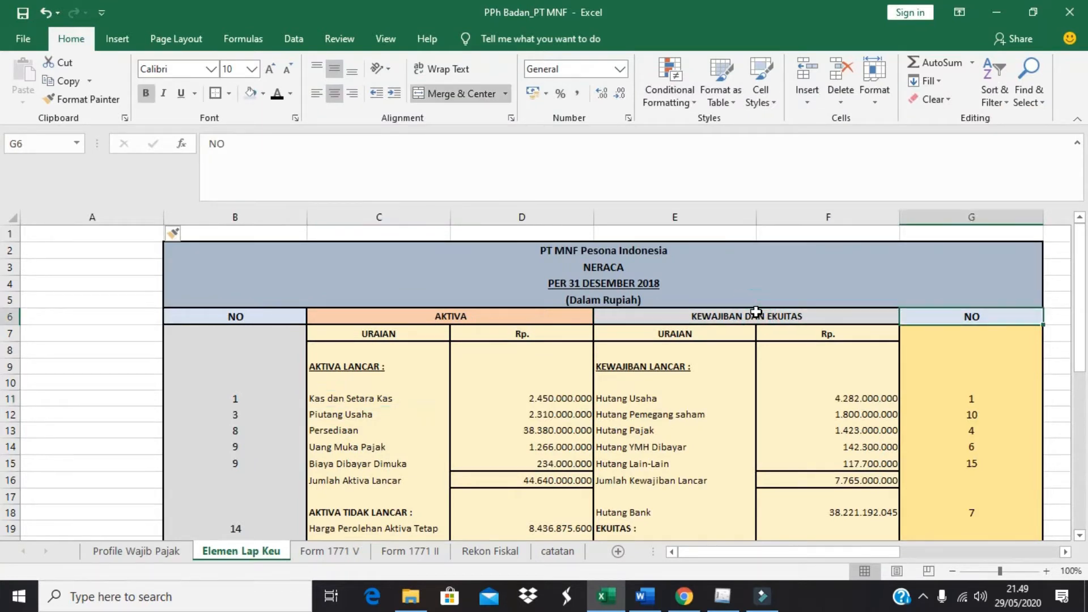
{"action": "key", "text": "Right"}
{"action": "key", "text": "Right"}
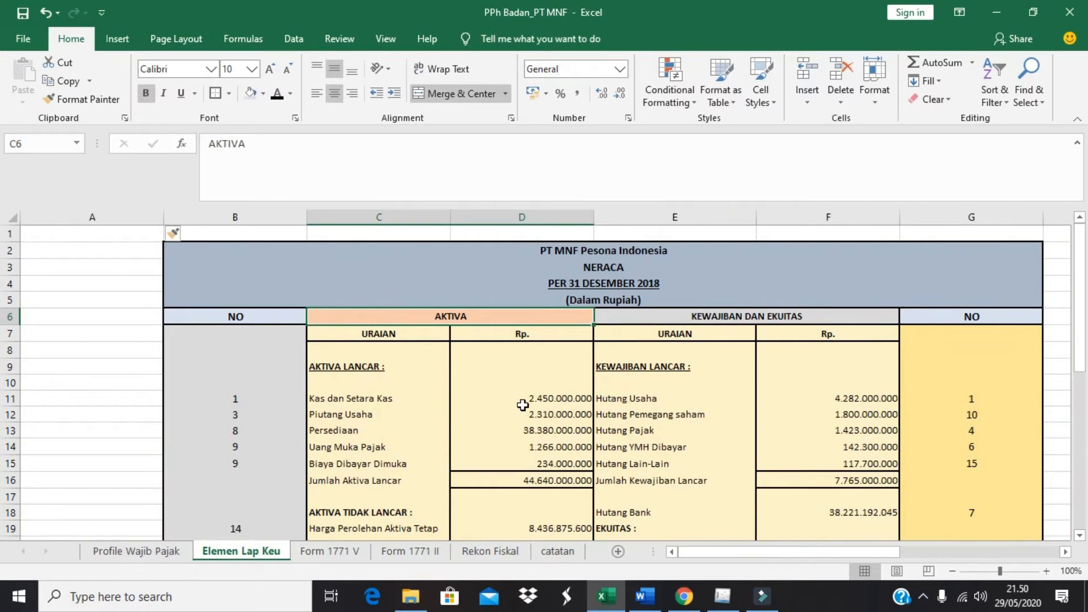
Copy the Kas dan Setara Kas amount, 2.450.000.000, from Excel into row 1 of Neraca - Aktiva in e-SPT.
{"action": "left_click", "coordinate": [555, 401]}
{"action": "key", "text": "ctrl+c"}
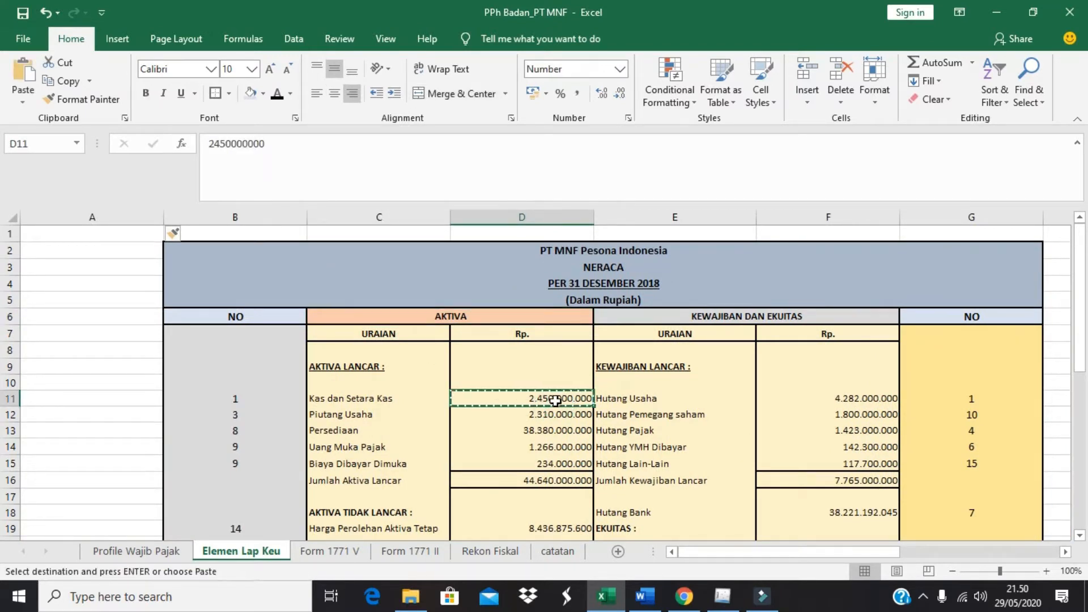
{"action": "key", "text": "alt+Tab"}
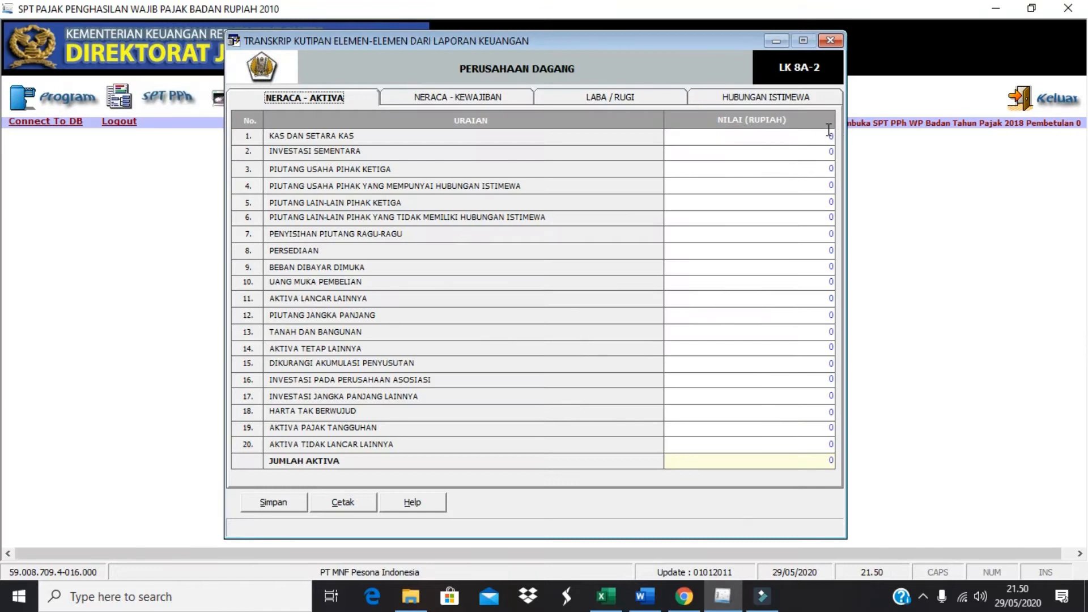
{"action": "left_click", "coordinate": [832, 135]}
{"action": "right_click", "coordinate": [832, 135]}
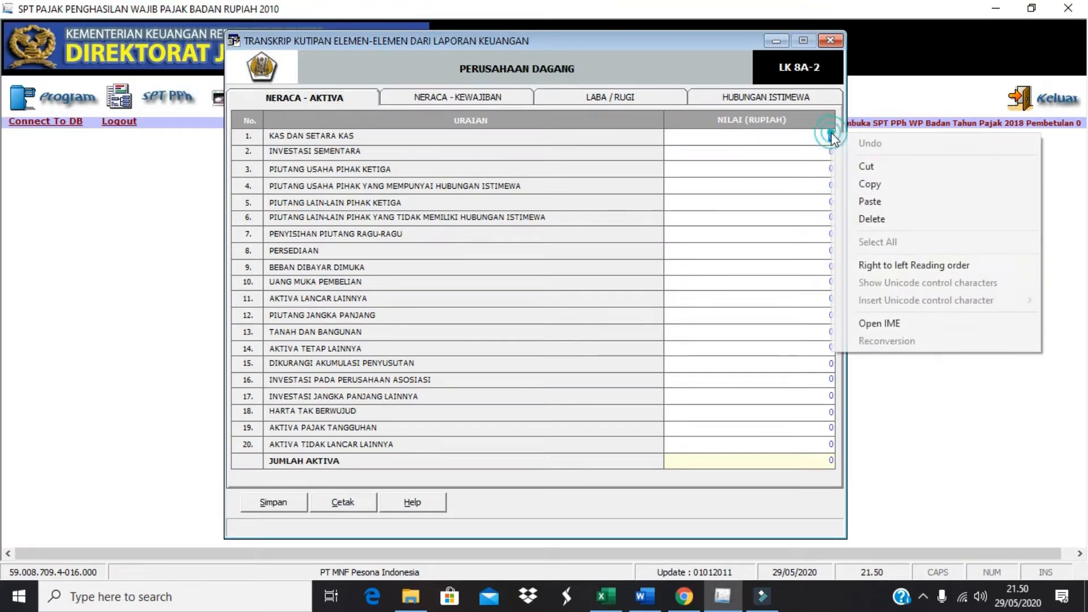
{"action": "left_click", "coordinate": [866, 204]}
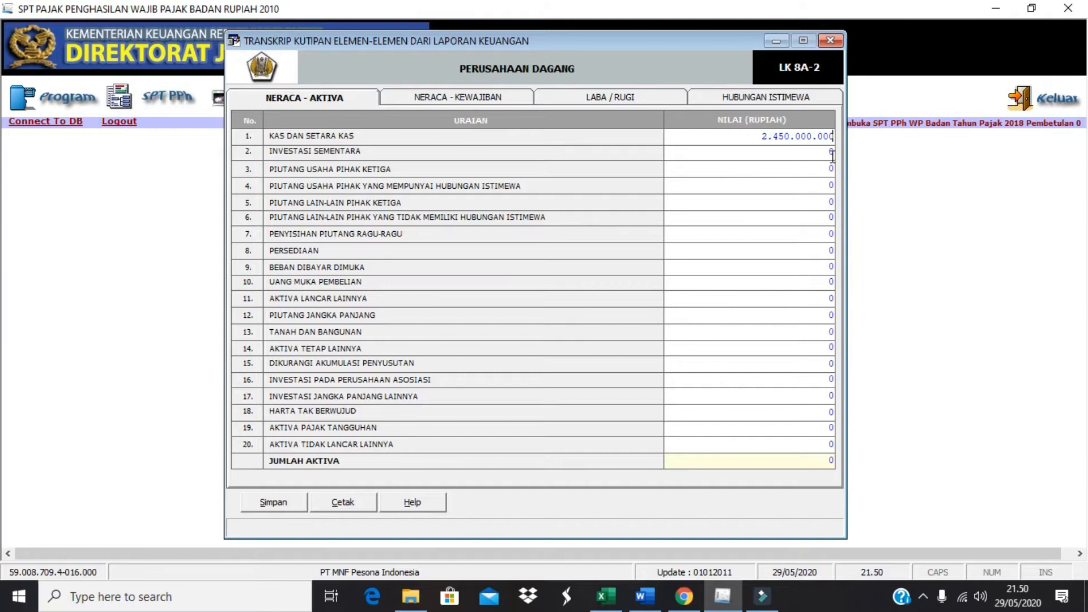
Copy the Piutang Usaha amount, 2.310.000.000, from Excel into row 3, Piutang Usaha Pihak Ketiga, in e-SPT.
{"action": "key", "text": "alt+Tab"}
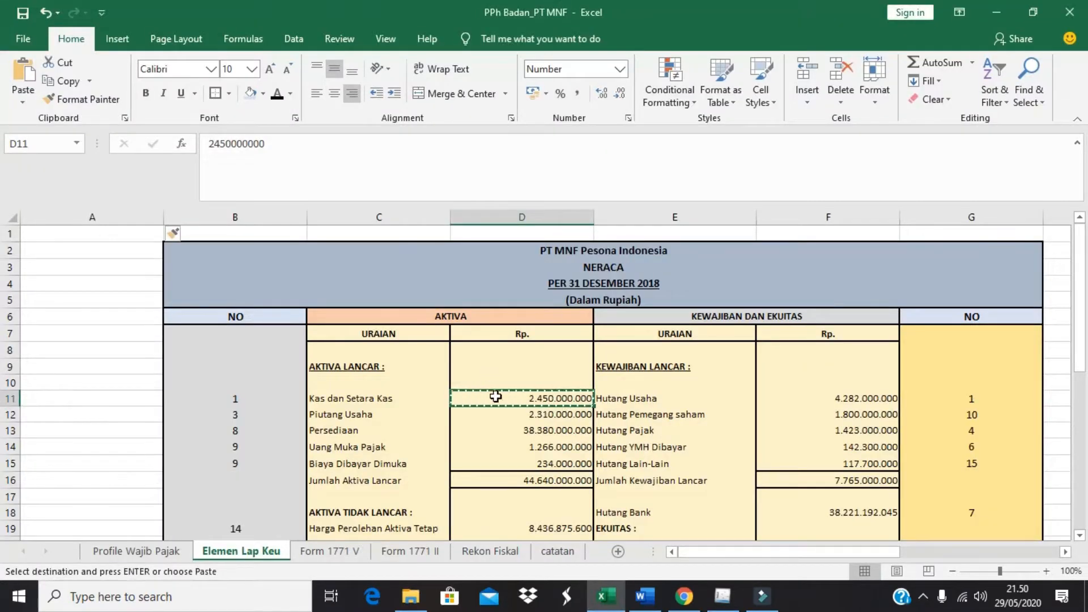
{"action": "left_click", "coordinate": [544, 417]}
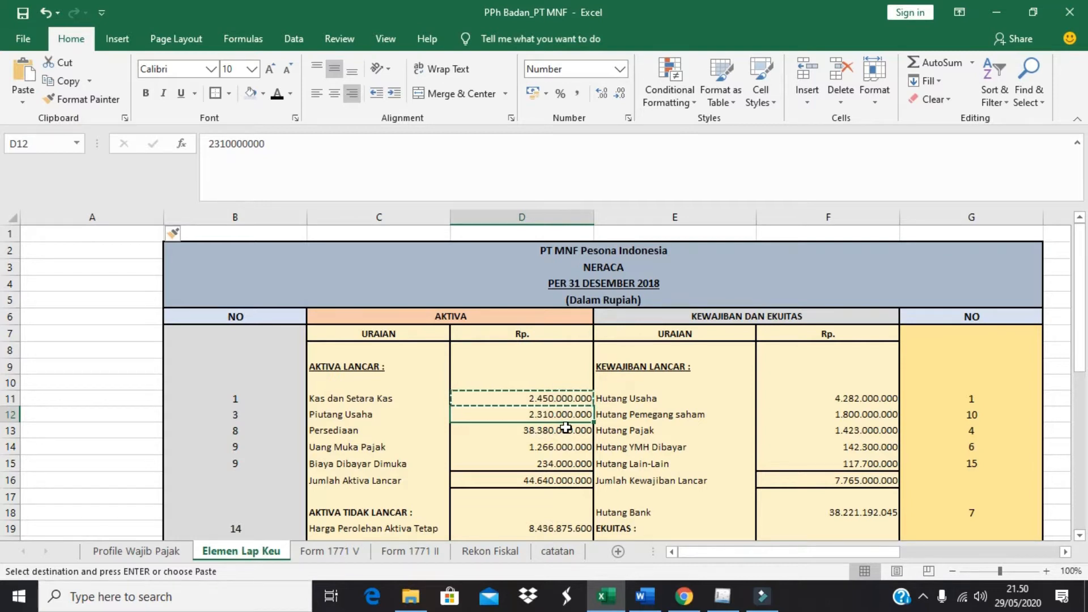
{"action": "key", "text": "alt+Tab"}
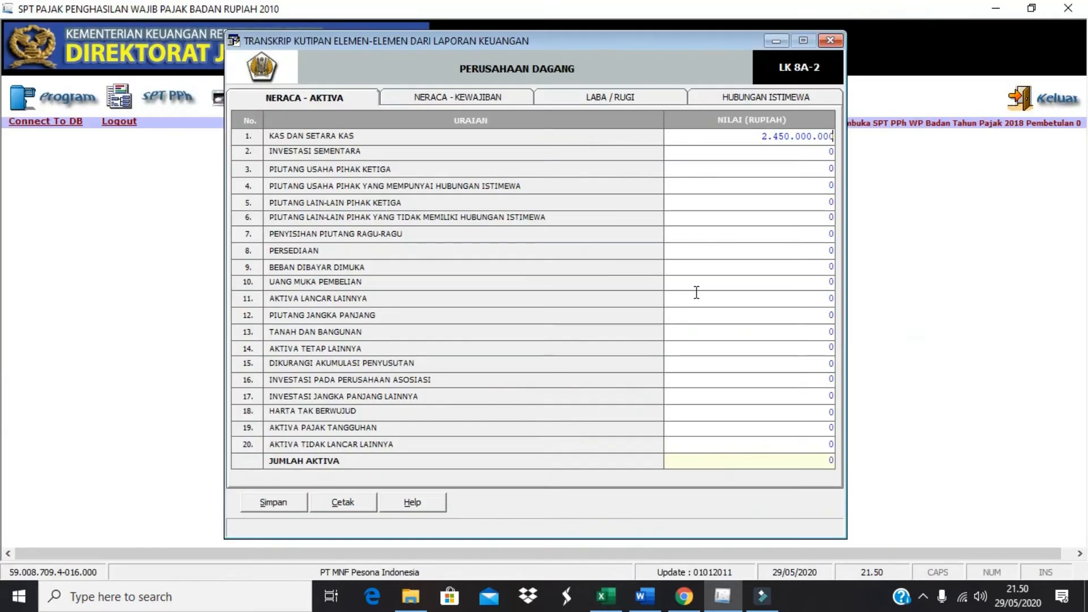
{"action": "left_click", "coordinate": [830, 170]}
{"action": "right_click", "coordinate": [830, 170]}
{"action": "left_click", "coordinate": [875, 240]}
Copy the Persediaan amount, 38.380.000.000, from Excel into row 8, Persediaan, in e-SPT.
{"action": "key", "text": "alt+Tab"}
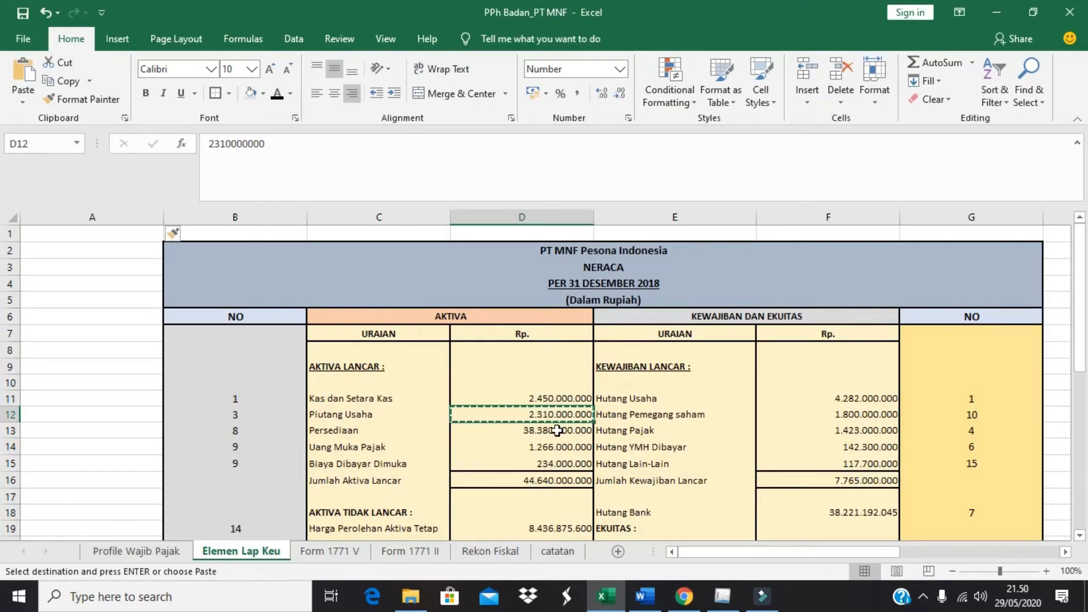
{"action": "left_click", "coordinate": [558, 432]}
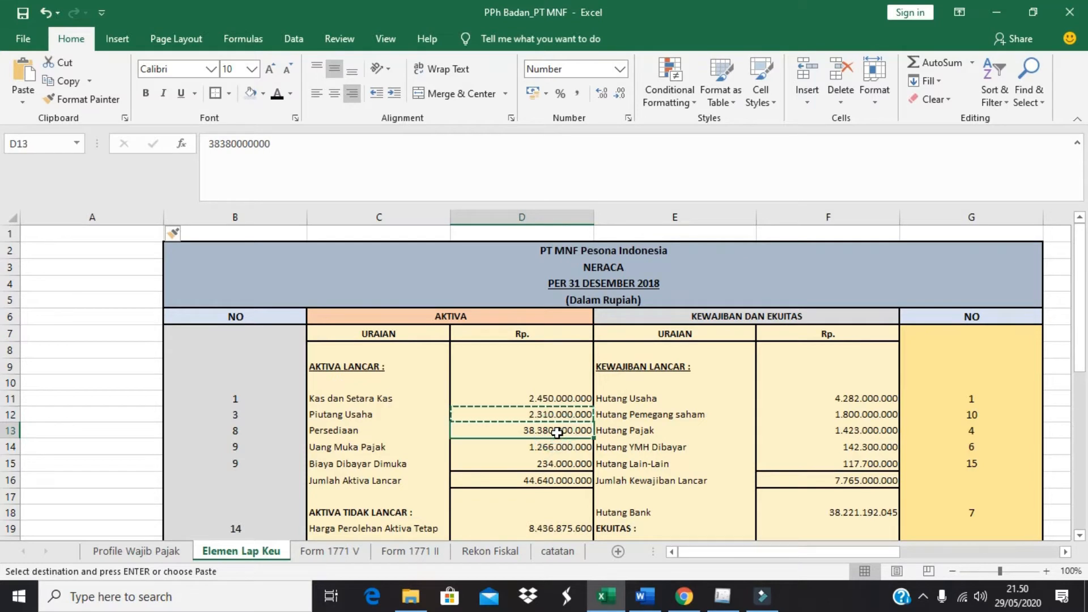
{"action": "key", "text": "ctrl+c"}
{"action": "key", "text": "alt+Tab"}
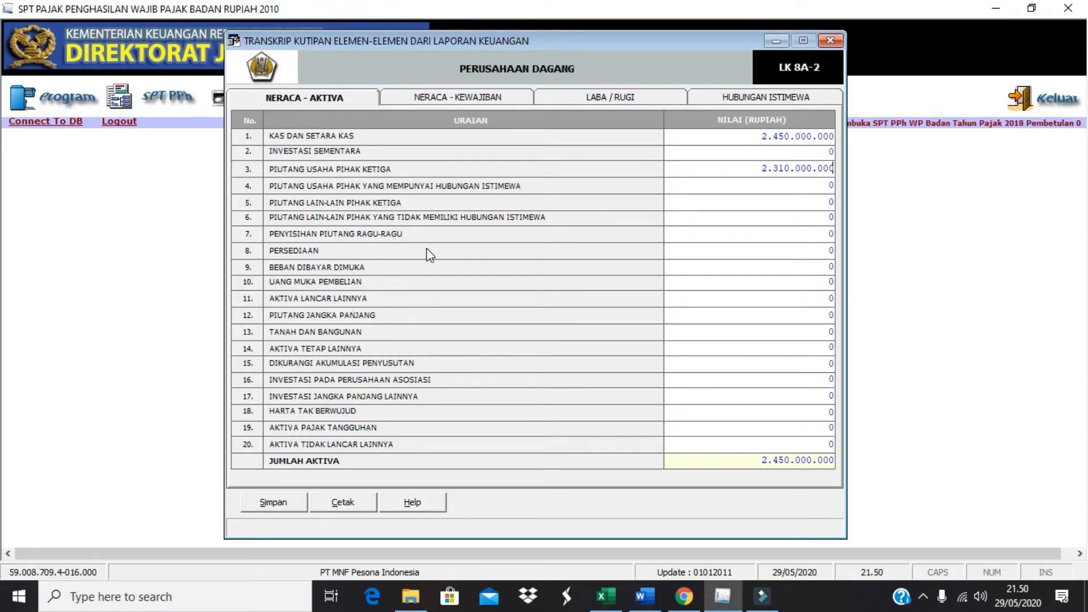
{"action": "left_click", "coordinate": [832, 249]}
{"action": "right_click", "coordinate": [833, 250]}
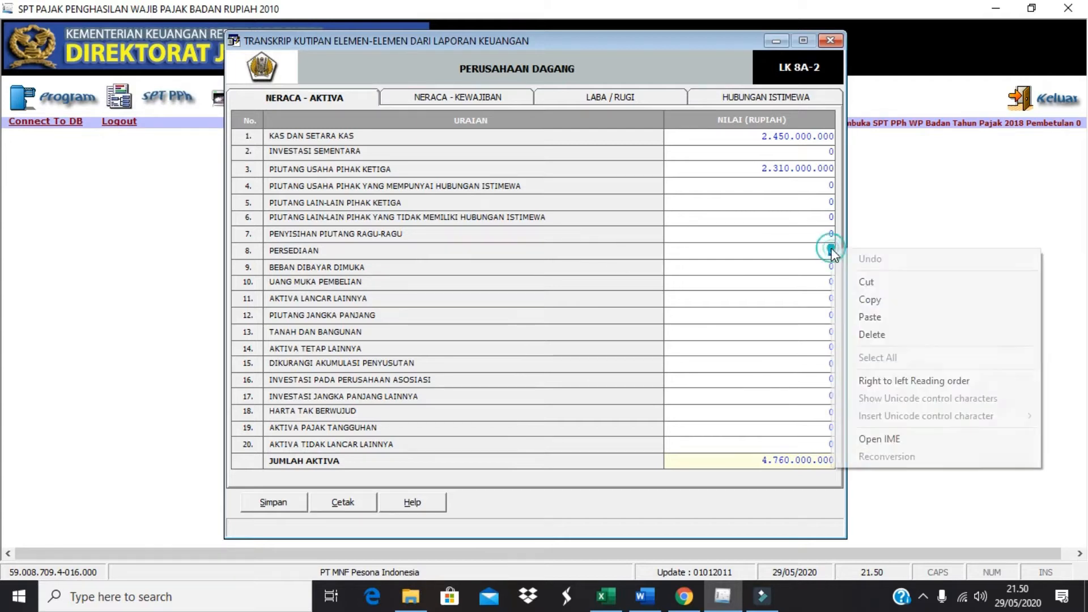
{"action": "left_click", "coordinate": [871, 317]}
Check Uang Muka Pajak and Biaya Dibayar Dimuka in Excel and enter their sum, 1.500.000.000, as Beban Dibayar Dimuka in e-SPT.
{"action": "key", "text": "alt+Tab"}
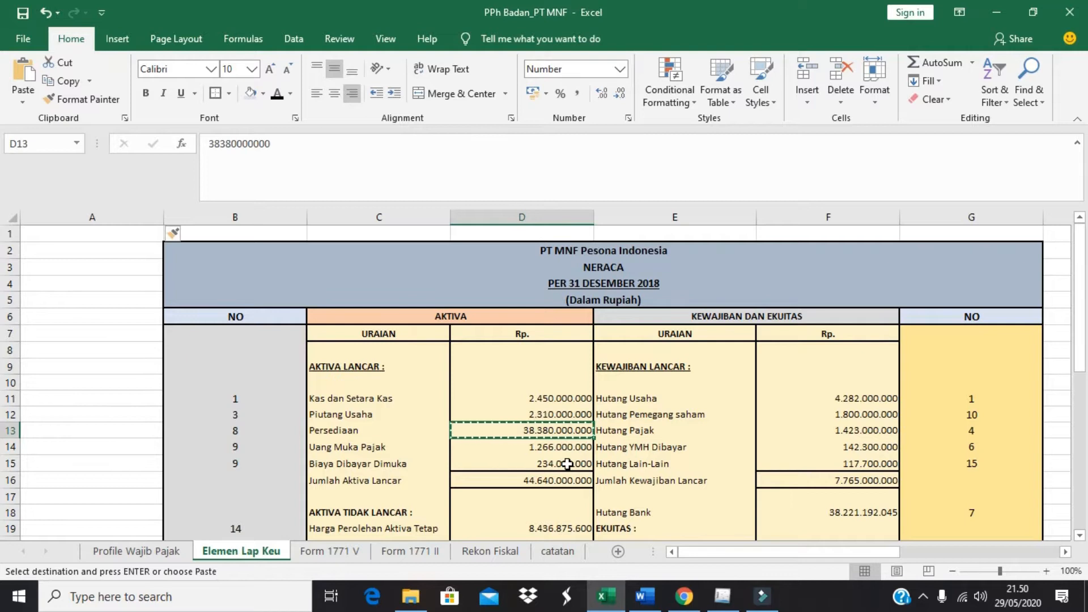
{"action": "key", "text": "alt+Tab"}
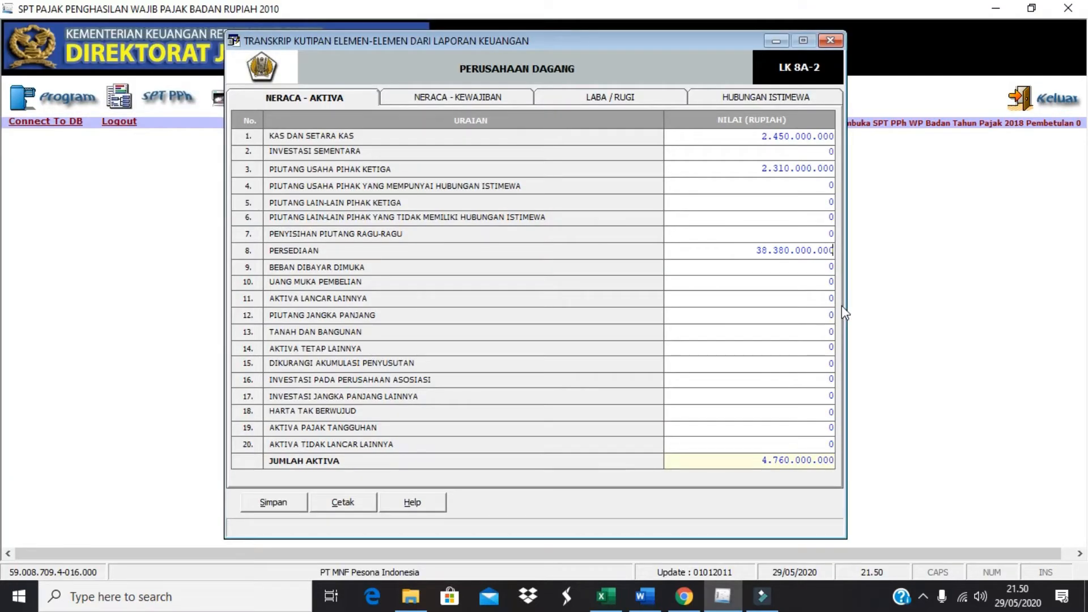
{"action": "left_click", "coordinate": [831, 267]}
{"action": "type", "text": "1500000000"}
{"action": "key", "text": "Tab"}
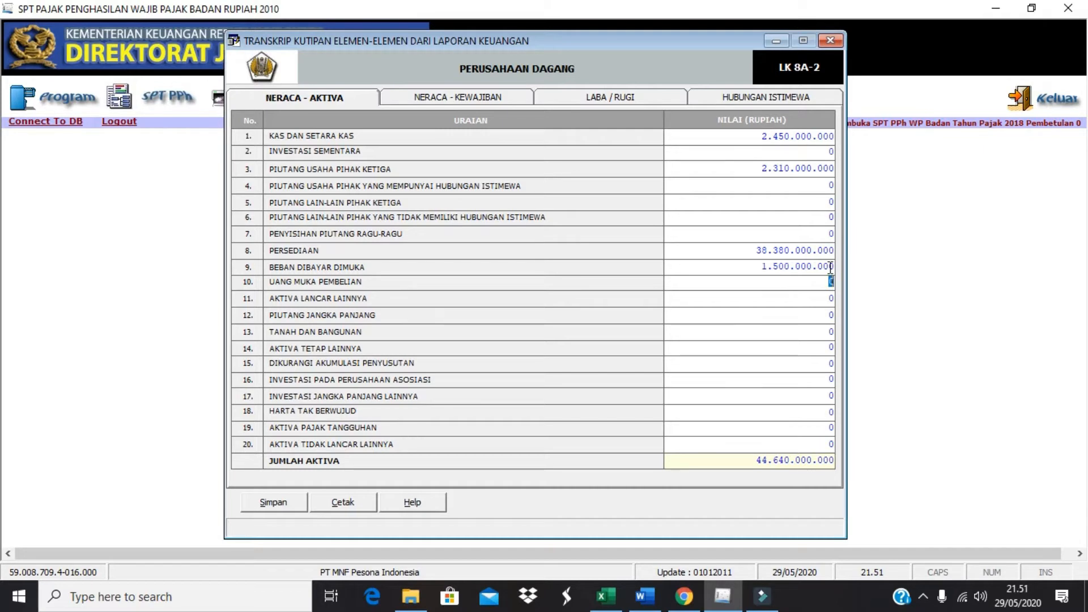
Copy the Harga Perolehan Aktiva Tetap amount, 8.436.875.600, from Excel into row 14, Aktiva Tetap Lainnya, in e-SPT.
{"action": "key", "text": "alt+Tab"}
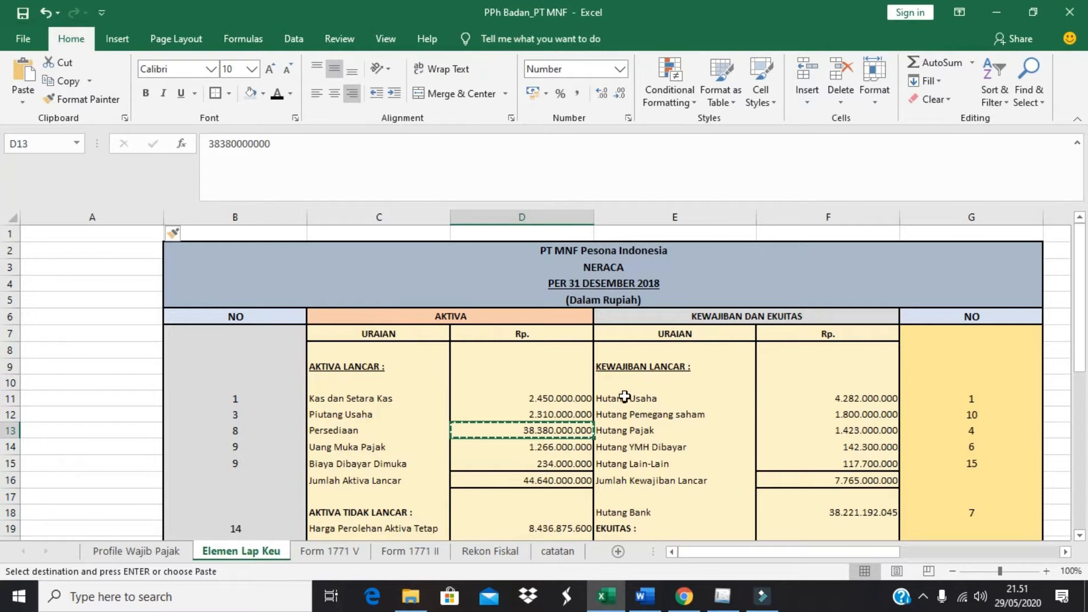
{"action": "scroll", "coordinate": [475, 491], "scroll_direction": "down", "scroll_amount": 4}
{"action": "scroll", "coordinate": [475, 492], "scroll_direction": "up", "scroll_amount": 2}
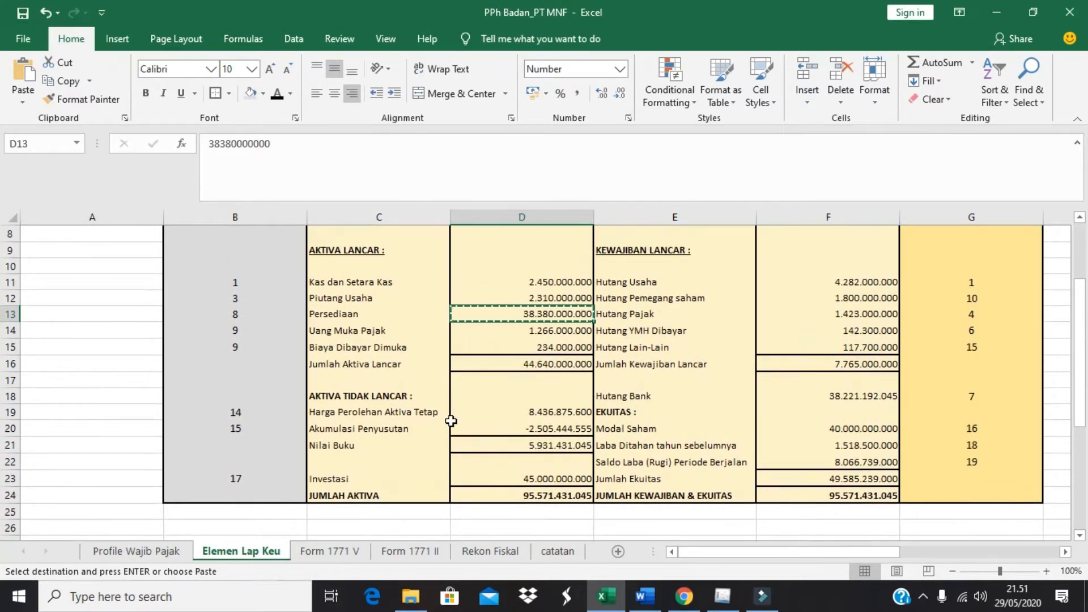
{"action": "left_click", "coordinate": [545, 412]}
{"action": "key", "text": "ctrl+c"}
{"action": "key", "text": "alt+Tab"}
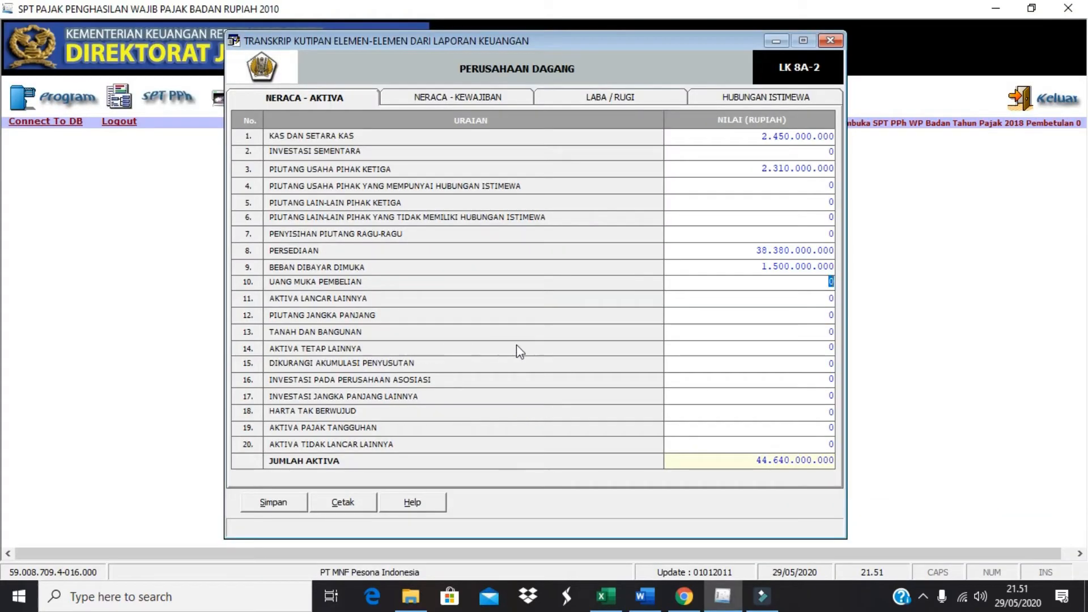
{"action": "left_click", "coordinate": [819, 348]}
{"action": "right_click", "coordinate": [819, 348]}
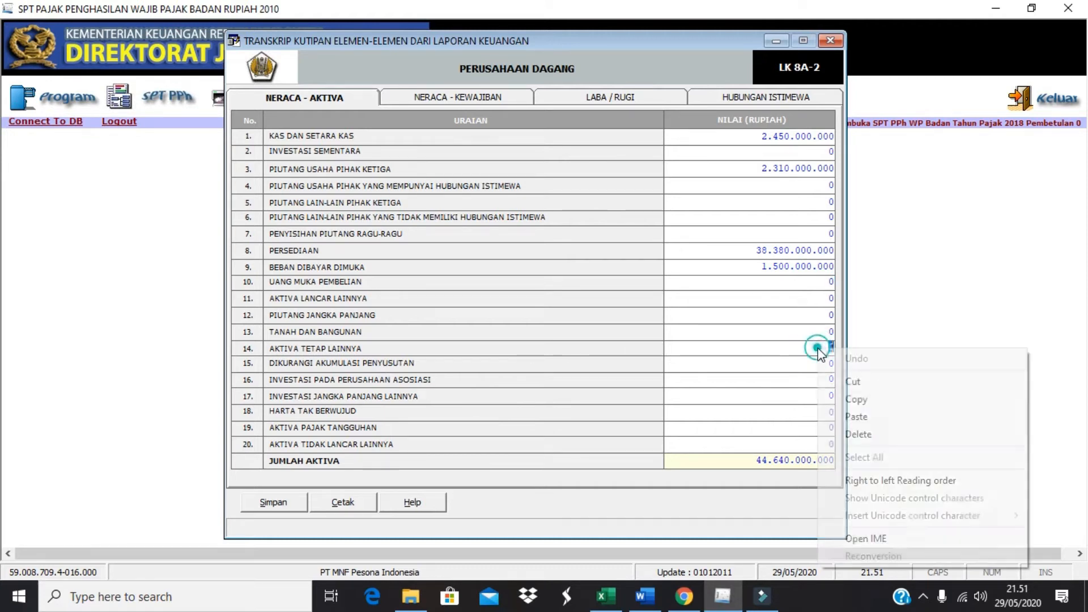
{"action": "left_click", "coordinate": [856, 418]}
Copy the Akumulasi Penyusutan amount from Excel into row 15, Dikurangi Akumulasi Penyusutan, in e-SPT as 2.505.444.555.
{"action": "key", "text": "alt+Tab"}
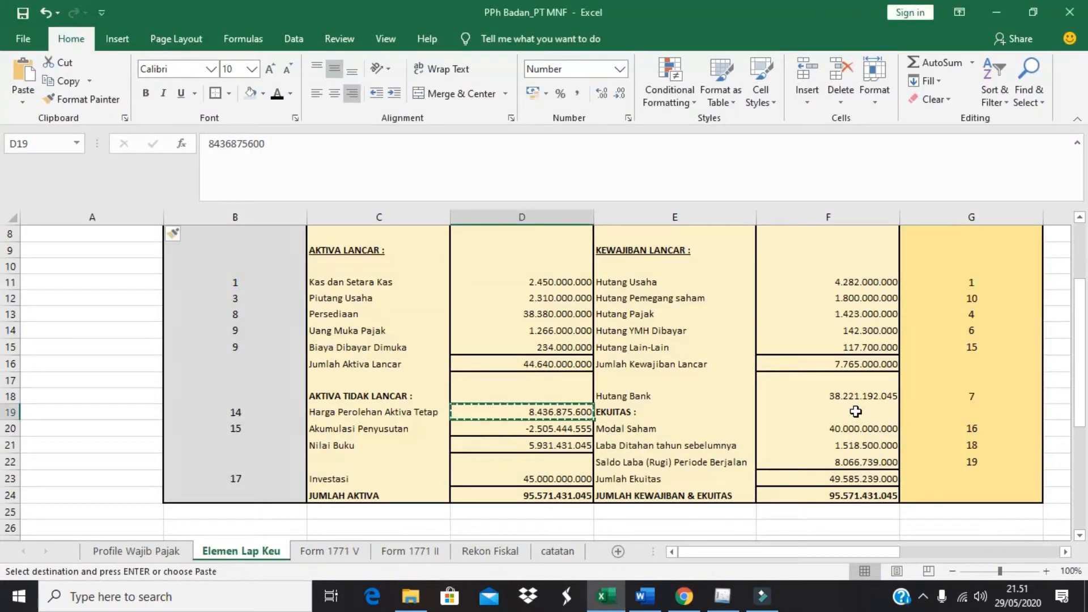
{"action": "left_click", "coordinate": [560, 430]}
{"action": "key", "text": "ctrl+c"}
{"action": "key", "text": "alt+Tab"}
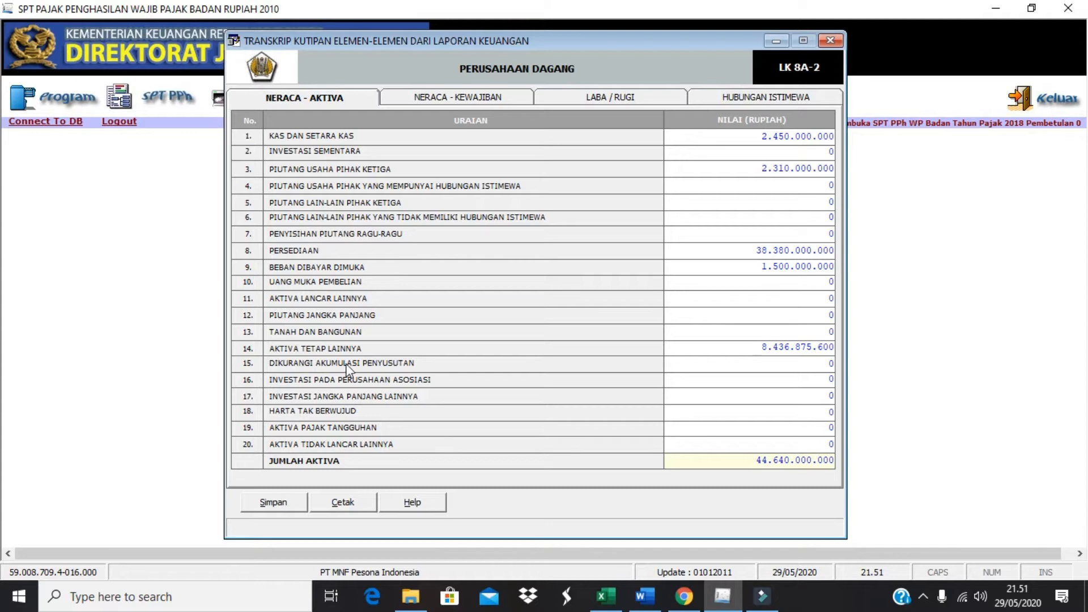
{"action": "left_click", "coordinate": [832, 362]}
{"action": "right_click", "coordinate": [831, 361]}
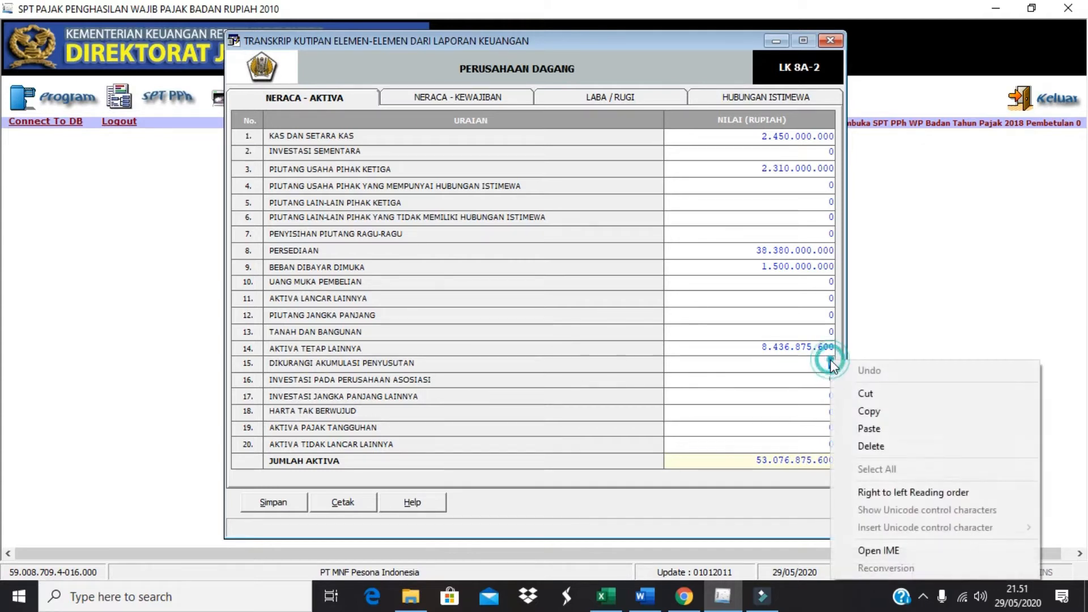
{"action": "left_click", "coordinate": [873, 430]}
{"action": "left_click", "coordinate": [763, 368]}
{"action": "key", "text": "Tab"}
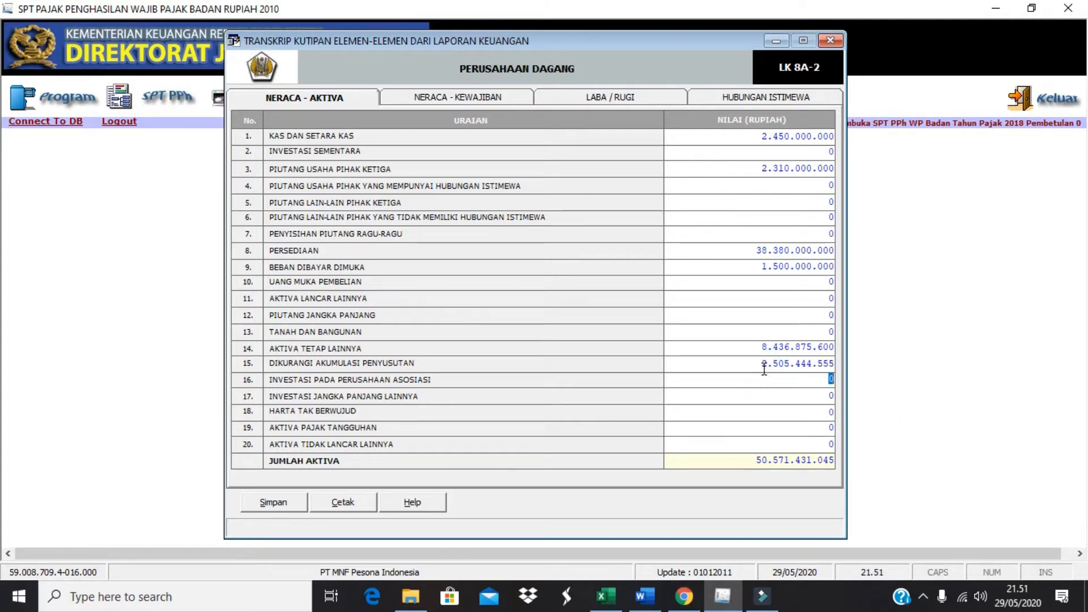
Copy the Investasi amount, 45.000.000.000, from Excel into row 17, Investasi Jangka Panjang Lainnya, in e-SPT and compare Jumlah Aktiva with Excel.
{"action": "key", "text": "alt+Tab"}
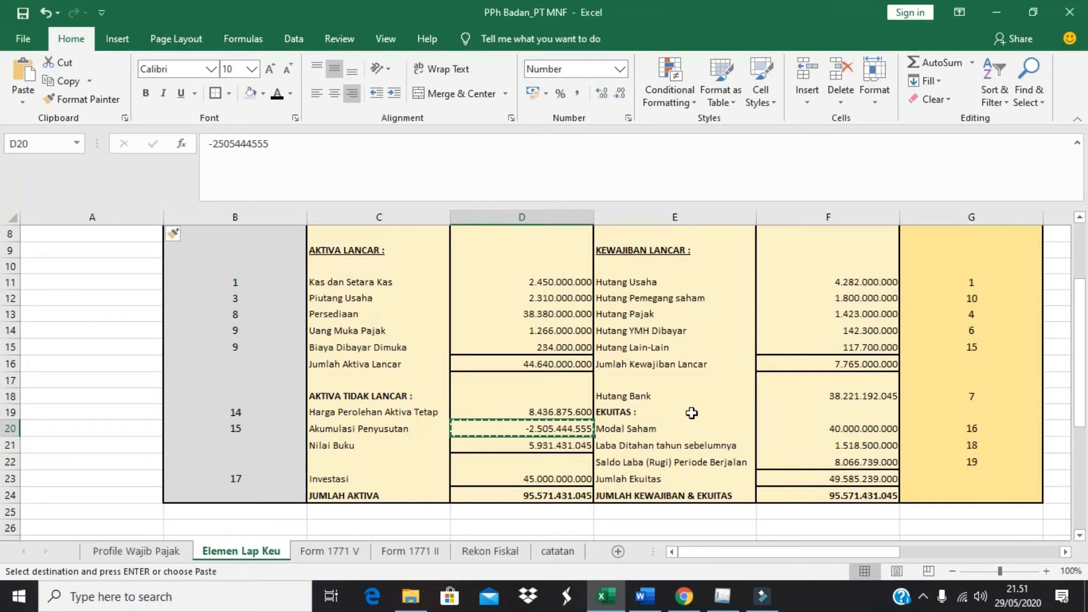
{"action": "left_click", "coordinate": [553, 479]}
{"action": "key", "text": "ctrl+c"}
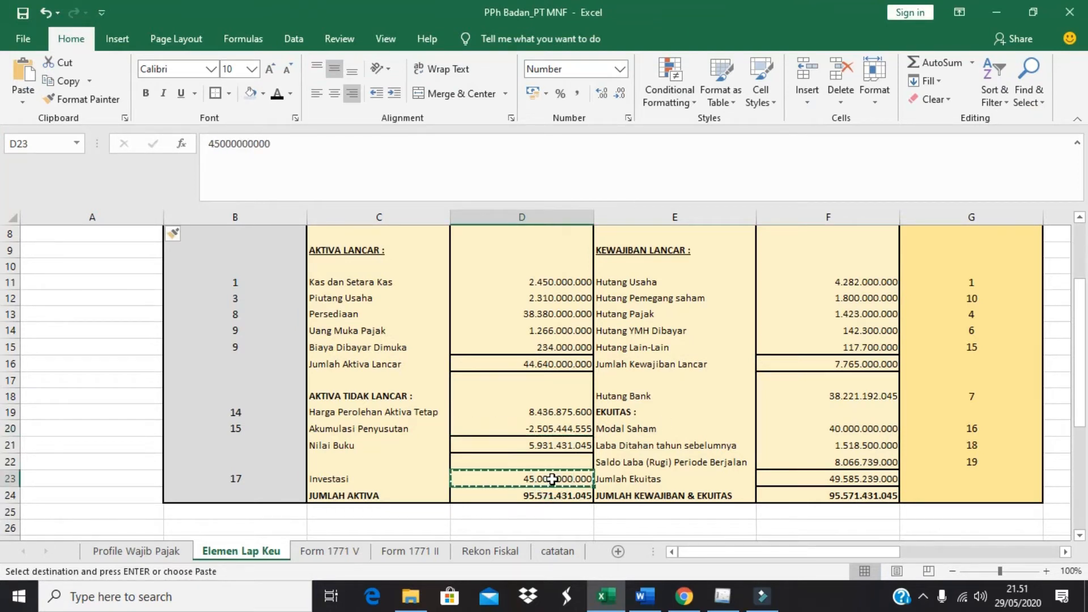
{"action": "key", "text": "alt+Tab"}
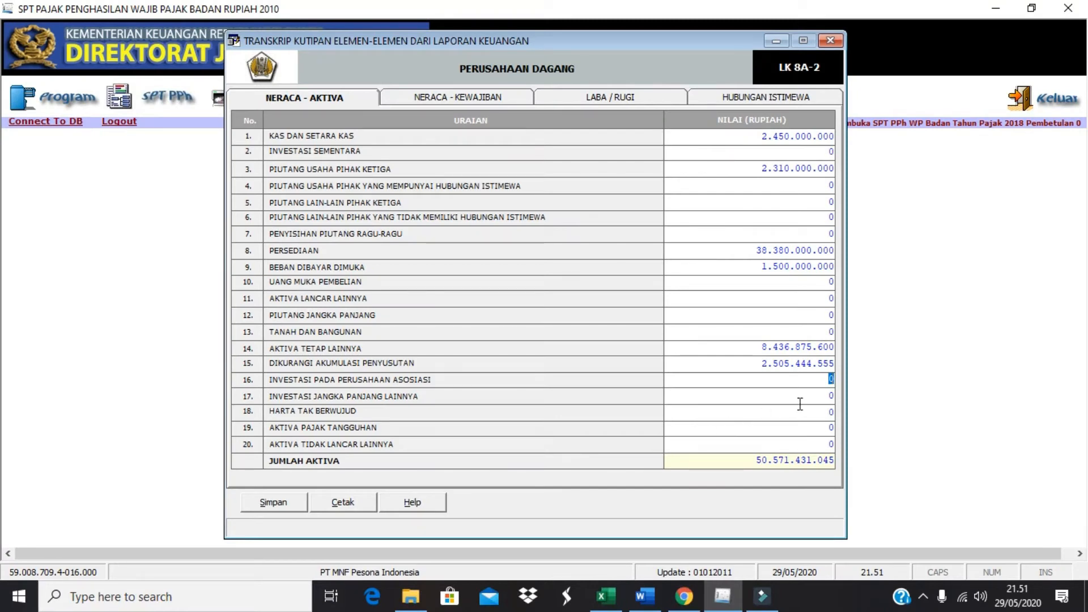
{"action": "right_click", "coordinate": [823, 400]}
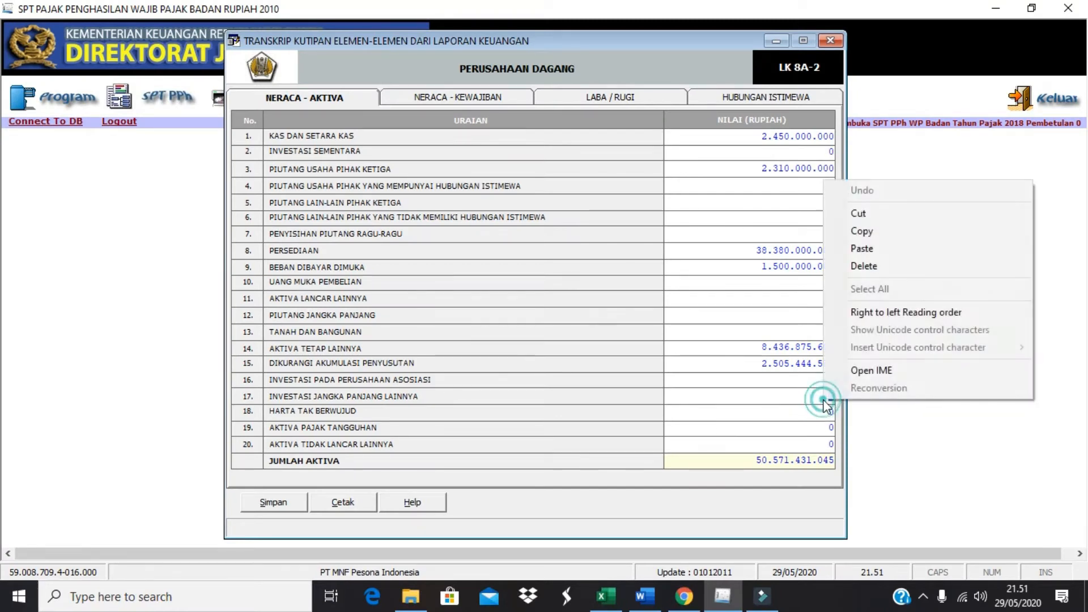
{"action": "left_click", "coordinate": [858, 250]}
{"action": "left_click", "coordinate": [801, 411]}
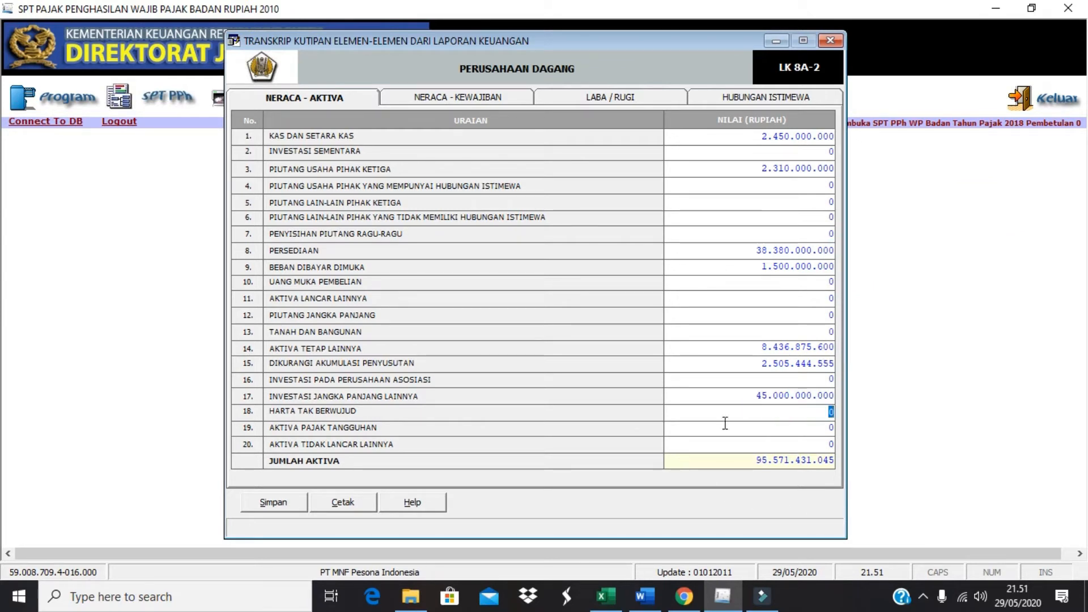
{"action": "key", "text": "alt+Tab"}
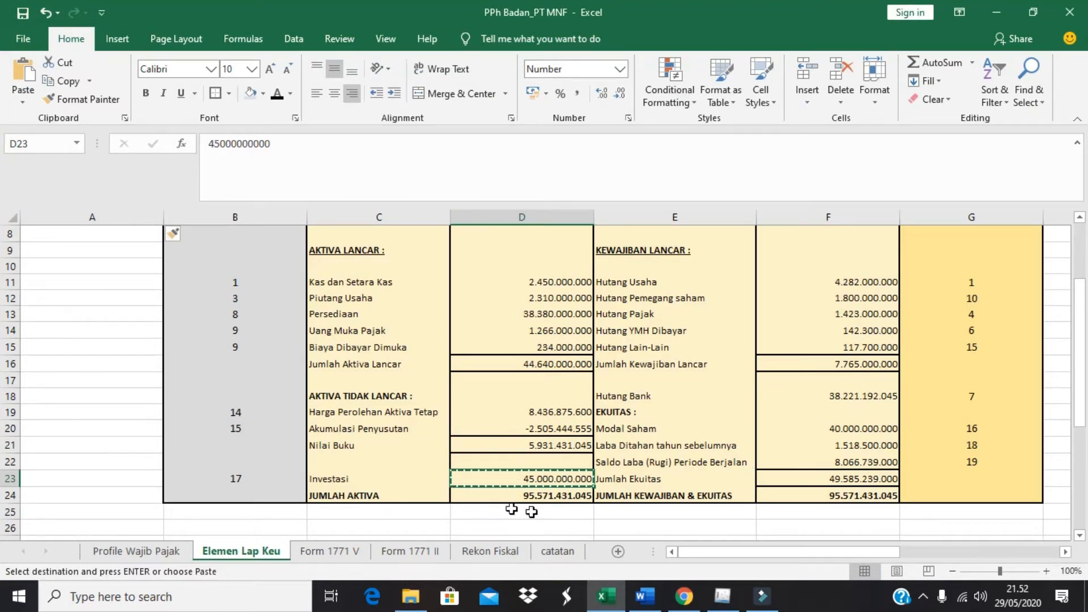
{"action": "key", "text": "alt+Tab"}
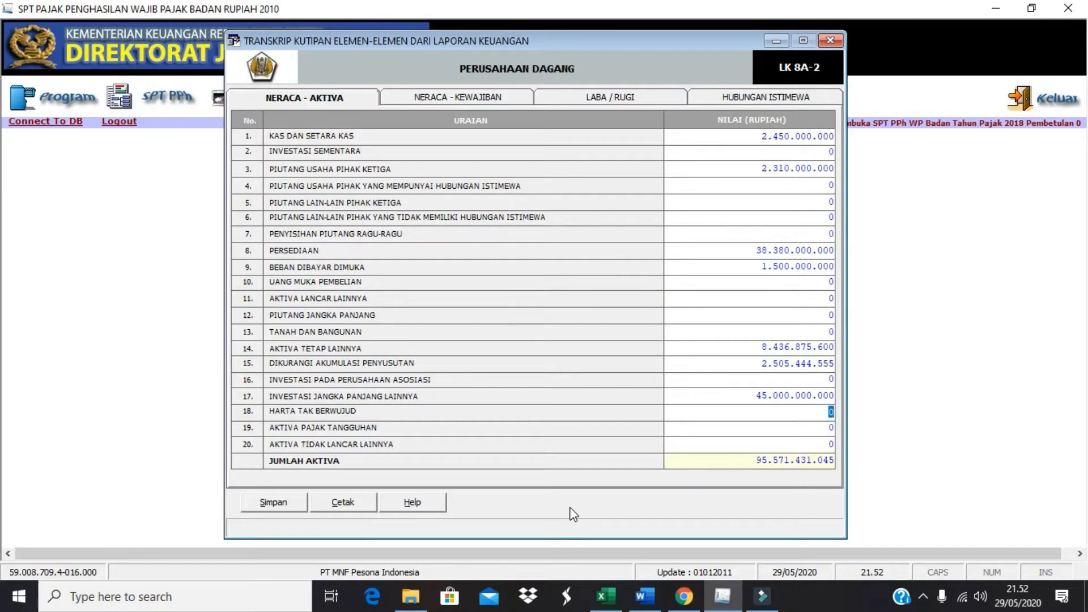
Copy the Hutang Usaha amount, 4.282.000.000, from Excel into row 1, Hutang Usaha Pihak Ketiga, of Neraca - Kewajiban in e-SPT.
{"action": "key", "text": "alt+Tab"}
{"action": "scroll", "coordinate": [816, 367], "scroll_direction": "up", "scroll_amount": 3}
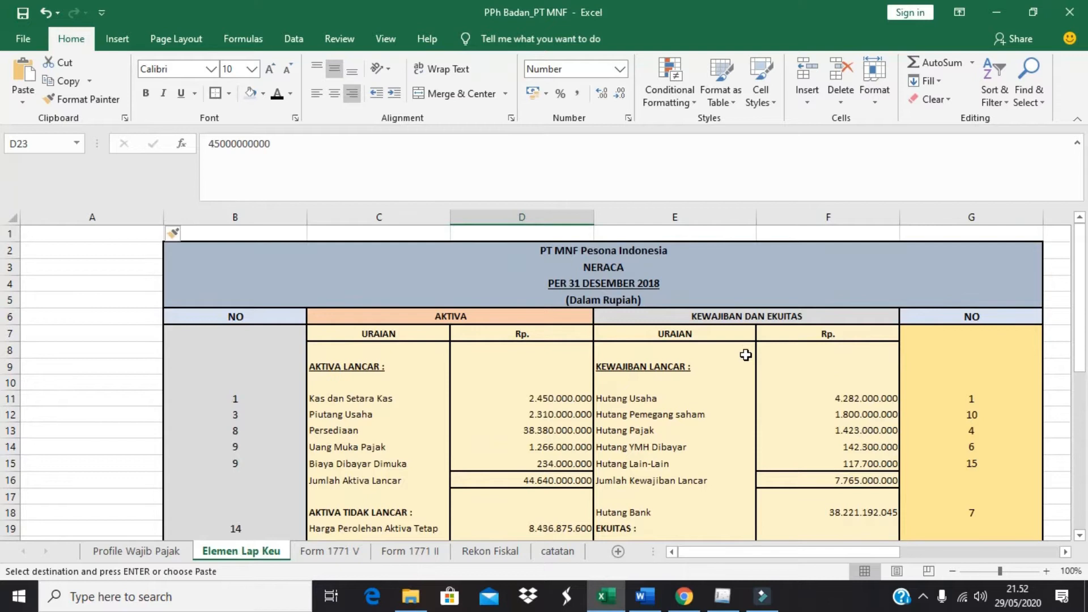
{"action": "left_click", "coordinate": [878, 397]}
{"action": "key", "text": "ctrl+c"}
{"action": "key", "text": "alt+Tab"}
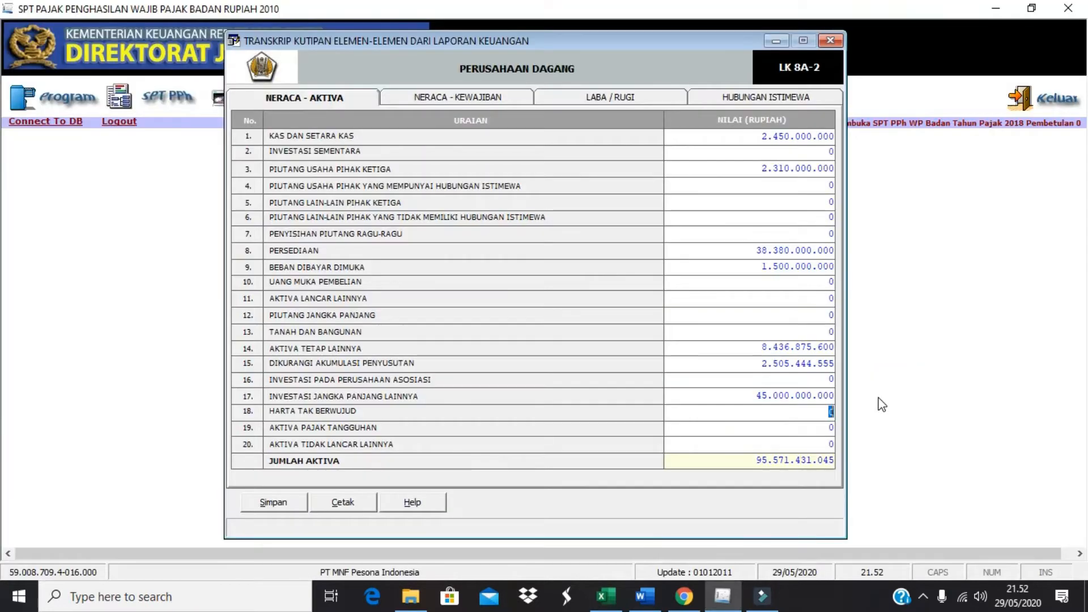
{"action": "left_click", "coordinate": [495, 97]}
{"action": "left_click", "coordinate": [834, 137]}
{"action": "right_click", "coordinate": [832, 136]}
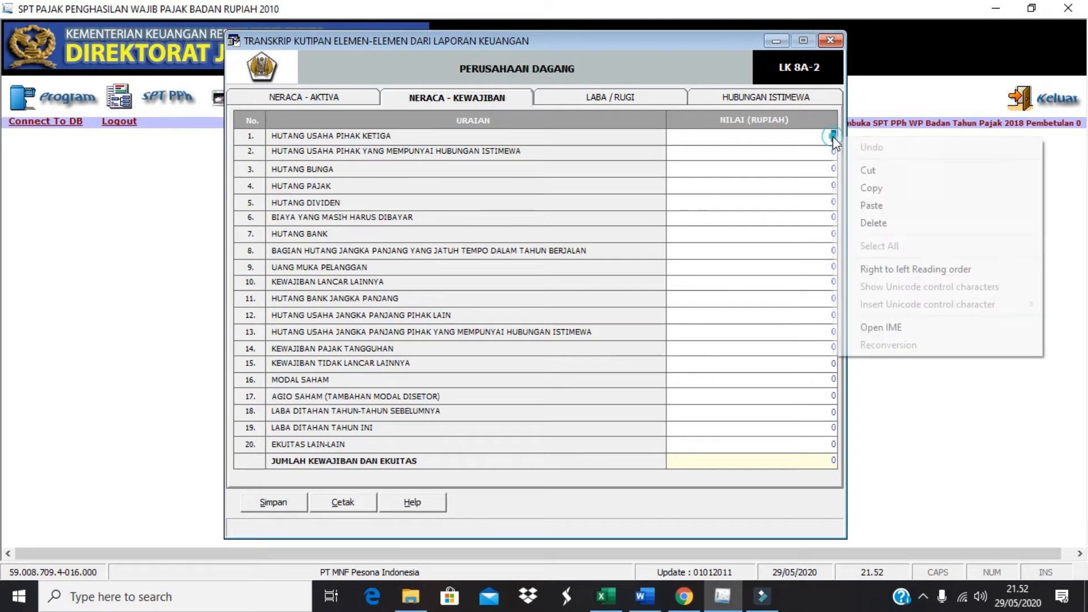
{"action": "left_click", "coordinate": [873, 205]}
Copy the Hutang Pemegang Saham amount, 1.800.000.000, from Excel into row 10, Kewajiban Lancar Lainnya, in e-SPT.
{"action": "key", "text": "alt+Tab"}
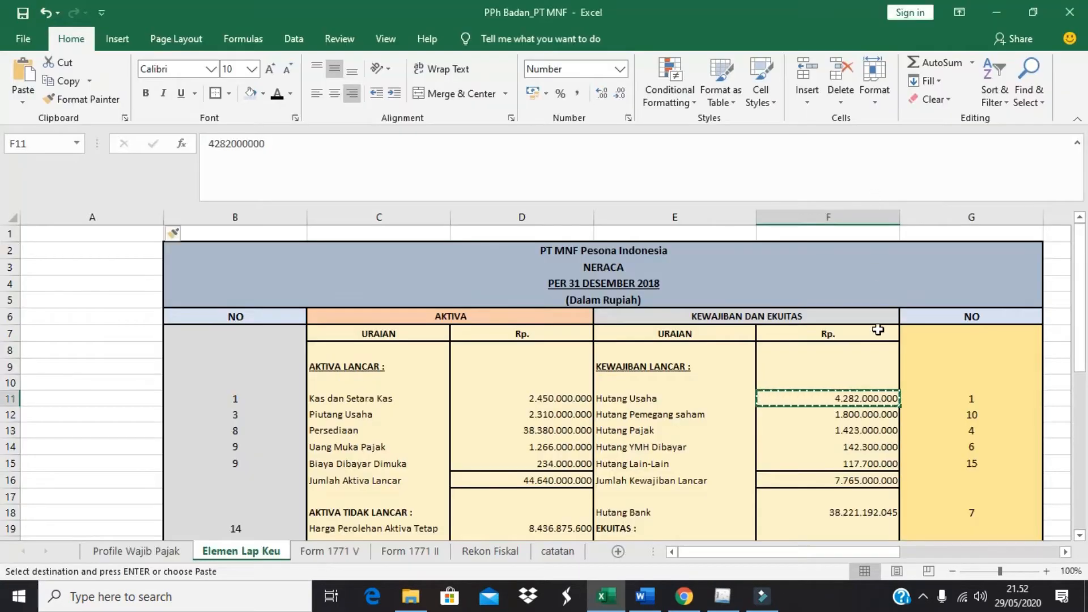
{"action": "left_click", "coordinate": [866, 416]}
{"action": "key", "text": "ctrl+c"}
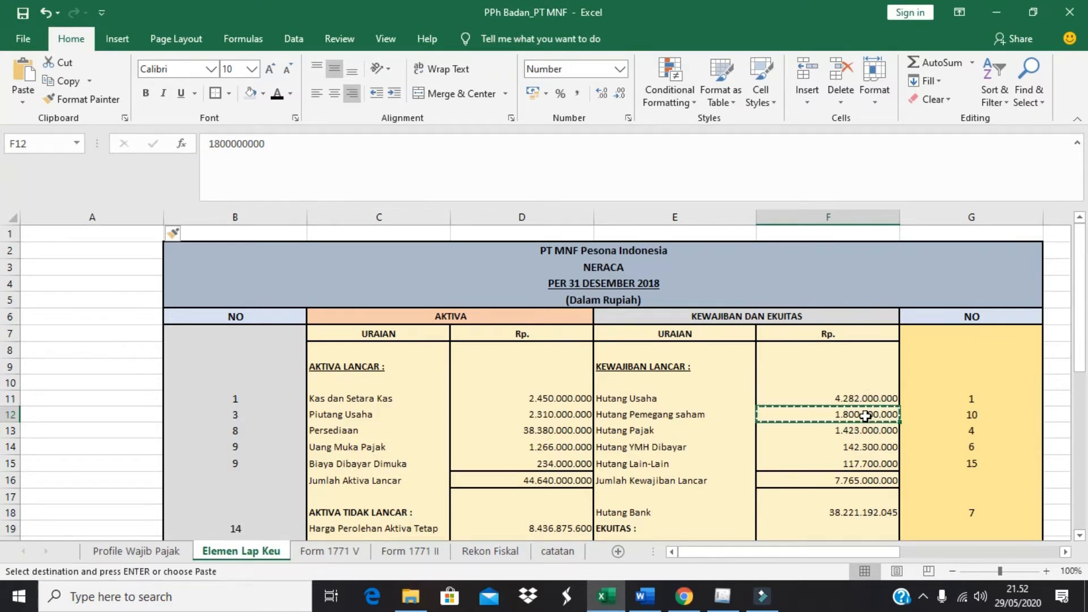
{"action": "key", "text": "alt+Tab"}
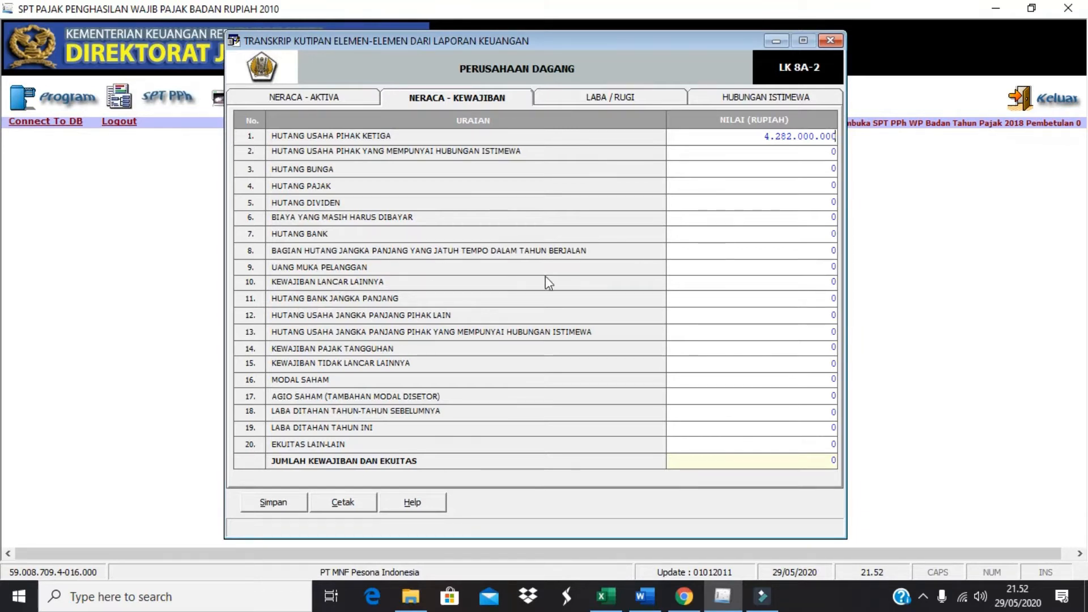
{"action": "right_click", "coordinate": [825, 282]}
{"action": "left_click", "coordinate": [866, 348]}
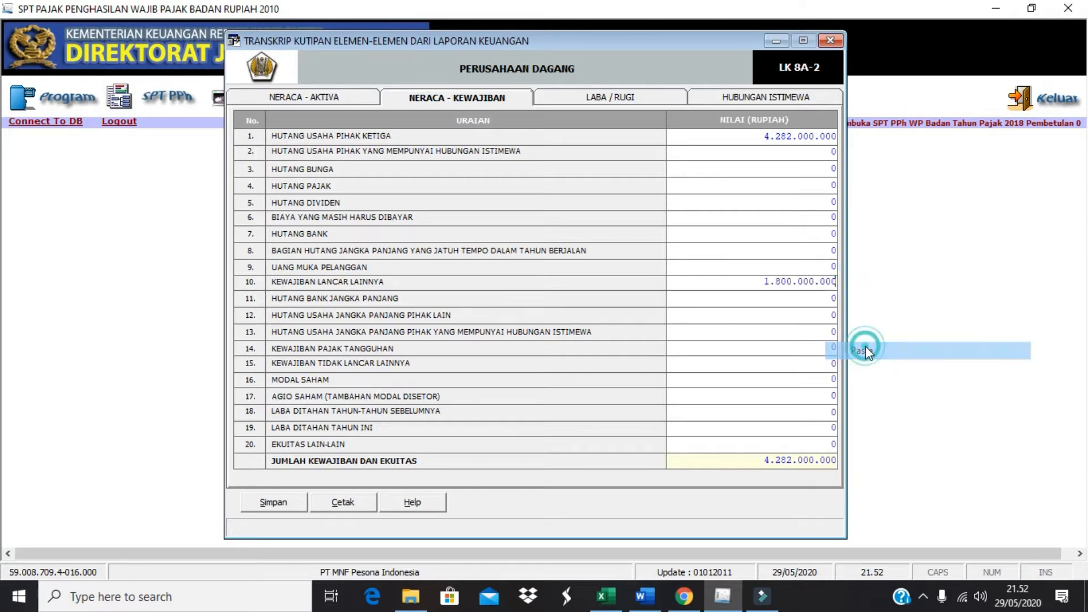
Copy the Hutang Pajak amount, 1.423.000.000, from Excel into row 4, Hutang Pajak, in e-SPT.
{"action": "key", "text": "alt+Tab"}
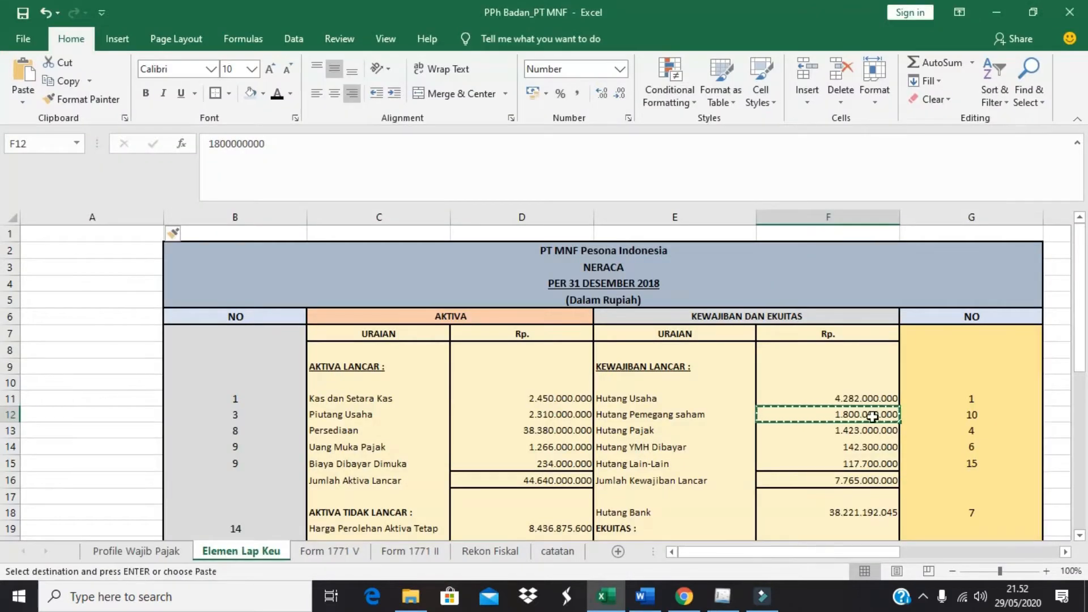
{"action": "left_click", "coordinate": [870, 432]}
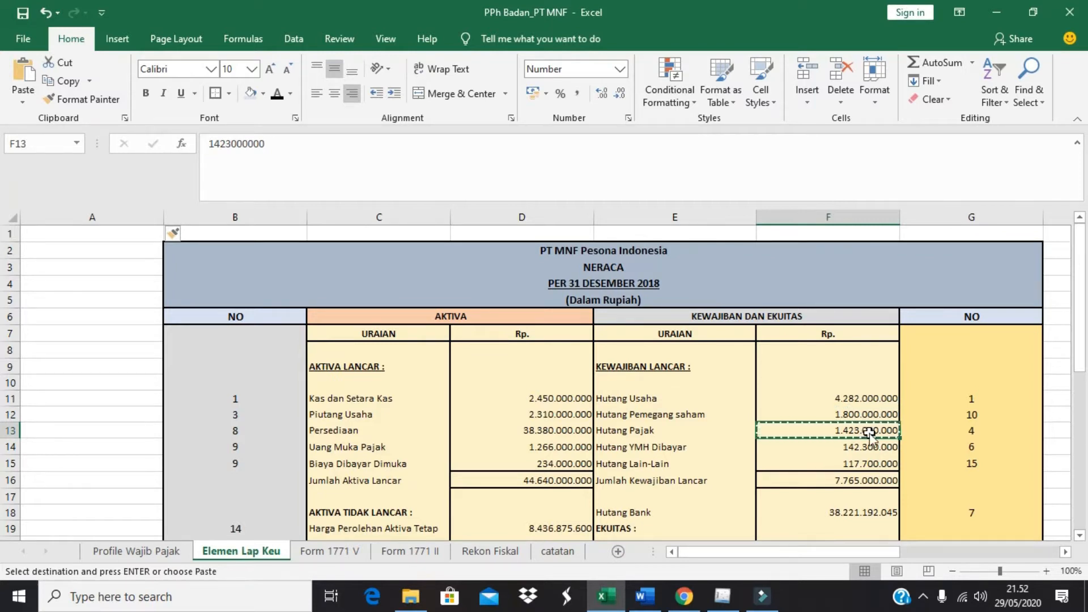
{"action": "key", "text": "alt+Tab"}
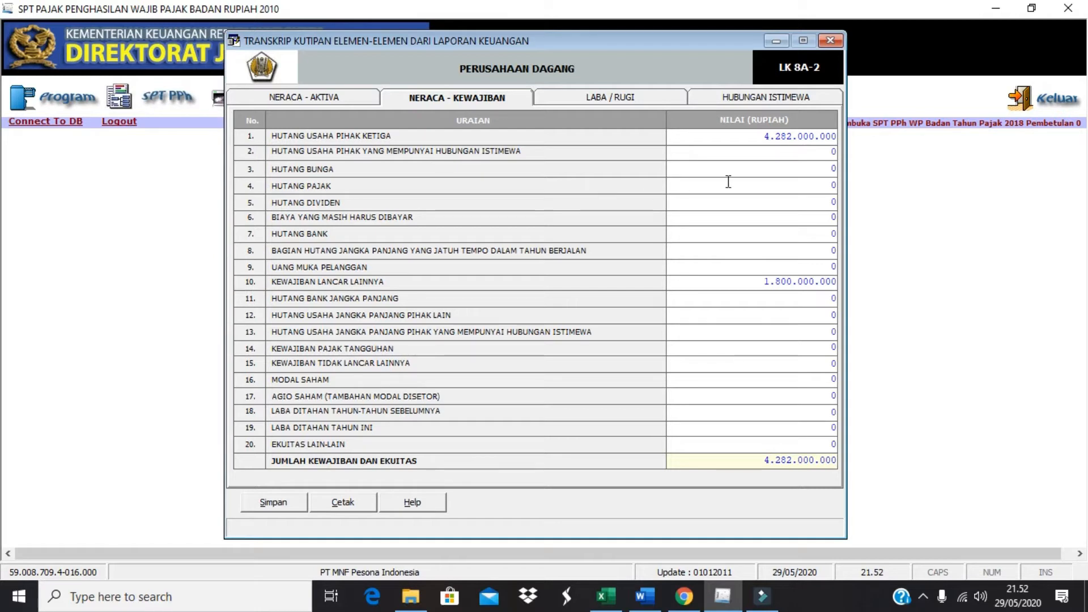
{"action": "right_click", "coordinate": [830, 183]}
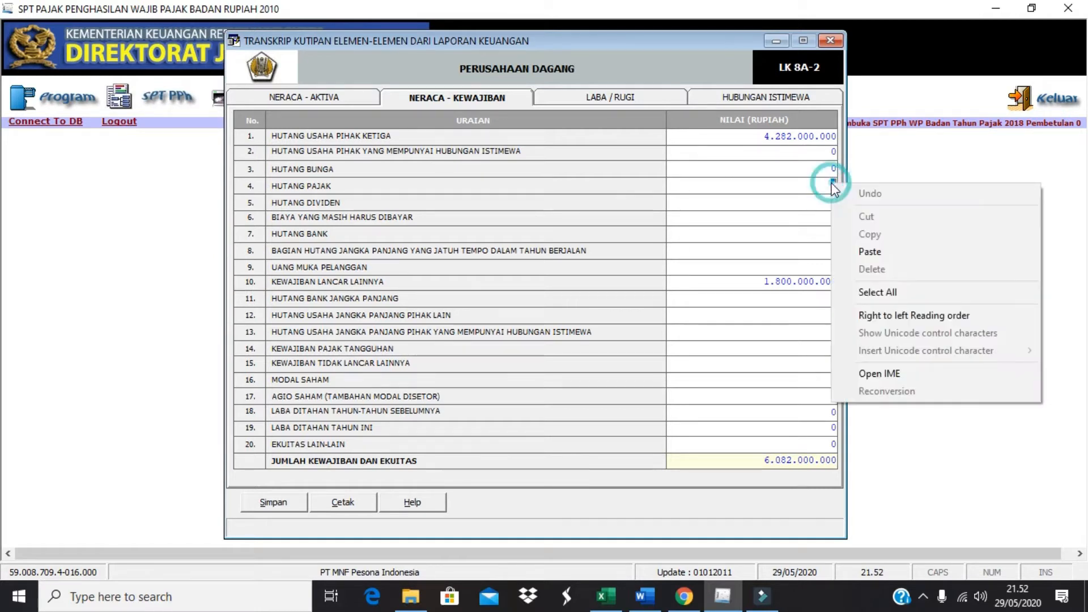
{"action": "left_click", "coordinate": [861, 257]}
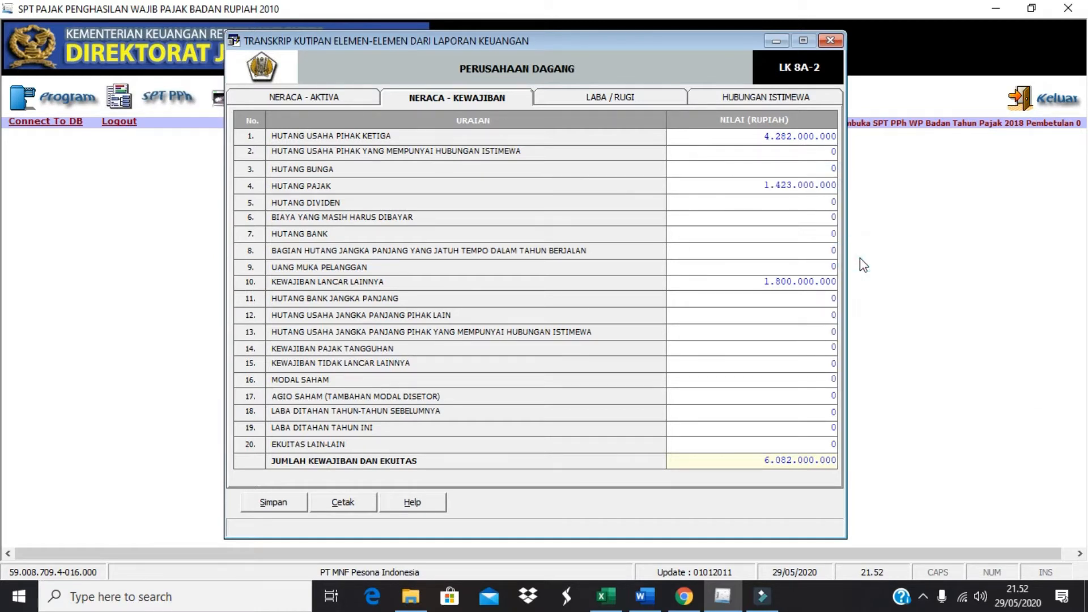
Copy the Hutang YMH Dibayar amount, 142.300.000, from Excel into row 6, Biaya yang Masih Harus Dibayar, in e-SPT.
{"action": "key", "text": "alt+Tab"}
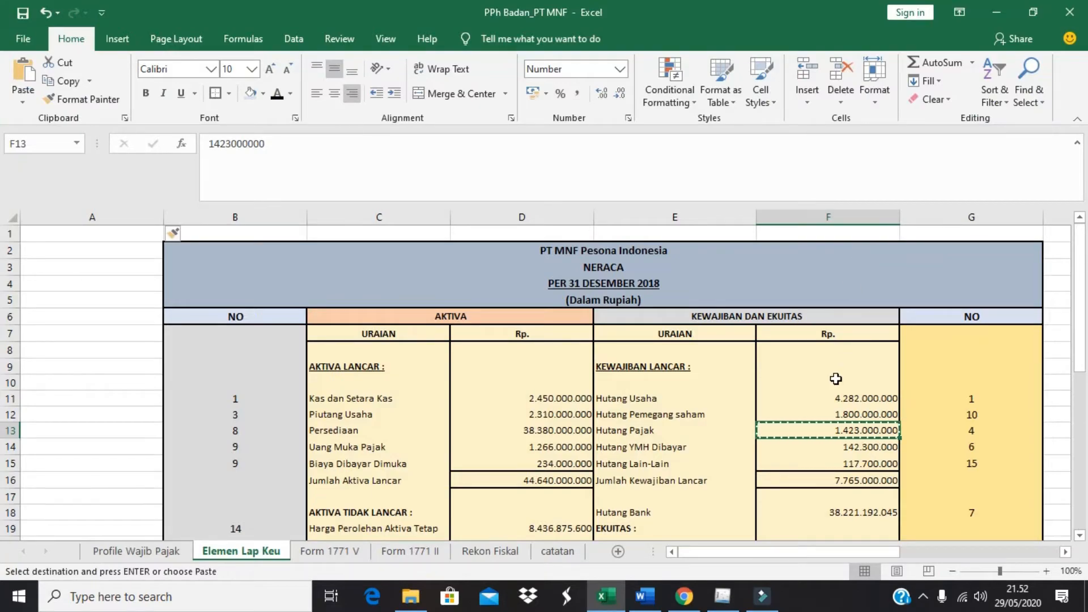
{"action": "left_click", "coordinate": [807, 448]}
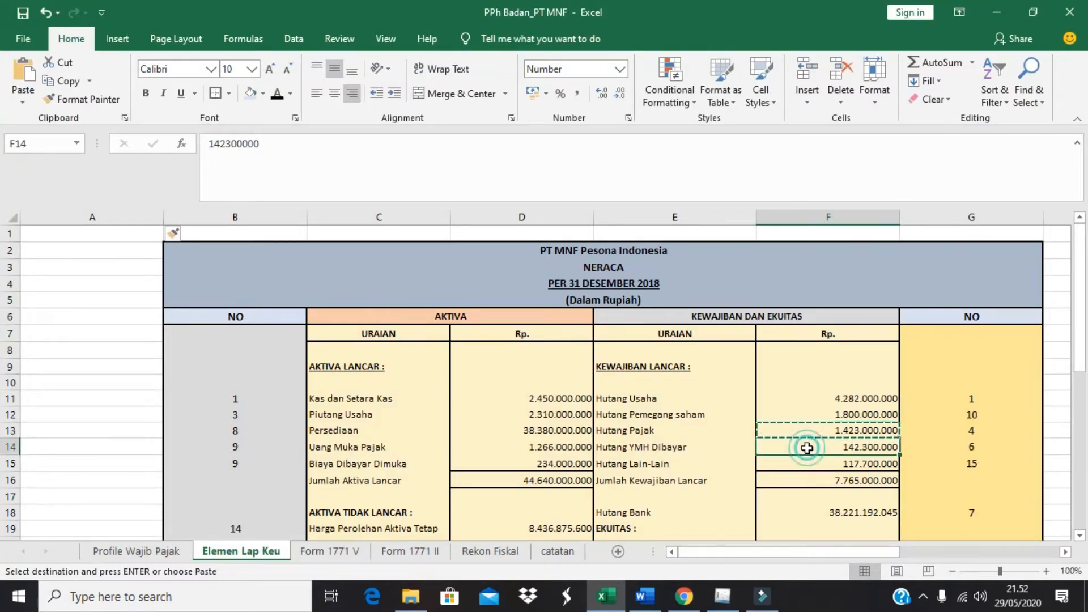
{"action": "key", "text": "ctrl+c"}
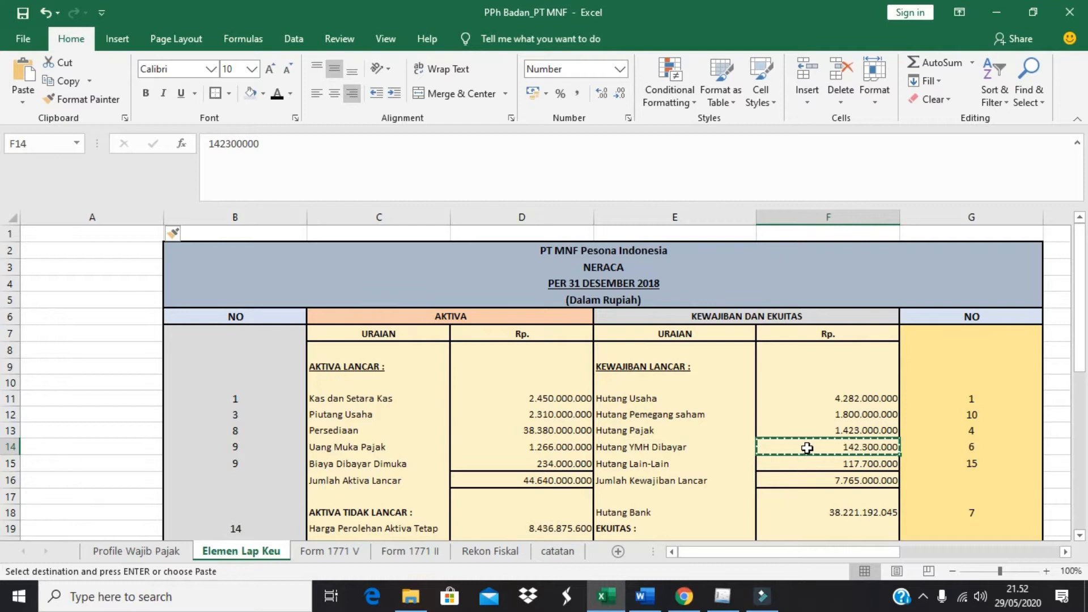
{"action": "key", "text": "alt+Tab"}
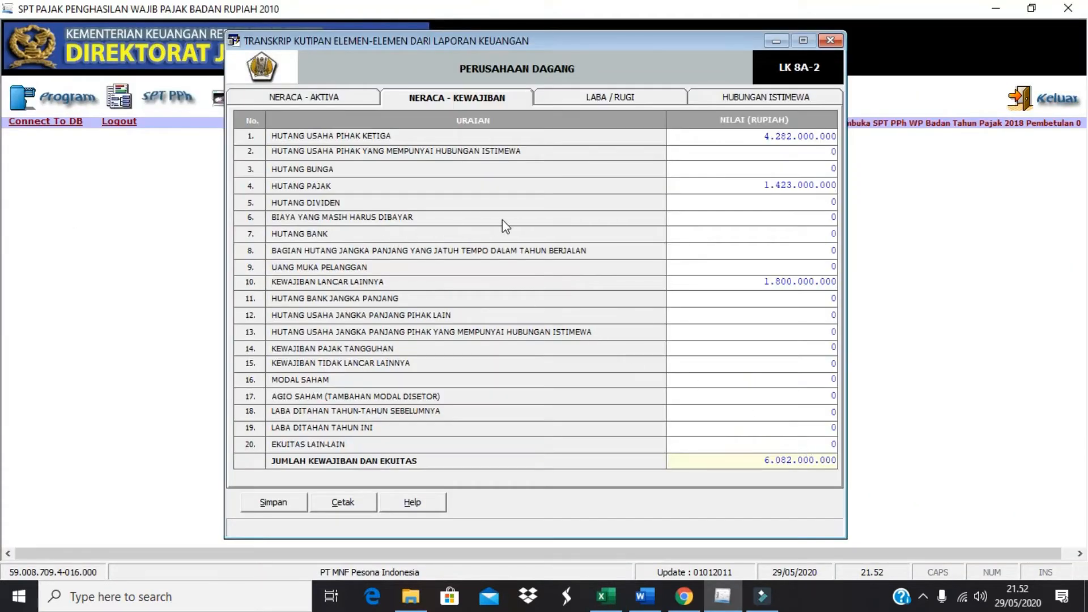
{"action": "right_click", "coordinate": [835, 217]}
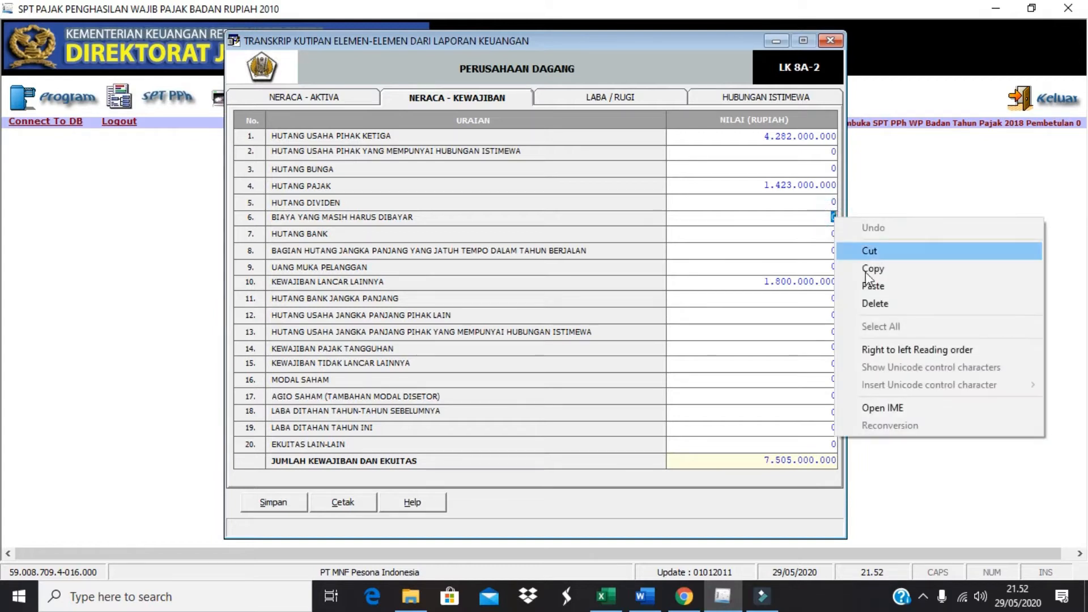
{"action": "left_click", "coordinate": [871, 282]}
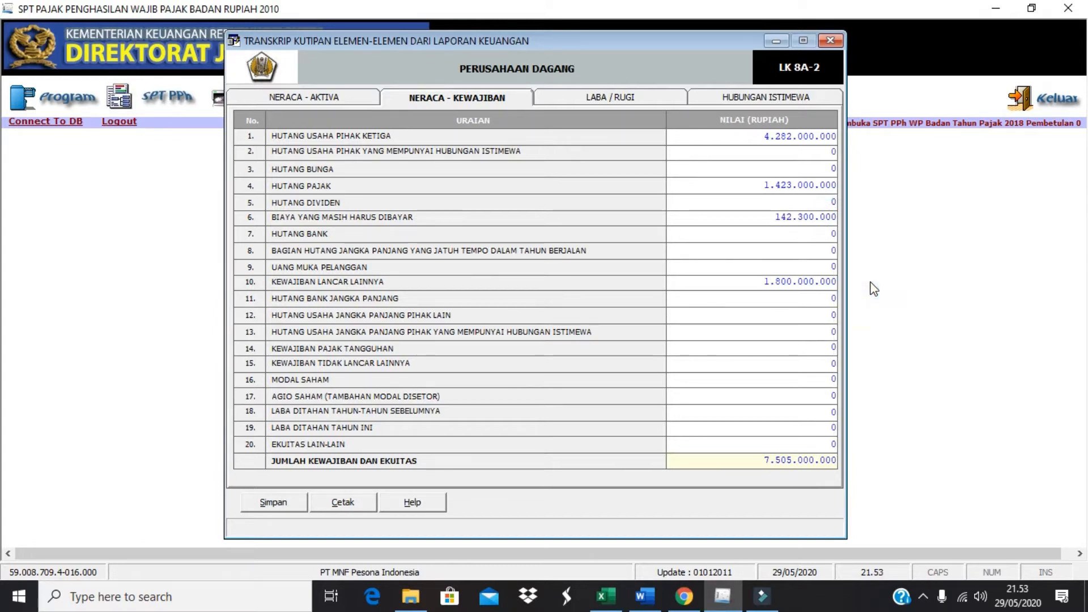
Copy the Hutang Lain-Lain amount, 117.700.000, from Excel into row 15, Kewajiban Tidak Lancar Lainnya, in e-SPT.
{"action": "key", "text": "alt+Tab"}
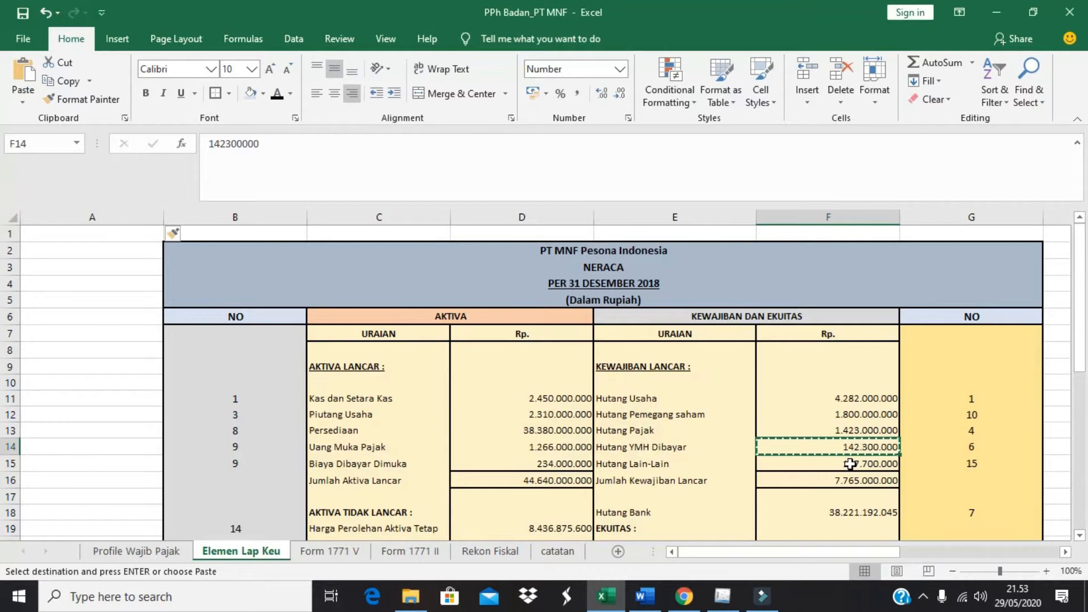
{"action": "left_click", "coordinate": [871, 464]}
{"action": "key", "text": "alt+Tab"}
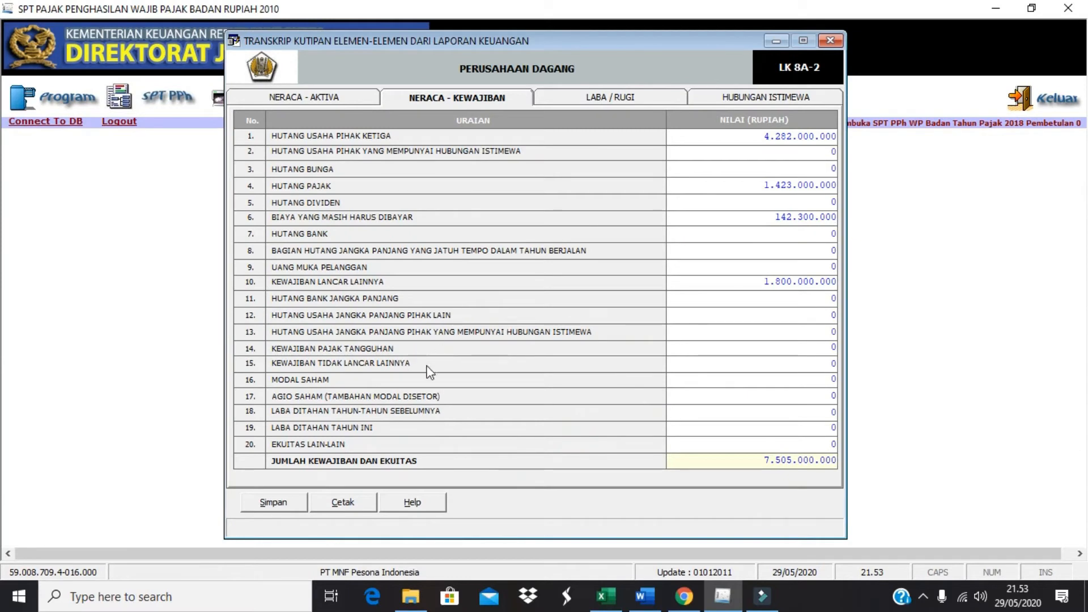
{"action": "left_click", "coordinate": [834, 363]}
{"action": "right_click", "coordinate": [833, 363]}
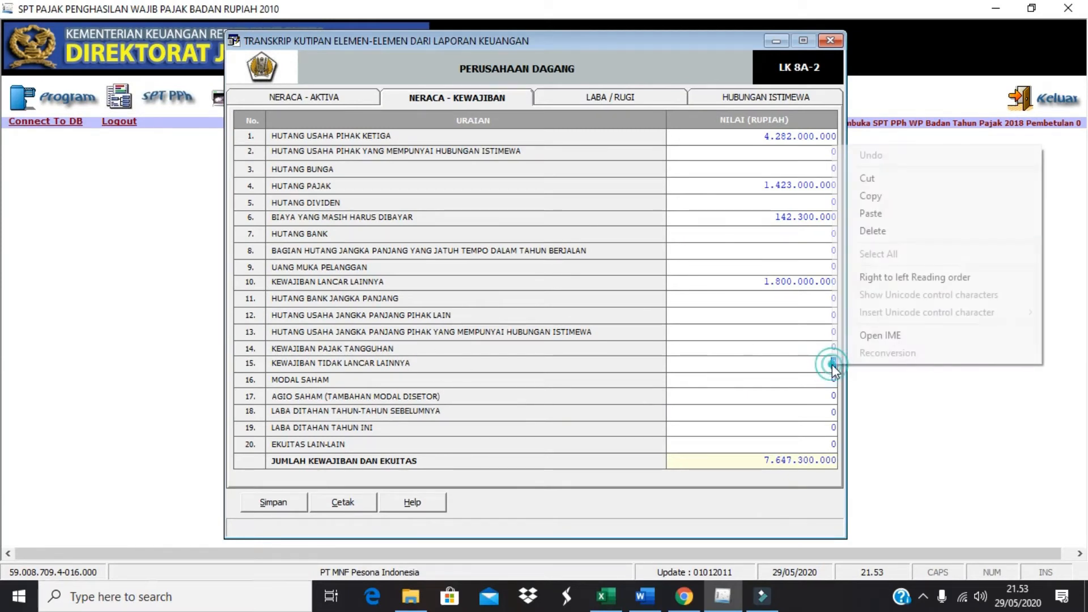
{"action": "left_click", "coordinate": [863, 213]}
Copy the Hutang Bank amount, 38.221.192.045, from Excel into row 7, Hutang Bank, in e-SPT.
{"action": "key", "text": "alt+Tab"}
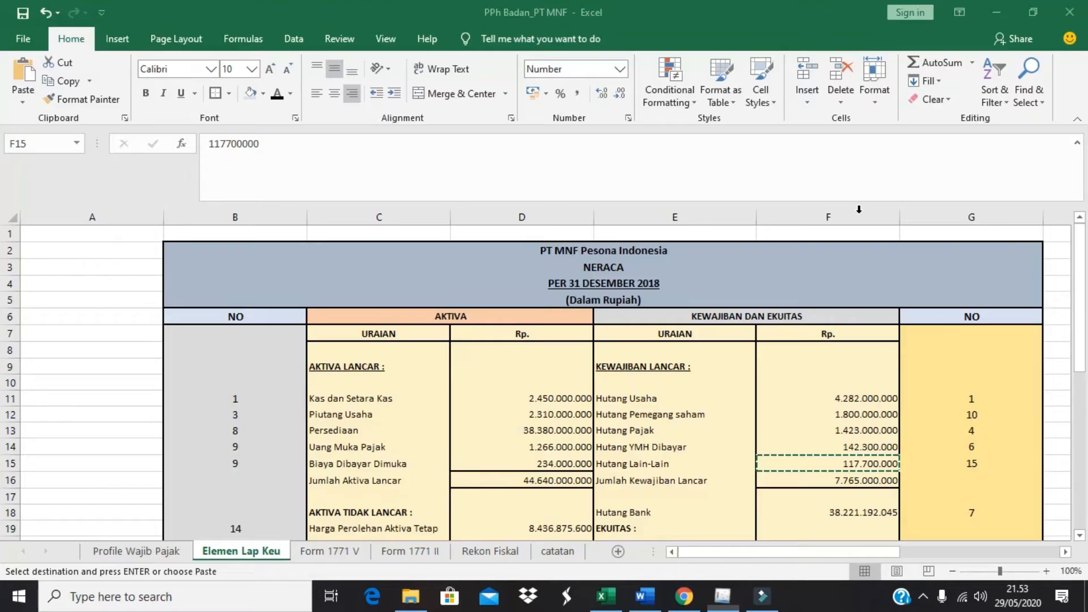
{"action": "scroll", "coordinate": [832, 491], "scroll_direction": "down", "scroll_amount": 1}
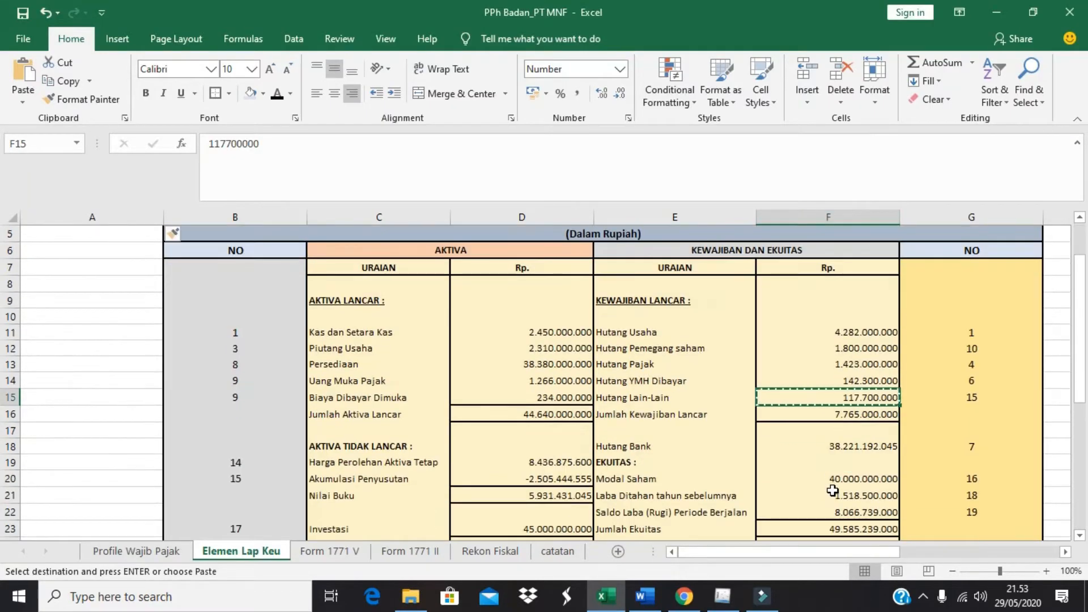
{"action": "left_click", "coordinate": [848, 446]}
{"action": "key", "text": "ctrl+c"}
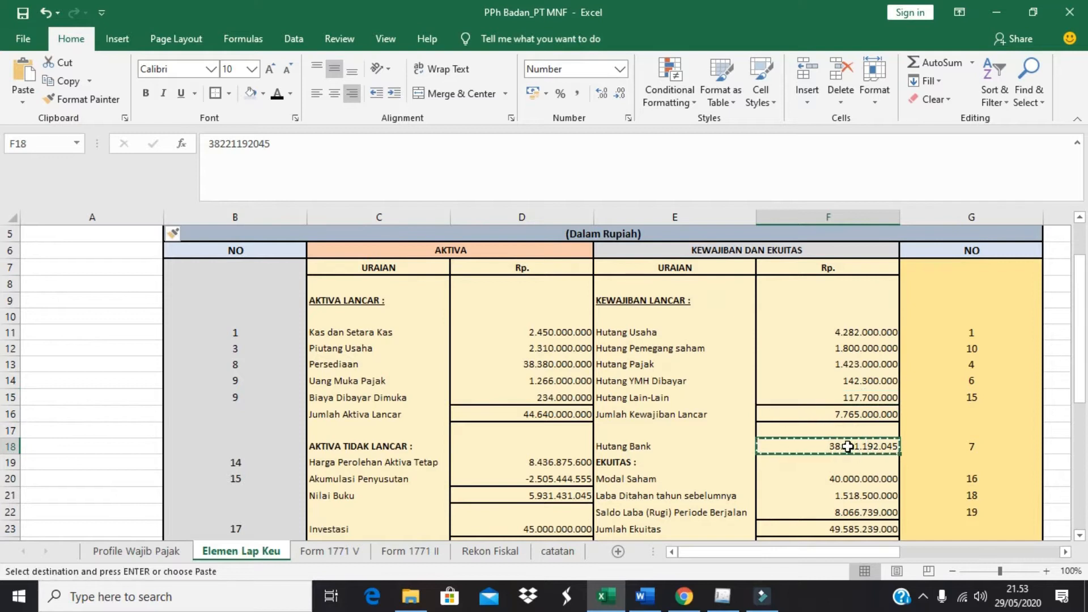
{"action": "key", "text": "alt+Tab"}
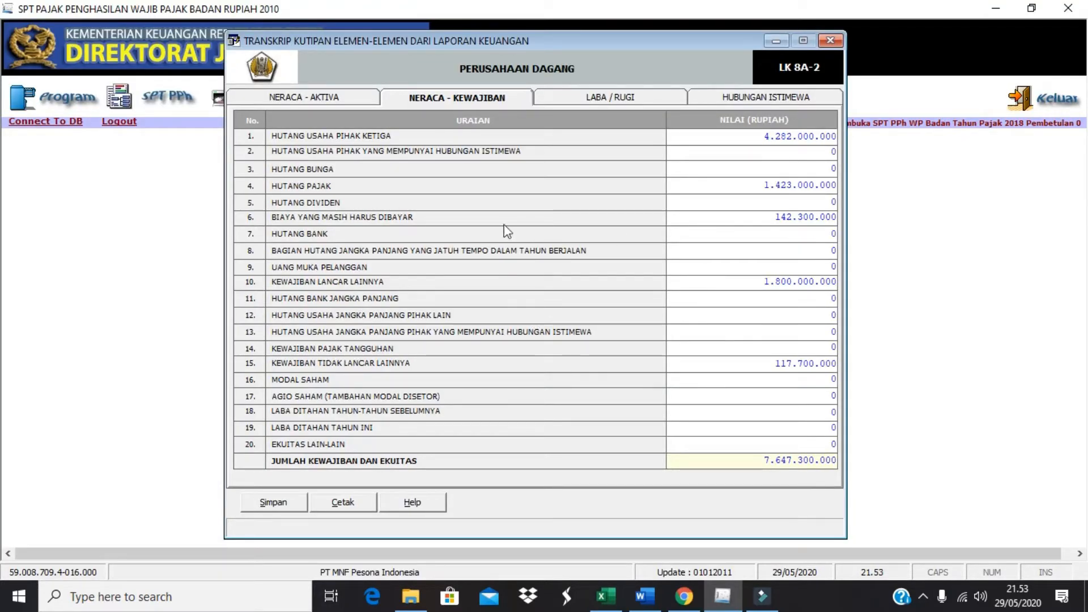
{"action": "left_click", "coordinate": [826, 234]}
{"action": "right_click", "coordinate": [827, 232]}
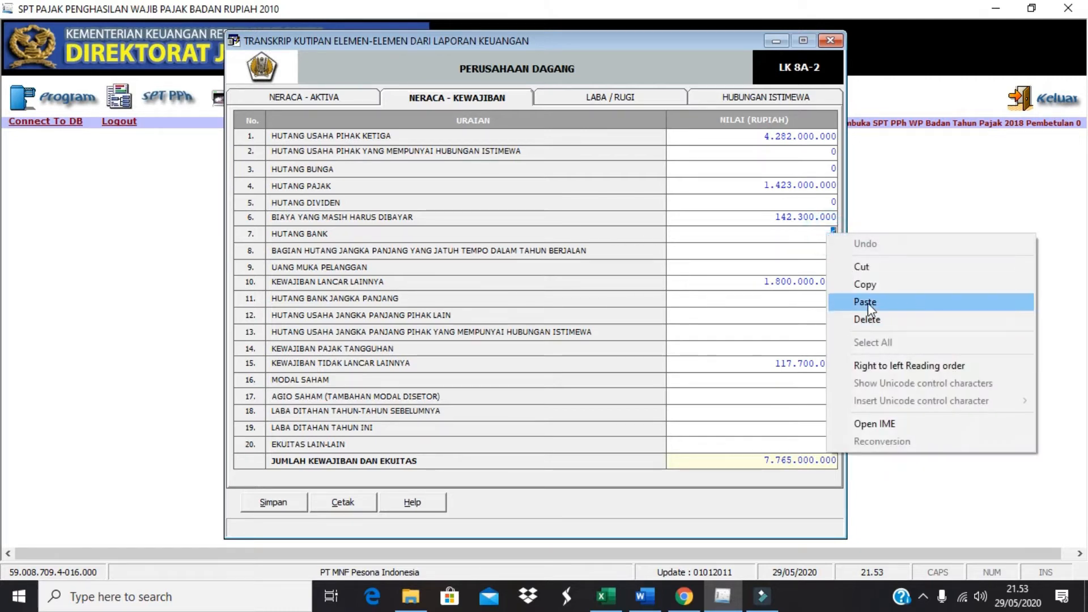
{"action": "left_click", "coordinate": [868, 303]}
Copy the Modal Saham amount, 40.000.000.000, from Excel into row 16, Modal Saham, in e-SPT.
{"action": "key", "text": "alt+Tab"}
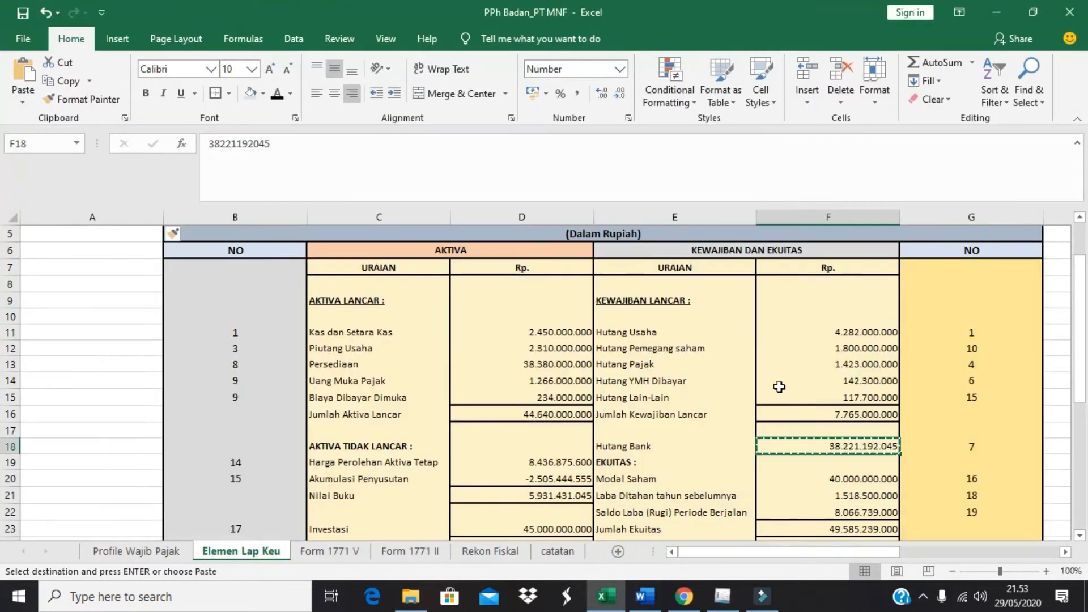
{"action": "scroll", "coordinate": [825, 438], "scroll_direction": "down", "scroll_amount": 2}
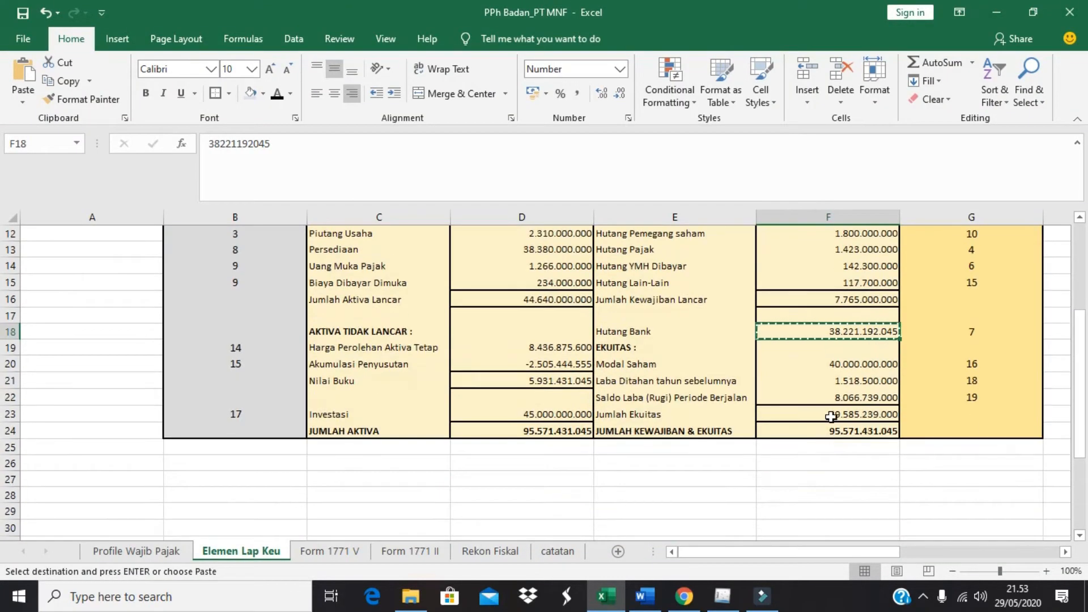
{"action": "left_click", "coordinate": [847, 365]}
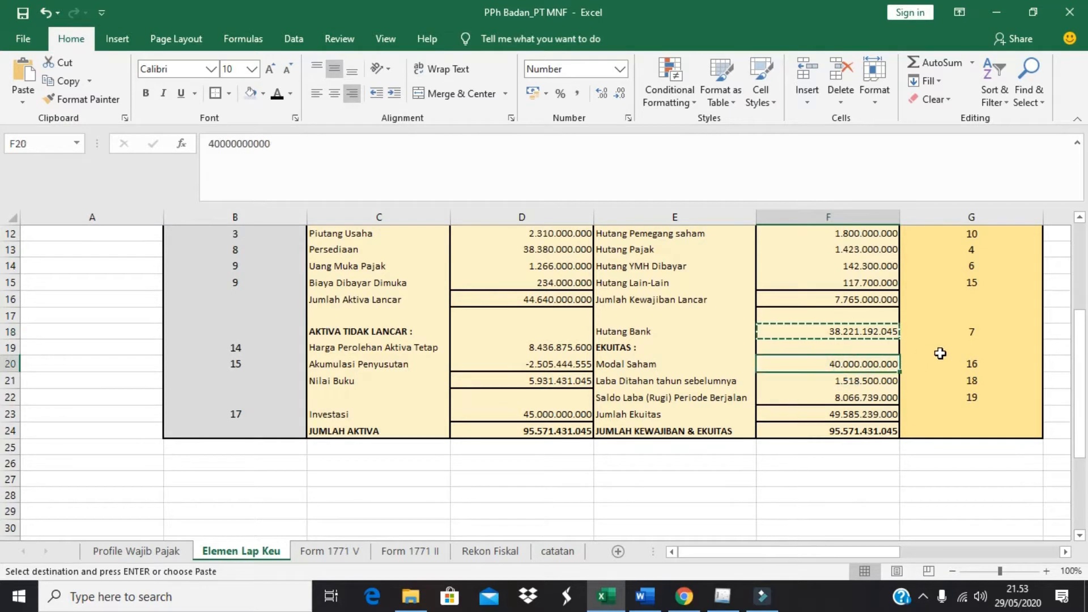
{"action": "key", "text": "ctrl+c"}
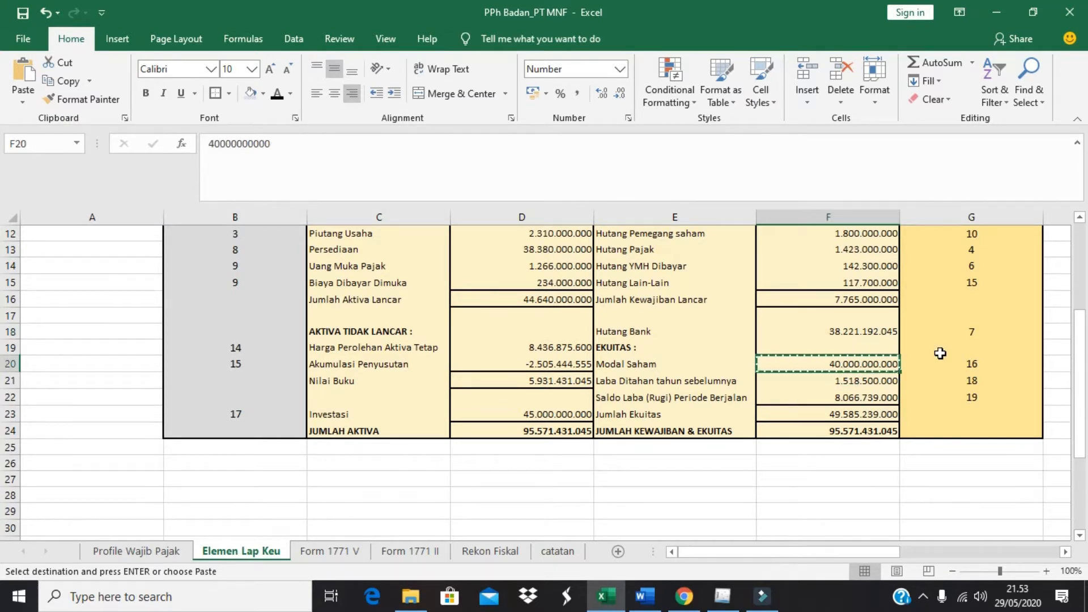
{"action": "key", "text": "alt+Tab"}
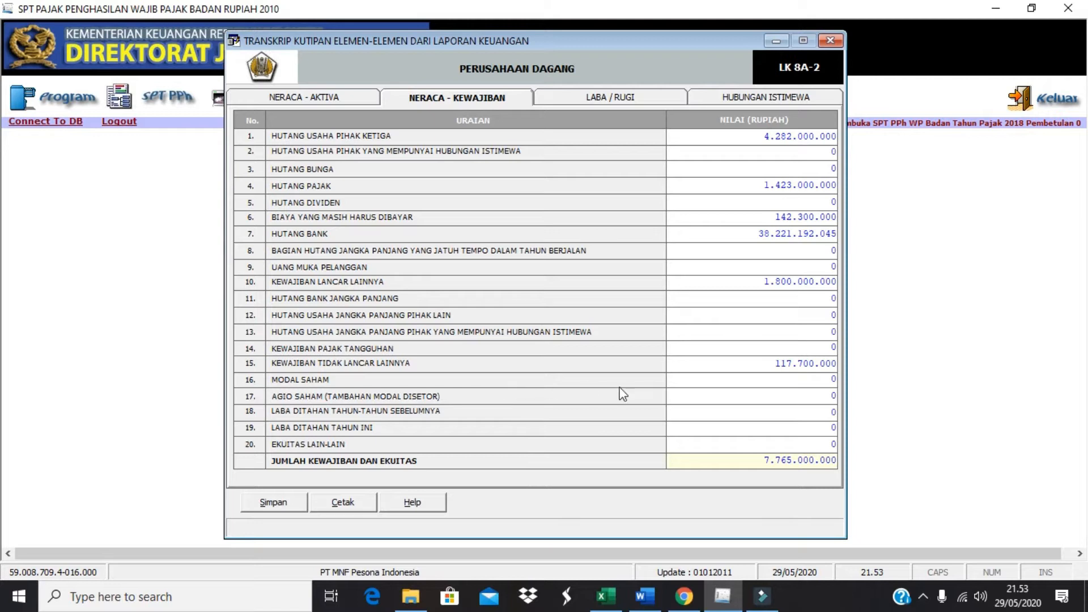
{"action": "right_click", "coordinate": [833, 378]}
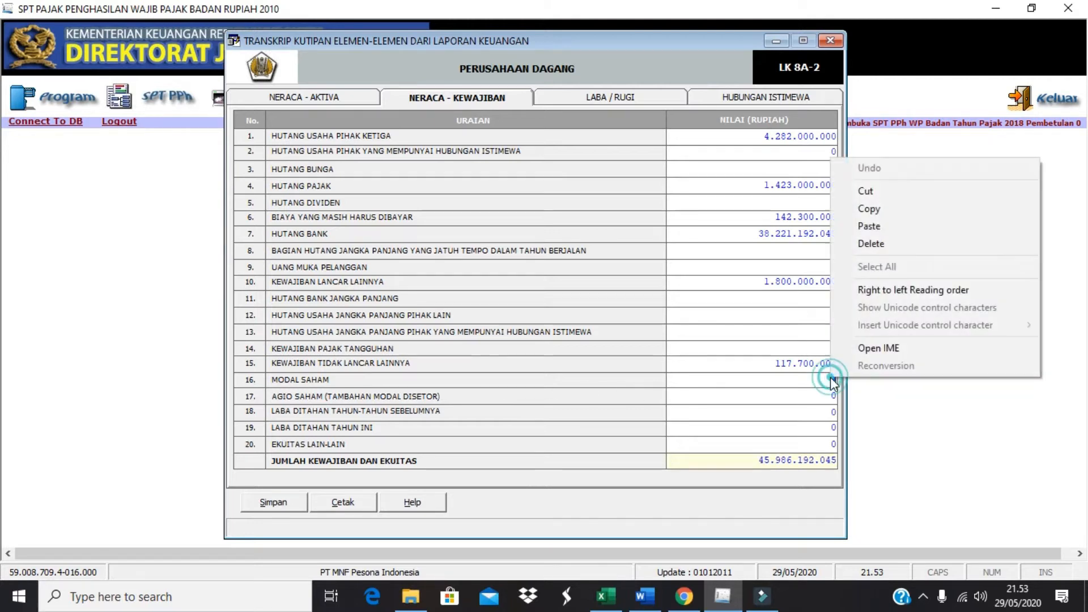
{"action": "left_click", "coordinate": [866, 229]}
Copy the Laba Ditahan tahun sebelumnya amount, 1.518.500.000, from Excel into row 18, Laba Ditahan Tahun-Tahun Sebelumnya, in e-SPT.
{"action": "key", "text": "alt+Tab"}
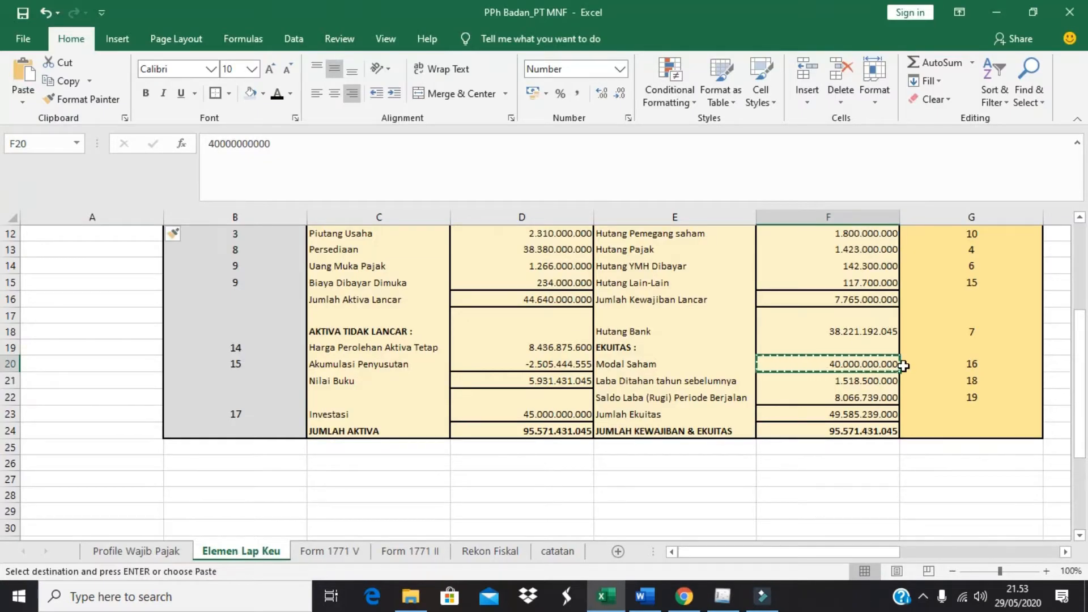
{"action": "left_click", "coordinate": [888, 381]}
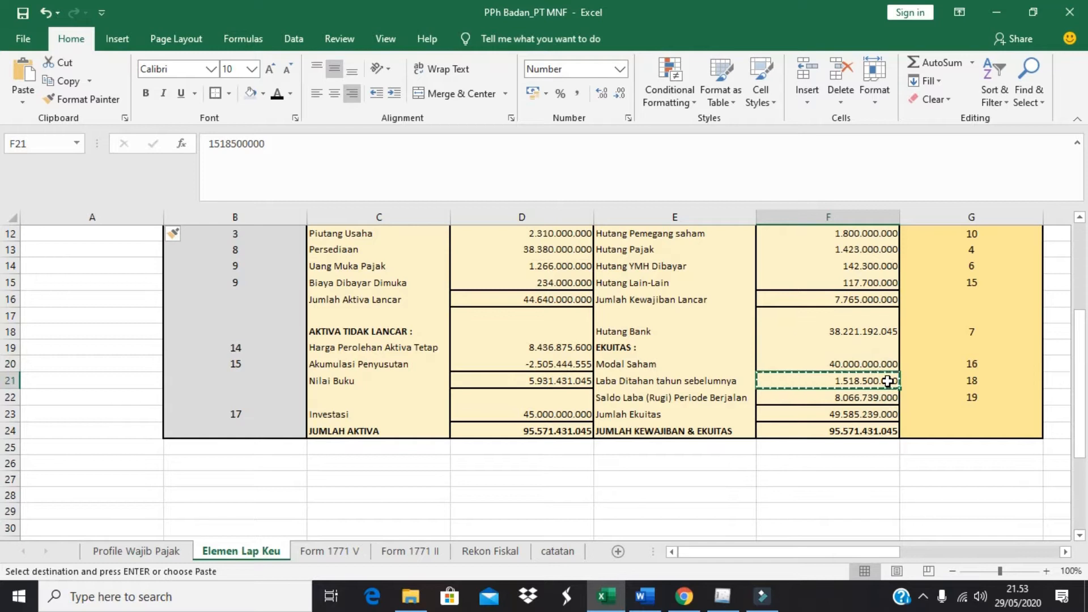
{"action": "key", "text": "alt+Tab"}
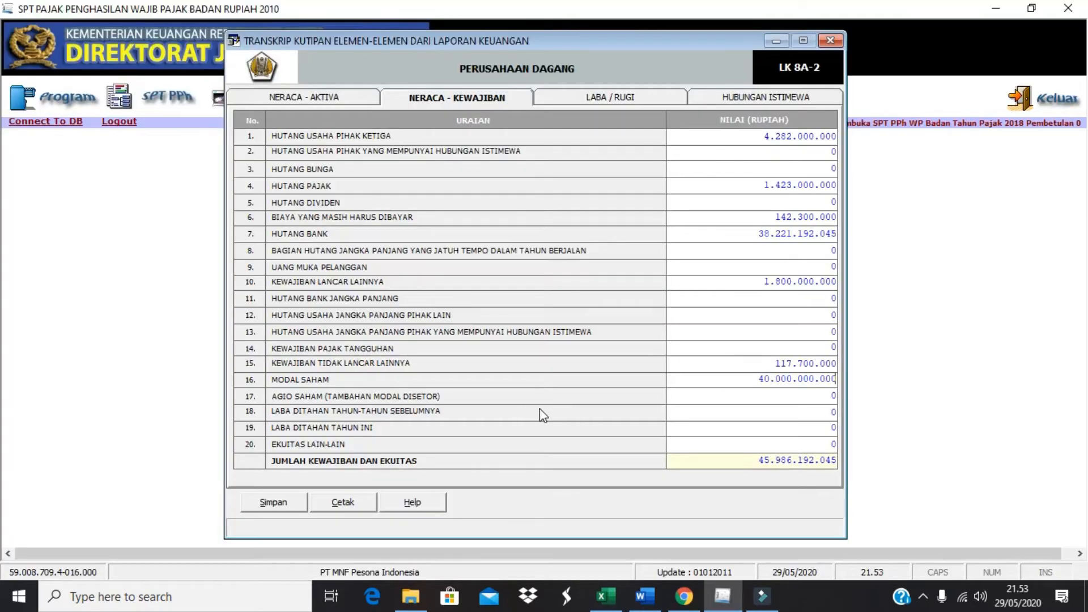
{"action": "right_click", "coordinate": [823, 412]}
{"action": "left_click", "coordinate": [858, 261]}
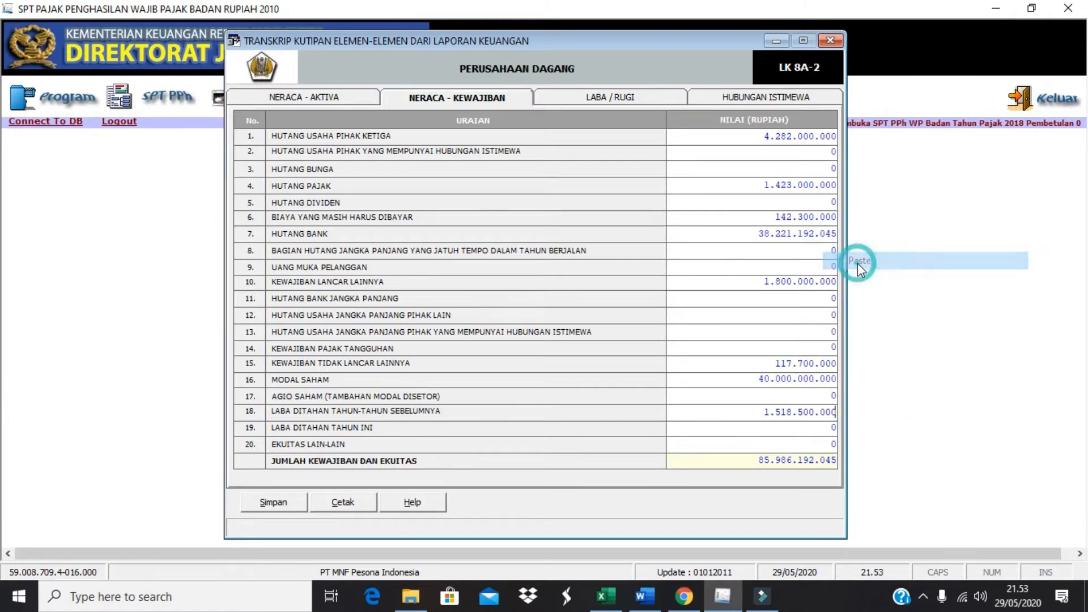
Copy Saldo Laba (Rugi) Periode Berjalan, 8.066.739.000, from Excel into row 19, Laba Ditahan Tahun Ini, in e-SPT, and compare the totals.
{"action": "key", "text": "alt+Tab"}
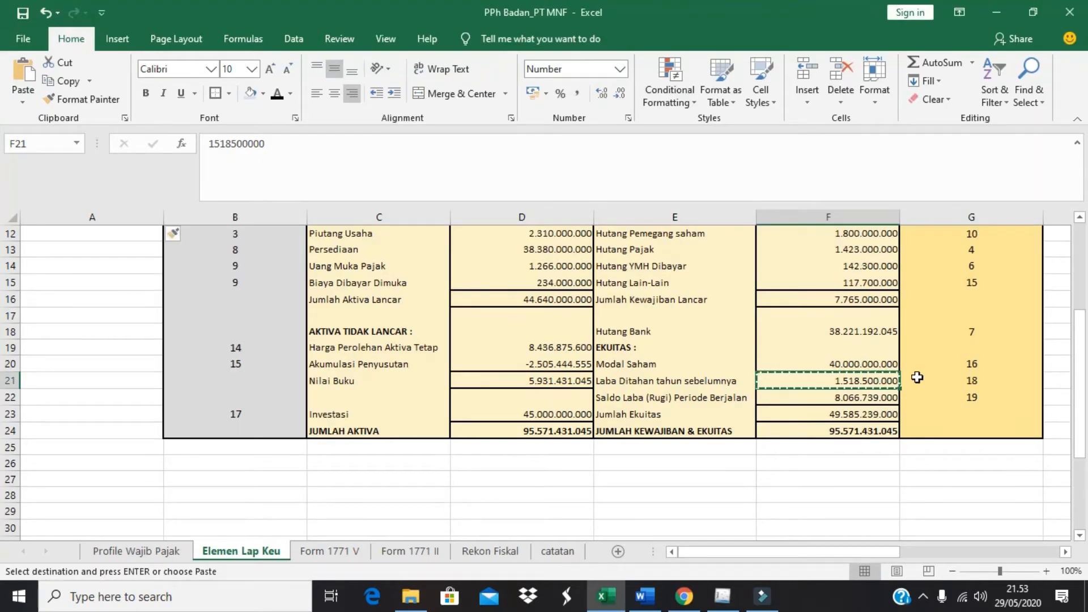
{"action": "left_click", "coordinate": [862, 398]}
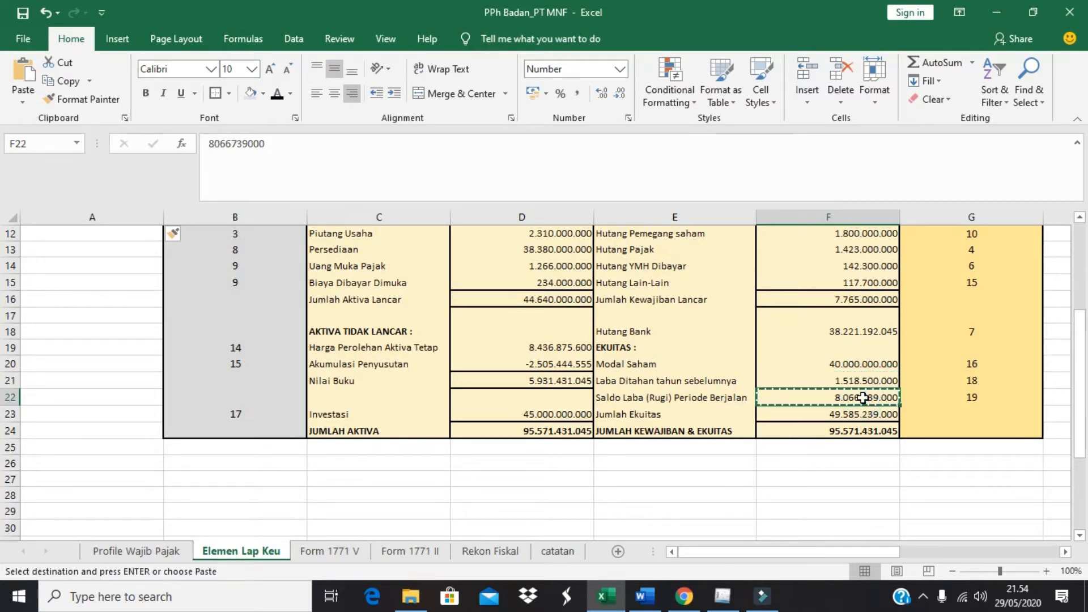
{"action": "key", "text": "alt+Tab"}
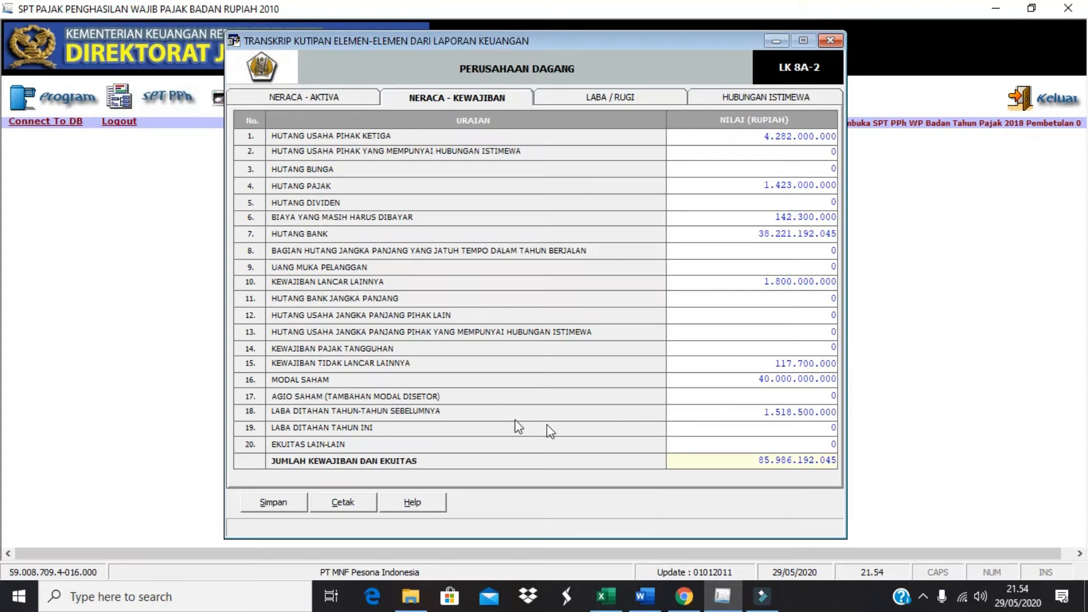
{"action": "left_click", "coordinate": [806, 427]}
{"action": "right_click", "coordinate": [832, 426]}
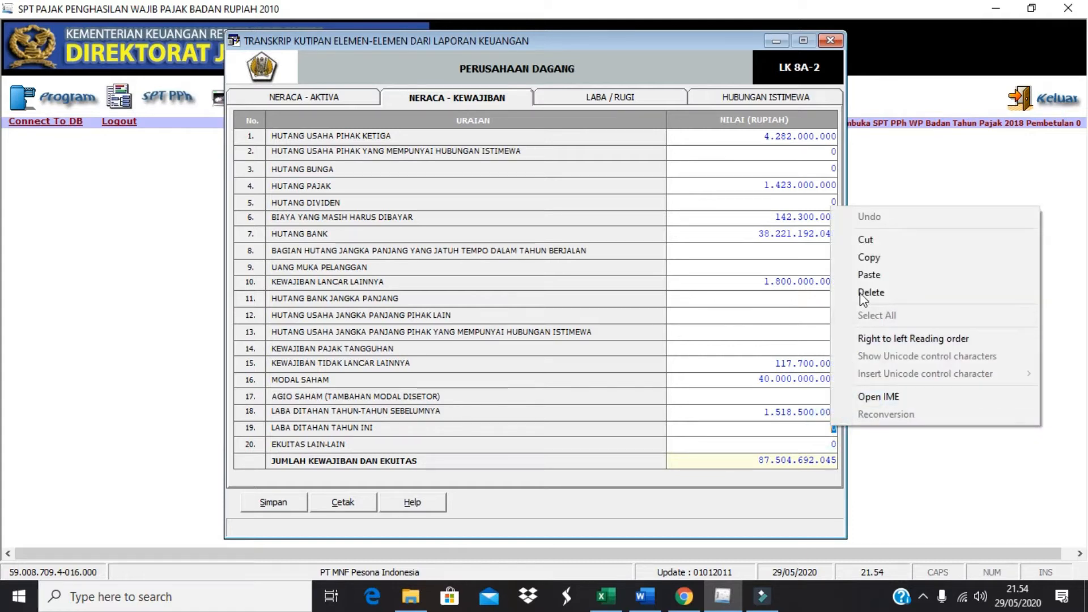
{"action": "left_click", "coordinate": [859, 275]}
{"action": "left_click", "coordinate": [772, 445]}
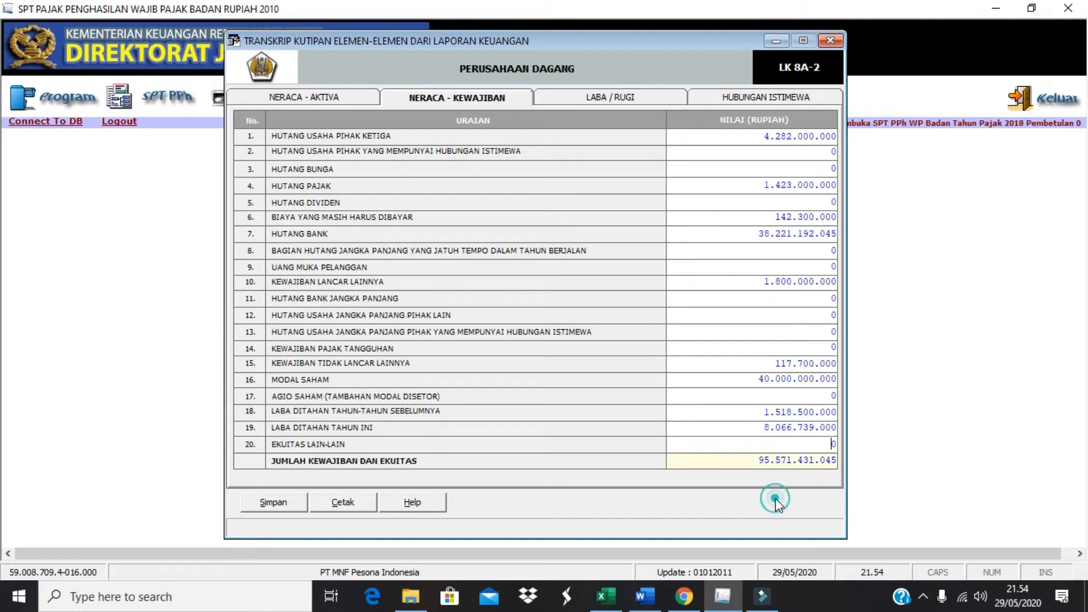
{"action": "key", "text": "alt+Tab"}
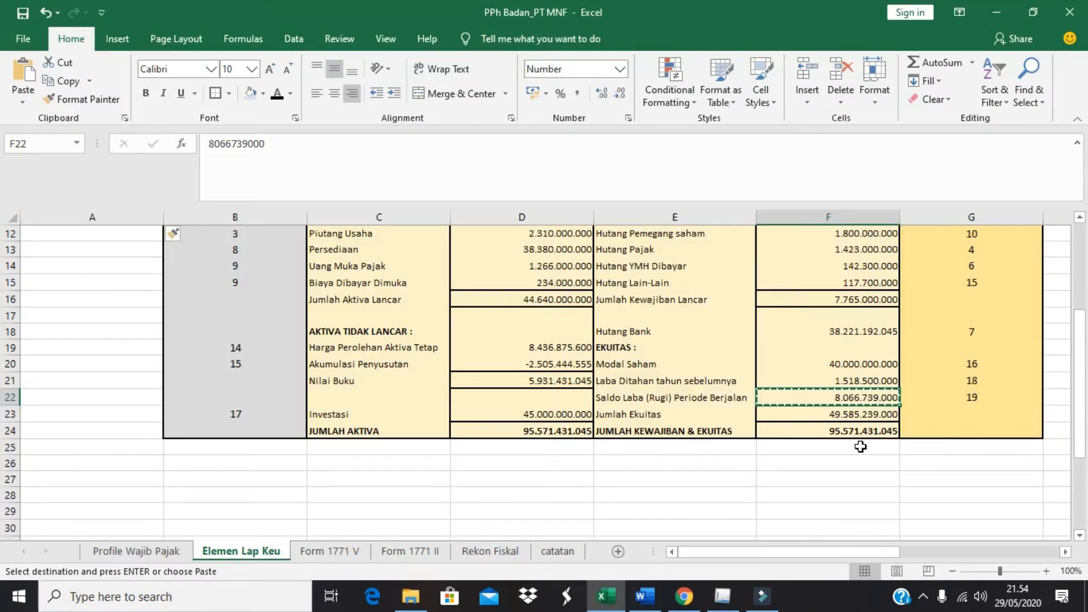
{"action": "key", "text": "alt+Tab"}
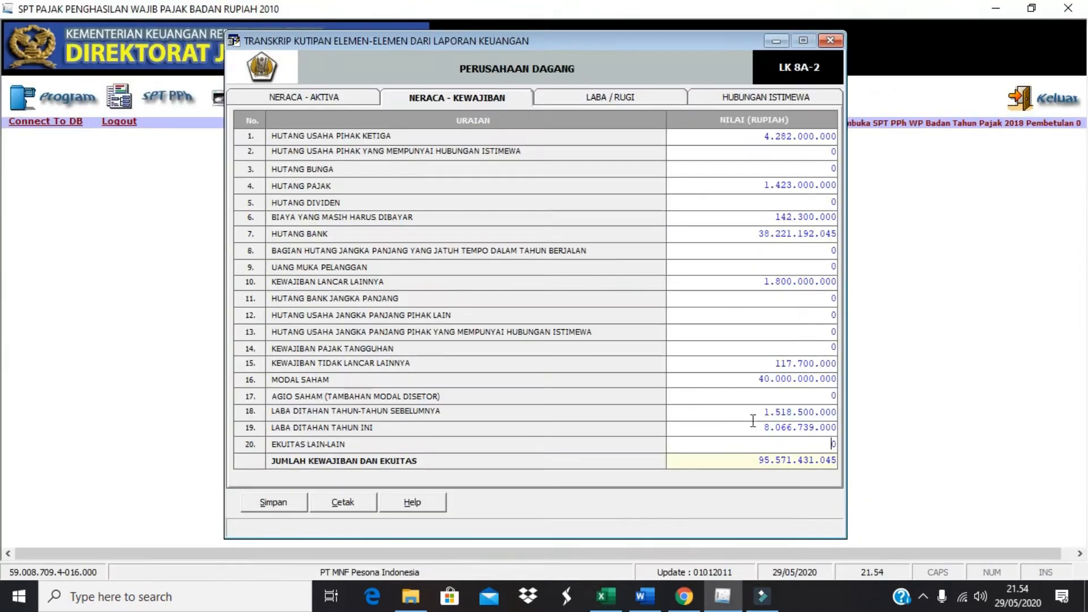
Copy the Penjualan Bersih amount, 46.617.989.000, from Excel's LABA/RUGI table into row 1, Penjualan Bersih, of Laba / Rugi in e-SPT.
{"action": "left_click", "coordinate": [632, 100]}
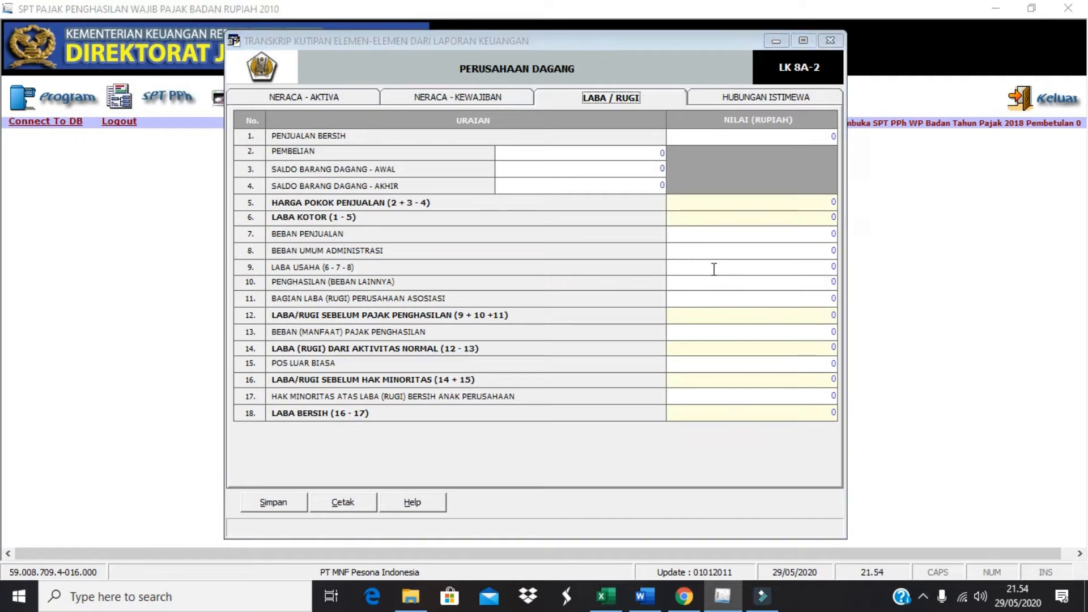
{"action": "key", "text": "alt+Tab"}
{"action": "left_click", "coordinate": [887, 266]}
{"action": "scroll", "coordinate": [899, 266], "scroll_direction": "up", "scroll_amount": 4}
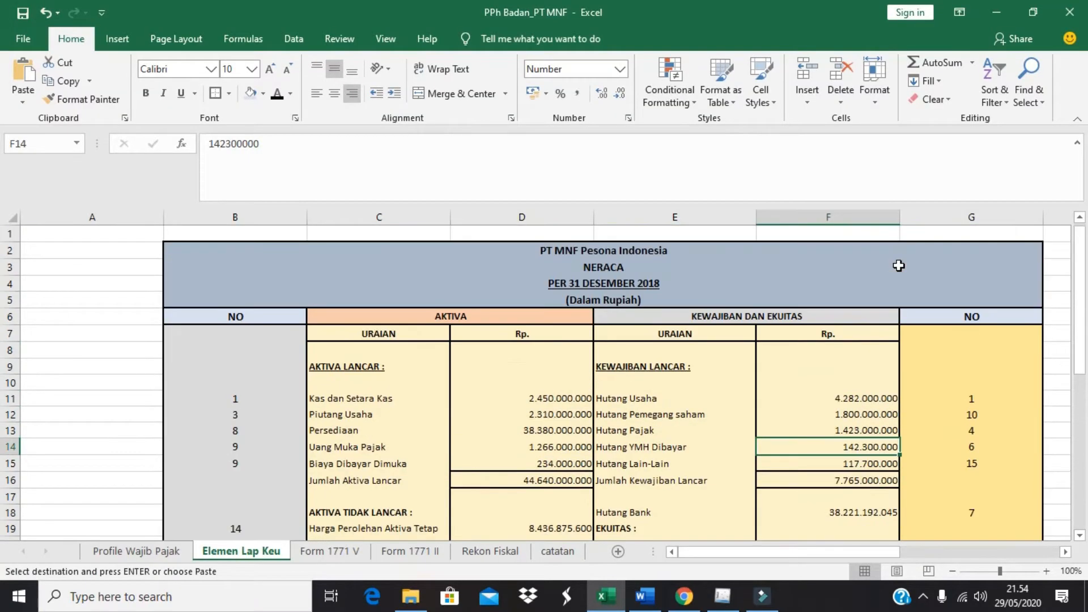
{"action": "left_click", "coordinate": [901, 265]}
{"action": "key", "text": "Right"}
{"action": "key", "text": "Right"}
{"action": "key", "text": "Right"}
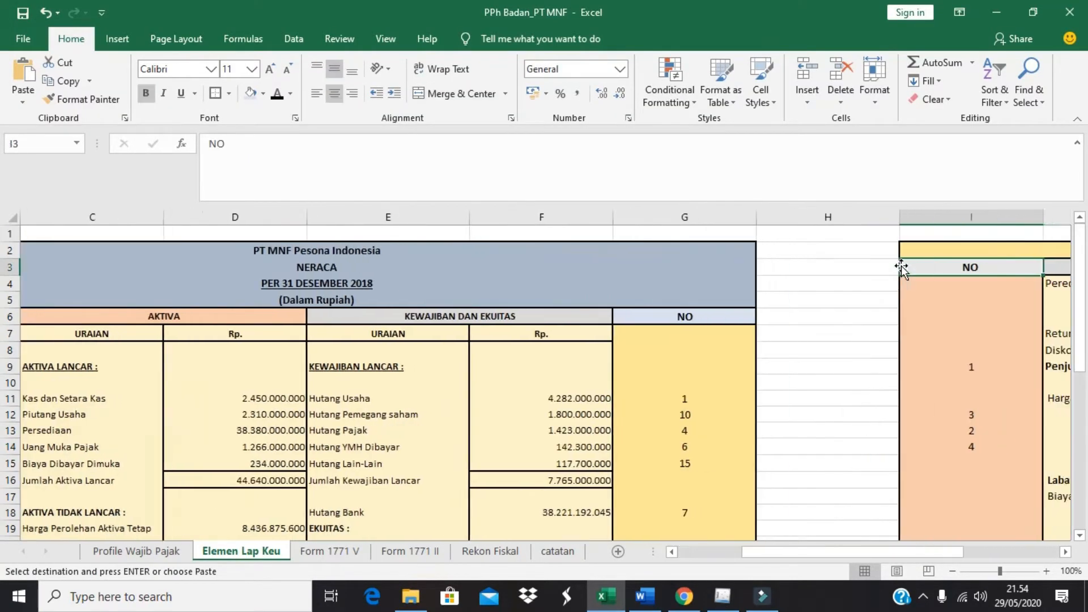
{"action": "key", "text": "Down"}
{"action": "key", "text": "Down"}
{"action": "key", "text": "Down"}
{"action": "key", "text": "Down"}
{"action": "key", "text": "Down"}
{"action": "key", "text": "Down"}
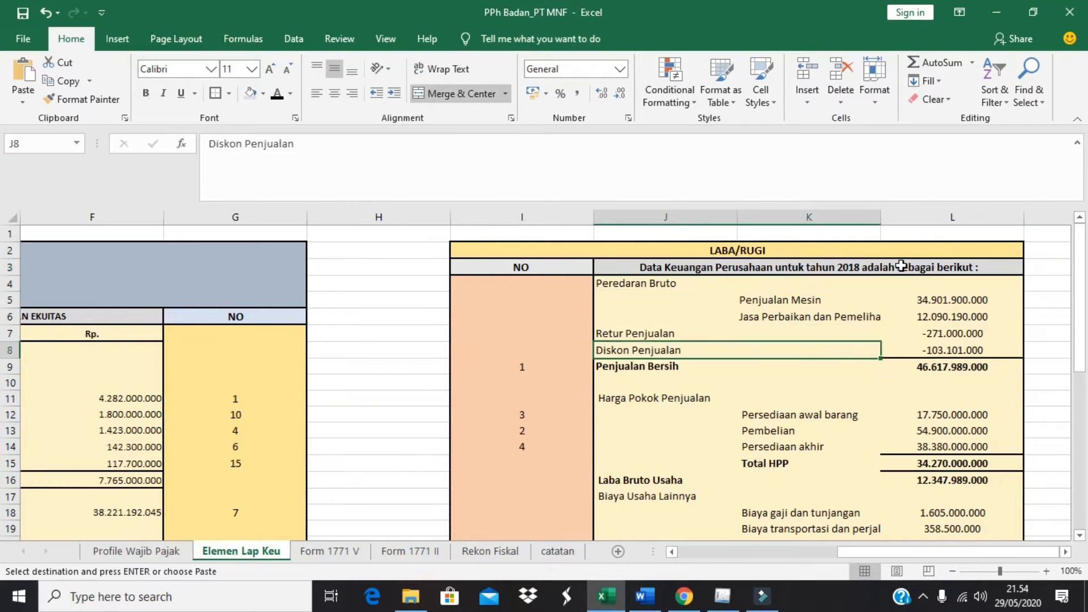
{"action": "key", "text": "Right"}
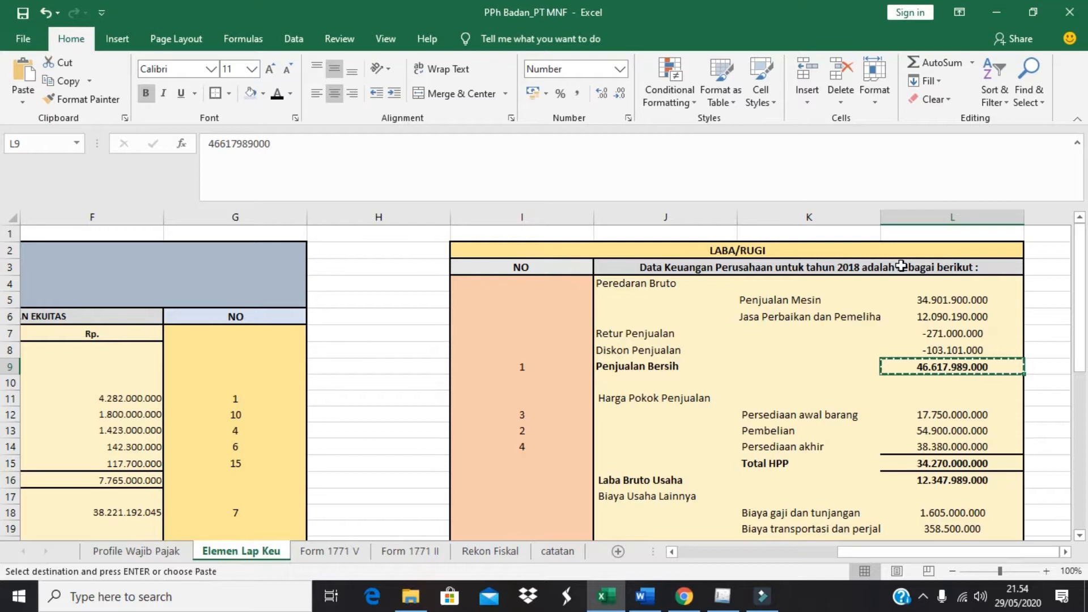
{"action": "key", "text": "alt+Tab"}
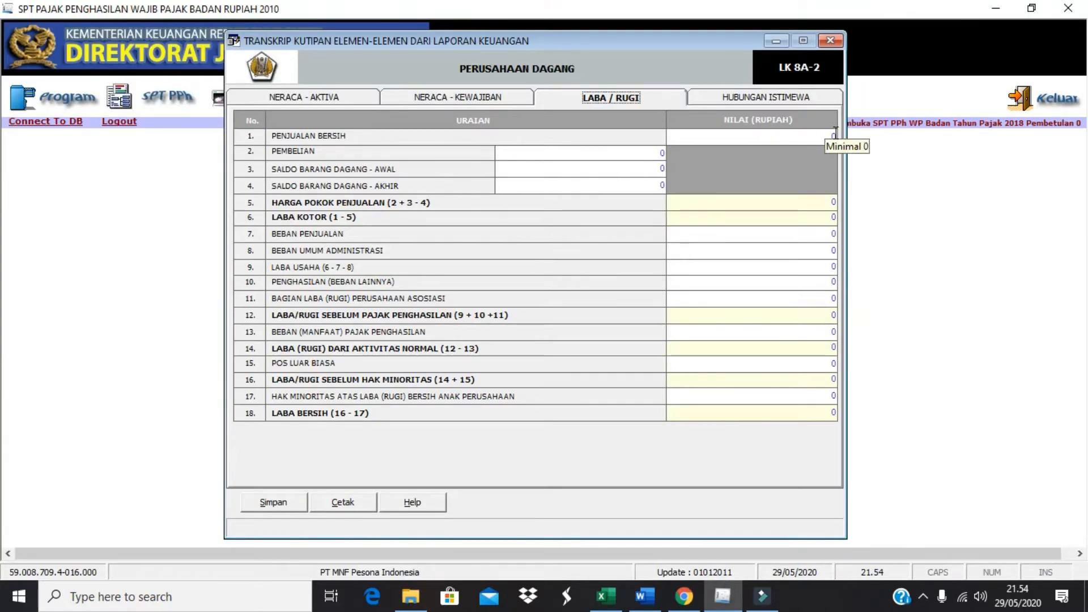
{"action": "right_click", "coordinate": [835, 133]}
{"action": "left_click", "coordinate": [873, 202]}
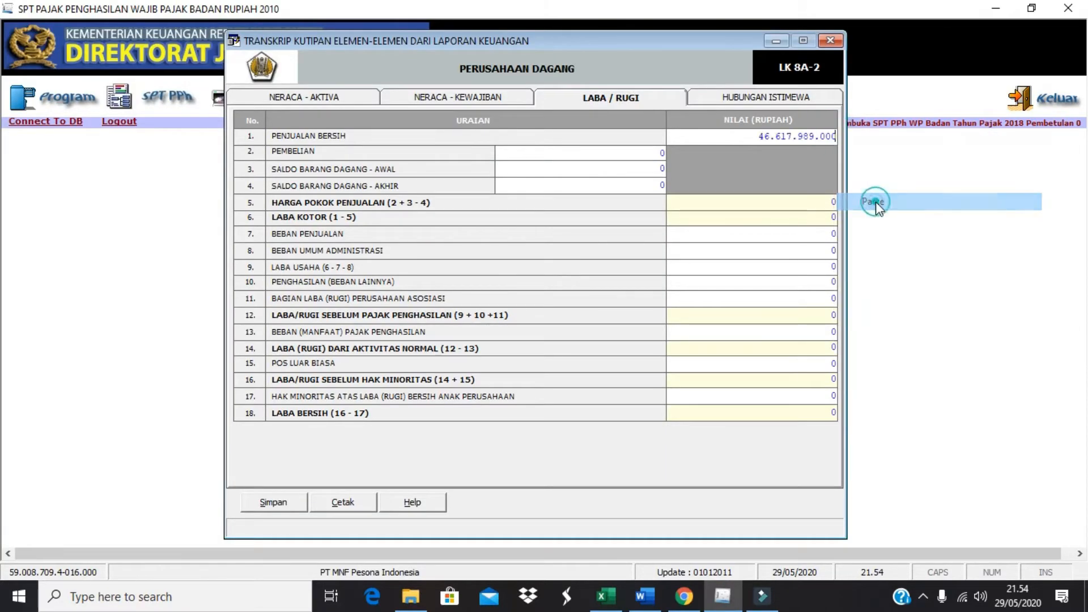
{"action": "left_click", "coordinate": [616, 151]}
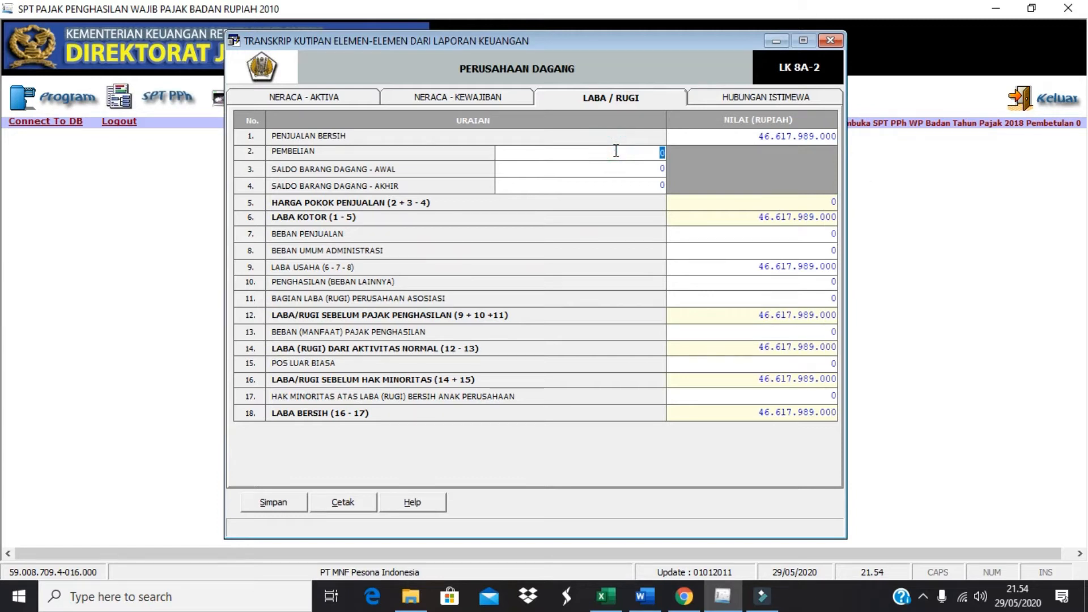
Copy the Persediaan awal barang amount, 17.750.000.000, from Excel into row 3, Saldo Barang Dagang - Awal, of Laba / Rugi in e-SPT.
{"action": "key", "text": "alt+Tab"}
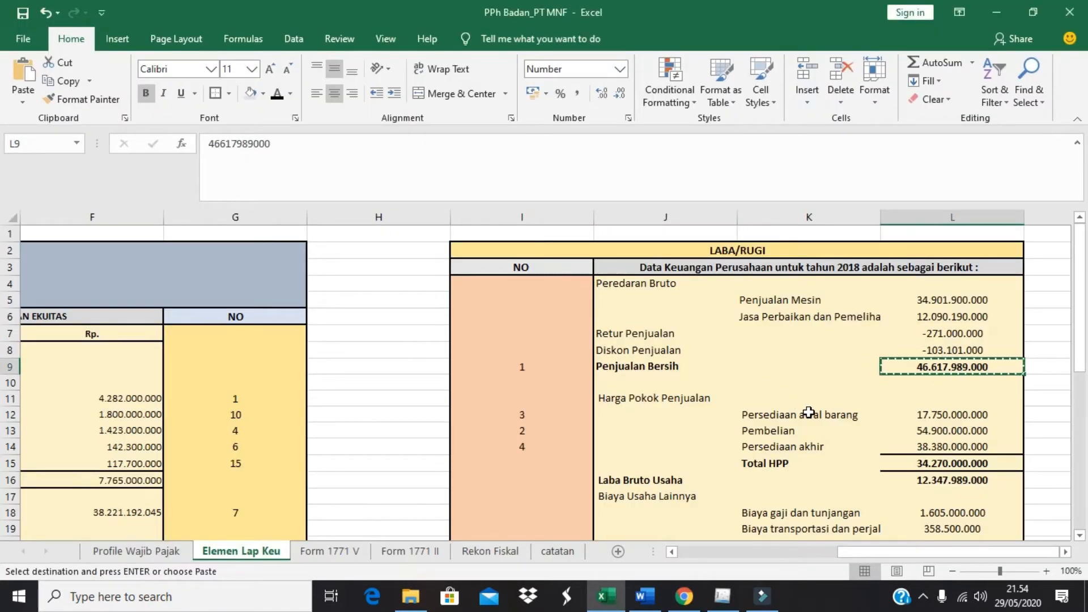
{"action": "left_click", "coordinate": [932, 416]}
{"action": "key", "text": "ctrl+c"}
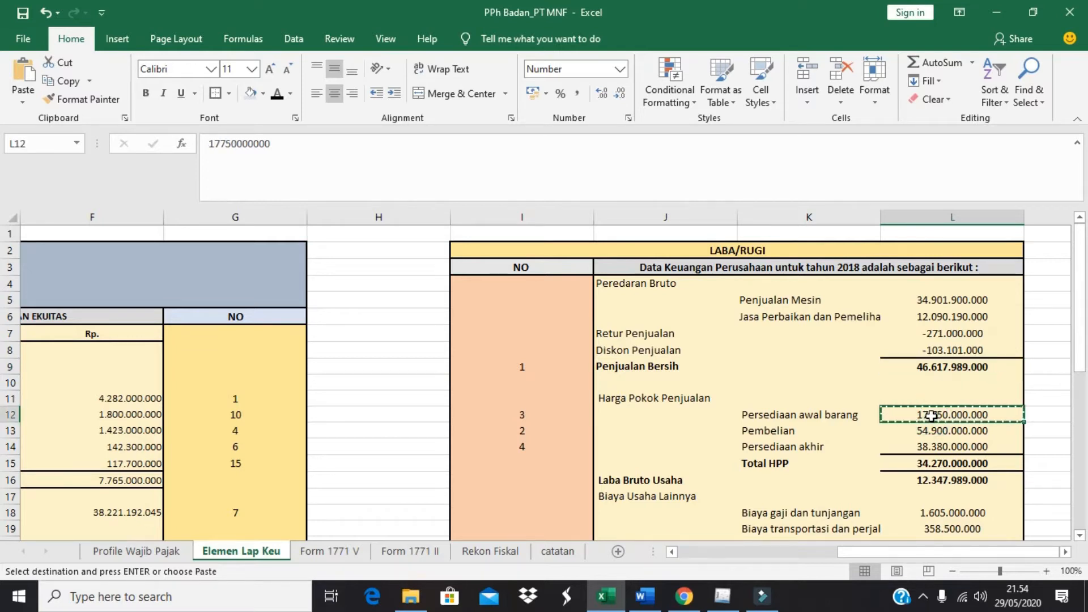
{"action": "key", "text": "alt+Tab"}
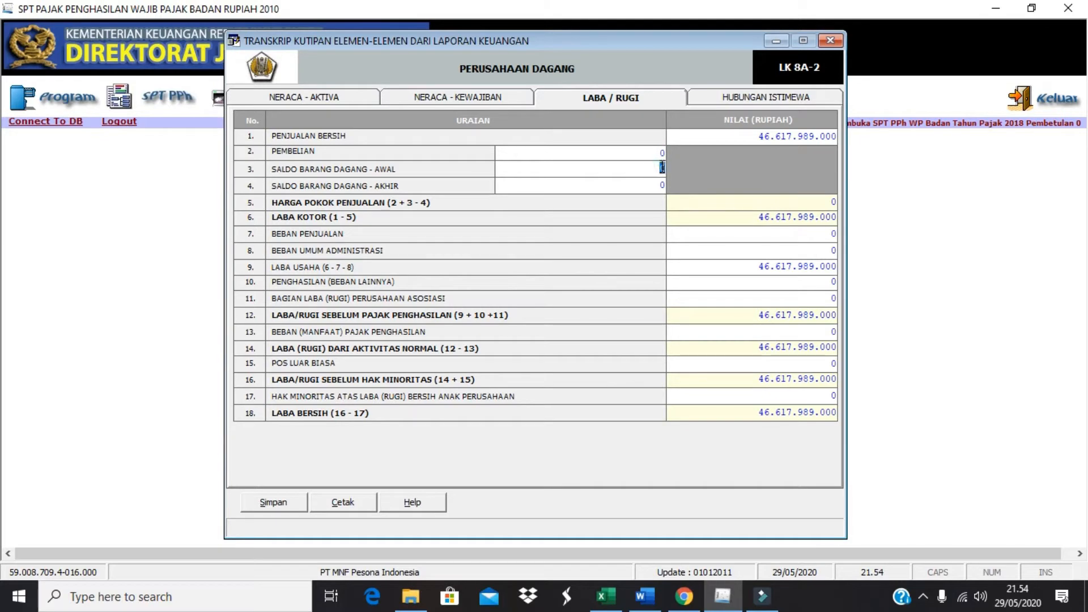
{"action": "right_click", "coordinate": [662, 167]}
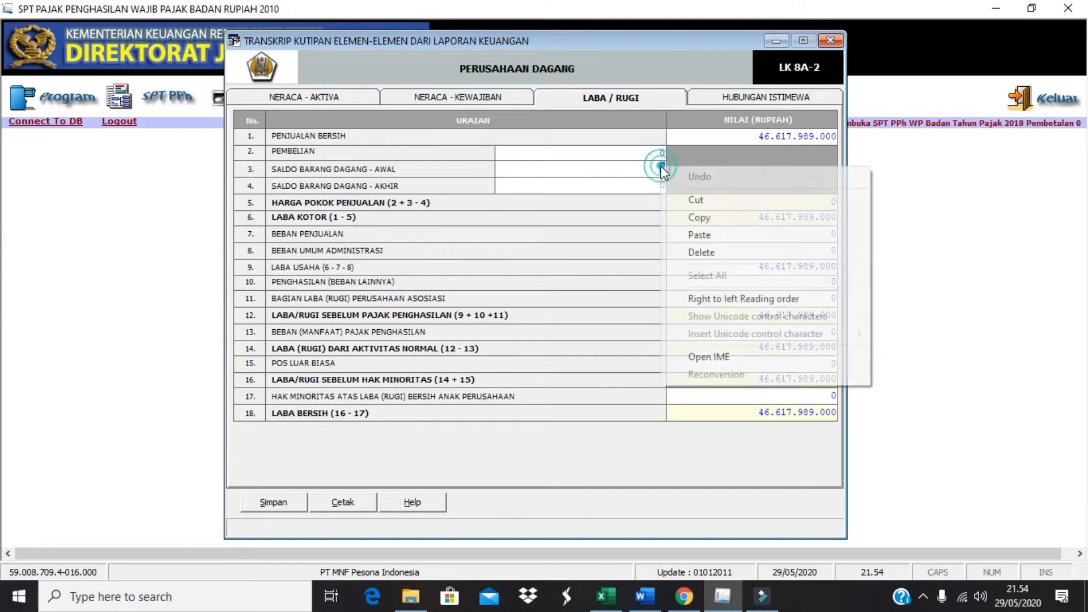
{"action": "left_click", "coordinate": [702, 238]}
Copy the Pembelian amount, 54.900.000.000, from Excel into row 2, Pembelian, of Laba / Rugi in e-SPT.
{"action": "key", "text": "alt+Tab"}
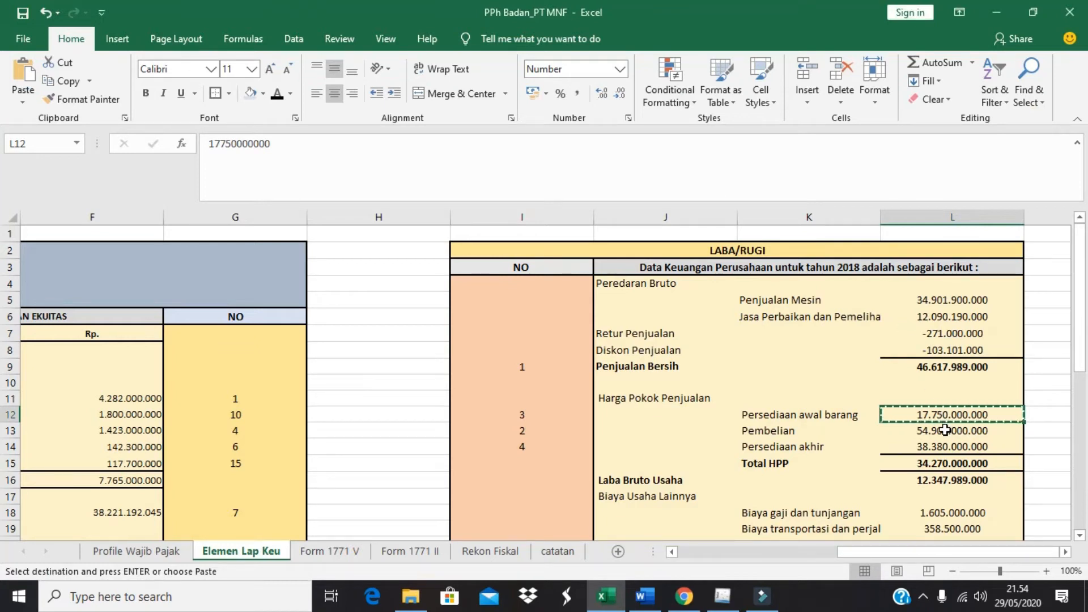
{"action": "left_click", "coordinate": [945, 430]}
{"action": "key", "text": "ctrl+c"}
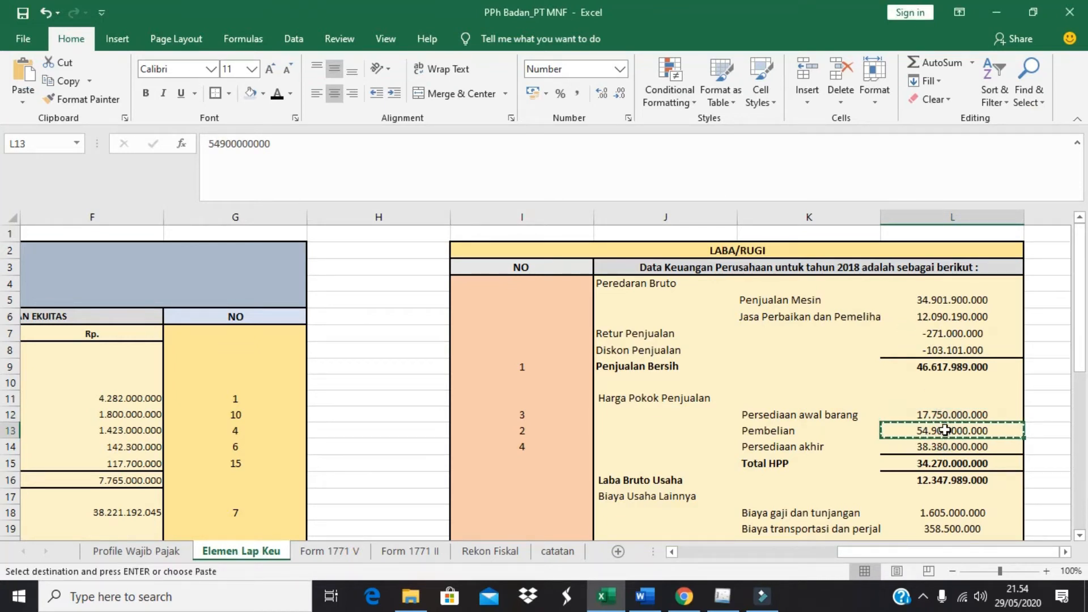
{"action": "key", "text": "alt+Tab"}
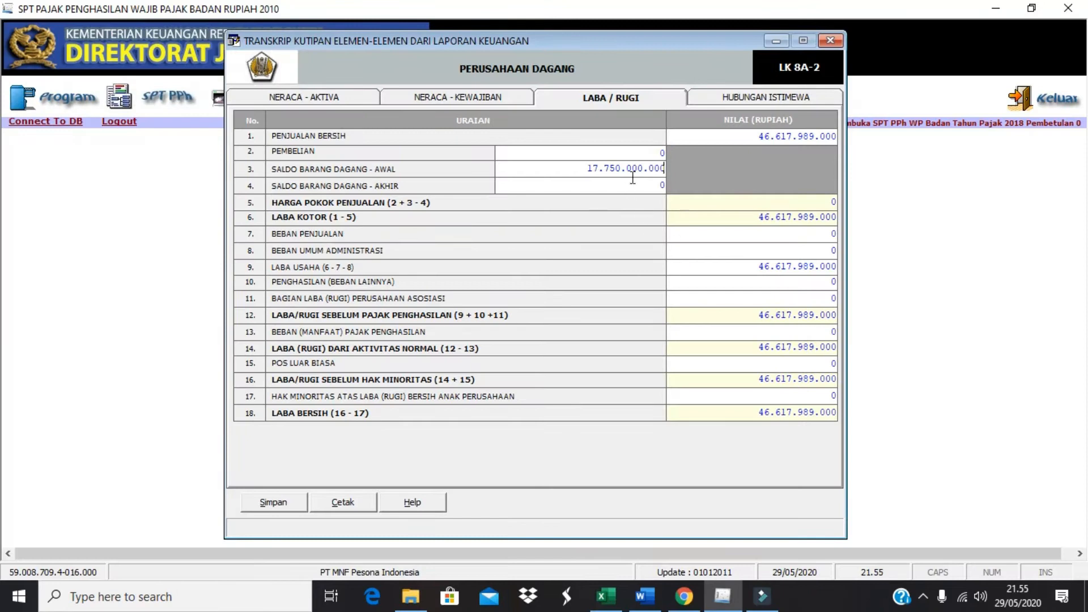
{"action": "left_click", "coordinate": [655, 154]}
{"action": "right_click", "coordinate": [654, 155]}
{"action": "left_click", "coordinate": [688, 222]}
Copy the Persediaan akhir amount, 38.380.000.000, from Excel into row 4, Saldo Barang Dagang - Akhir, in e-SPT.
{"action": "key", "text": "alt+Tab"}
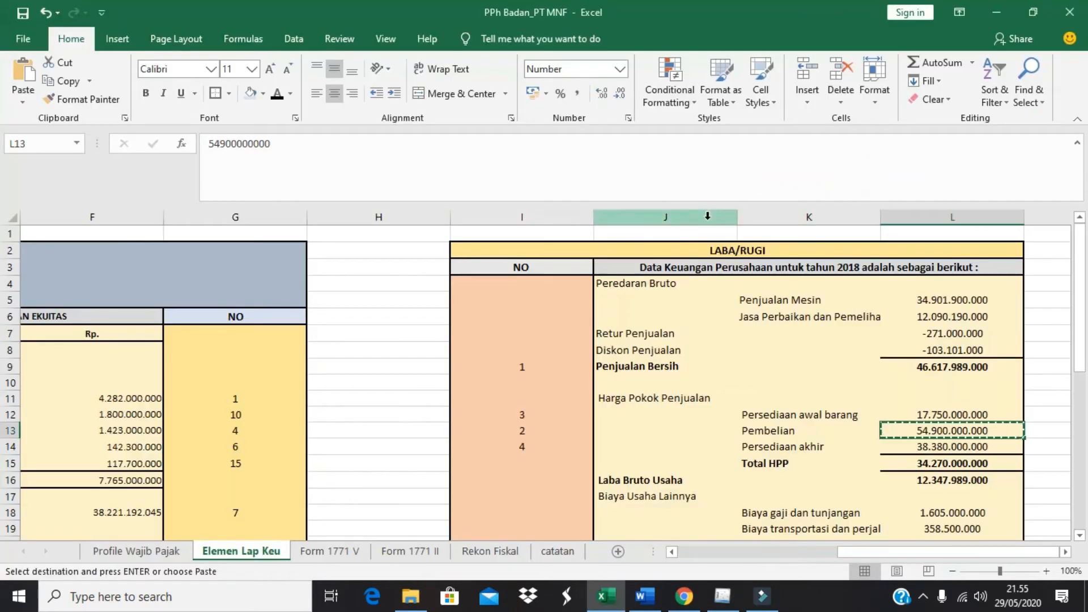
{"action": "left_click", "coordinate": [911, 447]}
{"action": "key", "text": "ctrl+c"}
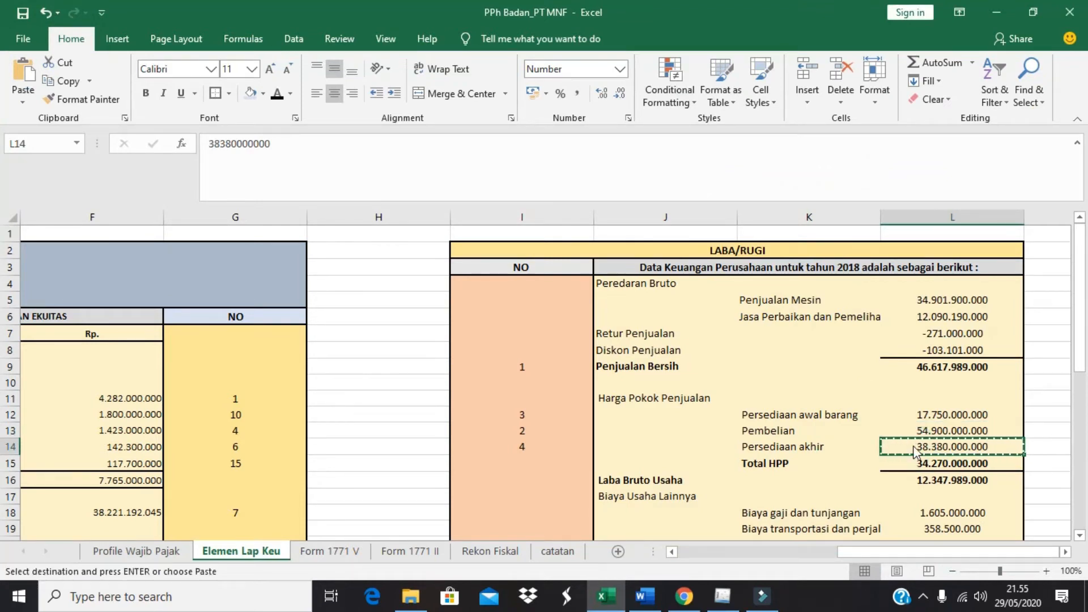
{"action": "key", "text": "alt+Tab"}
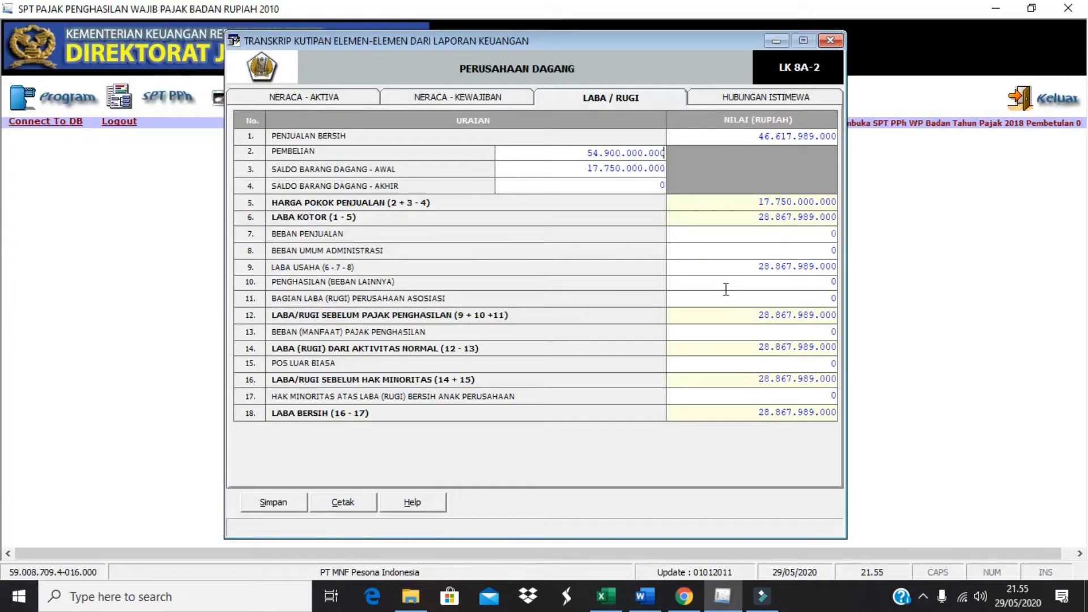
{"action": "left_click", "coordinate": [662, 184]}
{"action": "right_click", "coordinate": [662, 184]}
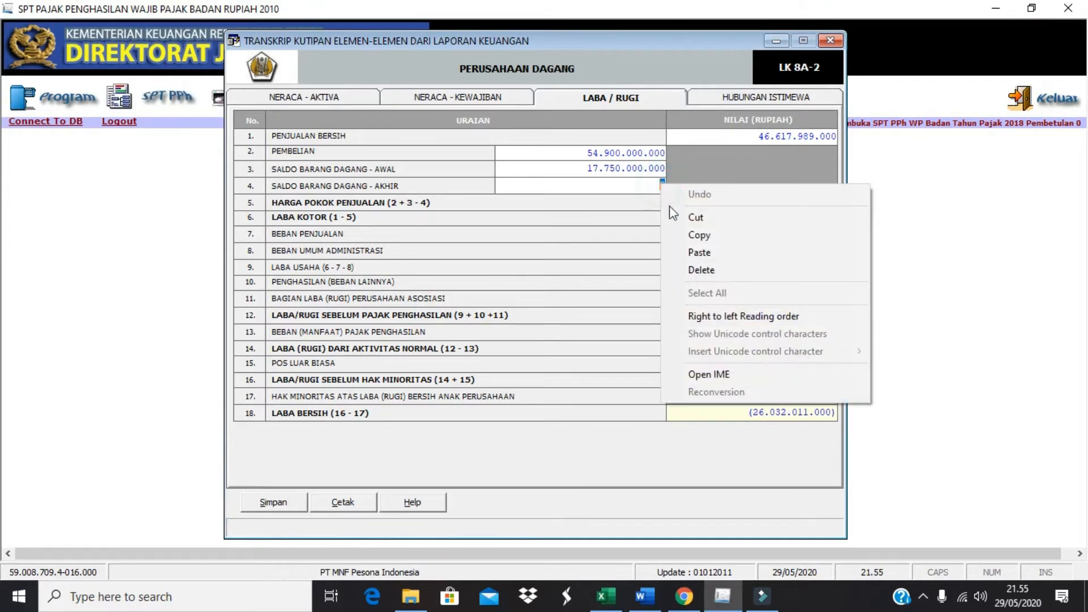
{"action": "left_click", "coordinate": [697, 248]}
Copy the Jumlah biaya usaha lainnya amount, 3.751.250.000, from Excel into row 8, Beban Umum Administrasi, in e-SPT.
{"action": "key", "text": "alt+Tab"}
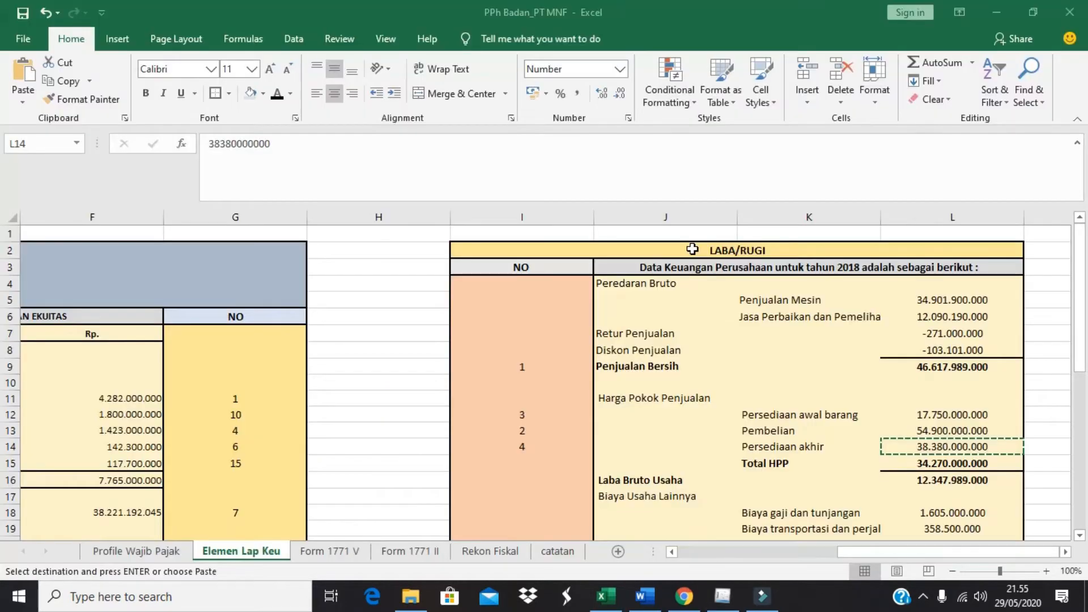
{"action": "scroll", "coordinate": [881, 458], "scroll_direction": "down", "scroll_amount": 5}
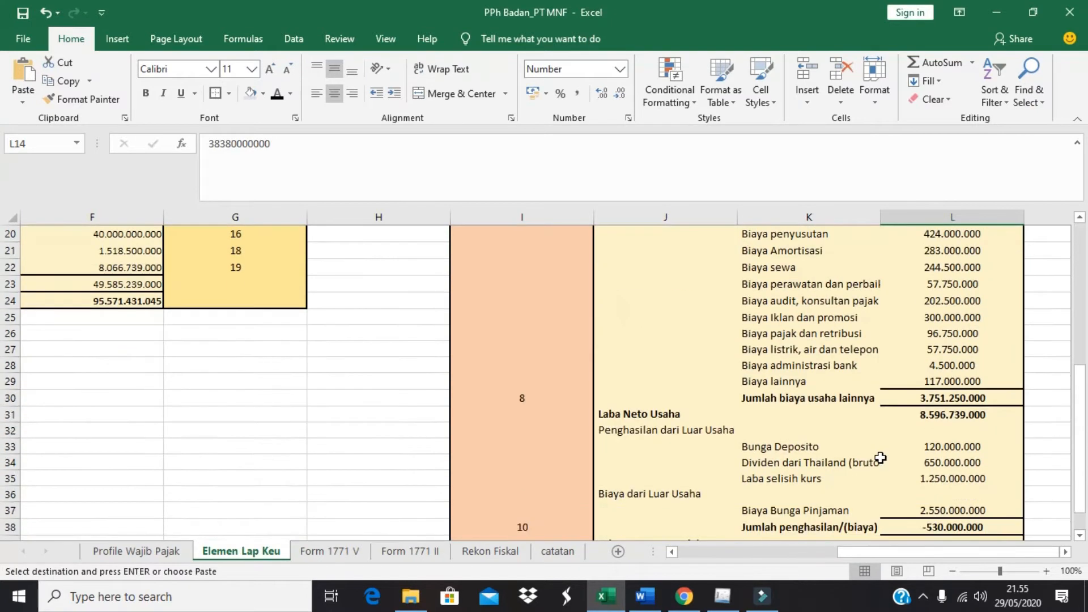
{"action": "scroll", "coordinate": [879, 455], "scroll_direction": "up", "scroll_amount": 1}
{"action": "left_click", "coordinate": [931, 399]}
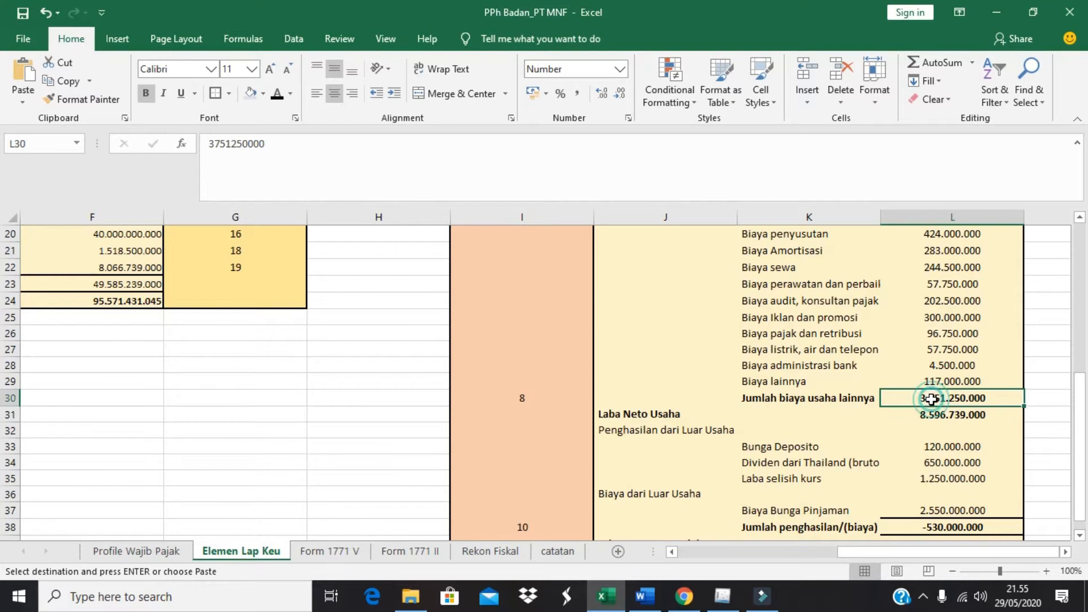
{"action": "key", "text": "ctrl+c"}
{"action": "key", "text": "alt+Tab"}
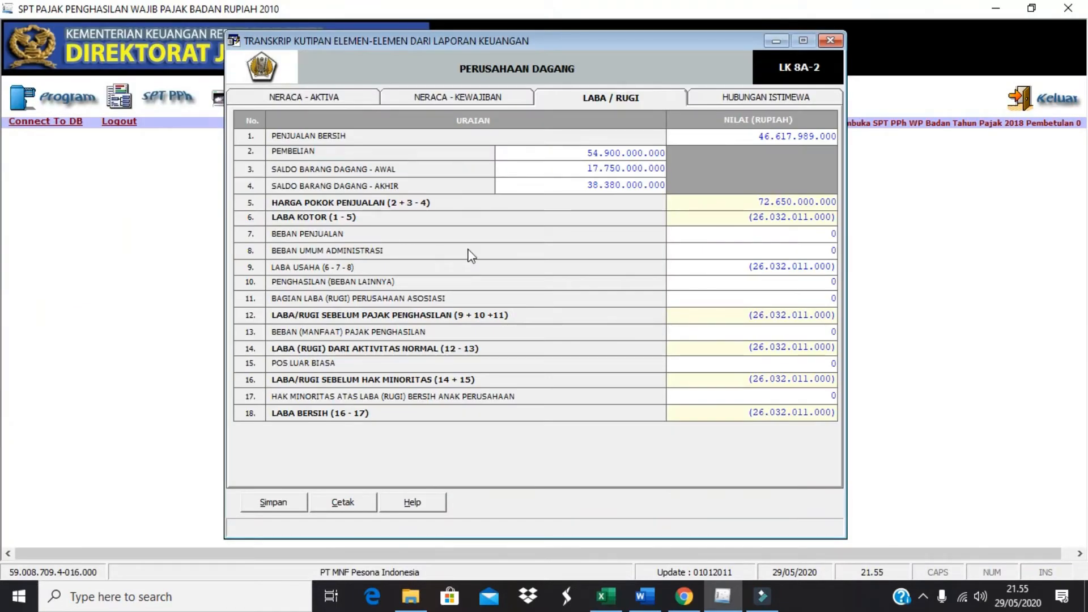
{"action": "left_click", "coordinate": [805, 252]}
{"action": "right_click", "coordinate": [806, 251]}
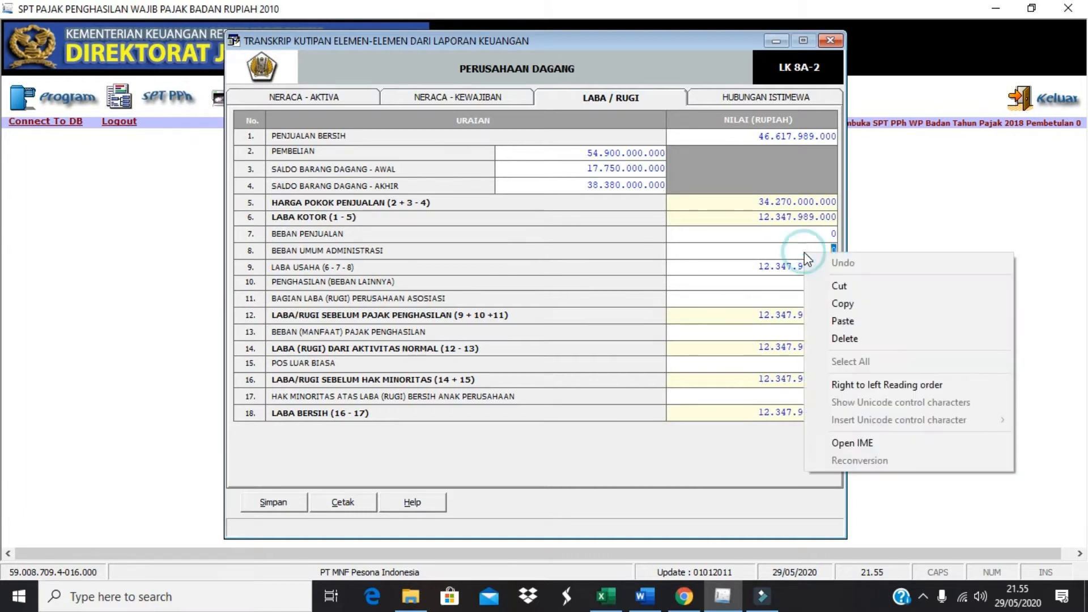
{"action": "left_click", "coordinate": [845, 322]}
Copy Jumlah penghasilan/(biaya), -530.000.000, from Excel into row 10, Penghasilan (Beban Lainnya), in e-SPT, and compare Laba Bersih with Excel's Laba Neto Komersial.
{"action": "key", "text": "alt+Tab"}
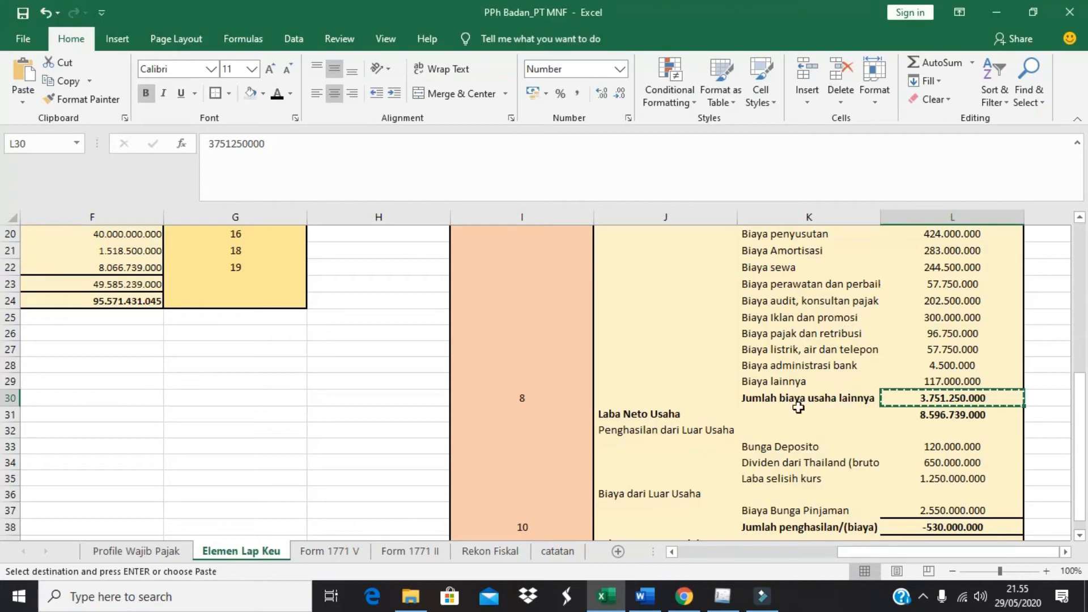
{"action": "scroll", "coordinate": [795, 400], "scroll_direction": "down", "scroll_amount": 2}
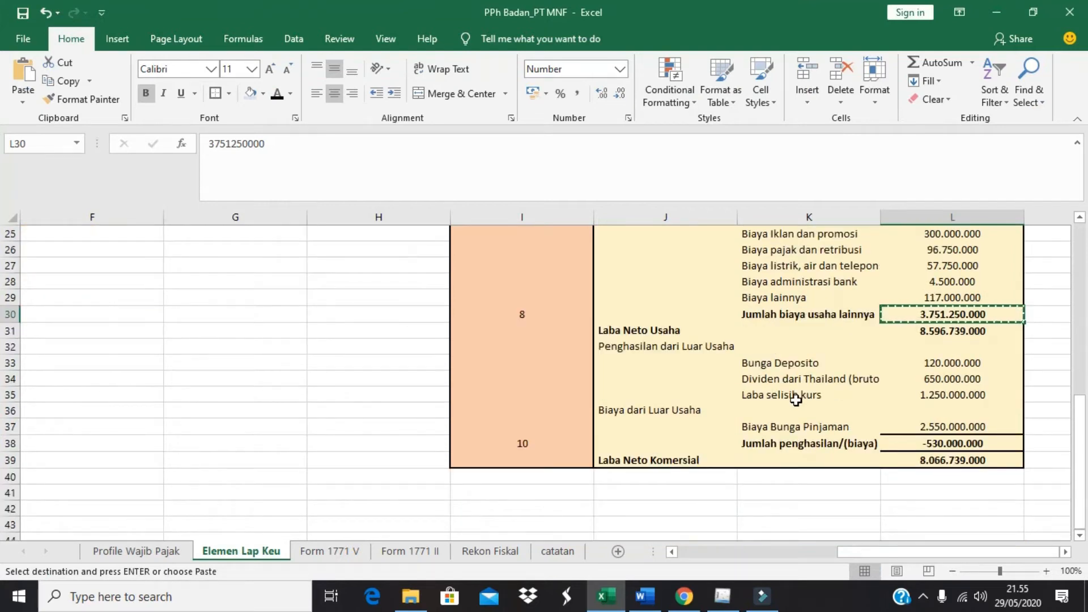
{"action": "left_click", "coordinate": [810, 442]}
{"action": "key", "text": "Right"}
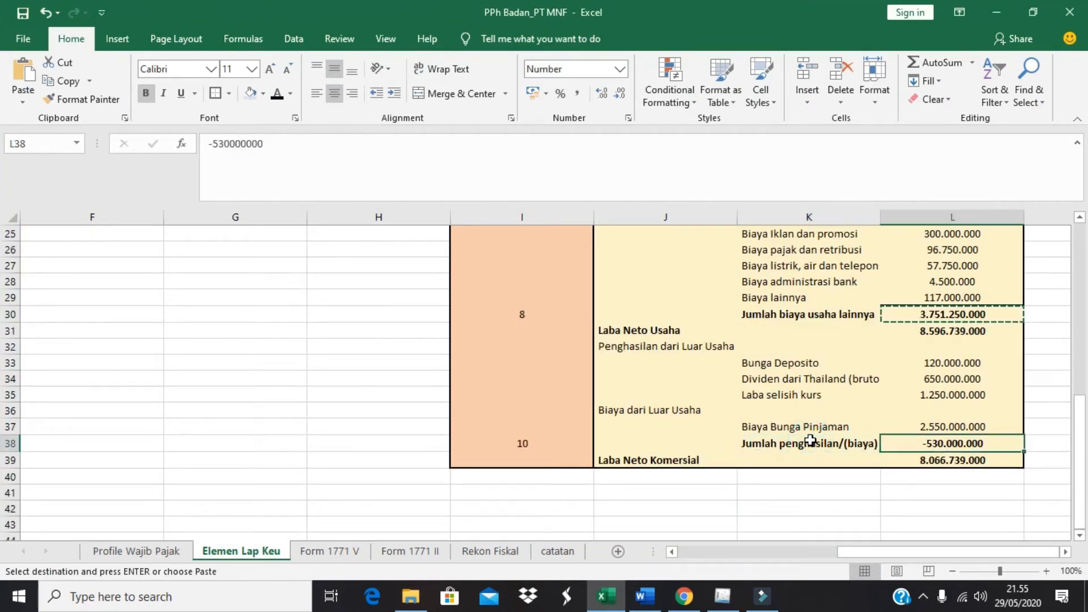
{"action": "key", "text": "ctrl+c"}
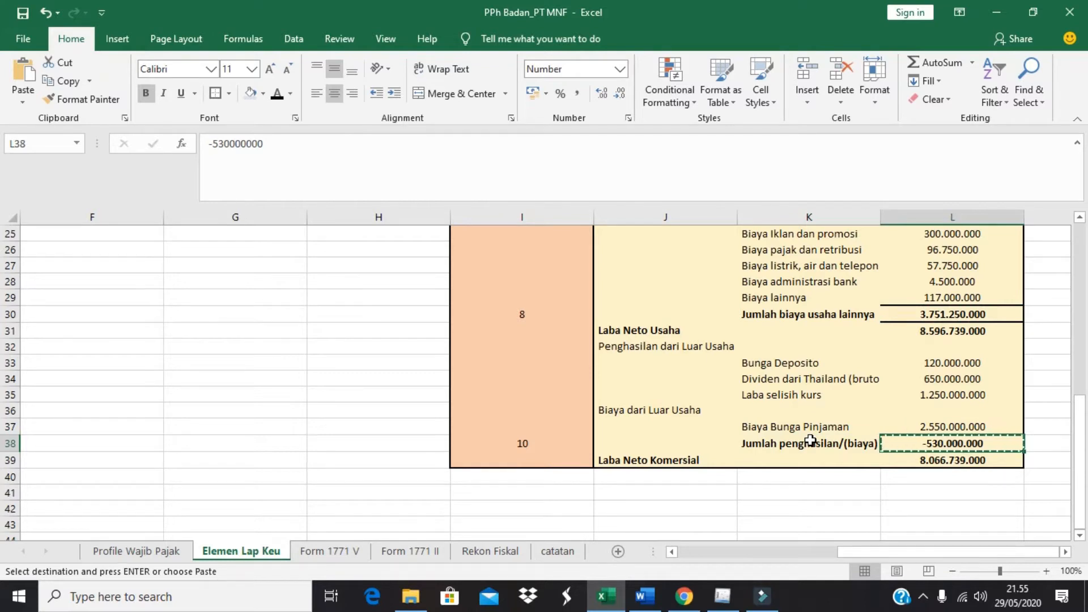
{"action": "key", "text": "alt+Tab"}
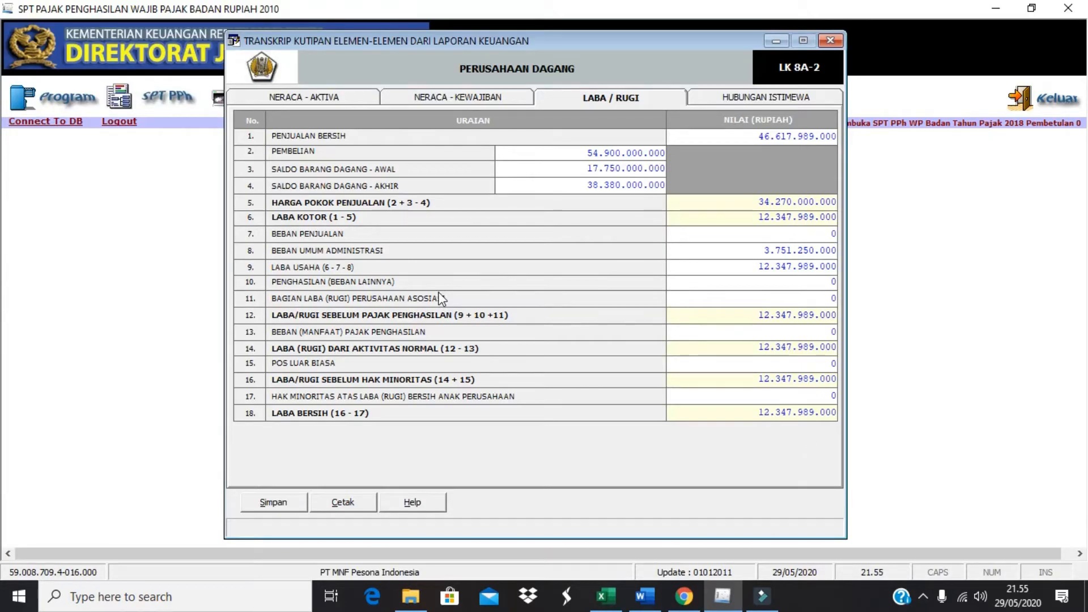
{"action": "left_click", "coordinate": [828, 283]}
{"action": "right_click", "coordinate": [829, 285]}
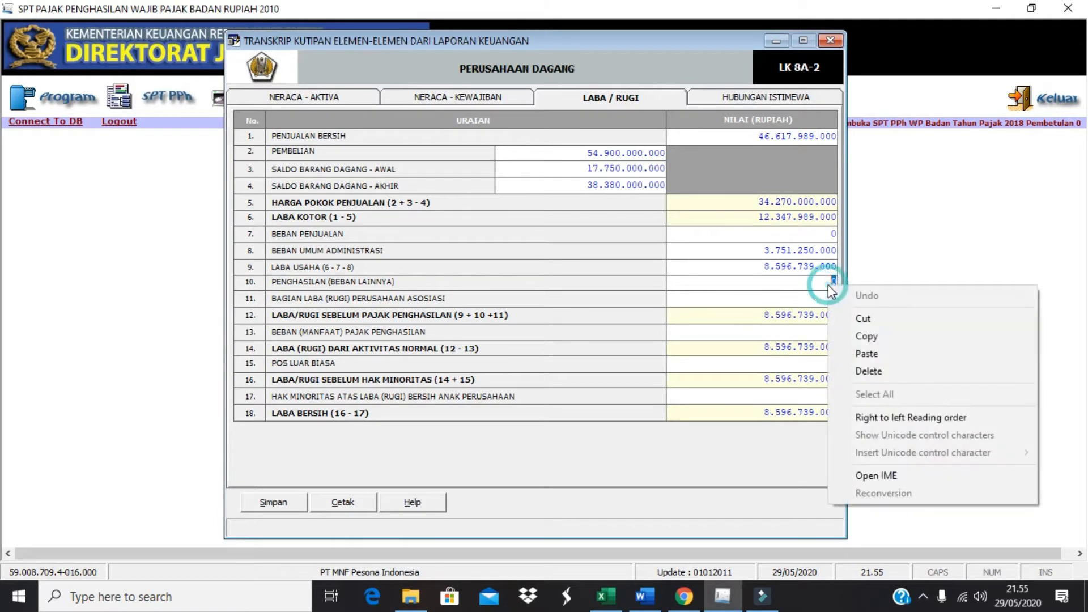
{"action": "left_click", "coordinate": [864, 352]}
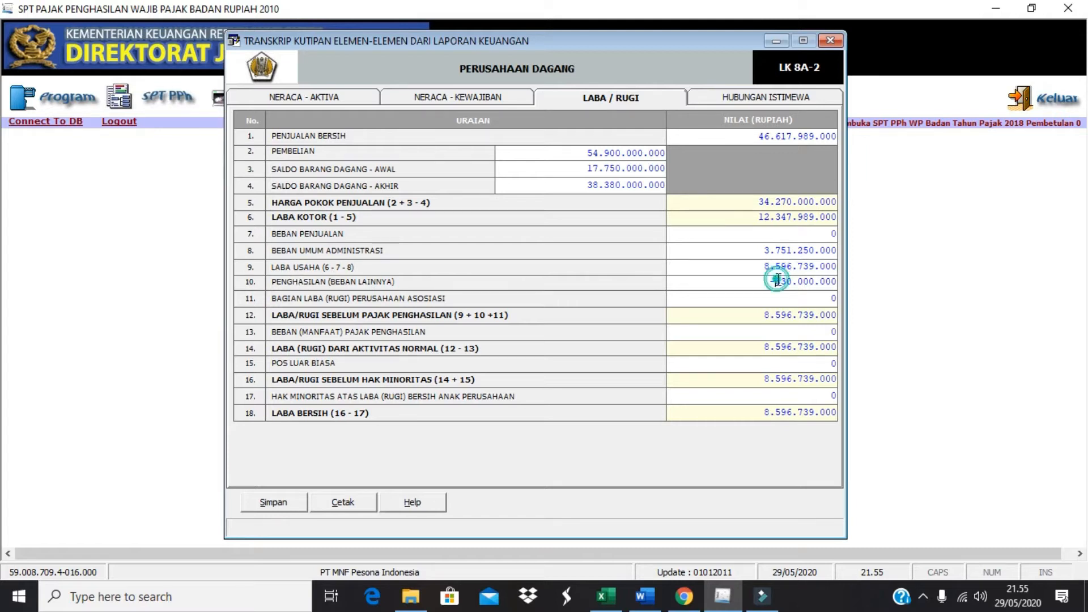
{"action": "key", "text": "Tab"}
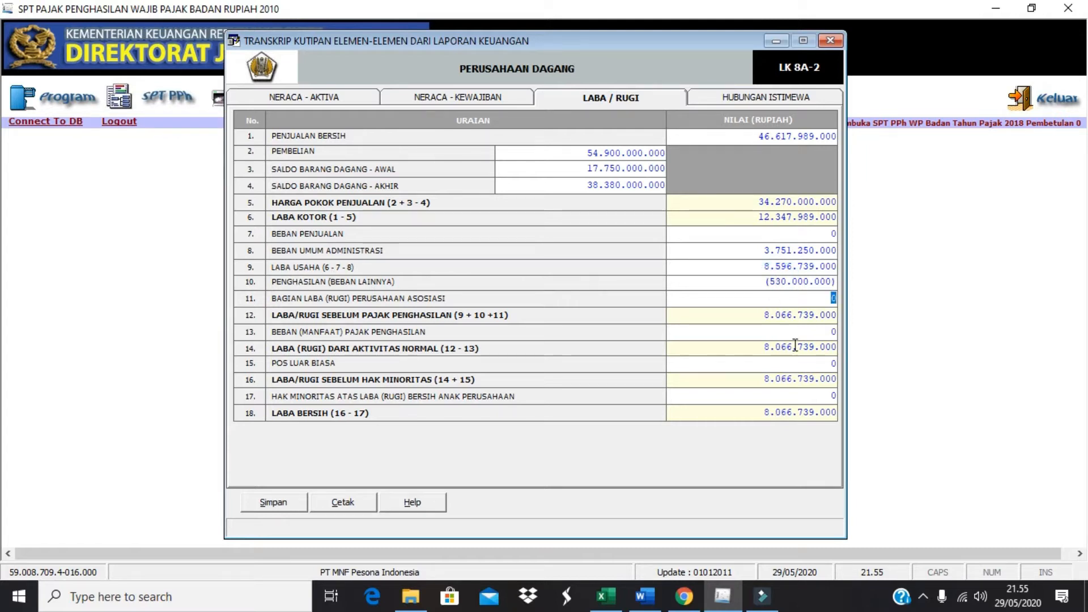
{"action": "left_click", "coordinate": [807, 384]}
{"action": "left_click", "coordinate": [801, 412]}
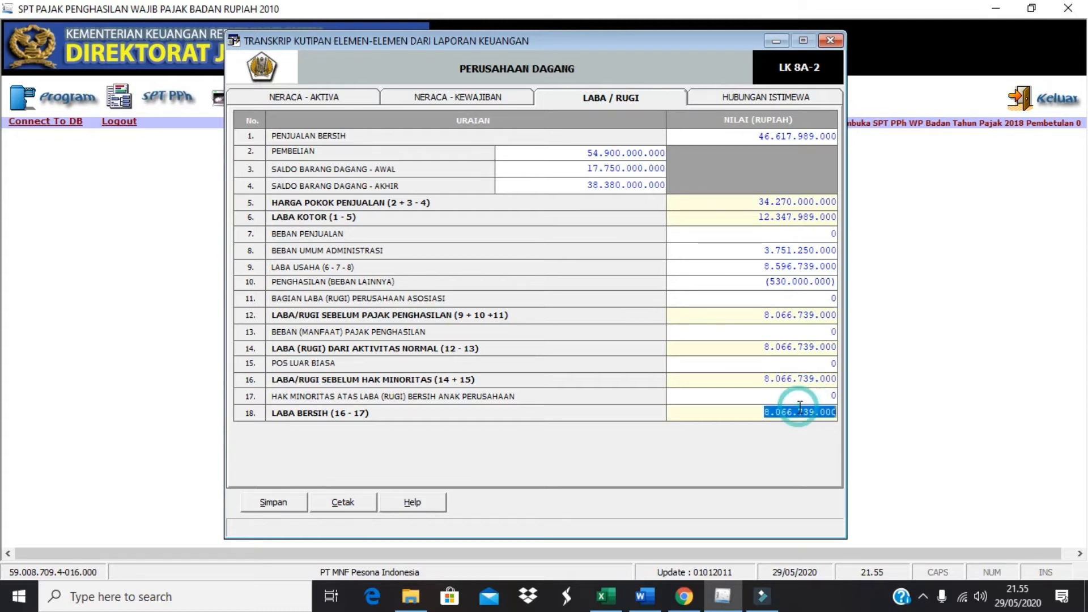
{"action": "key", "text": "alt+Tab"}
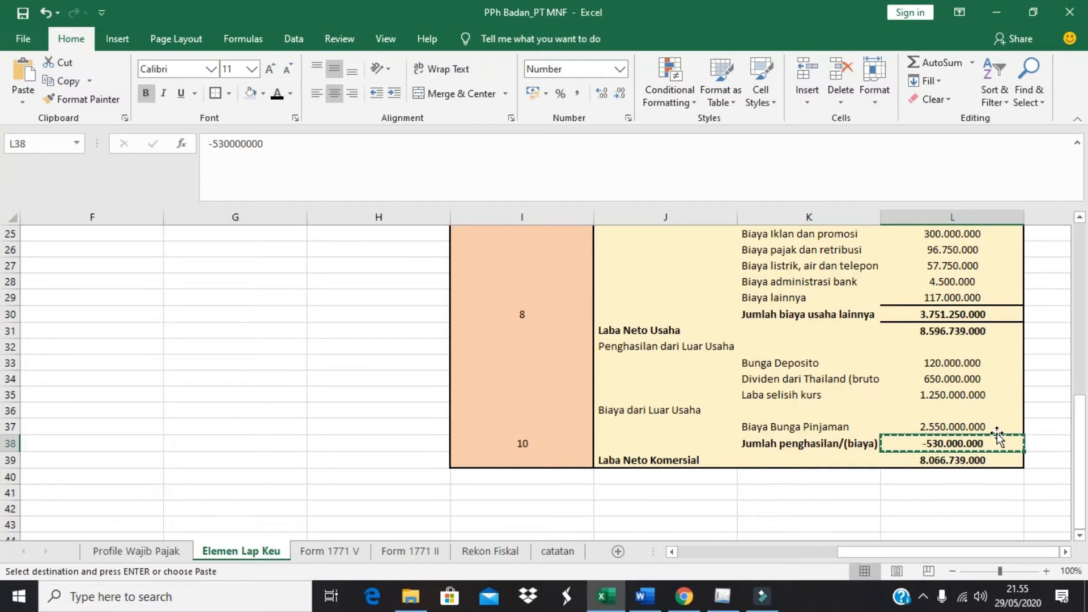
{"action": "key", "text": "alt+Tab"}
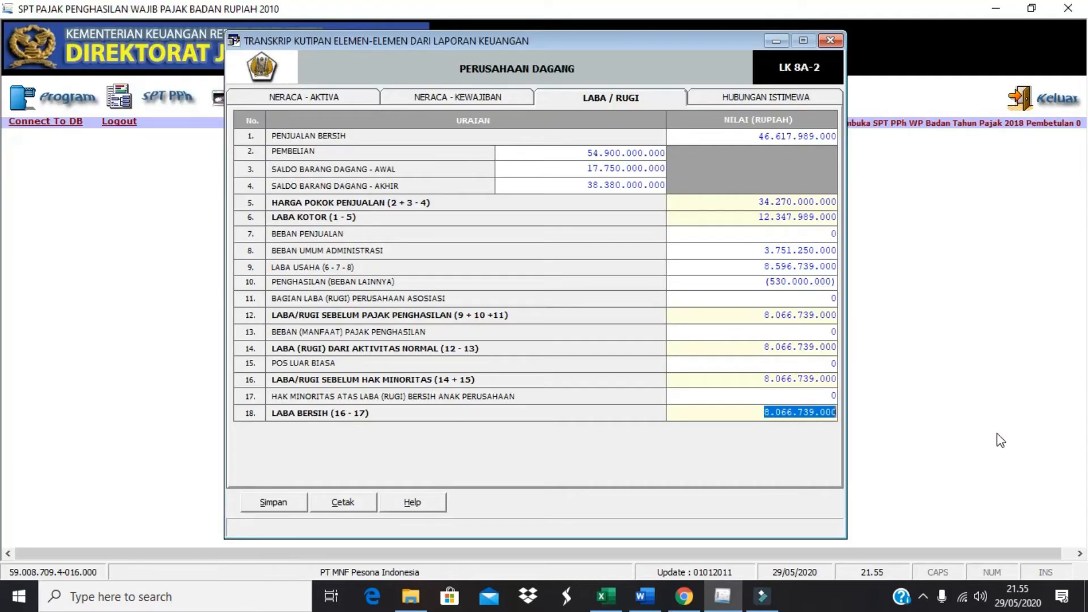
Check the Hubungan Istimewa section, then save the financial statement transcript and close its form.
{"action": "left_click", "coordinate": [764, 104]}
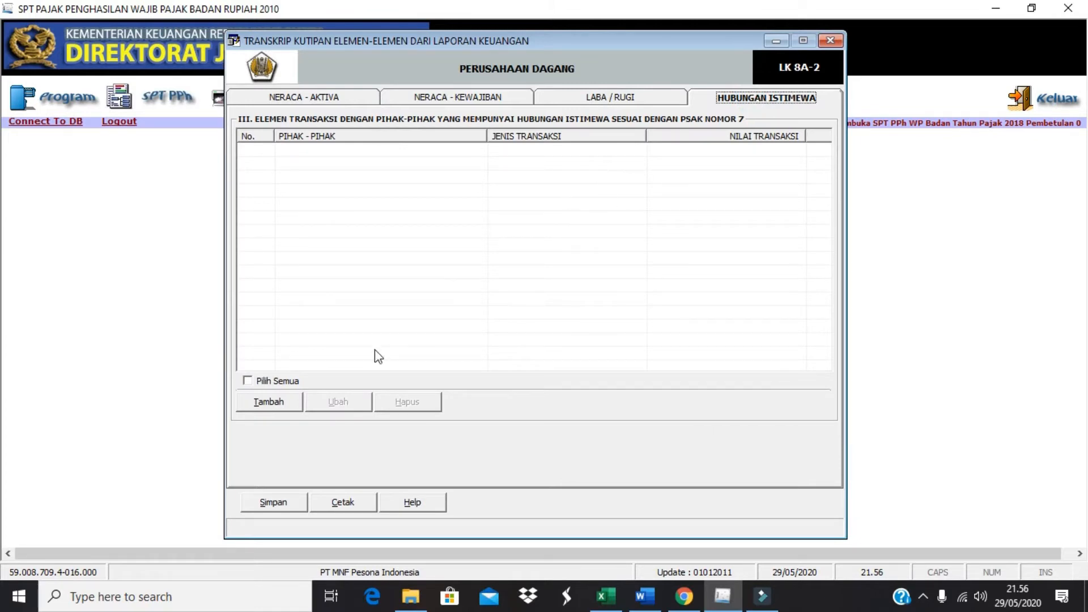
{"action": "left_click", "coordinate": [264, 503]}
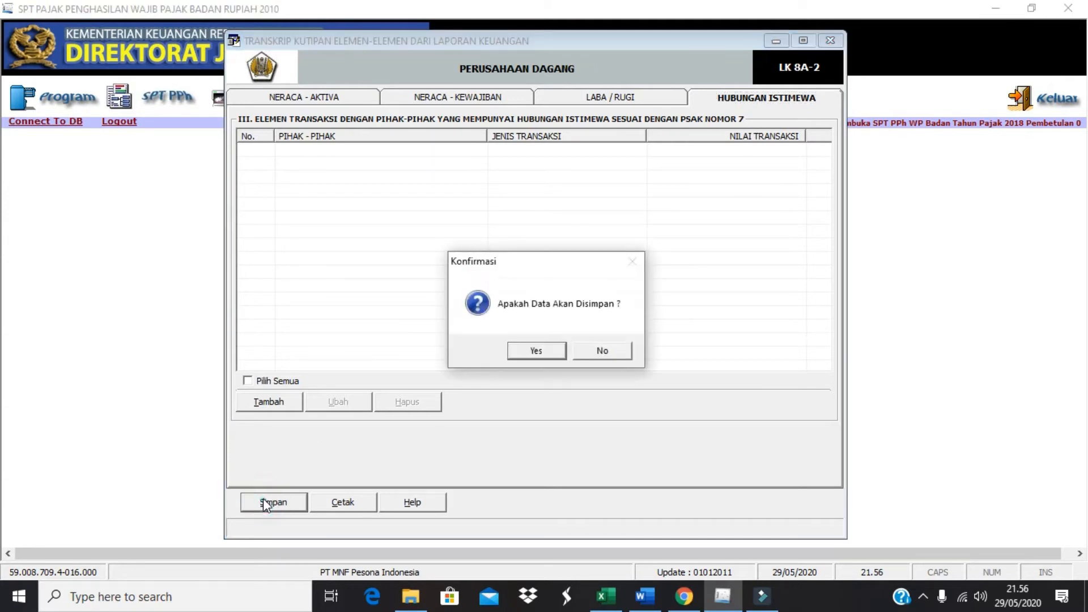
{"action": "left_click", "coordinate": [533, 351]}
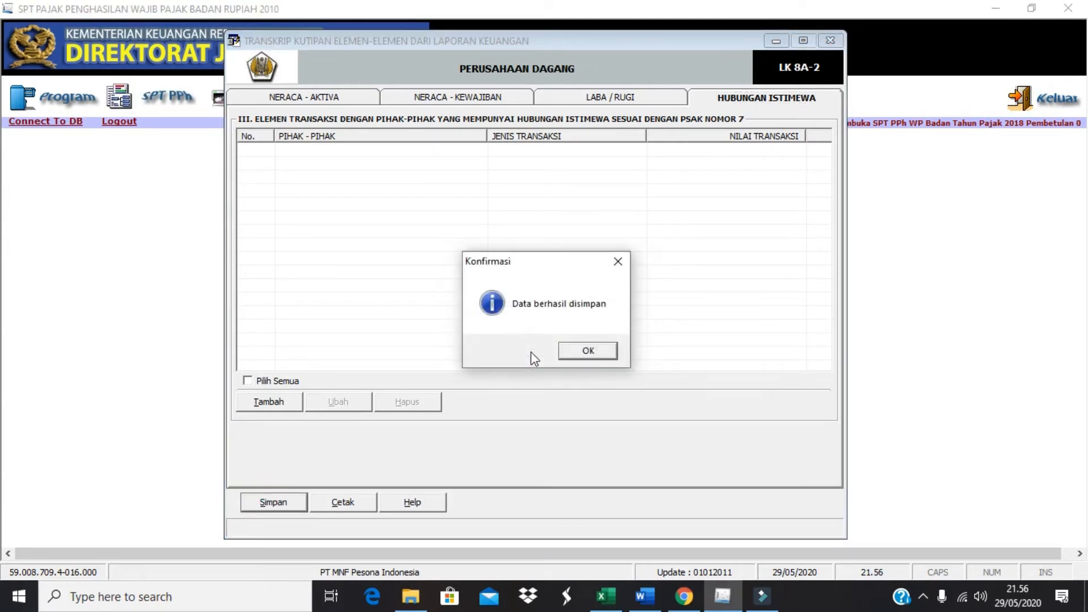
{"action": "left_click", "coordinate": [581, 347]}
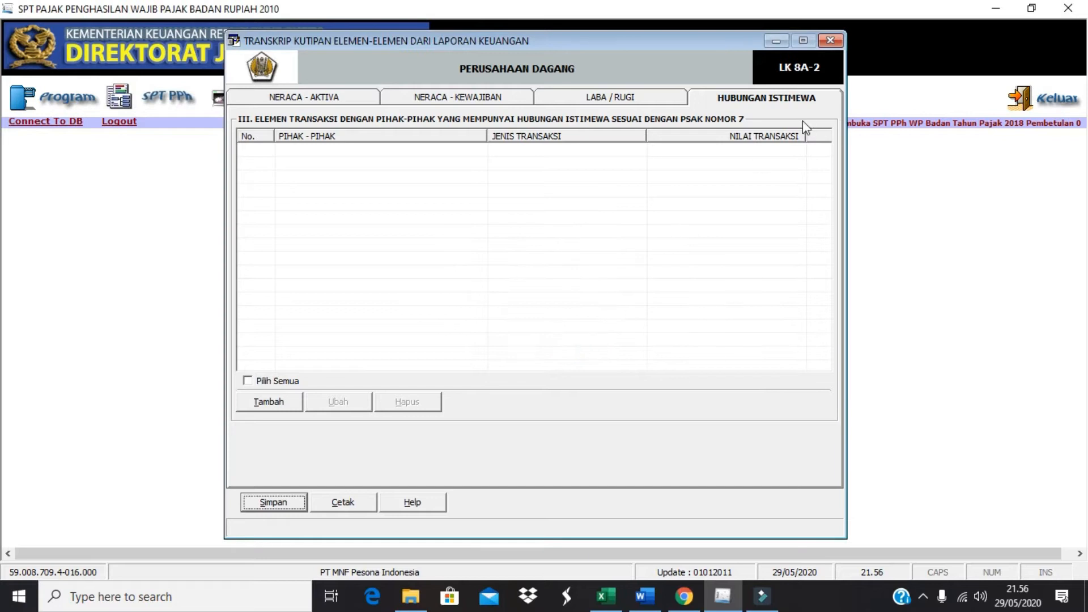
{"action": "left_click", "coordinate": [831, 41]}
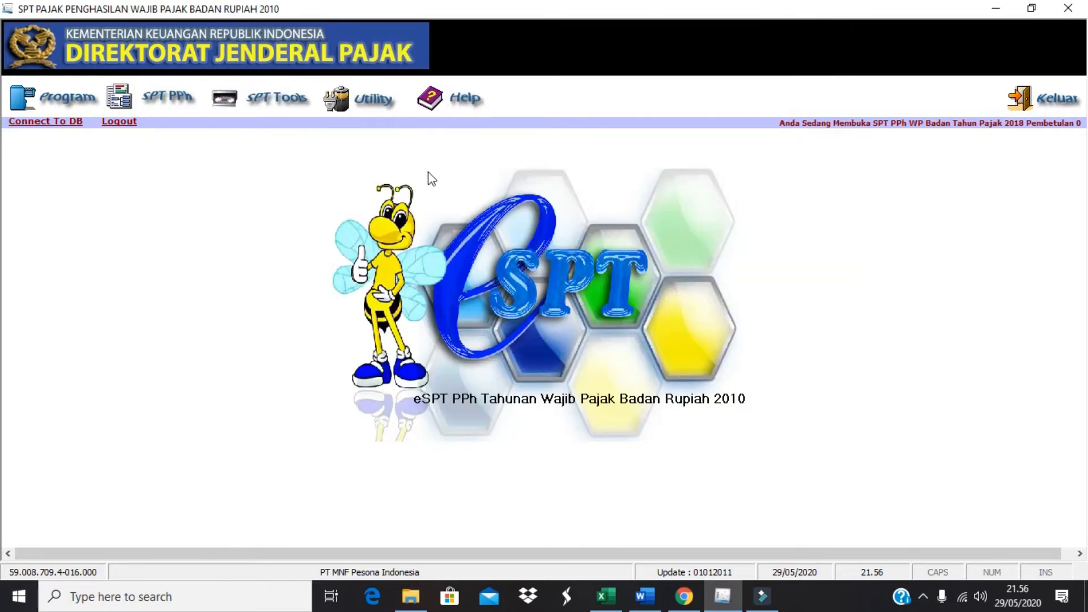
Open the Daftar Cabang Utama Perusahaan form from the Lampiran Khusus attachments.
{"action": "left_click", "coordinate": [168, 96]}
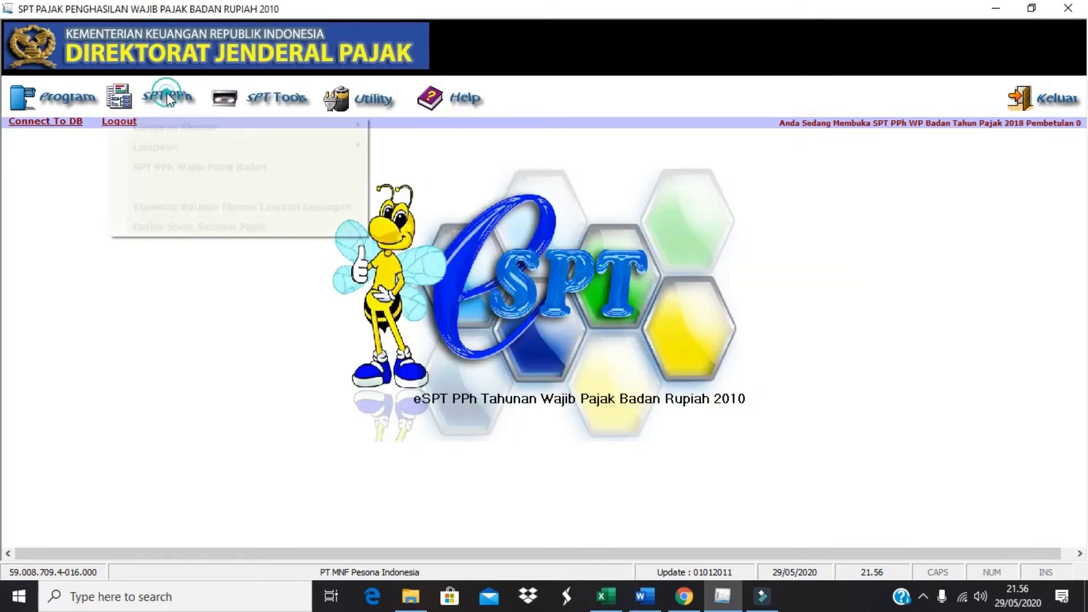
{"action": "mouse_move", "coordinate": [202, 121]}
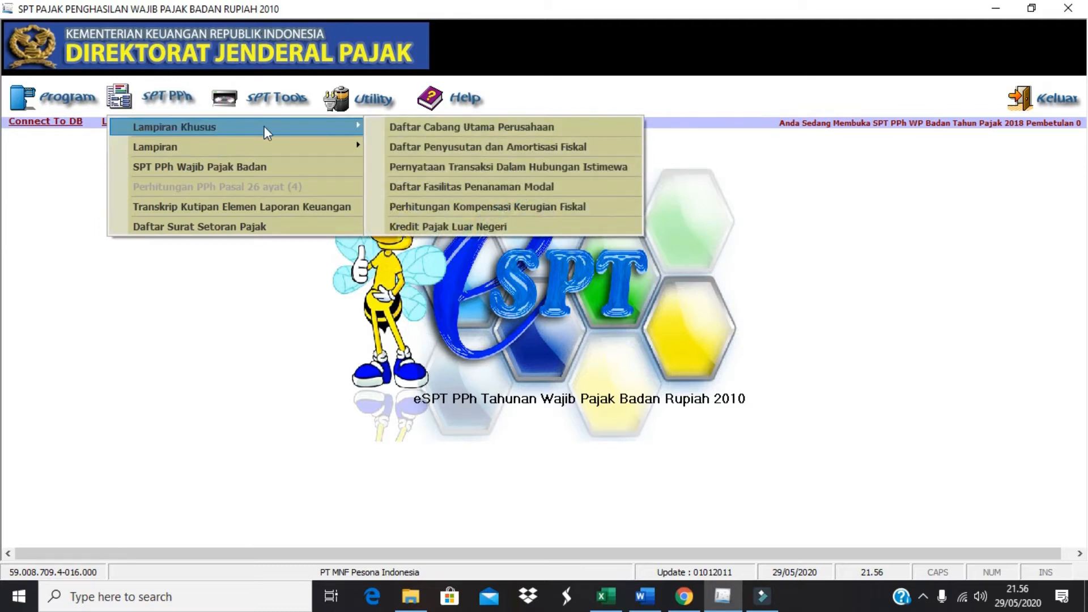
{"action": "left_click", "coordinate": [435, 130]}
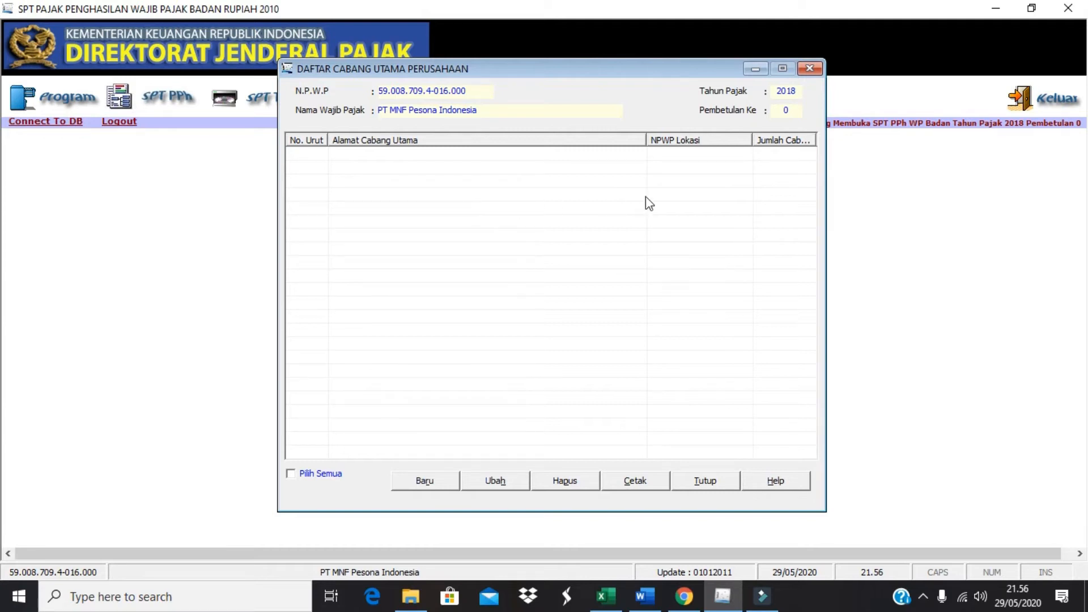
Close the Daftar Cabang Utama Perusahaan form and open Formulir 1771-VI from the Lampiran attachments.
{"action": "left_click", "coordinate": [809, 69]}
{"action": "left_click", "coordinate": [173, 97]}
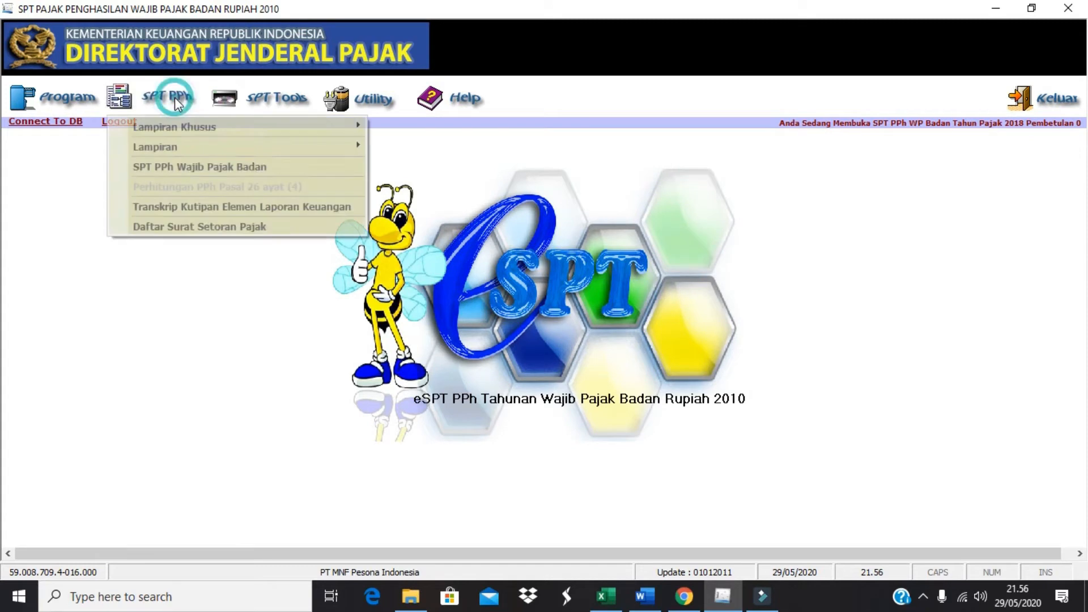
{"action": "mouse_move", "coordinate": [193, 122]}
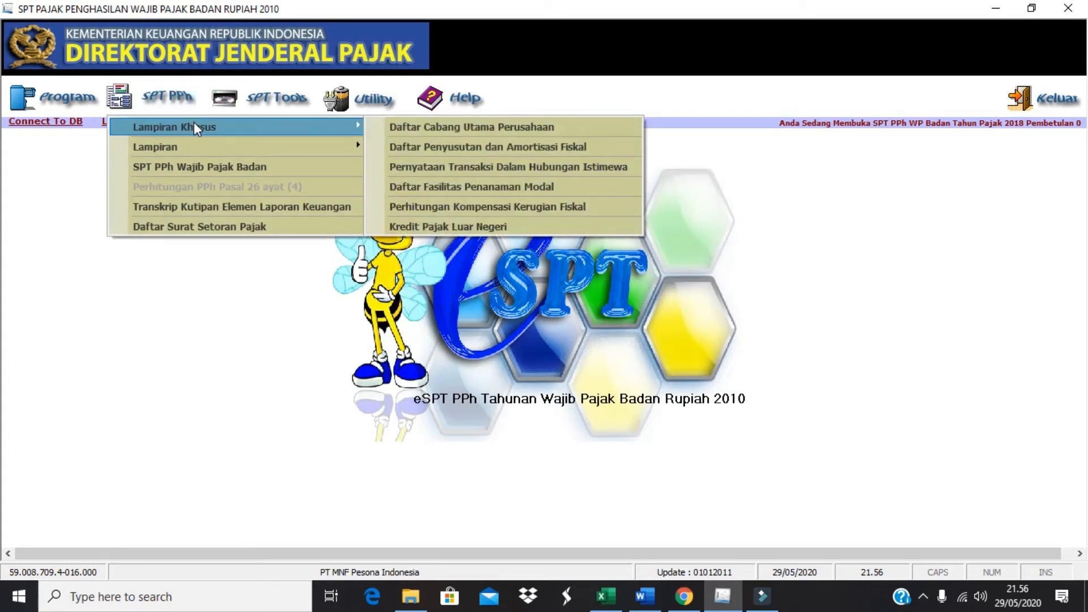
{"action": "mouse_move", "coordinate": [197, 147]}
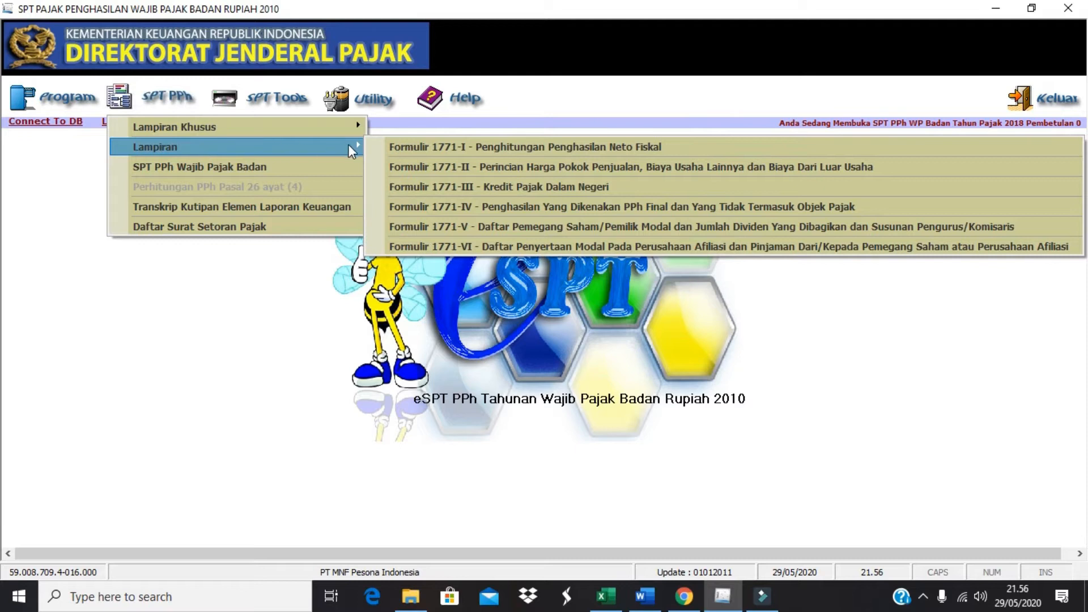
{"action": "left_click", "coordinate": [480, 247]}
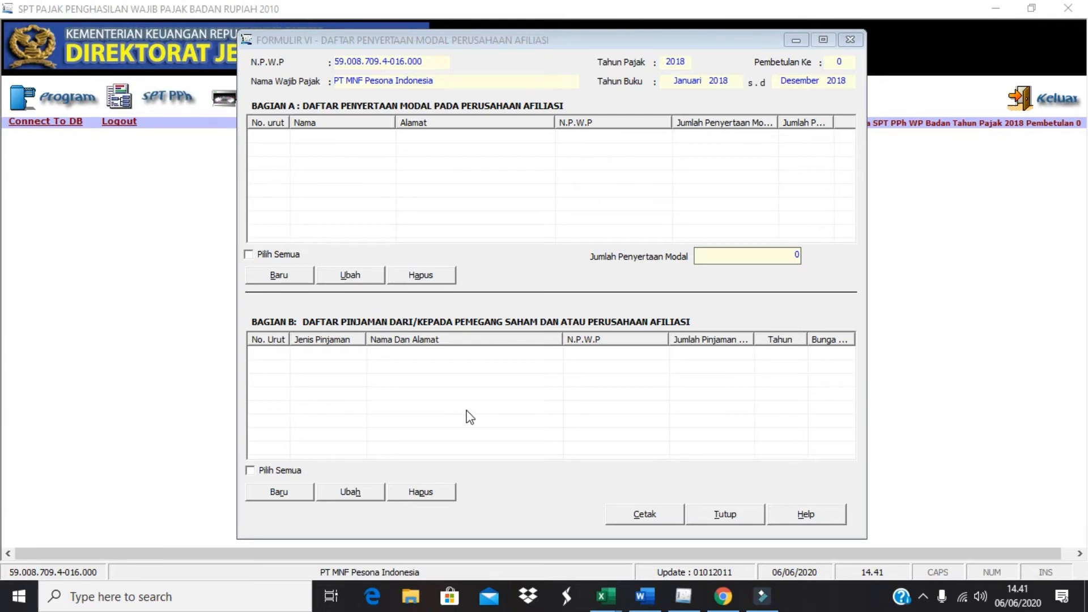
Check the shareholder loan details in Excel's Form 1771 VI sheet and start a Bagian B loan entry in e-SPT with status Pinjaman Kepada.
{"action": "key", "text": "alt+Tab"}
{"action": "key", "text": "Tab"}
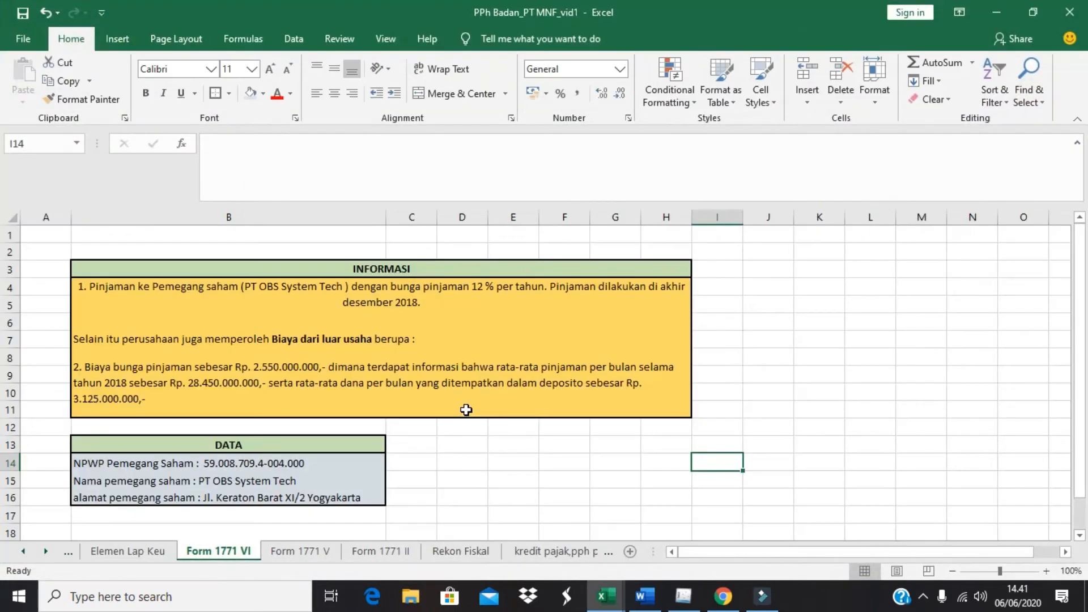
{"action": "left_click", "coordinate": [352, 371]}
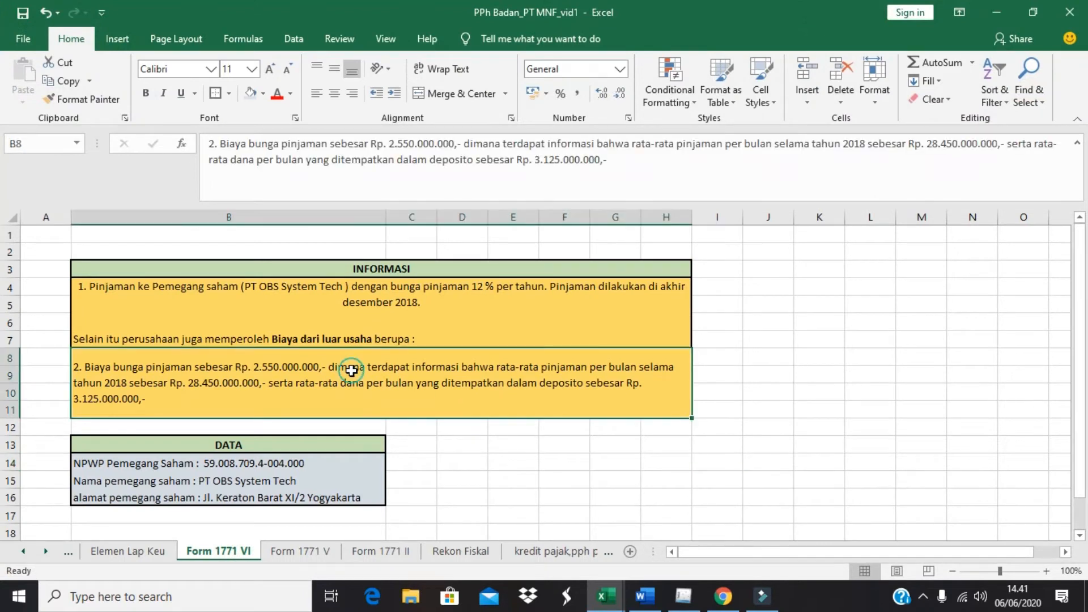
{"action": "left_click", "coordinate": [277, 312]}
{"action": "key", "text": "alt+Tab"}
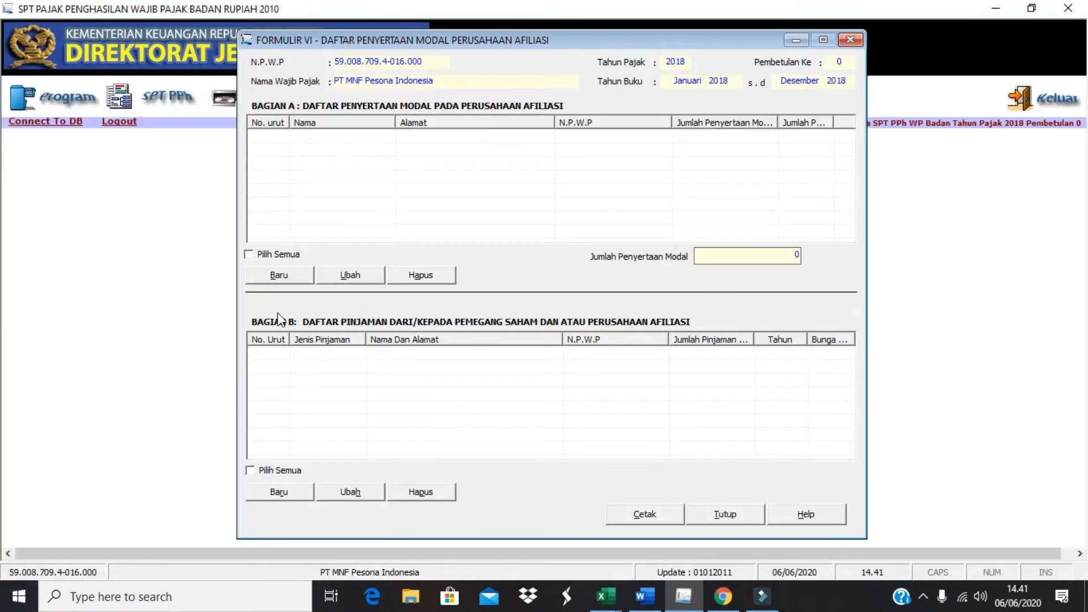
{"action": "left_click", "coordinate": [303, 496]}
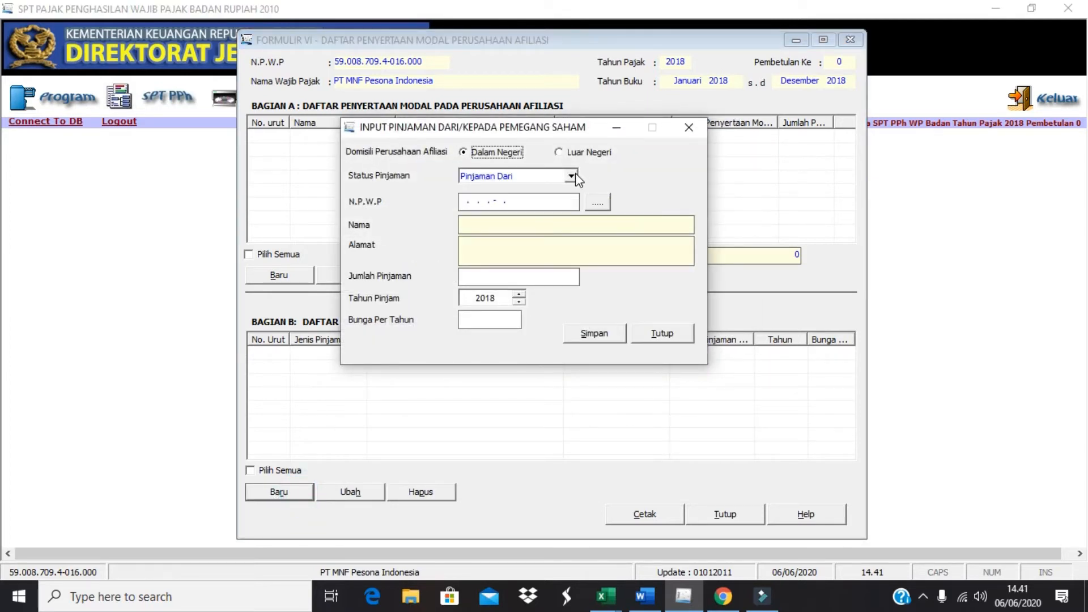
{"action": "key", "text": "alt+Tab"}
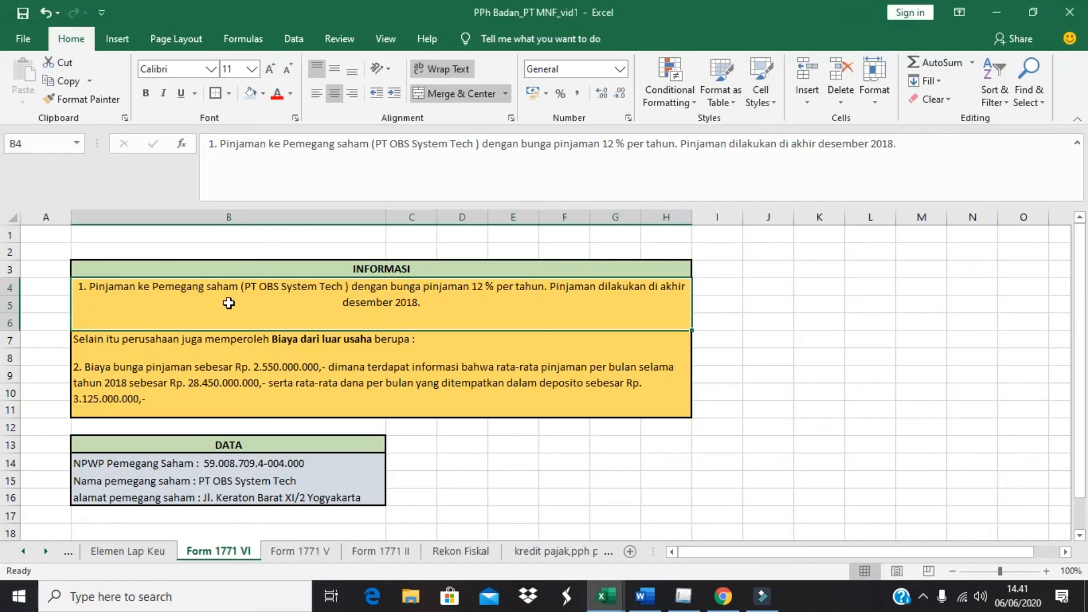
{"action": "left_click", "coordinate": [210, 304]}
{"action": "key", "text": "alt+Tab"}
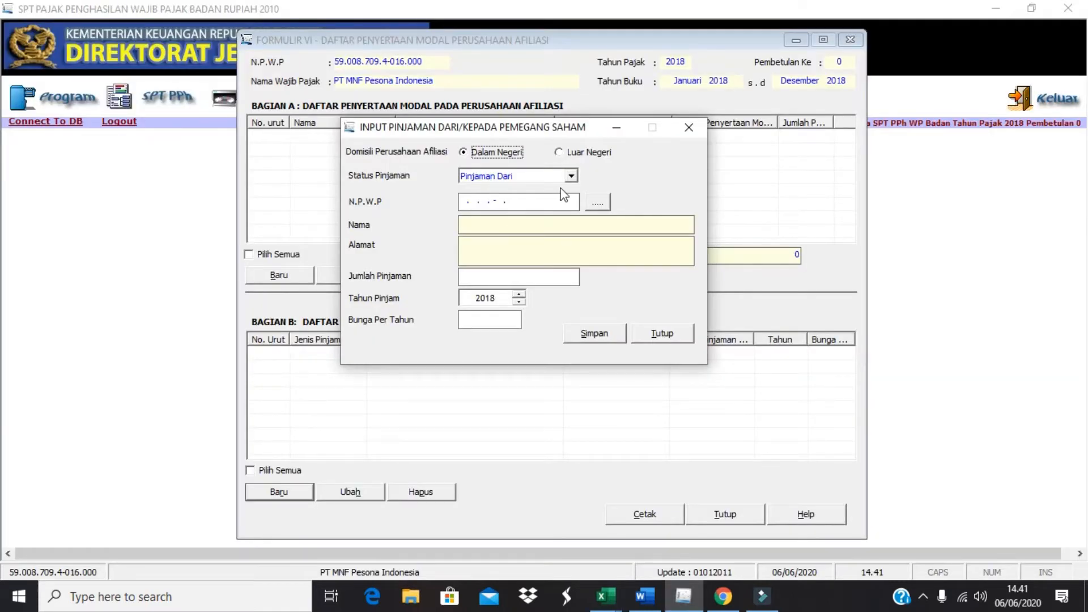
{"action": "left_click", "coordinate": [570, 177]}
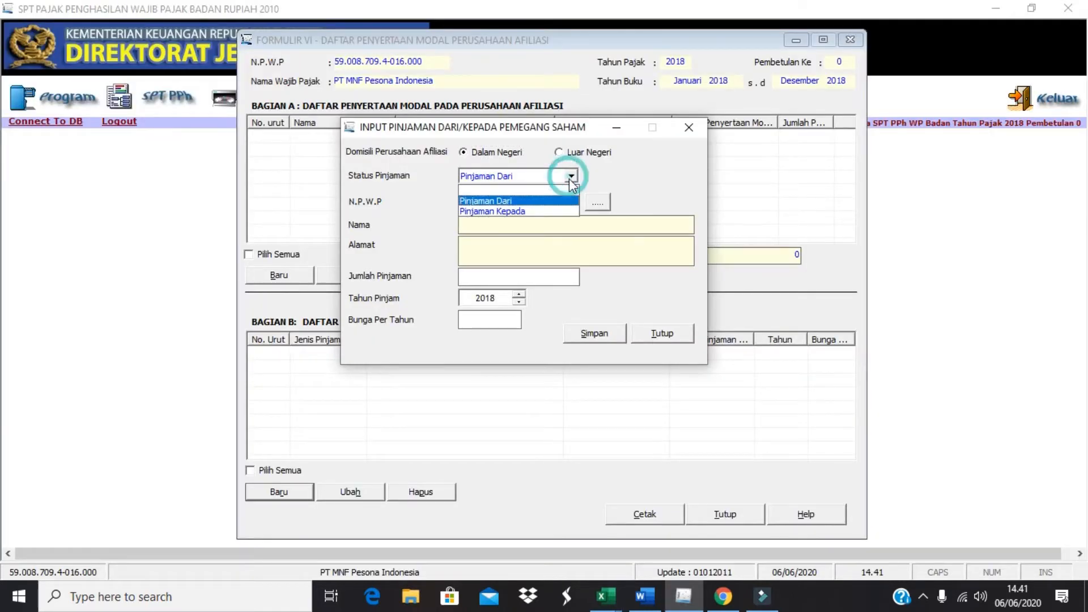
{"action": "left_click", "coordinate": [565, 211]}
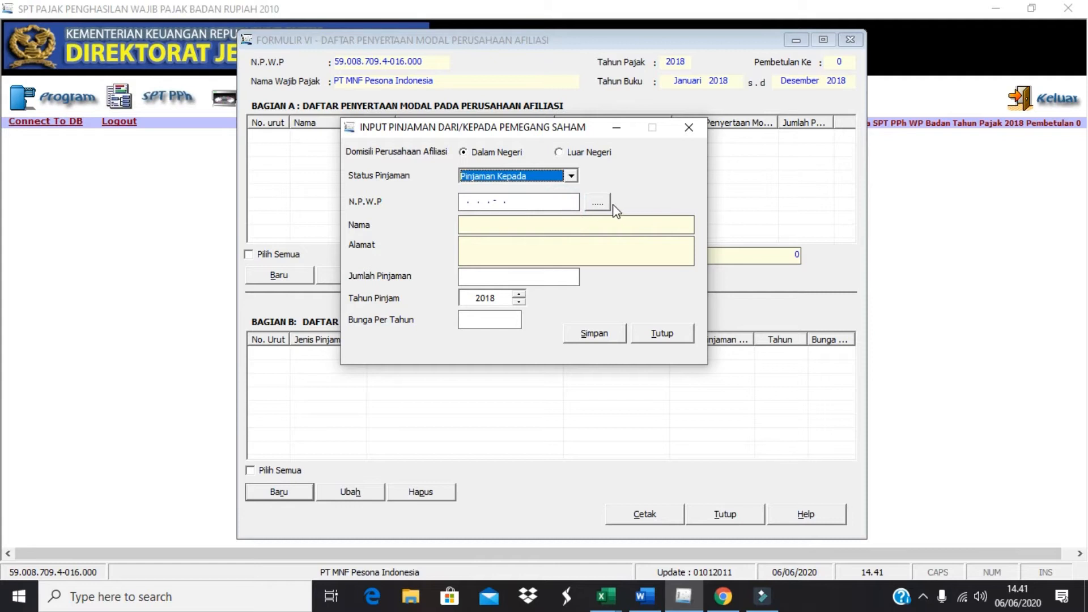
Start a new shareholder reference record for the loan and copy the shareholder's NPWP from Excel into it.
{"action": "left_click", "coordinate": [597, 206]}
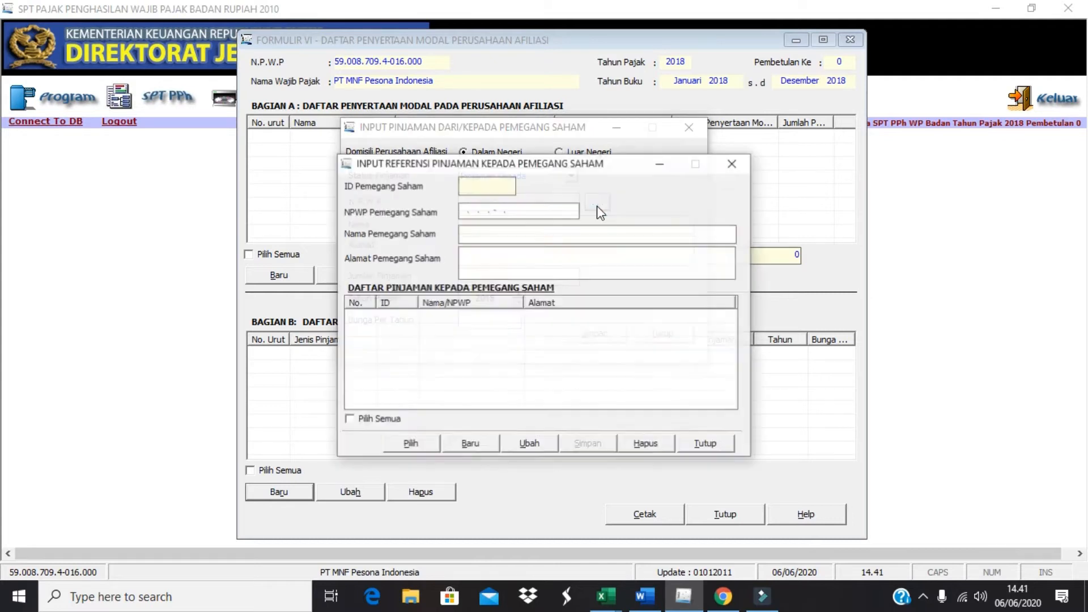
{"action": "left_click", "coordinate": [482, 445]}
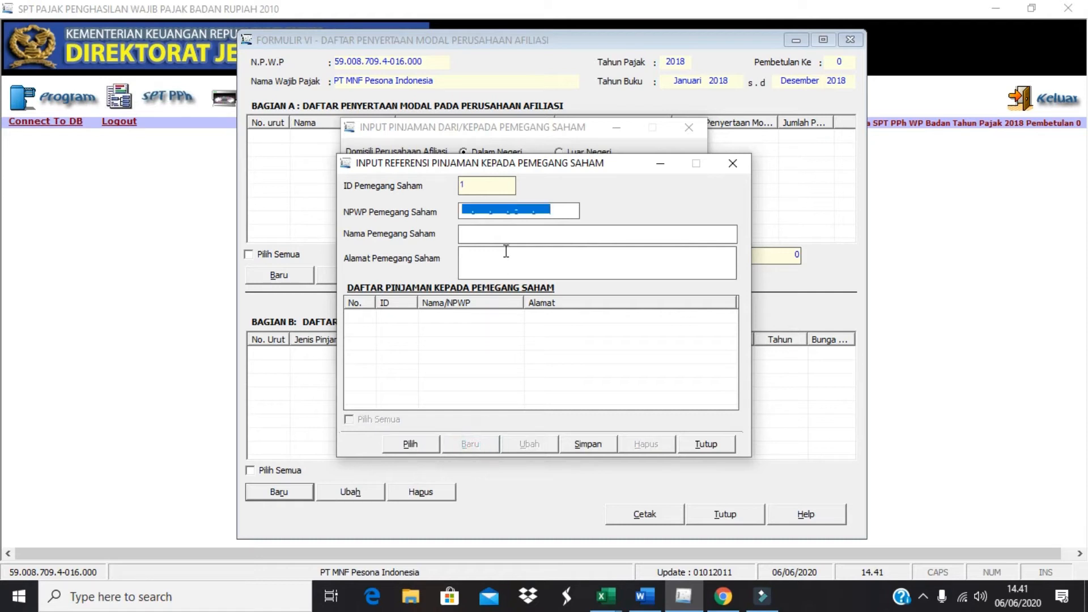
{"action": "key", "text": "alt+Tab"}
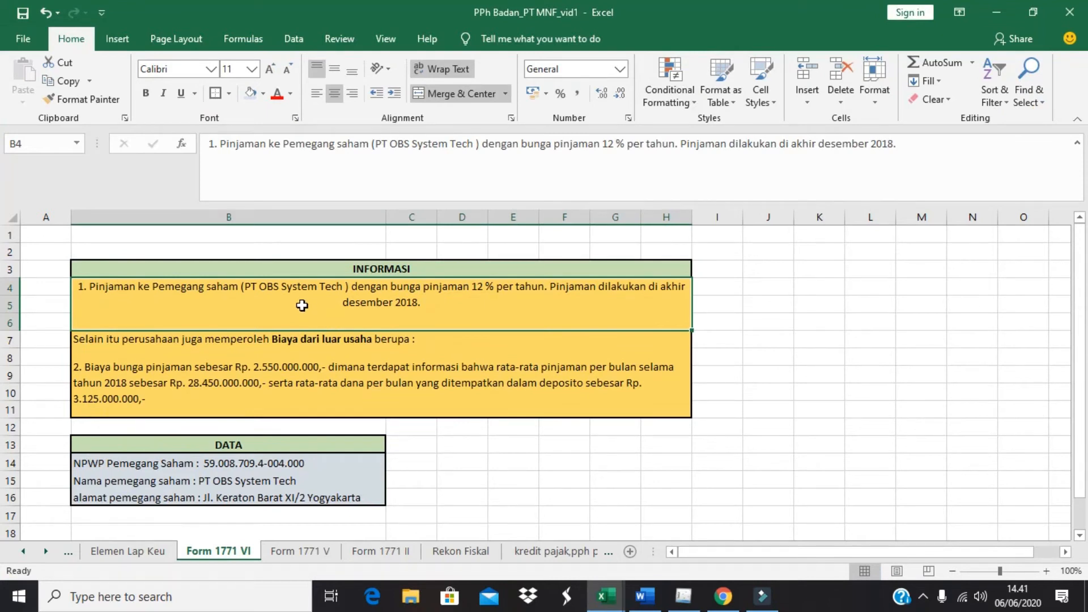
{"action": "left_click", "coordinate": [230, 468]}
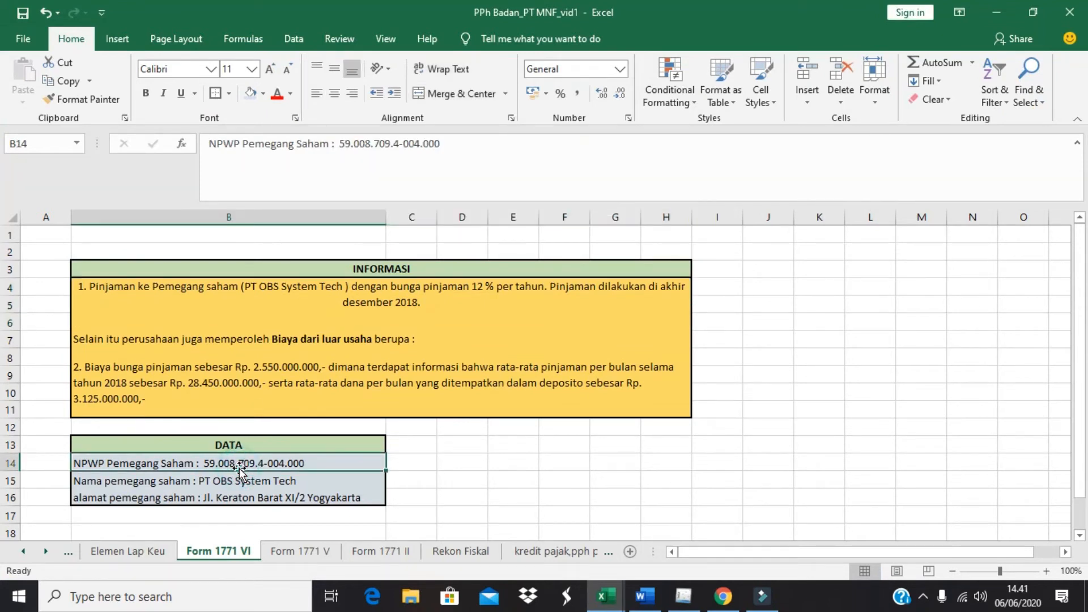
{"action": "left_click_drag", "start_coordinate": [340, 145], "coordinate": [440, 144]}
{"action": "key", "text": "ctrl+c"}
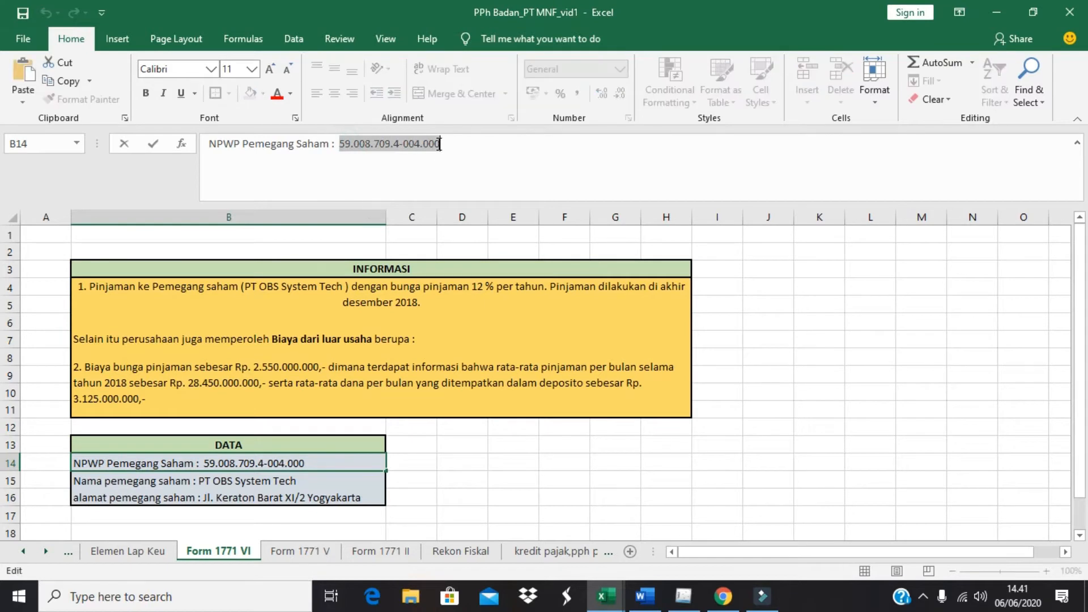
{"action": "key", "text": "alt+Tab"}
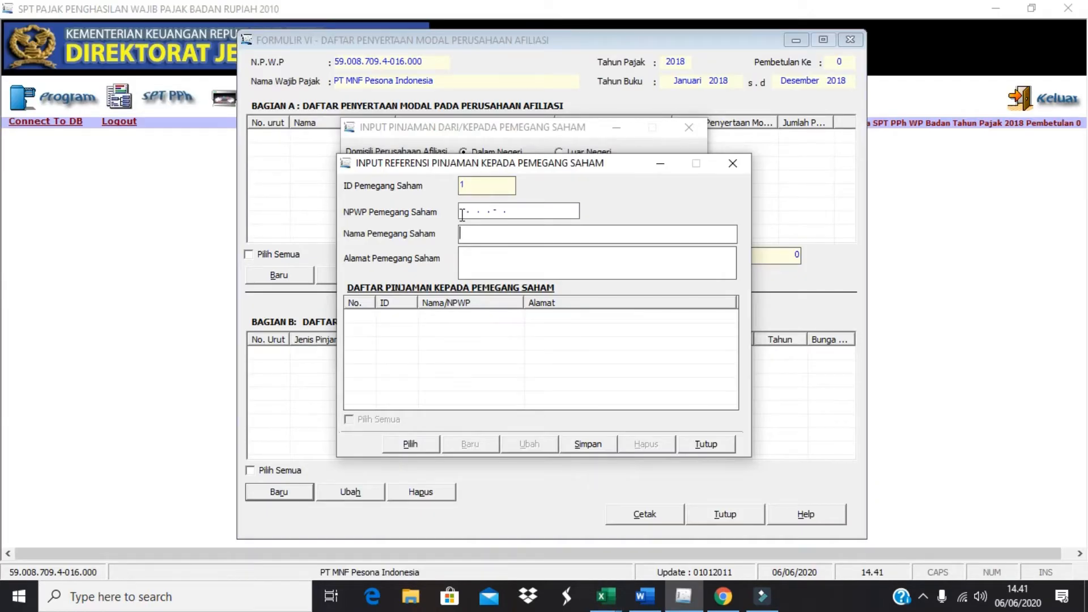
{"action": "left_click", "coordinate": [462, 213]}
{"action": "right_click", "coordinate": [463, 213]}
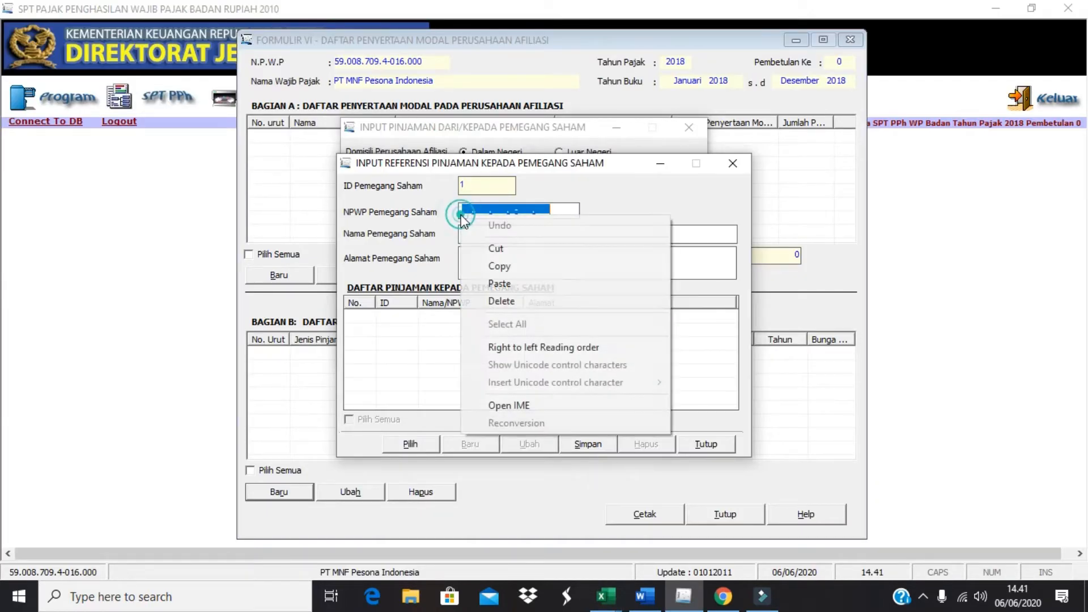
{"action": "left_click", "coordinate": [511, 286]}
Copy the shareholder name, PT OBS System Tech, from Excel into Nama Pemegang Saham in e-SPT.
{"action": "left_click", "coordinate": [487, 234]}
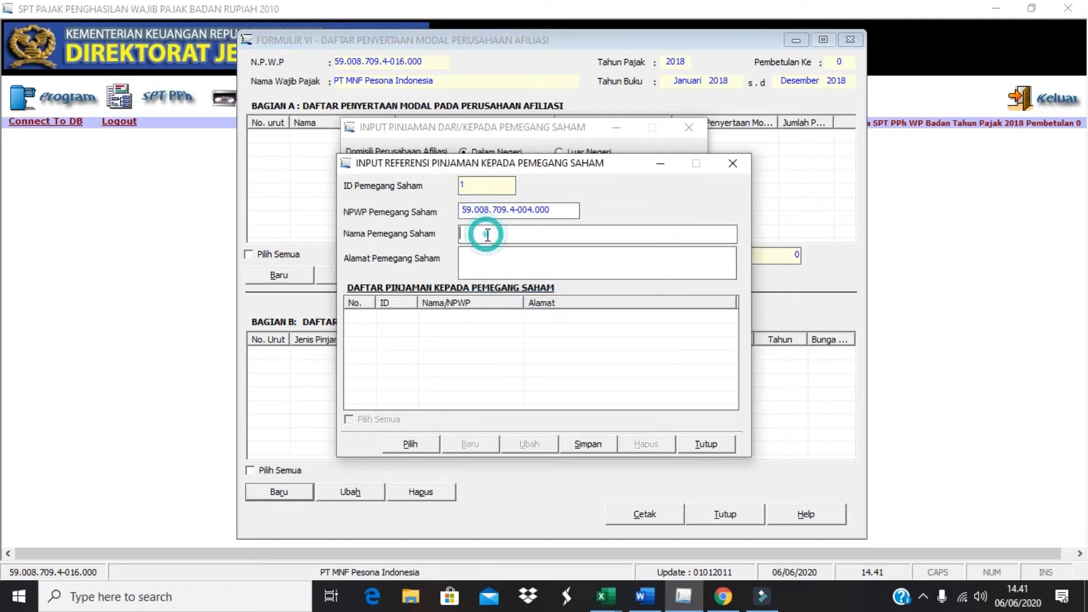
{"action": "key", "text": "alt+Tab"}
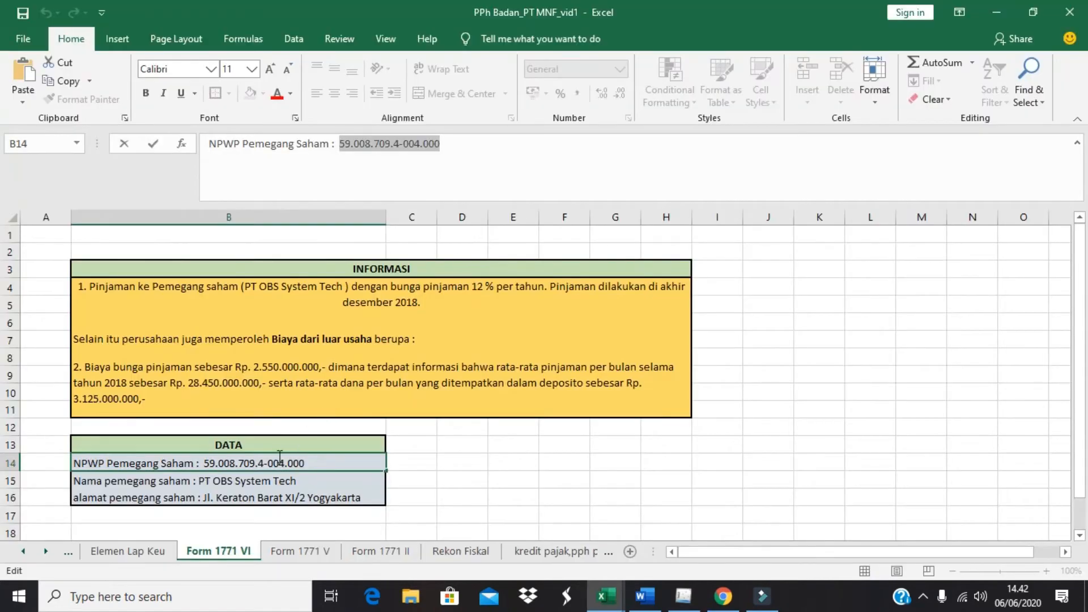
{"action": "left_click", "coordinate": [247, 482]}
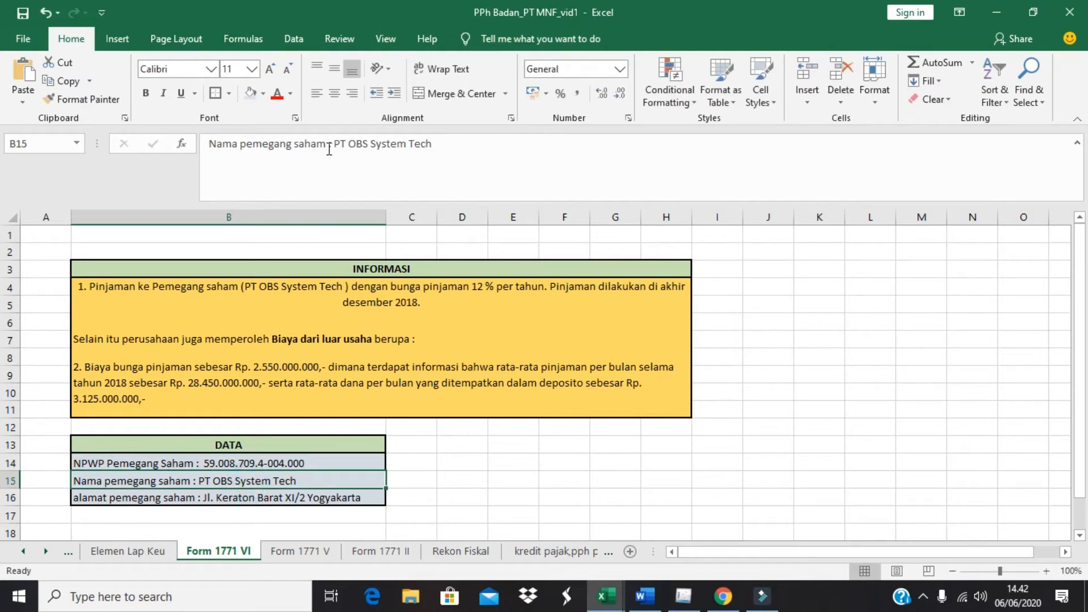
{"action": "left_click_drag", "start_coordinate": [330, 146], "coordinate": [434, 144]}
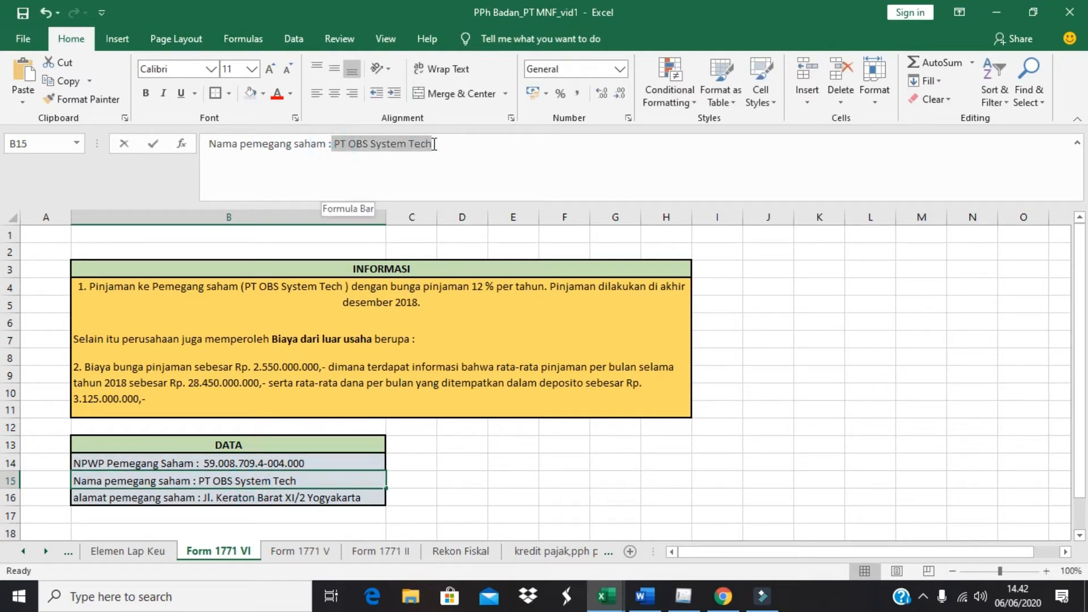
{"action": "key", "text": "ctrl+c"}
{"action": "key", "text": "alt+Tab"}
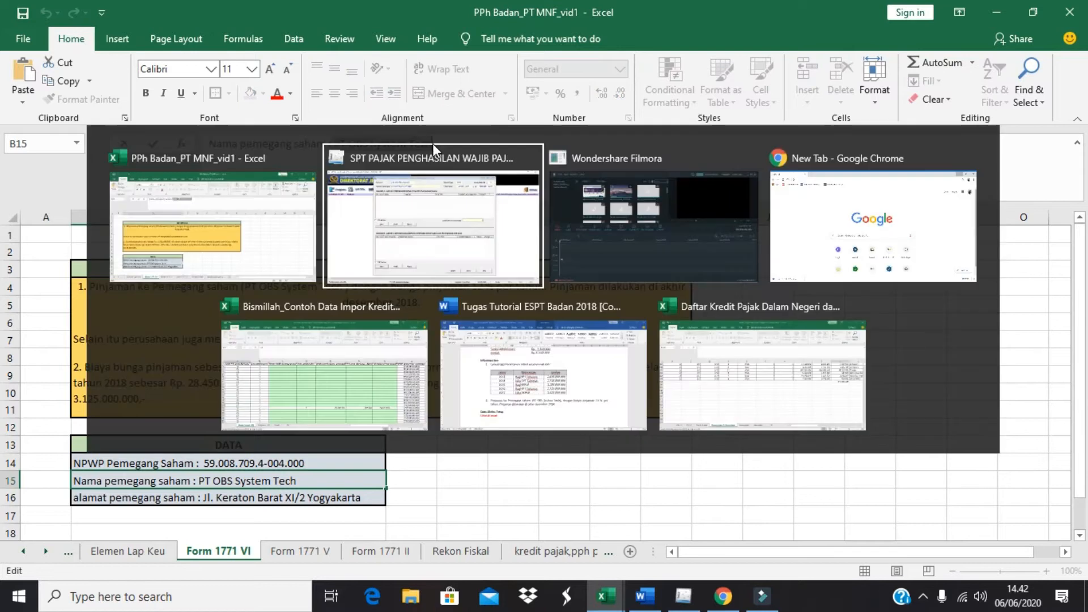
{"action": "key", "text": "ctrl+v"}
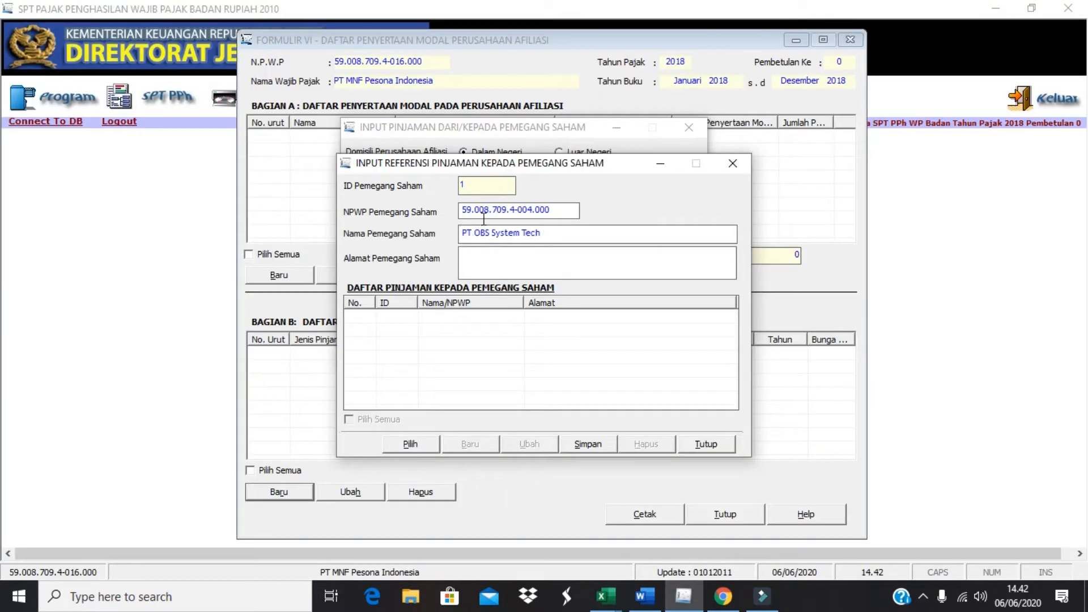
Copy the shareholder's address from Excel into Alamat Pemegang Saham in e-SPT.
{"action": "key", "text": "alt+Tab"}
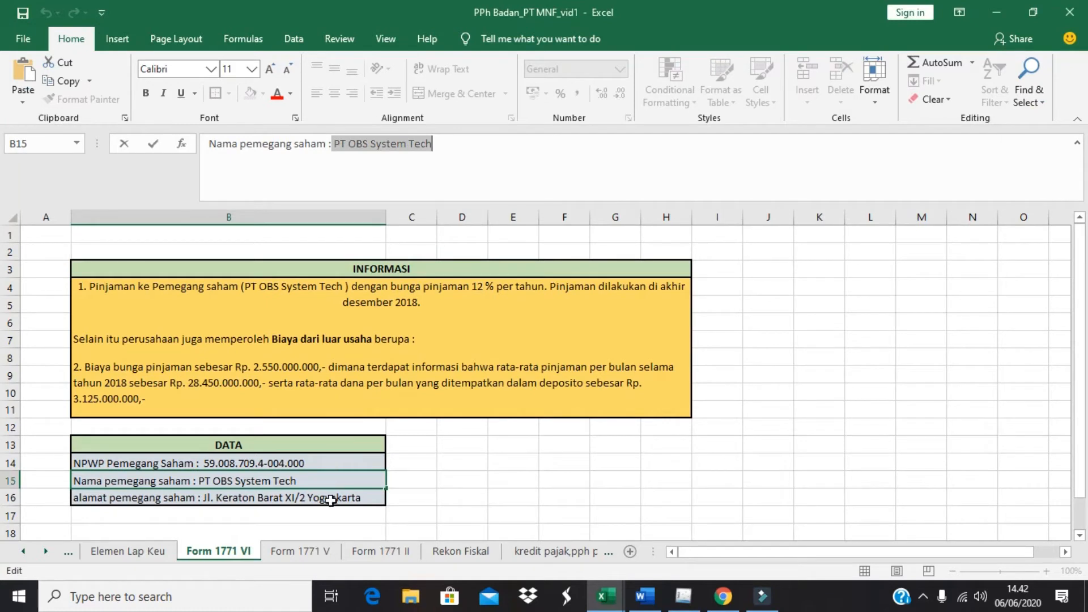
{"action": "left_click", "coordinate": [331, 500]}
{"action": "left_click_drag", "start_coordinate": [340, 145], "coordinate": [500, 142]}
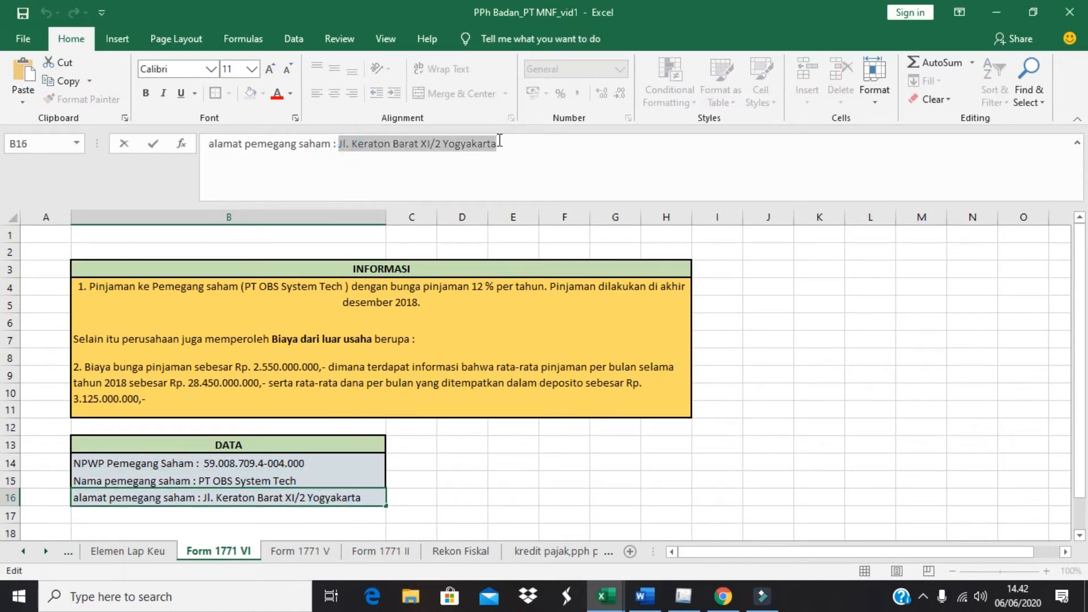
{"action": "key", "text": "alt+Tab"}
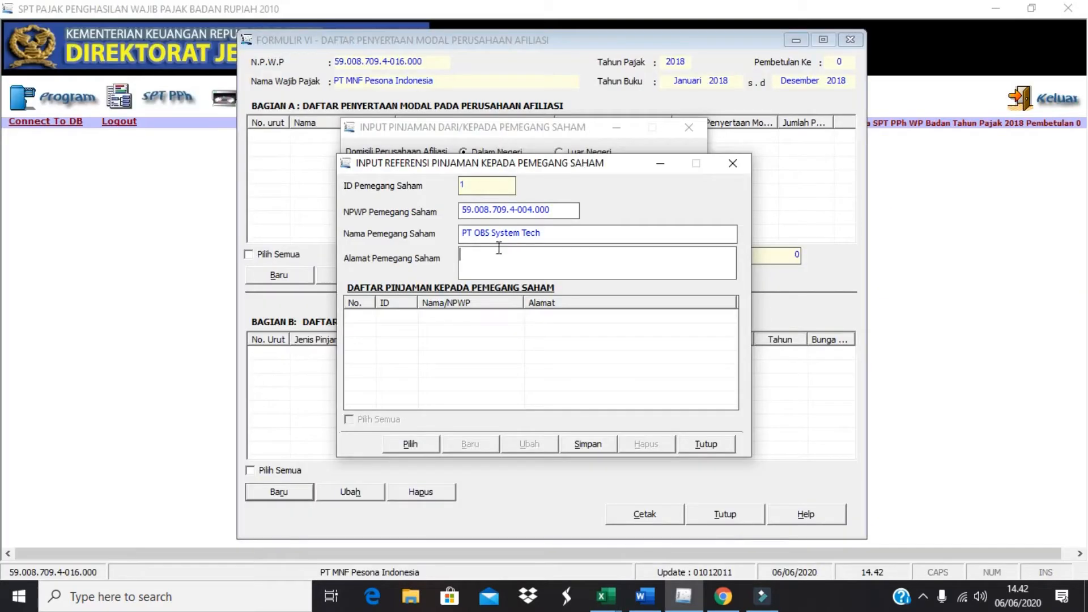
{"action": "key", "text": "ctrl+v"}
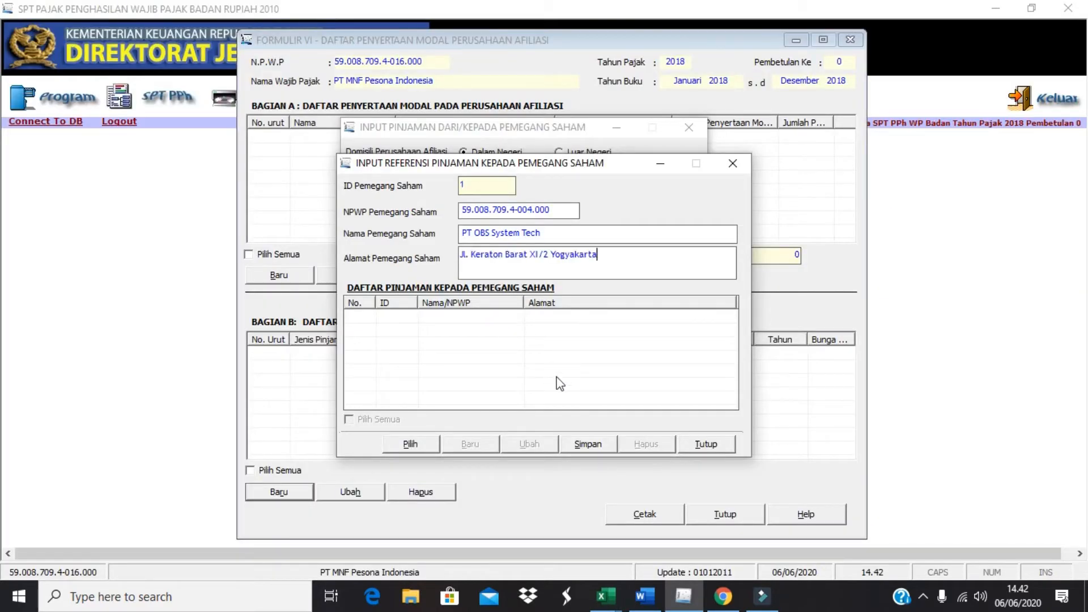
Save the shareholder reference record and choose PT OBS System Tech as the shareholder for the loan entry.
{"action": "left_click", "coordinate": [589, 446]}
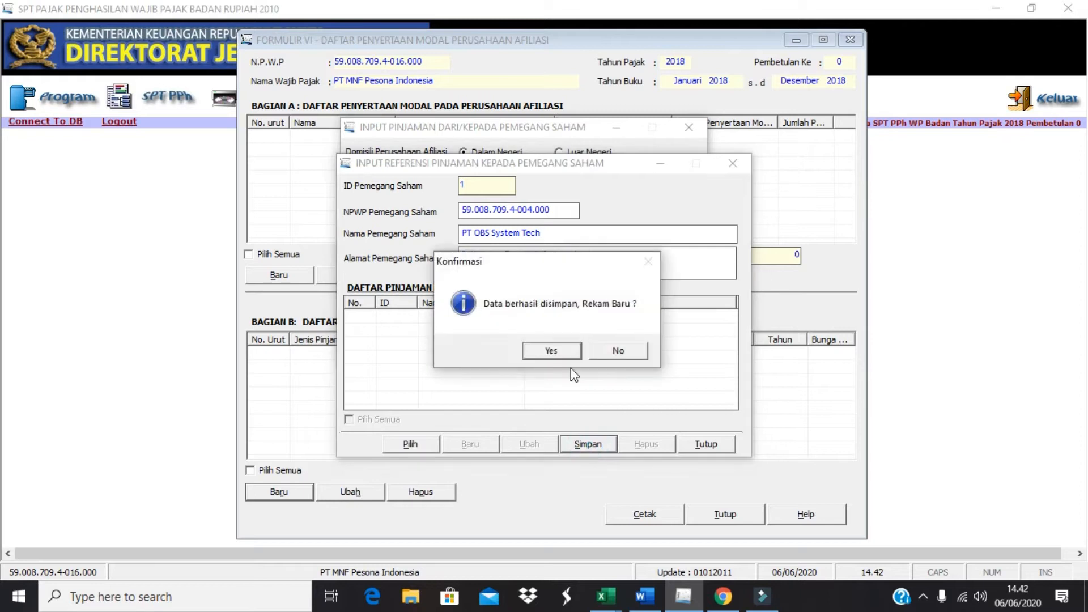
{"action": "left_click", "coordinate": [556, 353]}
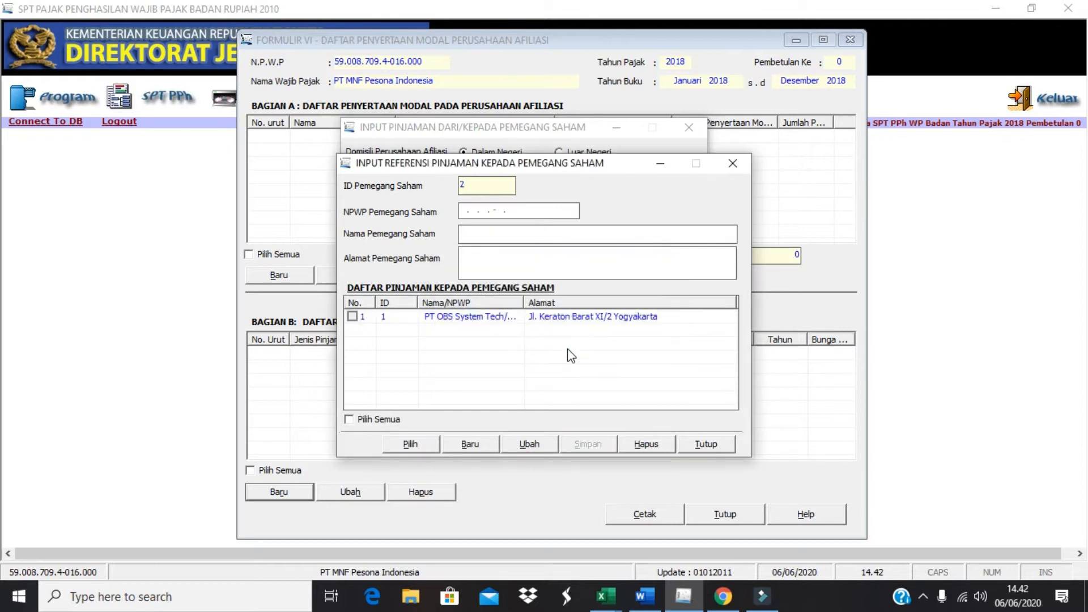
{"action": "left_click", "coordinate": [736, 170]}
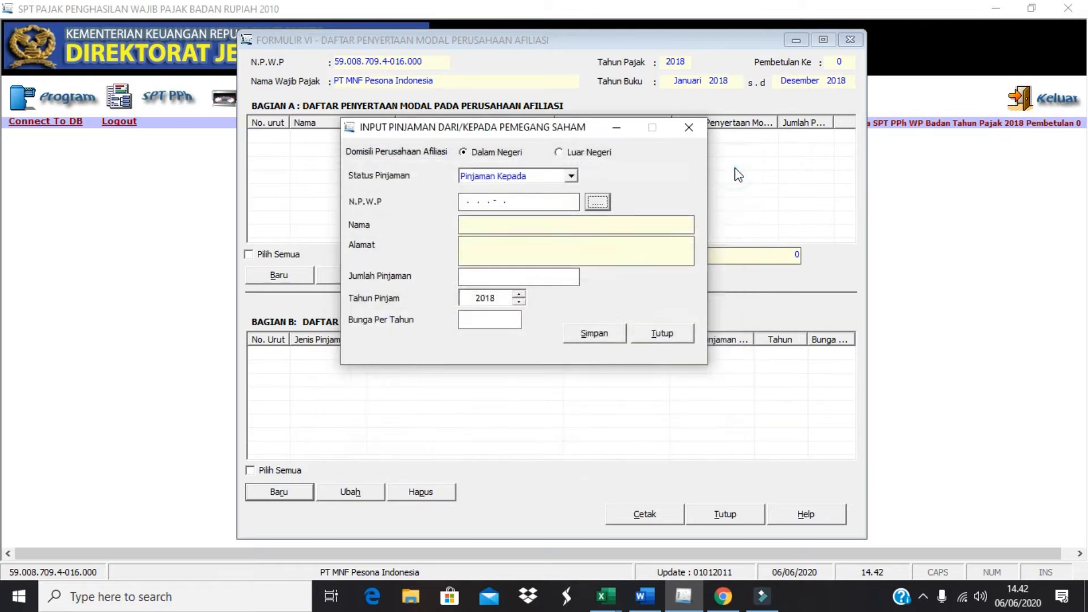
{"action": "left_click", "coordinate": [598, 203]}
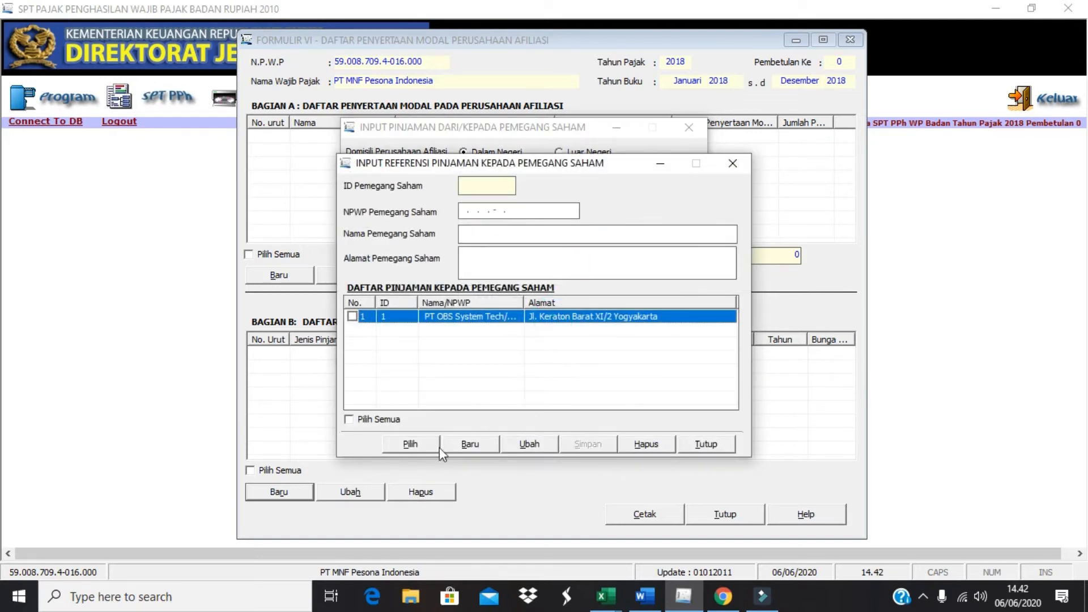
{"action": "left_click", "coordinate": [421, 450]}
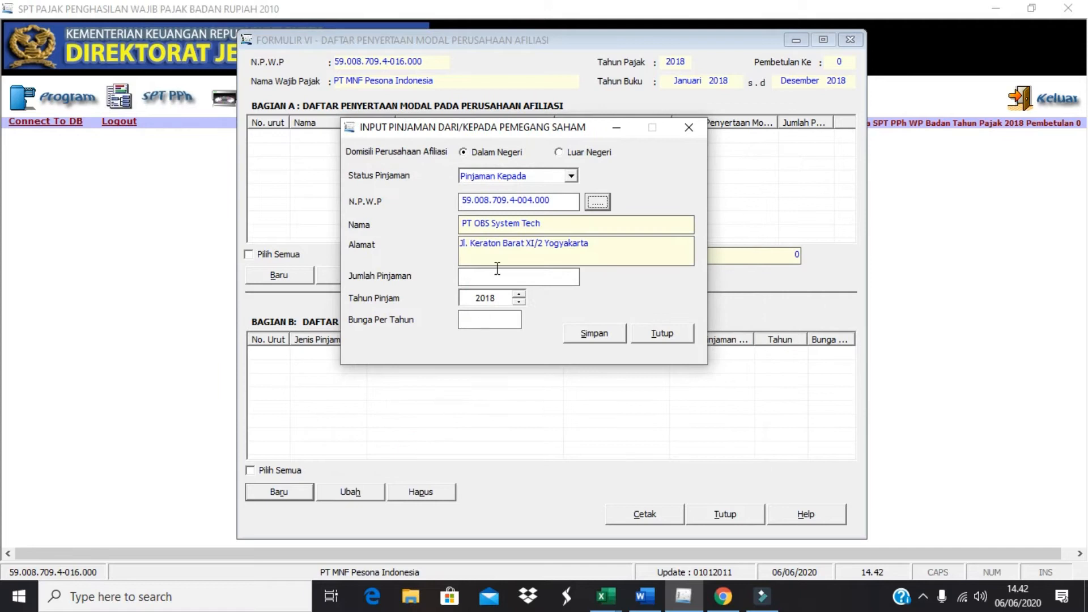
Copy the average loan amount, 28.450.000.000, from Excel into Jumlah Pinjaman in the e-SPT loan entry.
{"action": "left_click", "coordinate": [497, 276]}
{"action": "key", "text": "alt+Tab"}
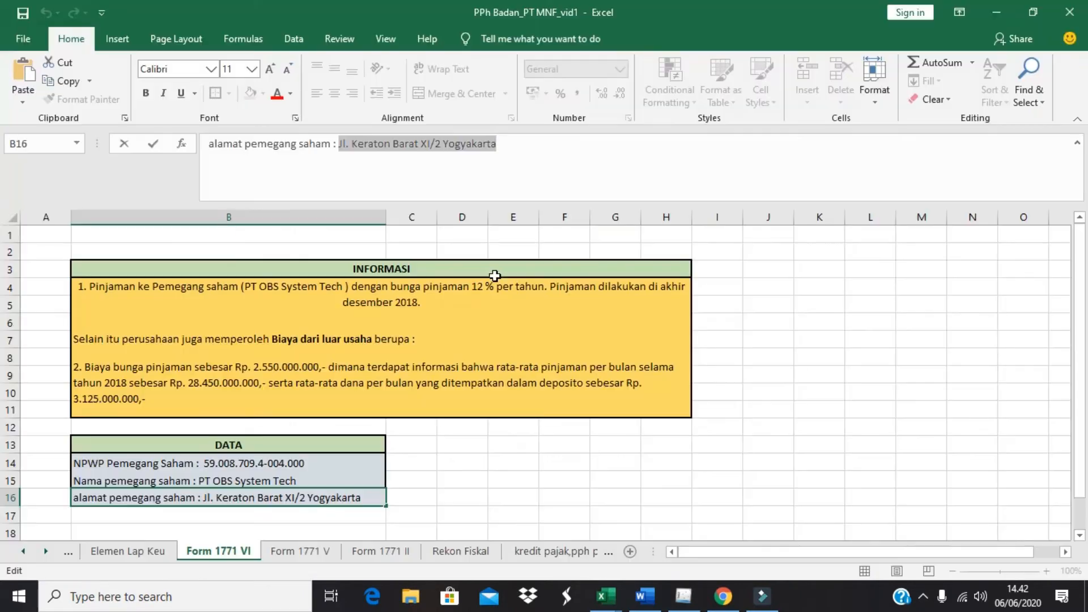
{"action": "left_click", "coordinate": [265, 371]}
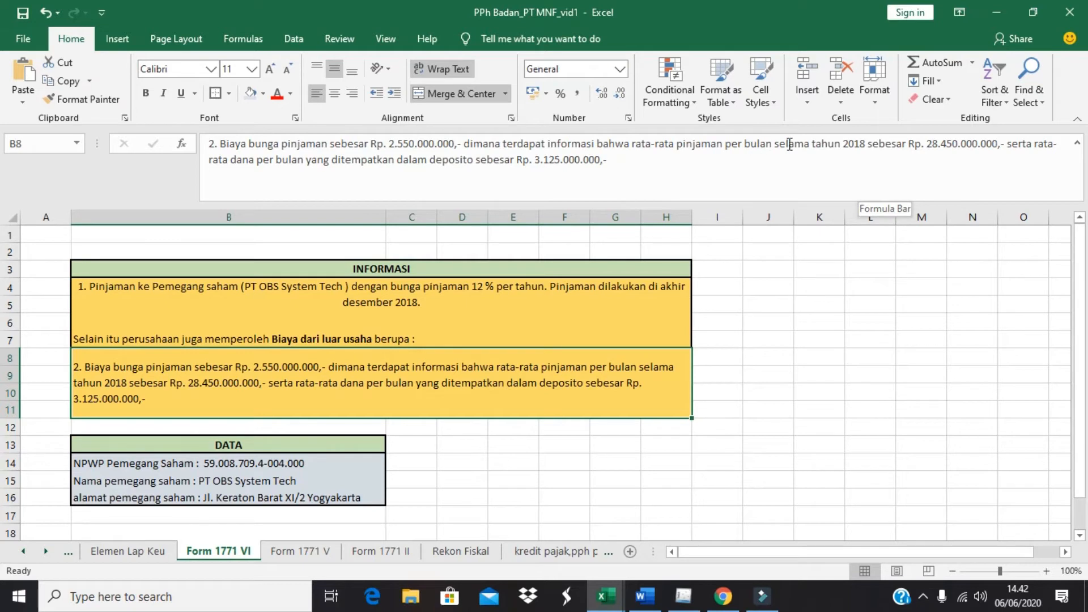
{"action": "left_click_drag", "start_coordinate": [927, 143], "coordinate": [997, 144]}
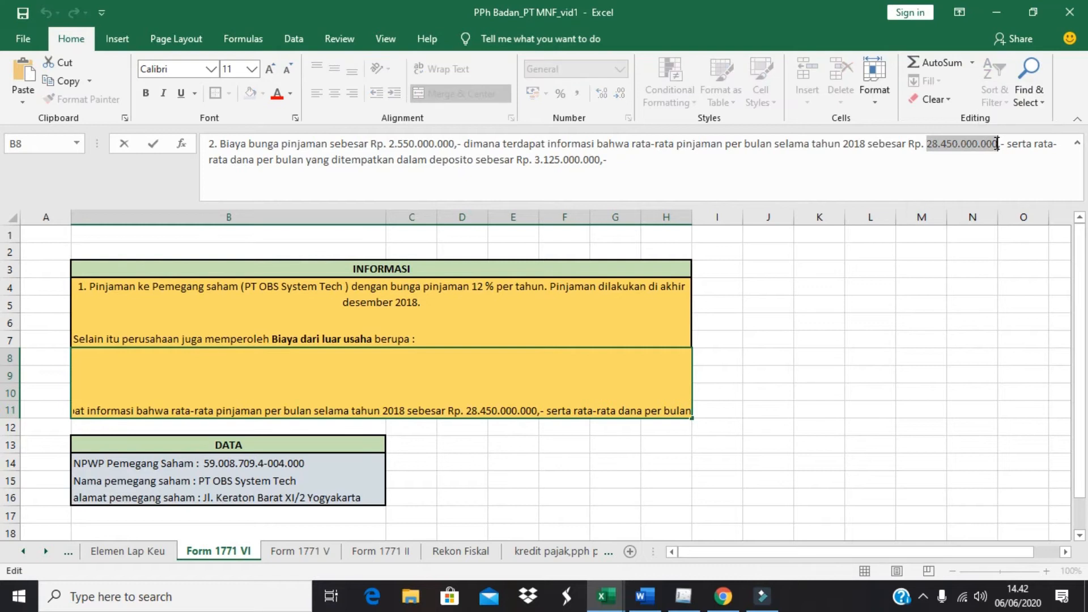
{"action": "key", "text": "alt+Tab"}
{"action": "left_click", "coordinate": [478, 282]}
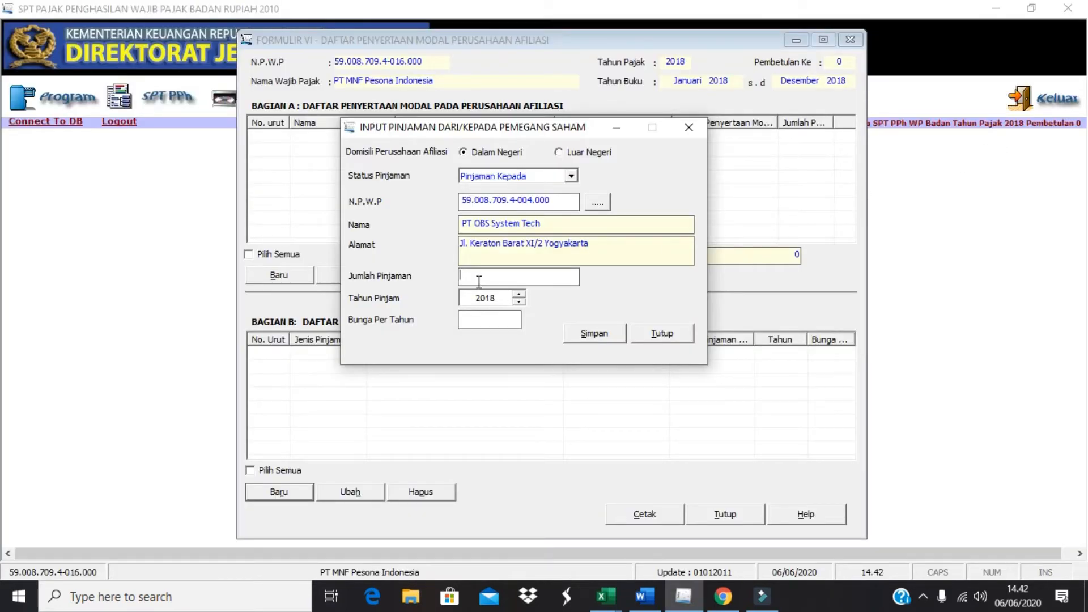
{"action": "right_click", "coordinate": [478, 277]}
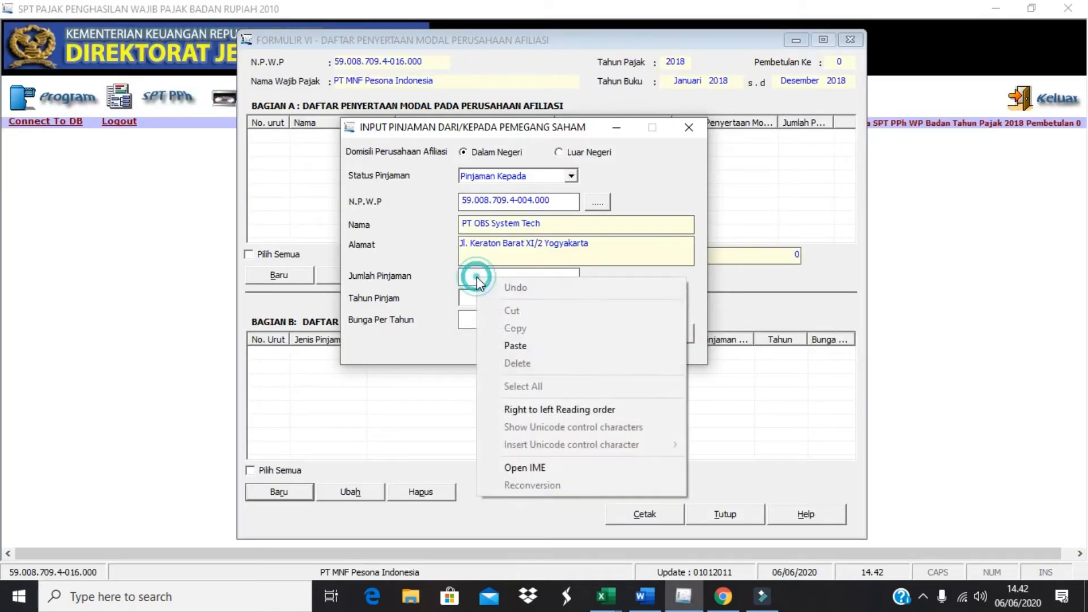
{"action": "left_click", "coordinate": [522, 346]}
Copy the 12 percent annual interest rate from Excel into Bunga Per Tahun in the e-SPT loan entry.
{"action": "left_click", "coordinate": [498, 321]}
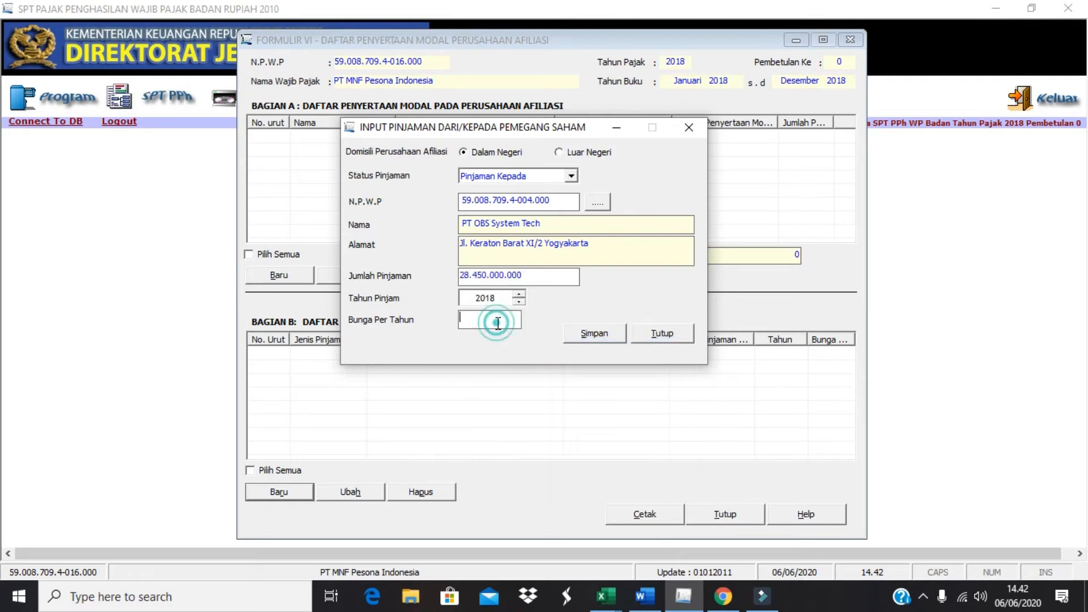
{"action": "key", "text": "alt+Tab"}
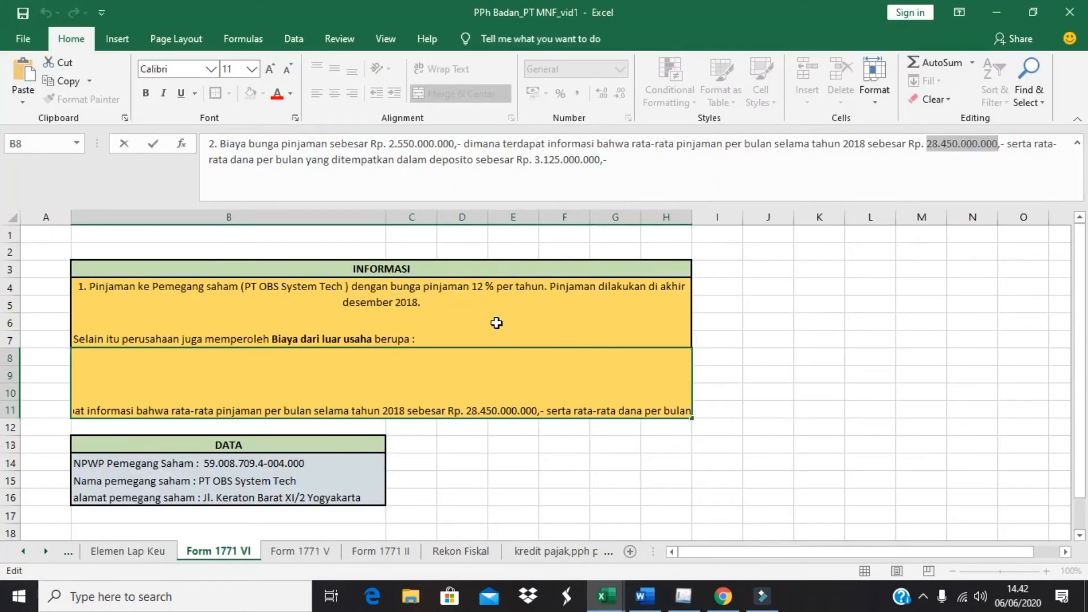
{"action": "left_click", "coordinate": [488, 303]}
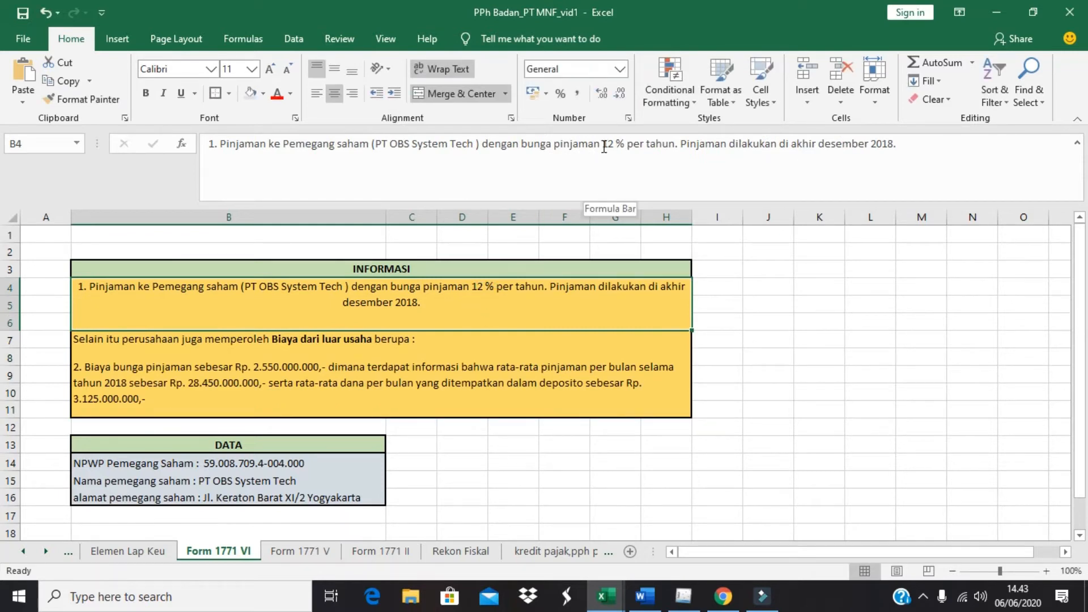
{"action": "left_click_drag", "start_coordinate": [605, 146], "coordinate": [615, 146]}
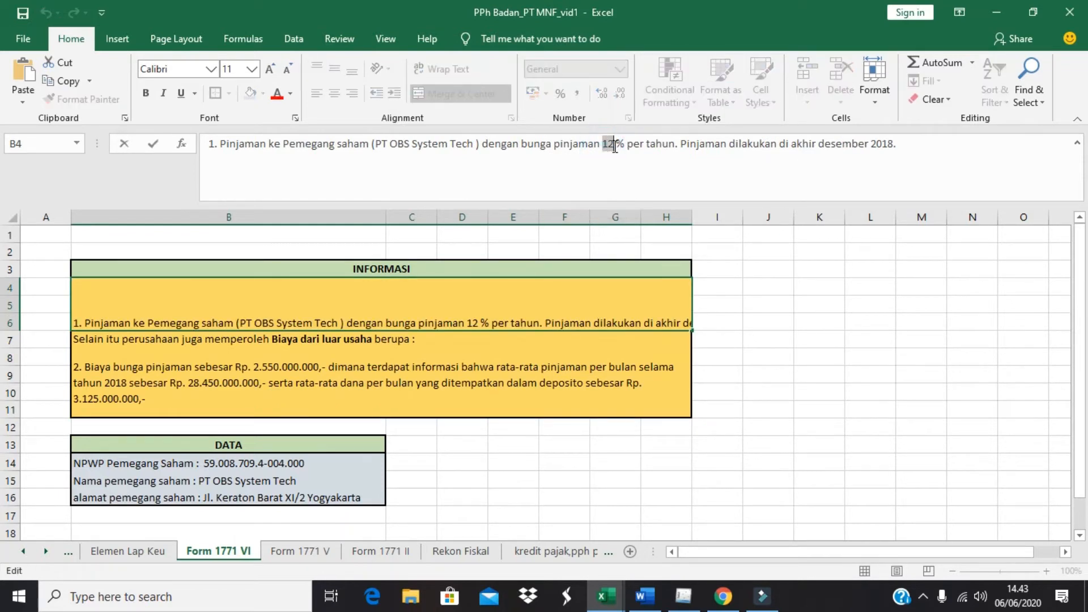
{"action": "key", "text": "alt+Tab"}
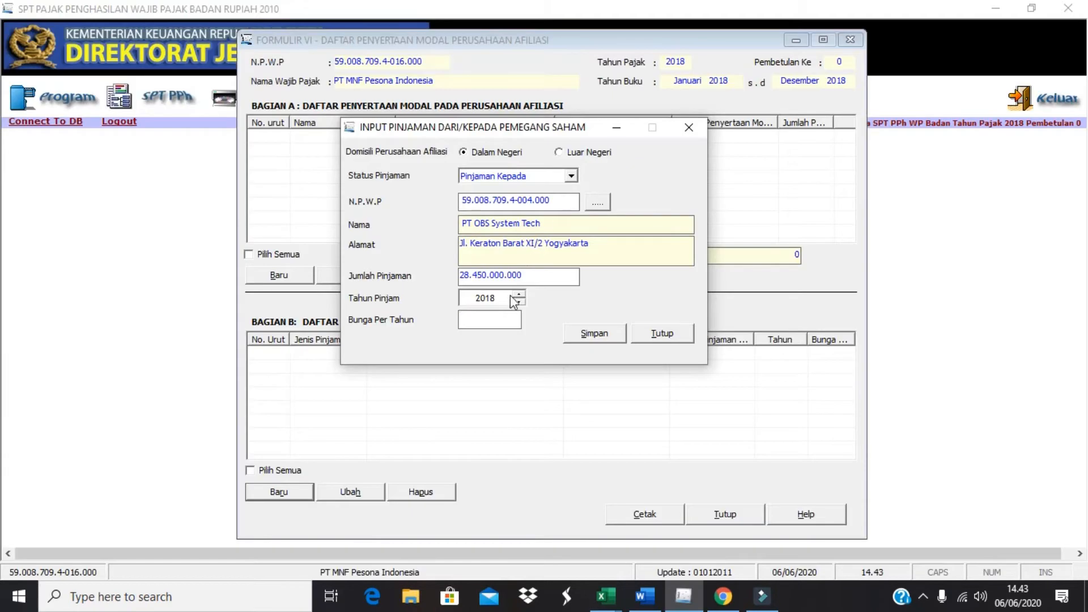
{"action": "left_click", "coordinate": [476, 327]}
{"action": "right_click", "coordinate": [470, 320]}
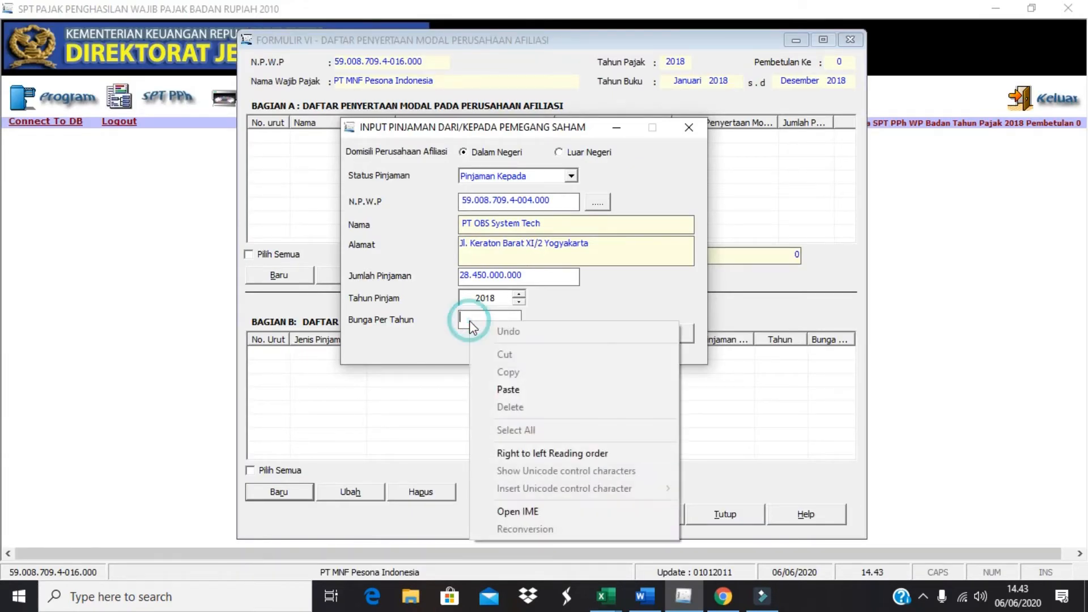
{"action": "left_click", "coordinate": [519, 390]}
Save the shareholder loan entry and close both the entry dialog and Formulir VI.
{"action": "left_click", "coordinate": [593, 333]}
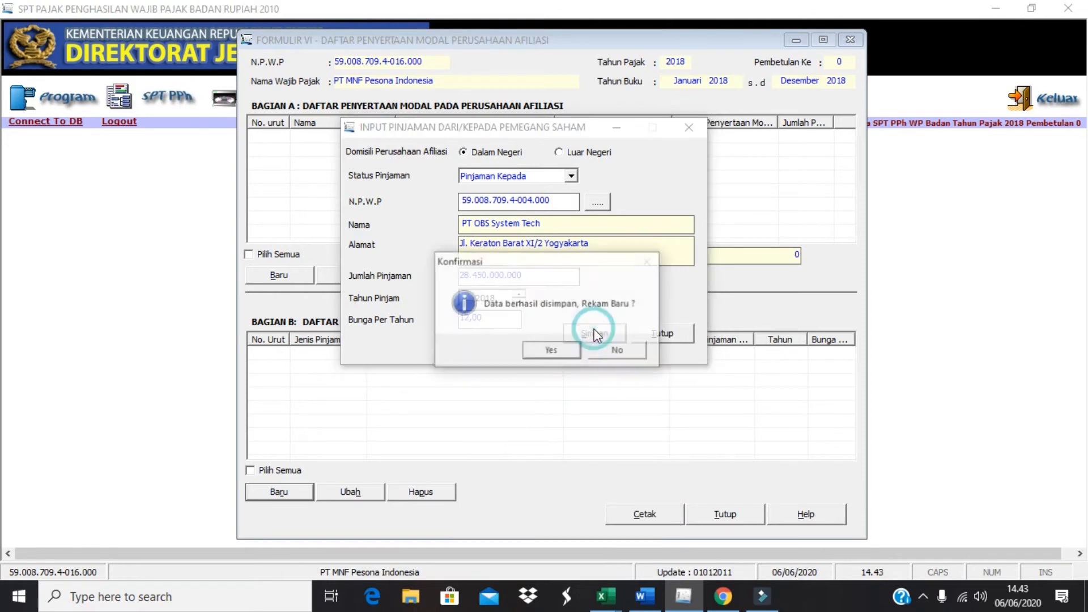
{"action": "left_click", "coordinate": [570, 351]}
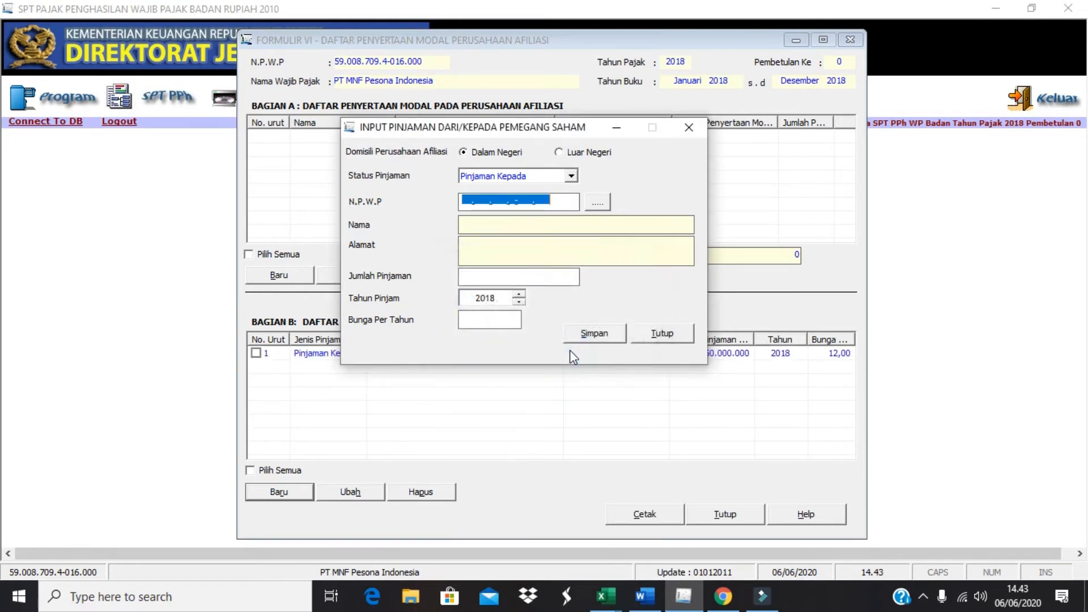
{"action": "left_click", "coordinate": [690, 128]}
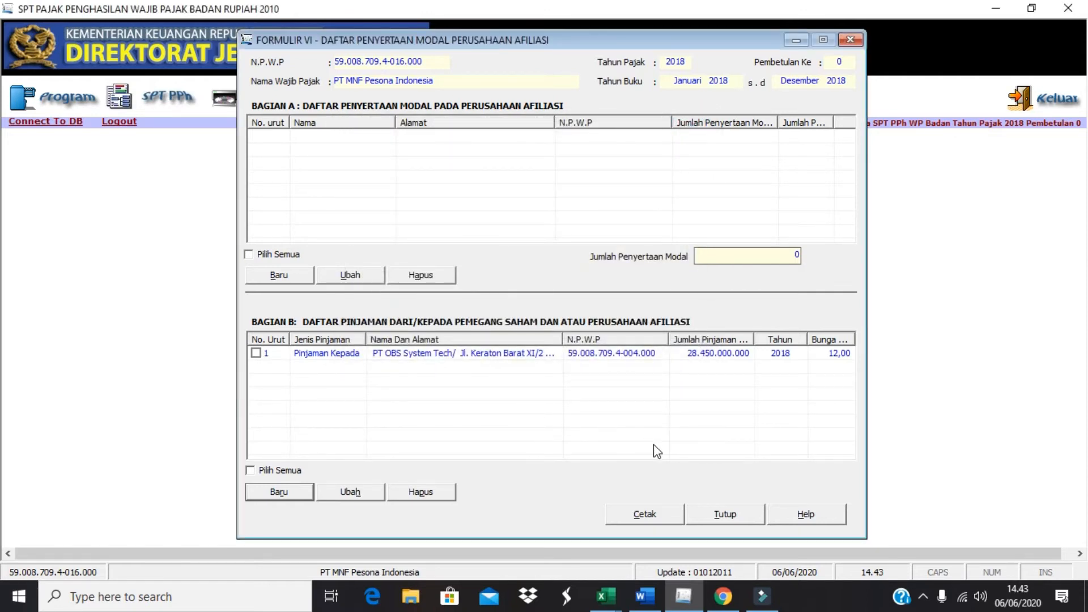
{"action": "left_click", "coordinate": [721, 514]}
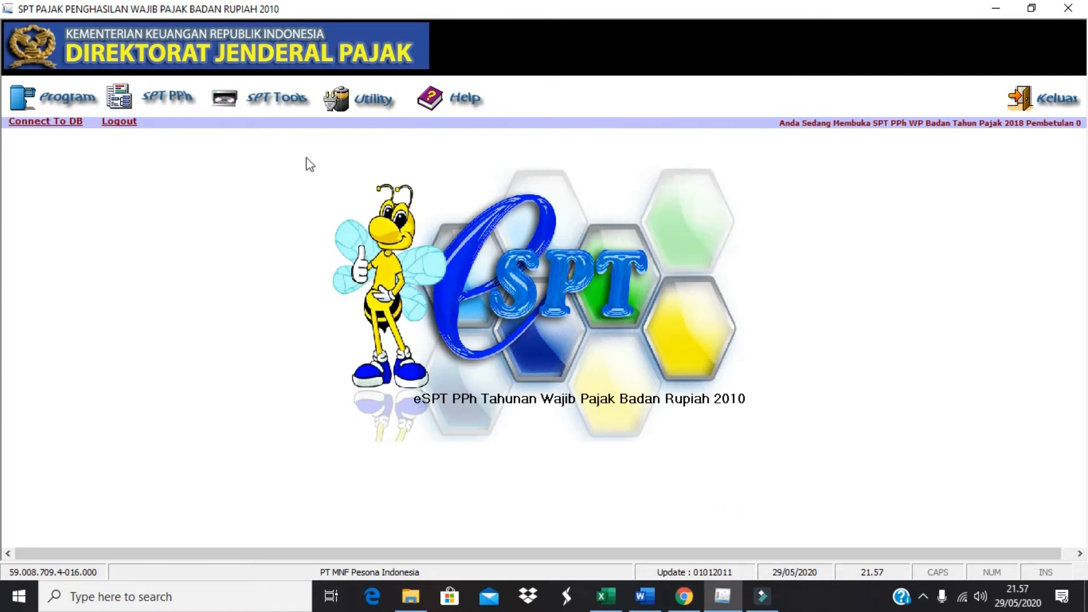
Open Formulir 1771-V and start a new shareholder entry in Bagian A.
{"action": "left_click", "coordinate": [179, 87]}
{"action": "mouse_move", "coordinate": [271, 145]}
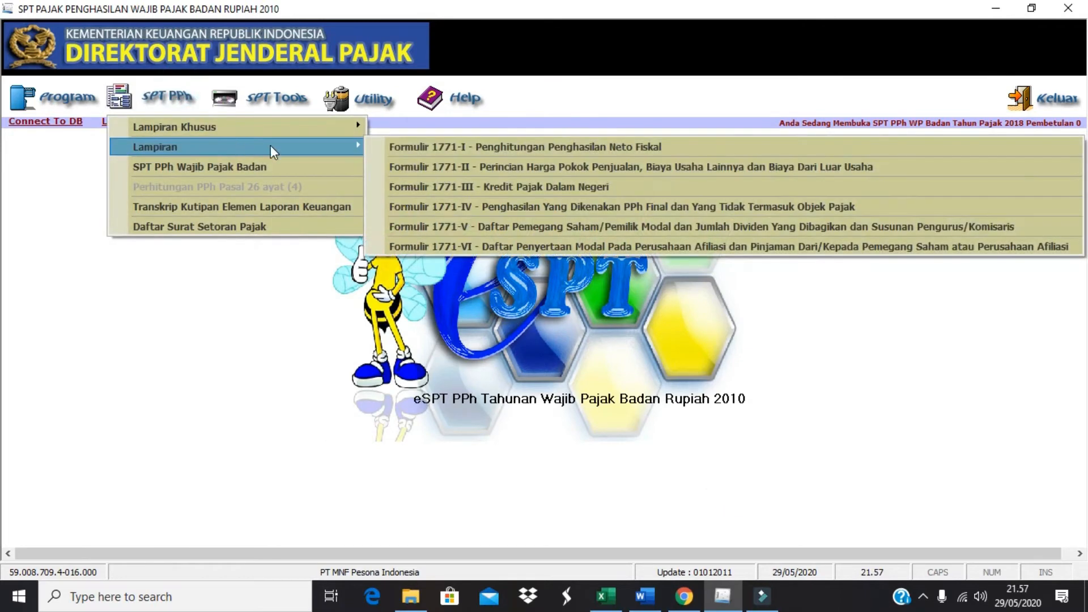
{"action": "left_click", "coordinate": [431, 225]}
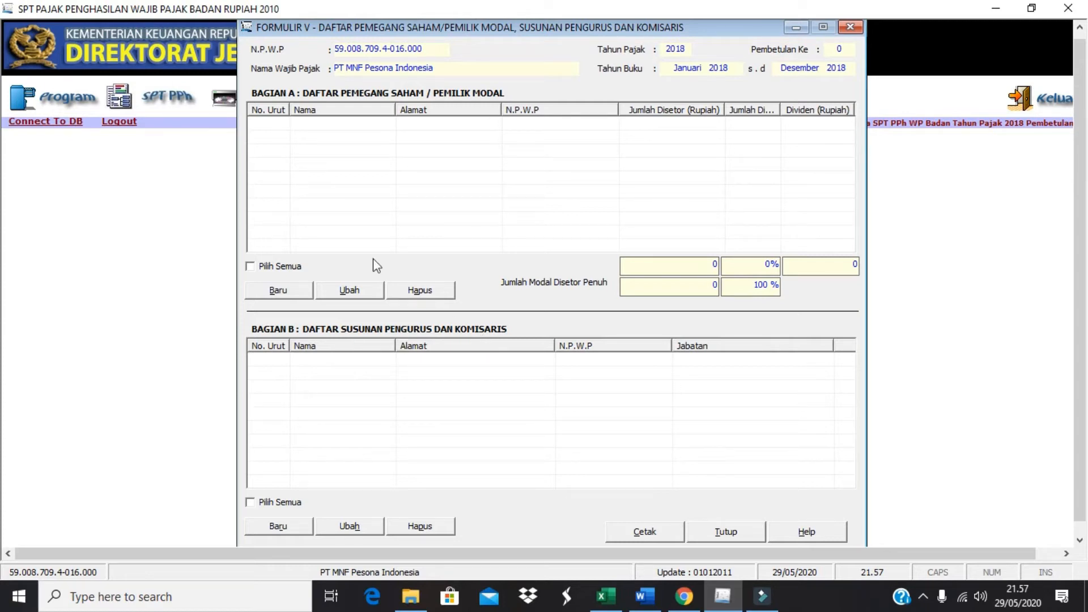
{"action": "left_click", "coordinate": [294, 287]}
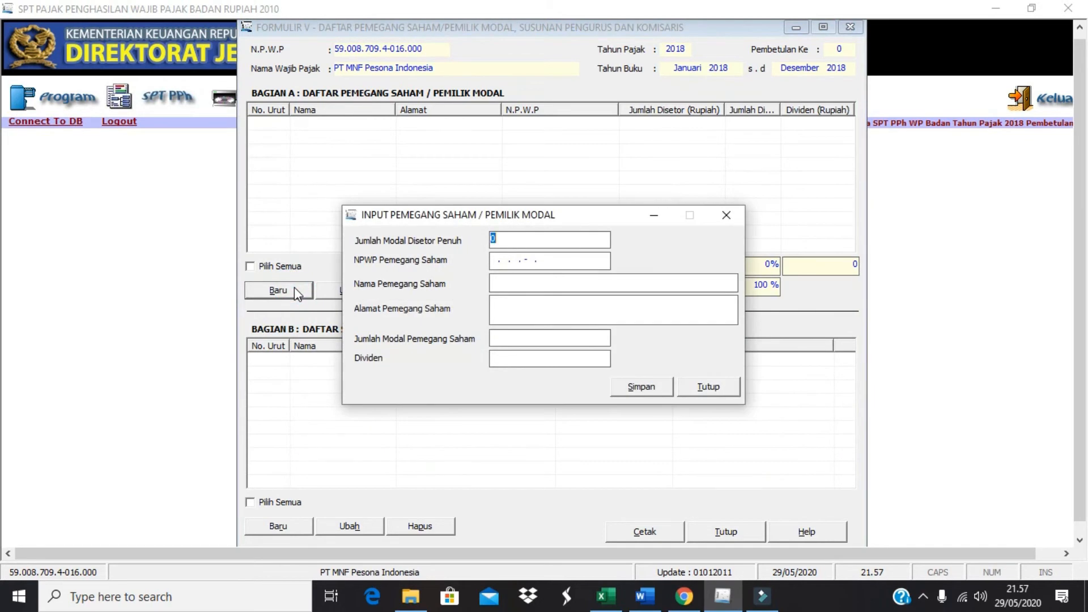
Copy the total capital, 40.000.000.000, from the Form 1771 V sheet in Excel into Jumlah Modal Disetor Penuh in e-SPT.
{"action": "key", "text": "alt+Tab"}
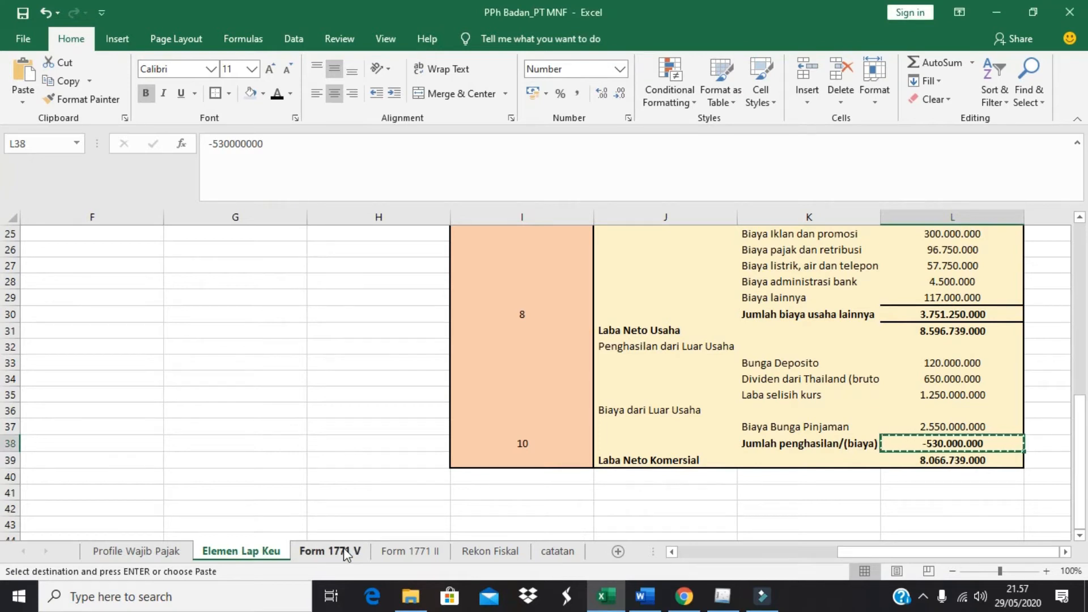
{"action": "left_click", "coordinate": [344, 553]}
{"action": "left_click", "coordinate": [403, 375]}
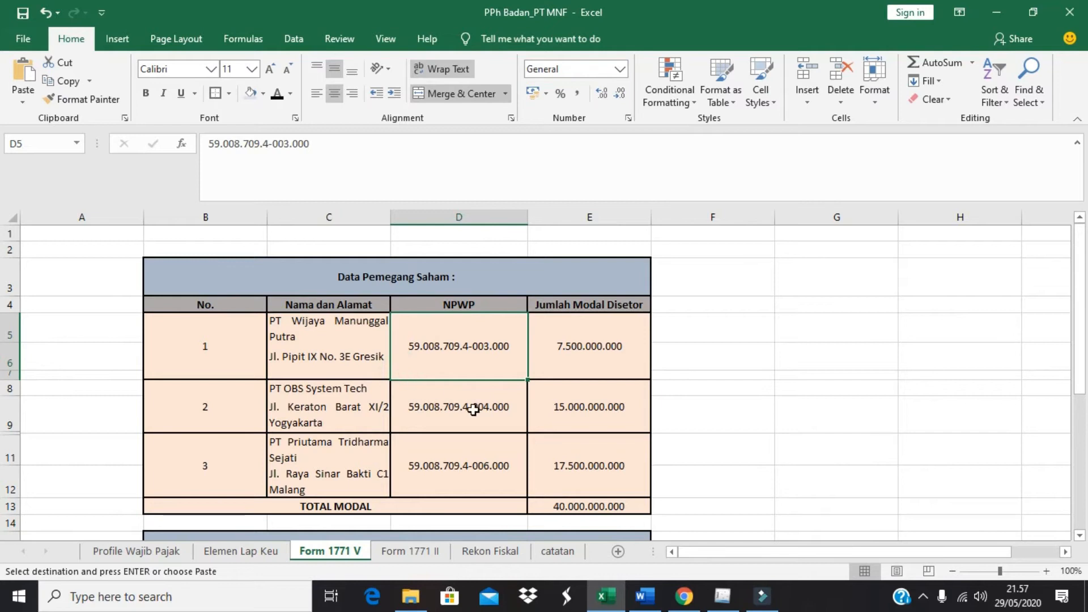
{"action": "key", "text": "alt+Tab"}
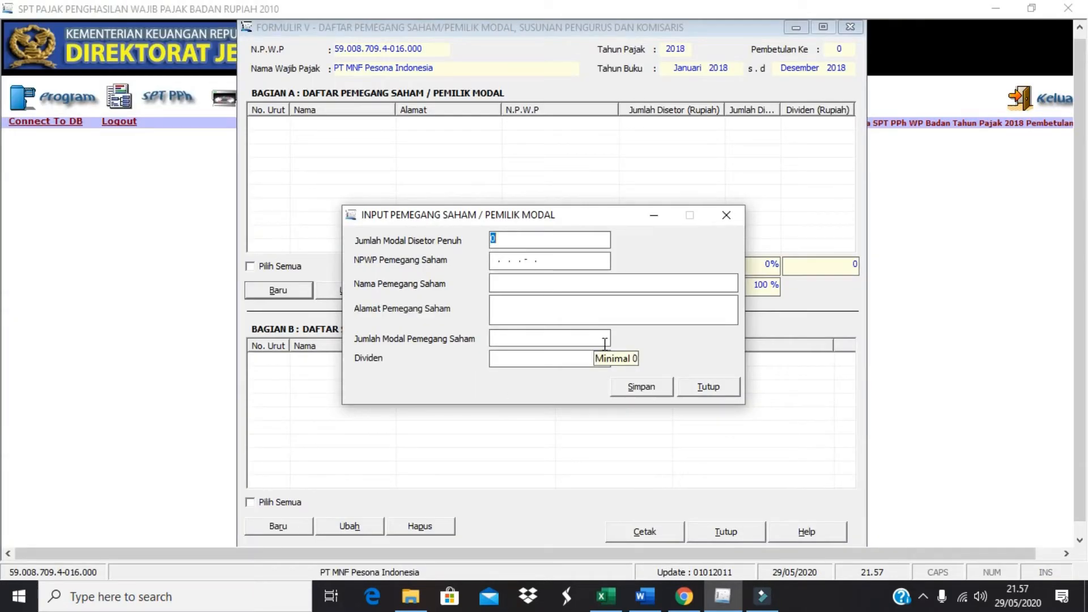
{"action": "key", "text": "alt+Tab"}
{"action": "key", "text": "alt+Tab"}
{"action": "key", "text": "alt+Tab"}
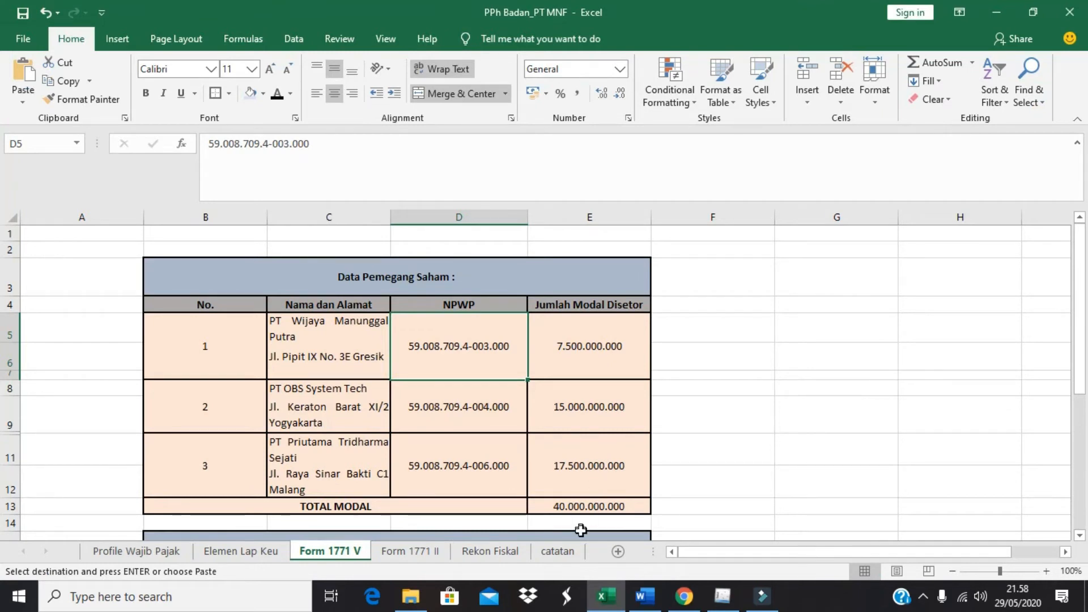
{"action": "left_click", "coordinate": [575, 507]}
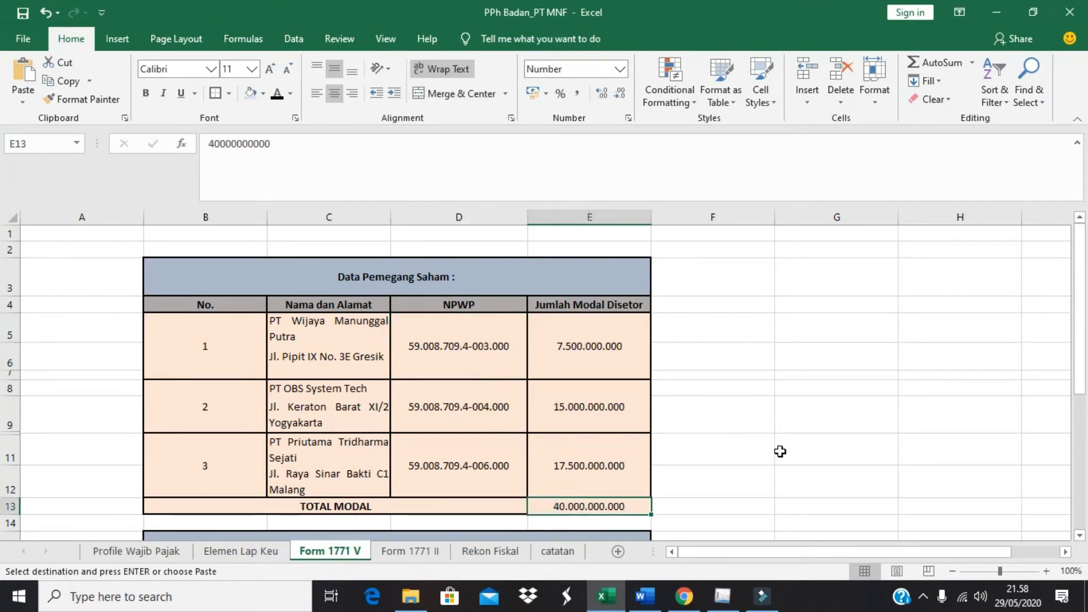
{"action": "key", "text": "ctrl+c"}
{"action": "key", "text": "alt+Tab"}
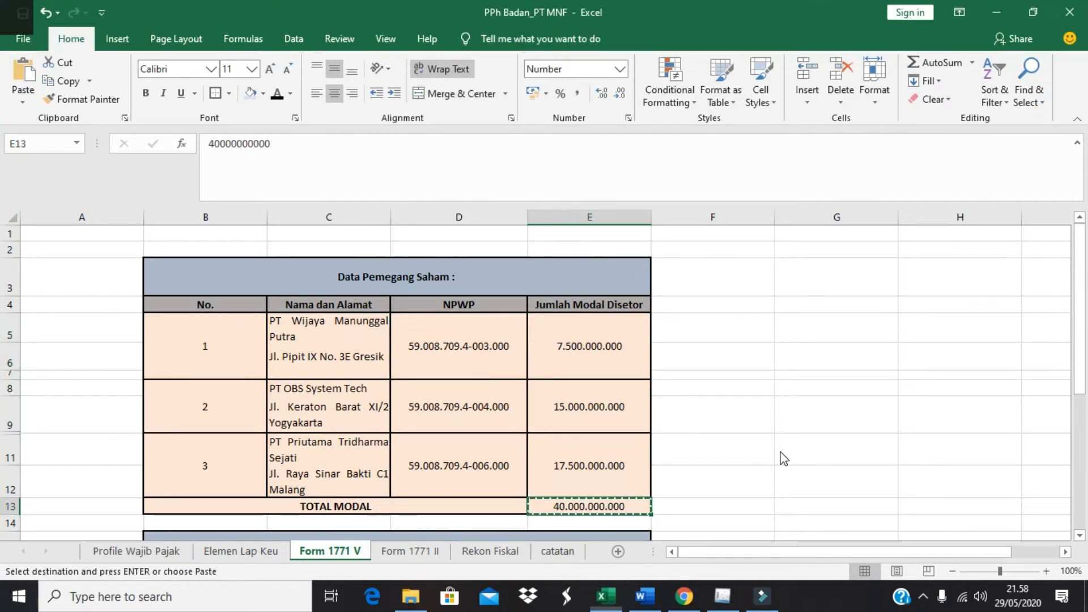
{"action": "right_click", "coordinate": [515, 245]}
{"action": "left_click", "coordinate": [570, 316]}
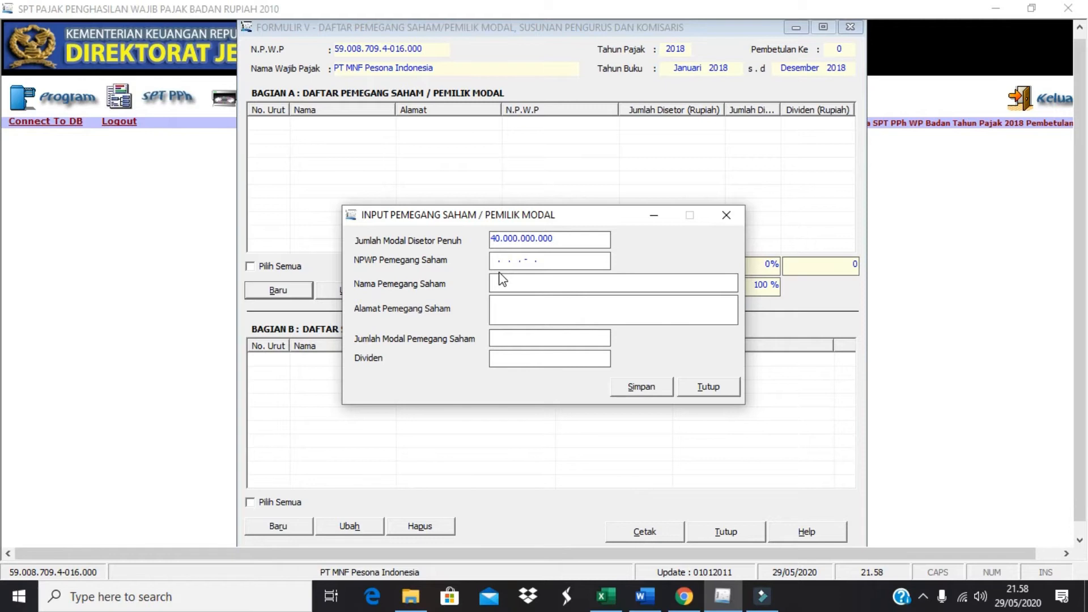
Copy the first shareholder's NPWP from Excel into NPWP Pemegang Saham in e-SPT.
{"action": "key", "text": "alt+Tab"}
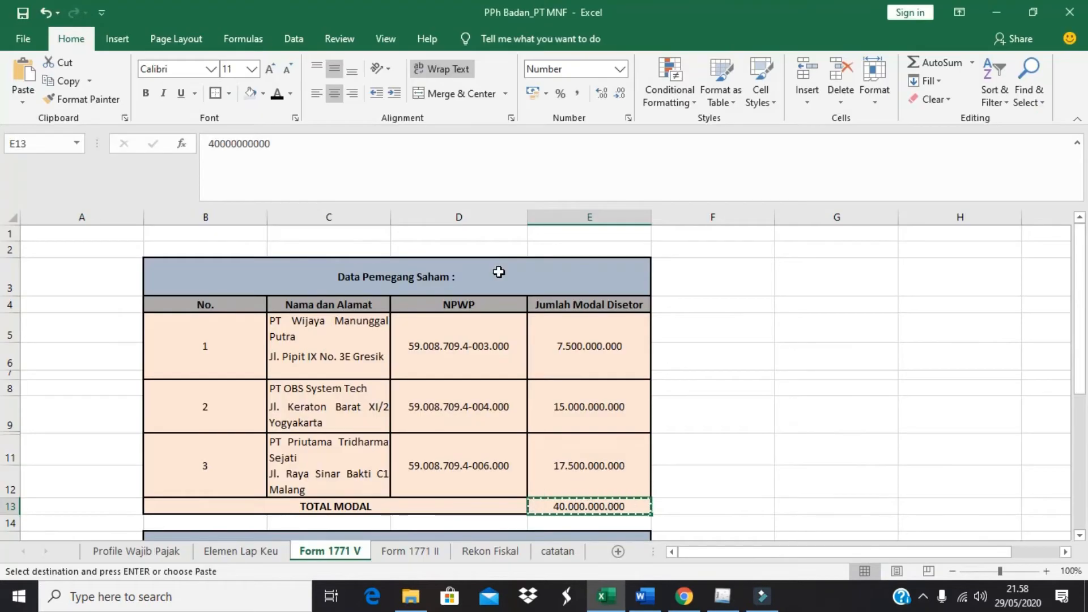
{"action": "left_click", "coordinate": [478, 323]}
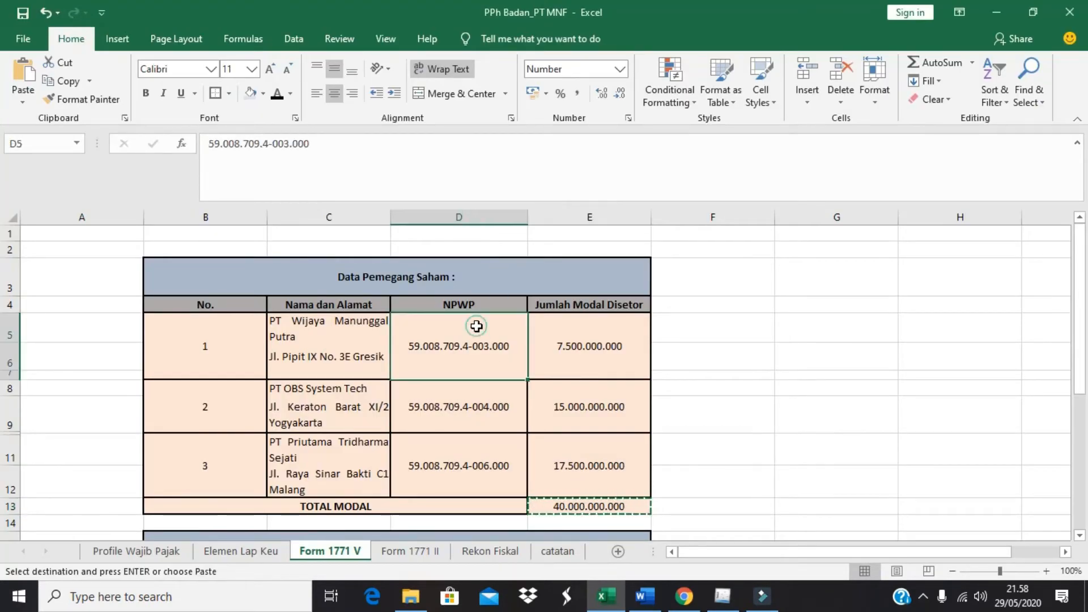
{"action": "key", "text": "ctrl+c"}
{"action": "key", "text": "alt+Tab"}
{"action": "left_click", "coordinate": [577, 264]}
{"action": "right_click", "coordinate": [578, 265]}
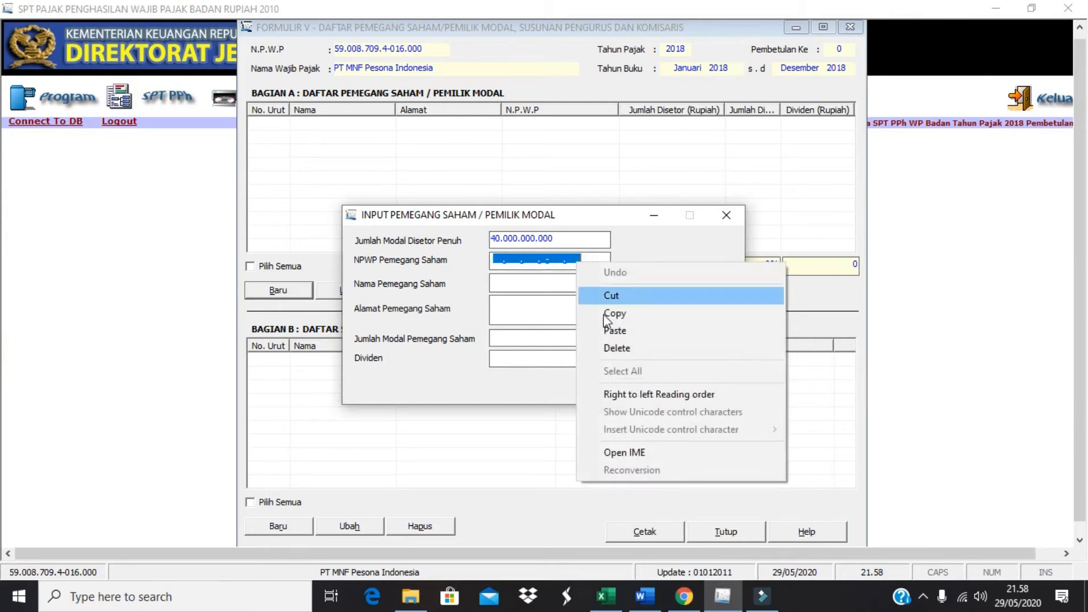
{"action": "left_click", "coordinate": [613, 330]}
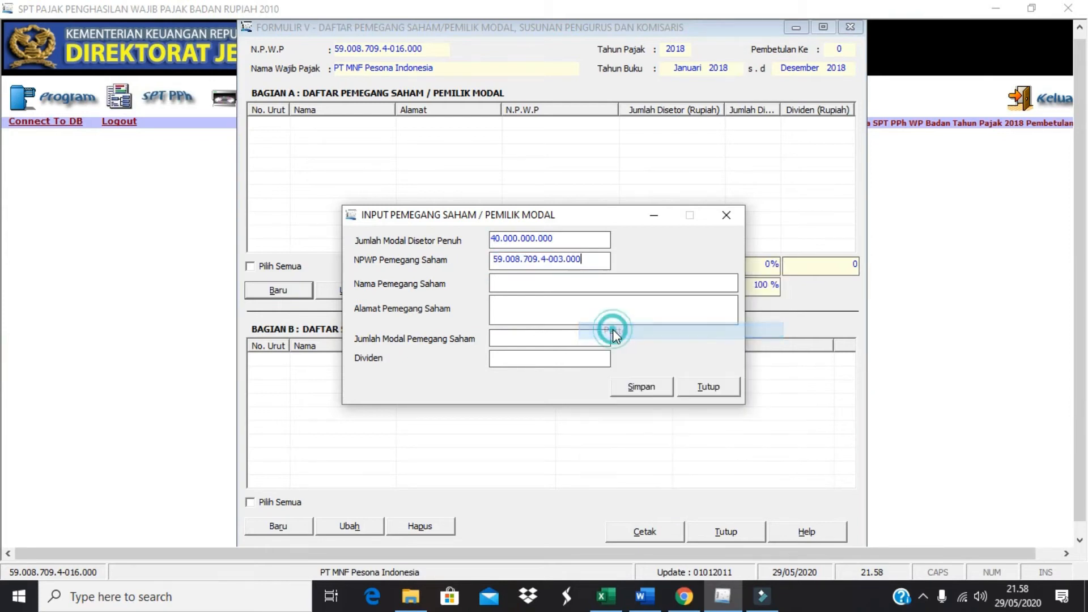
Copy the first shareholder's name, PT Wijaya Manunggal Putra, from Excel into Nama Pemegang Saham in e-SPT.
{"action": "left_click", "coordinate": [553, 291]}
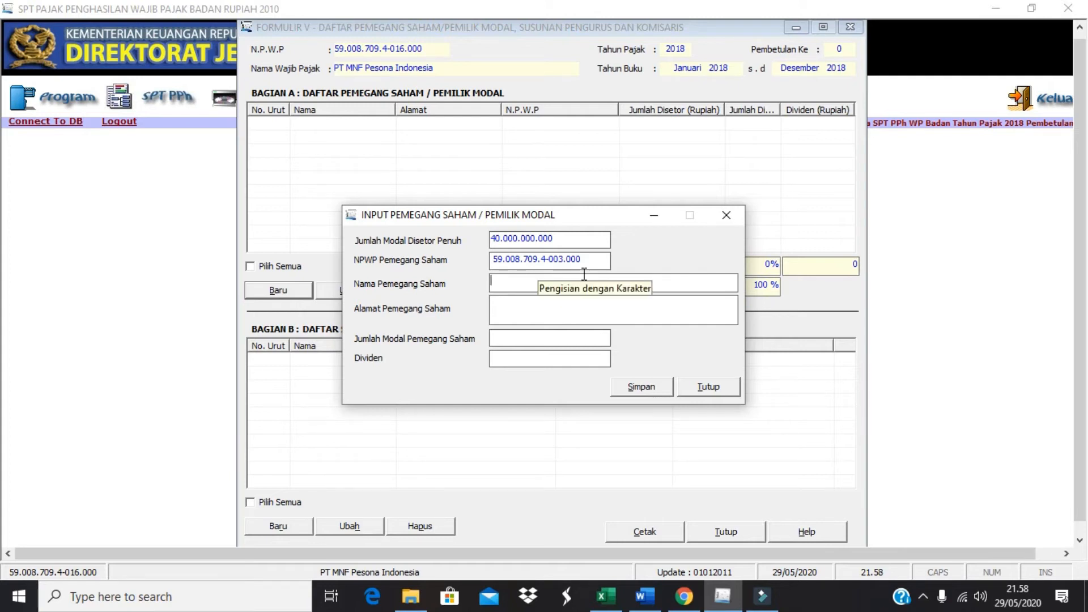
{"action": "key", "text": "alt+Tab"}
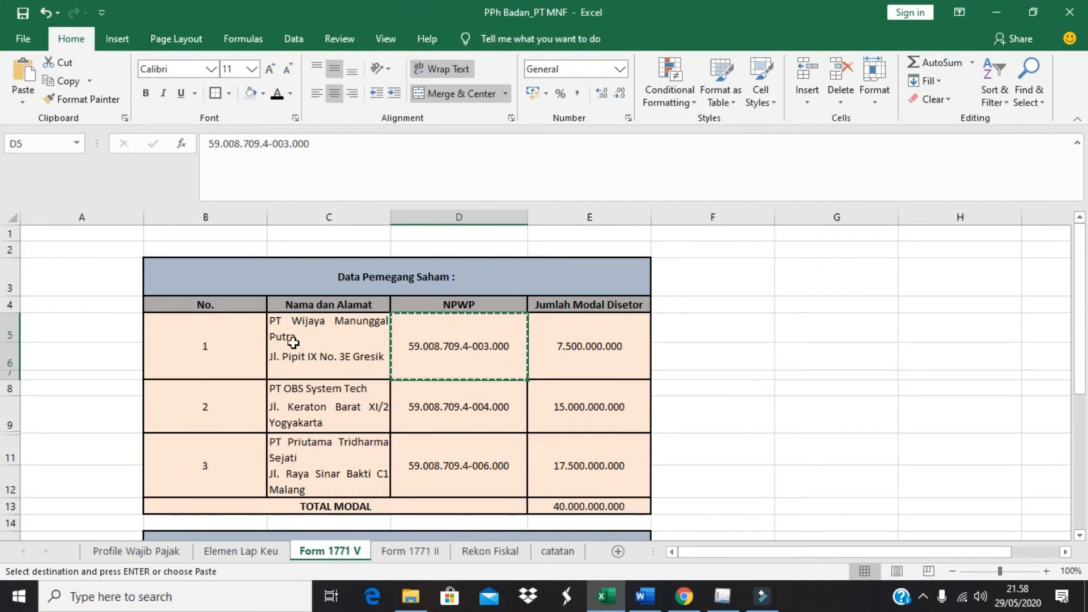
{"action": "left_click", "coordinate": [293, 318]}
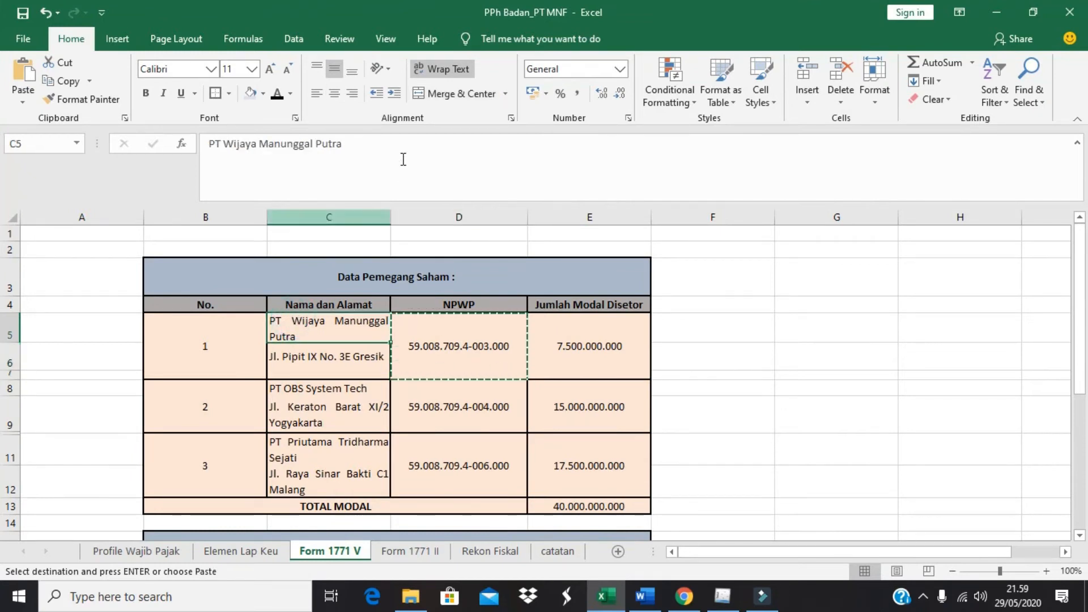
{"action": "left_click_drag", "start_coordinate": [360, 145], "coordinate": [187, 144]}
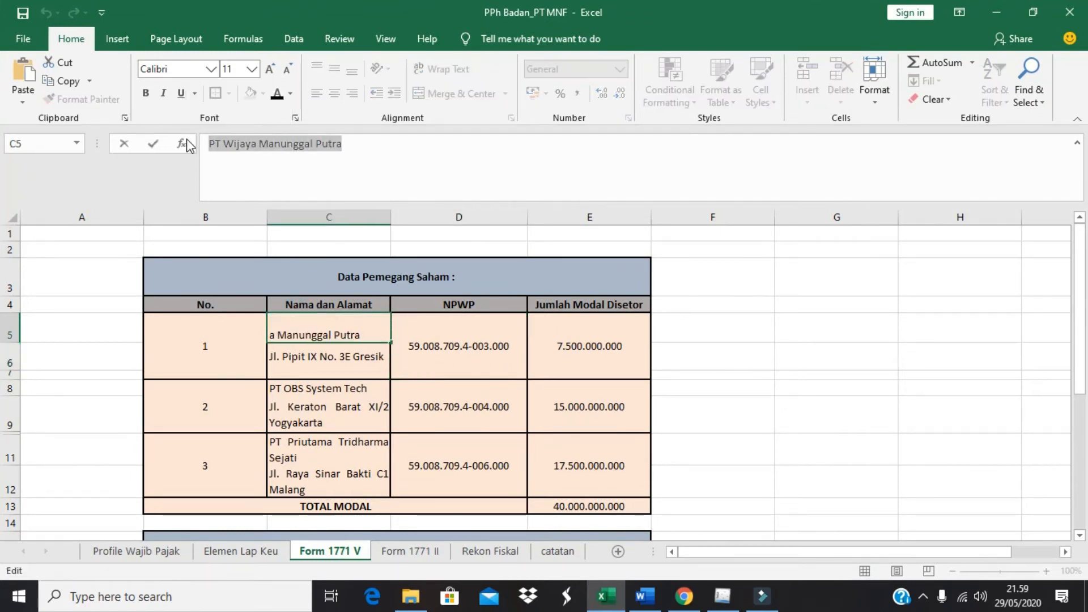
{"action": "key", "text": "Return"}
{"action": "key", "text": "alt+Tab"}
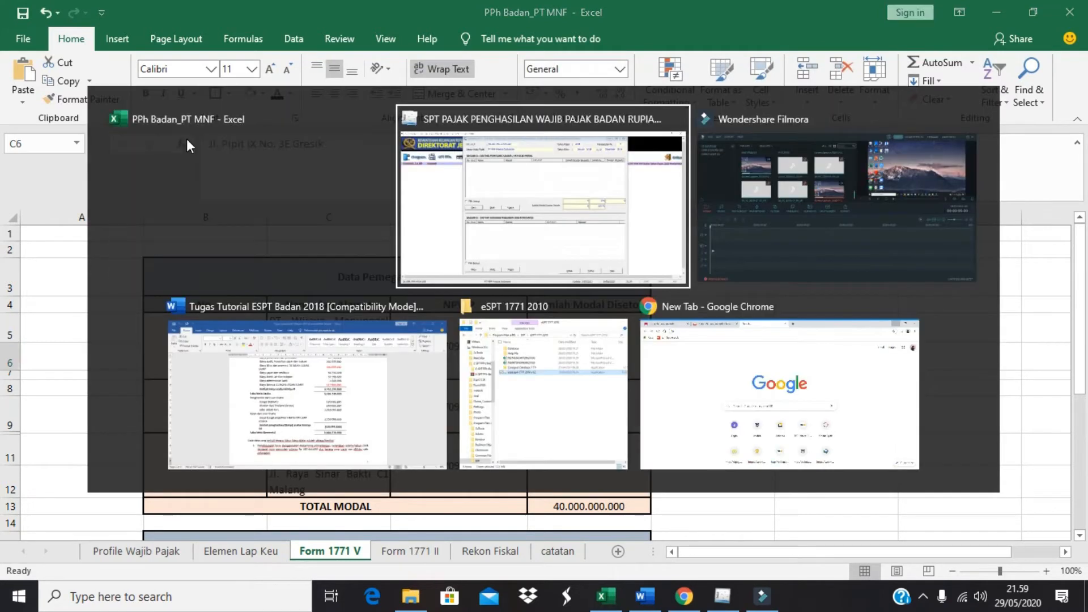
{"action": "right_click", "coordinate": [513, 289]}
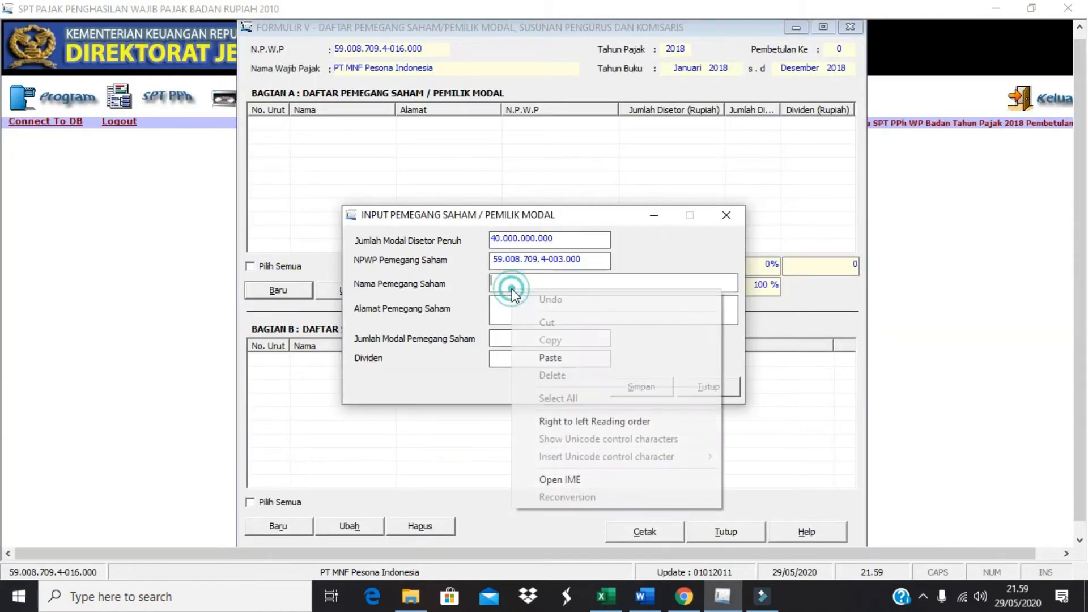
{"action": "left_click", "coordinate": [567, 358]}
Copy the first shareholder's address from the Form 1771 V sheet in Excel into Alamat Pemegang Saham in e-SPT.
{"action": "key", "text": "alt+Tab"}
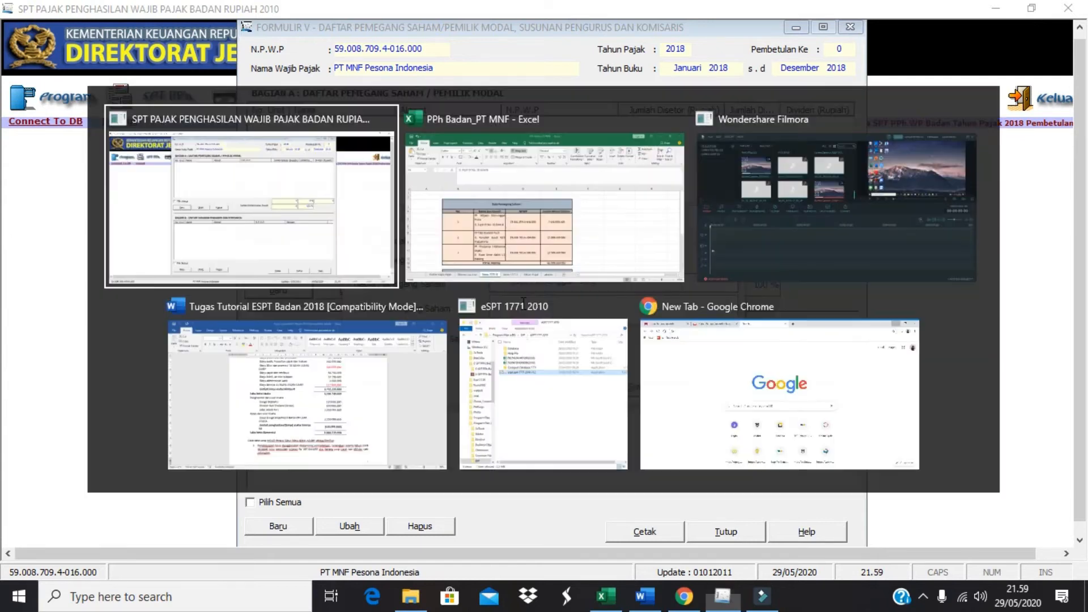
{"action": "key", "text": "alt+Tab"}
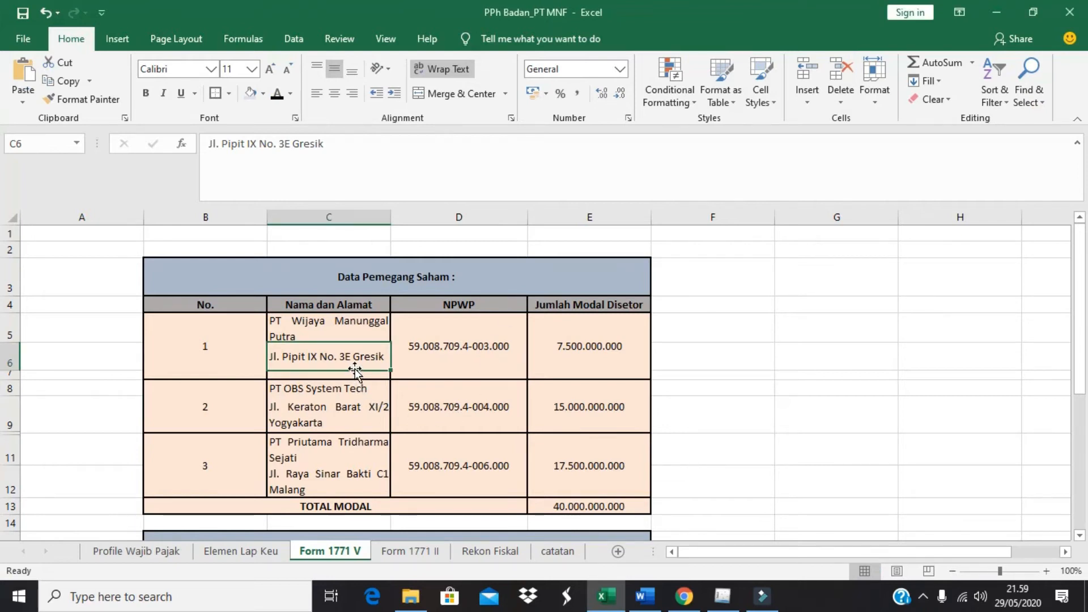
{"action": "key", "text": "ctrl+c"}
{"action": "key", "text": "alt+Tab"}
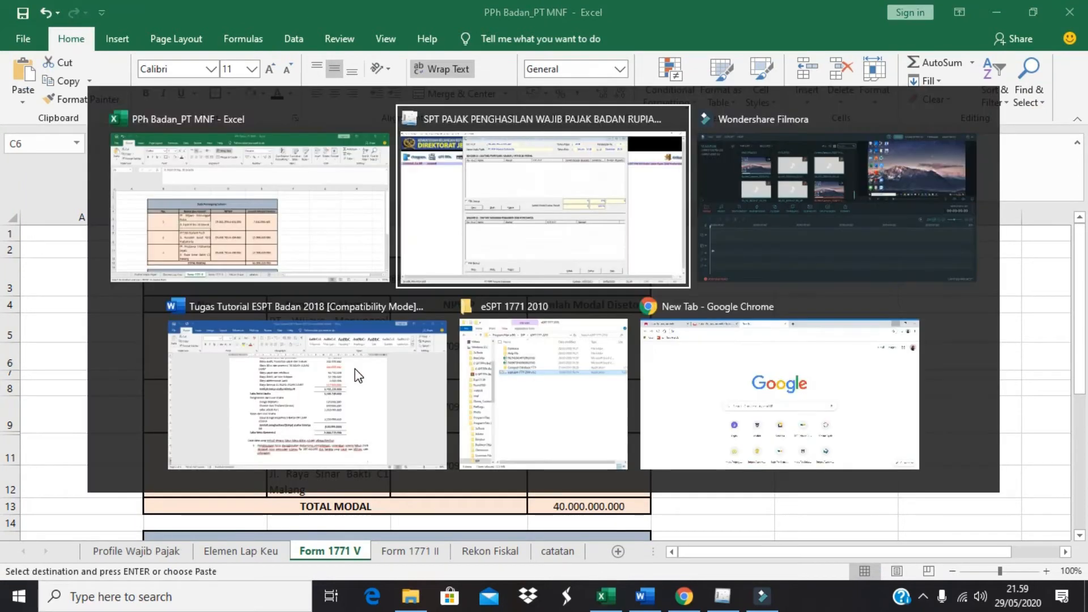
{"action": "key", "text": "ctrl+v"}
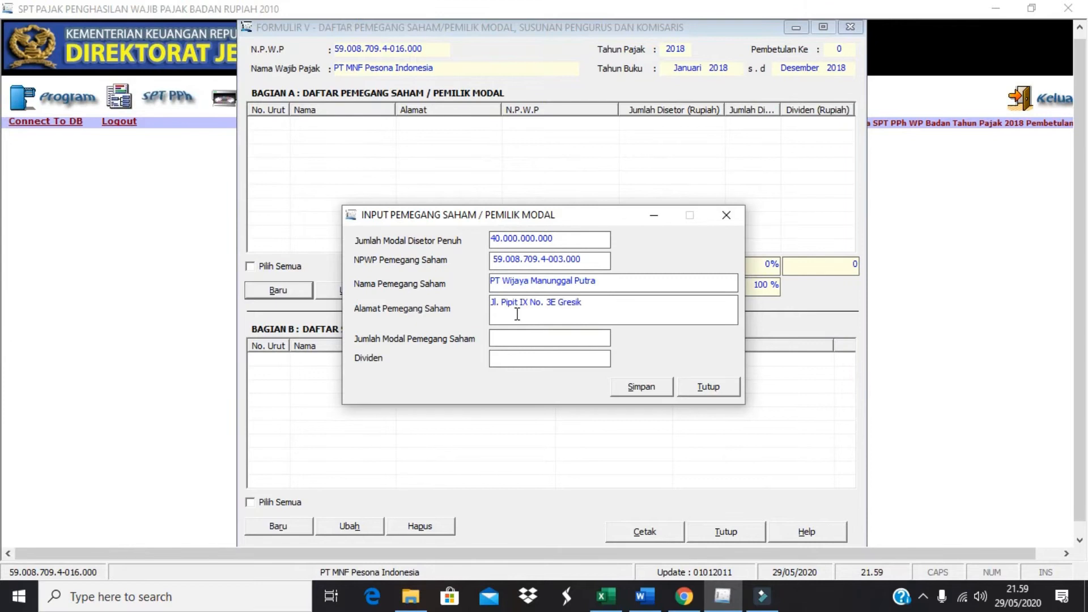
Copy the first shareholder's paid-in capital, 7.500.000.000, from Excel into Jumlah Modal Pemegang Saham in e-SPT.
{"action": "left_click", "coordinate": [516, 336]}
{"action": "key", "text": "alt+Tab"}
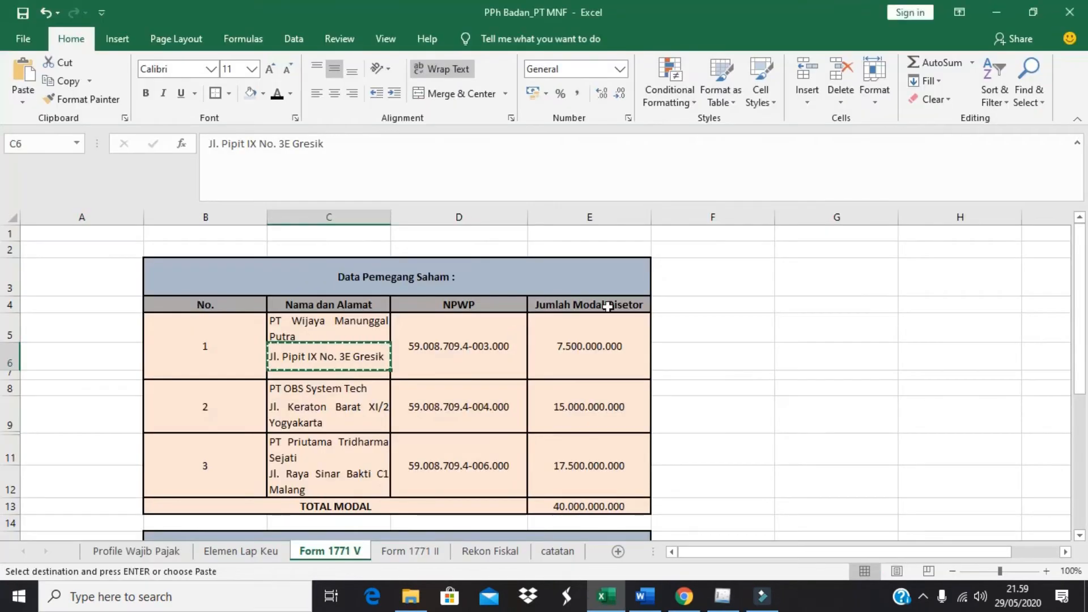
{"action": "left_click", "coordinate": [617, 356]}
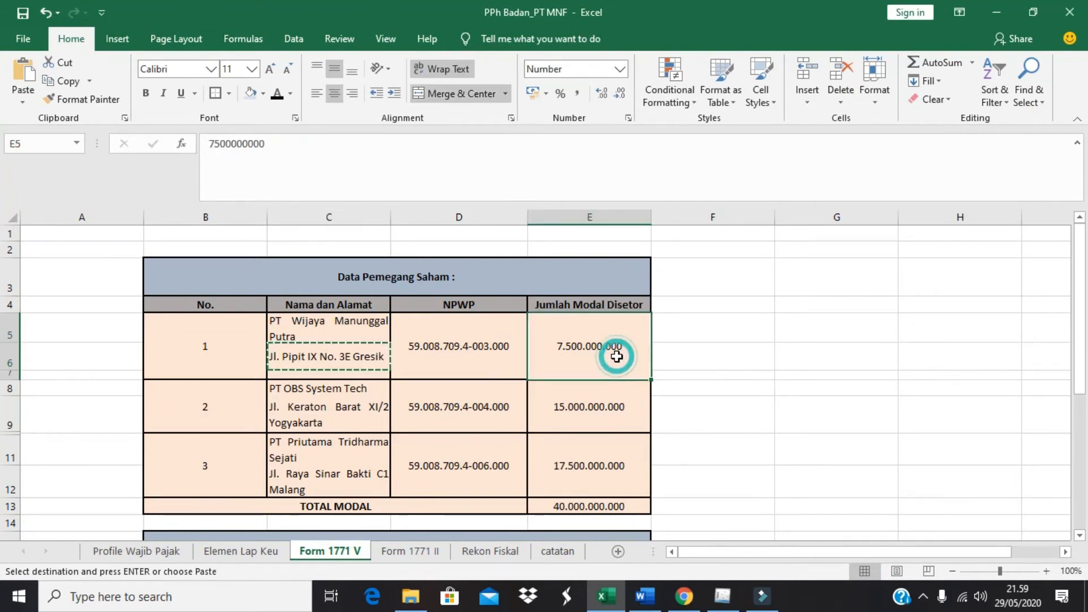
{"action": "key", "text": "ctrl+c"}
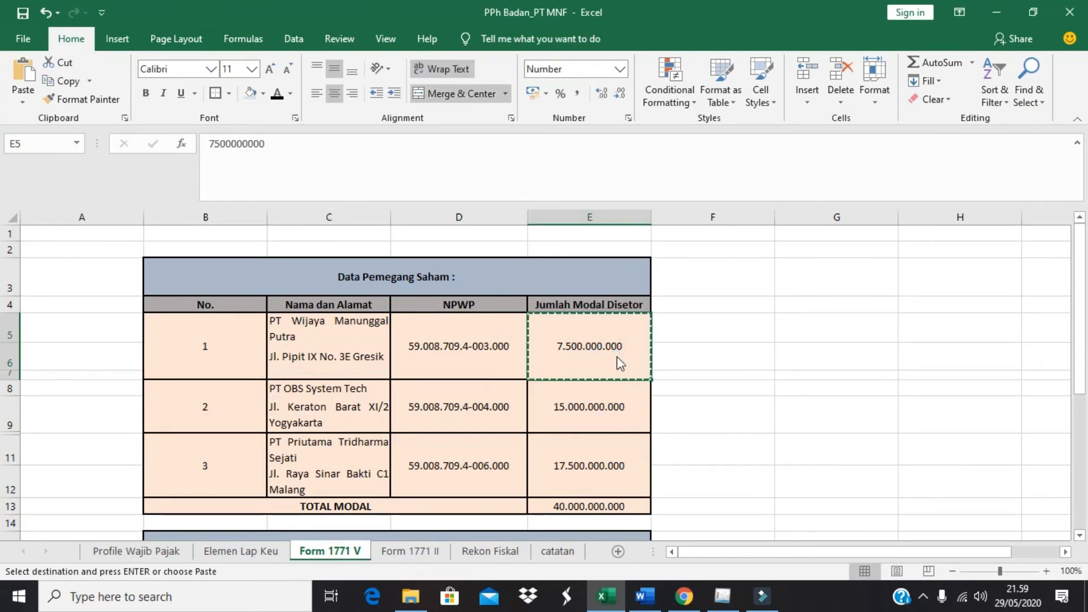
{"action": "key", "text": "alt+Tab"}
{"action": "right_click", "coordinate": [532, 332]}
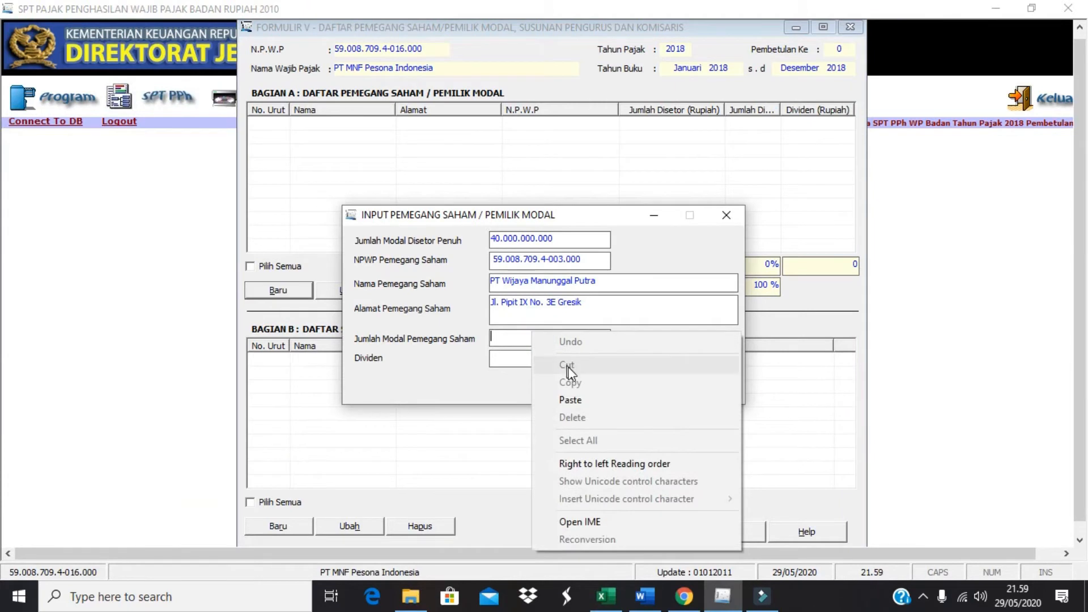
{"action": "left_click", "coordinate": [577, 397]}
Save the first shareholder's entry with Dividen set to 0 and start a second shareholder record.
{"action": "left_click", "coordinate": [545, 362]}
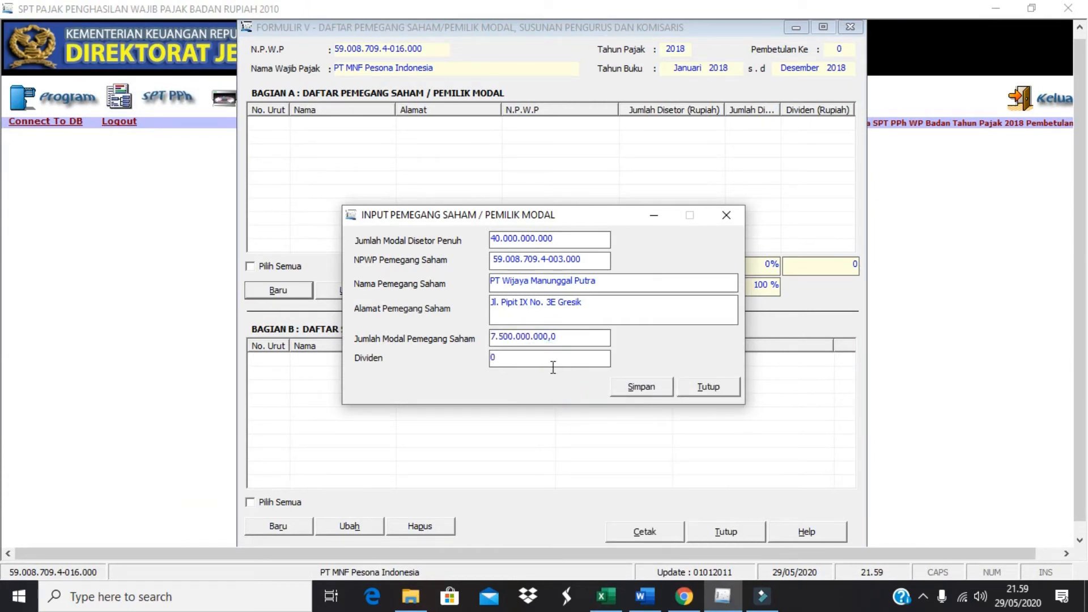
{"action": "left_click", "coordinate": [638, 388]}
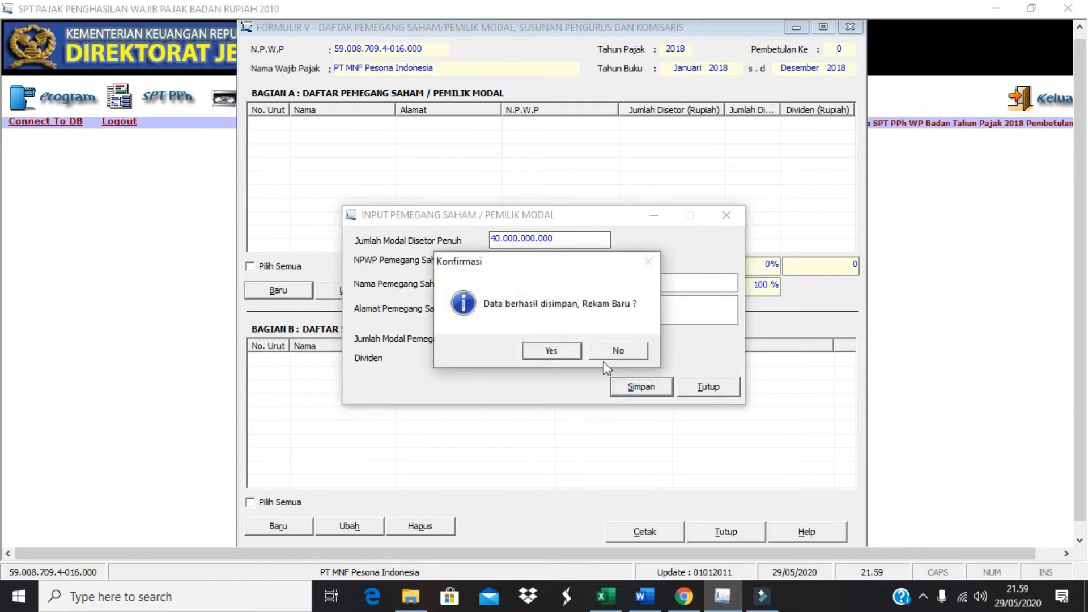
{"action": "left_click", "coordinate": [547, 350]}
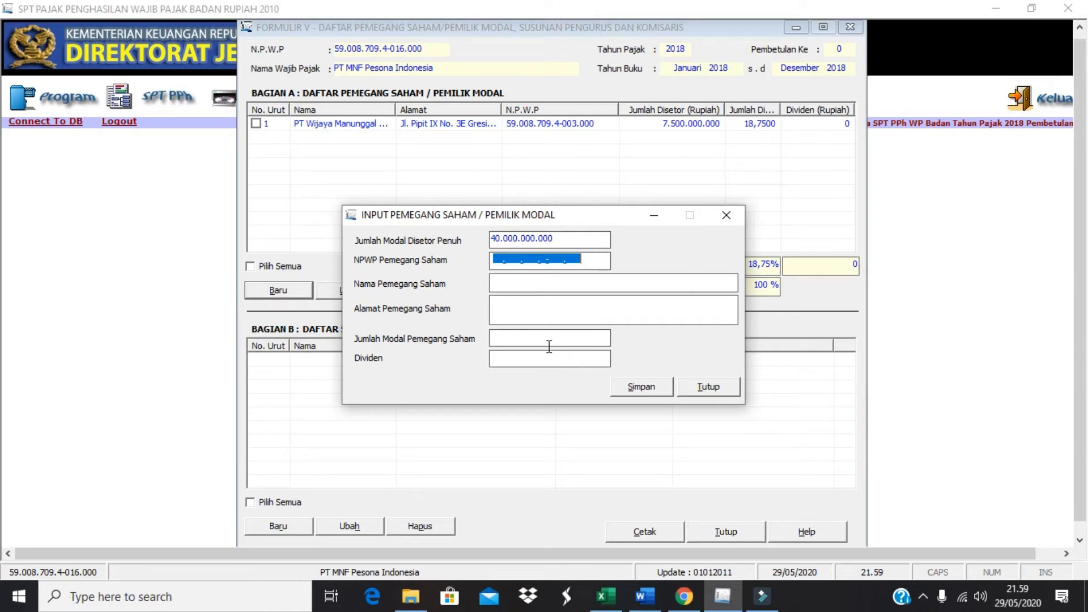
Copy the second shareholder's NPWP from Excel into NPWP Pemegang Saham in e-SPT.
{"action": "key", "text": "alt+Tab"}
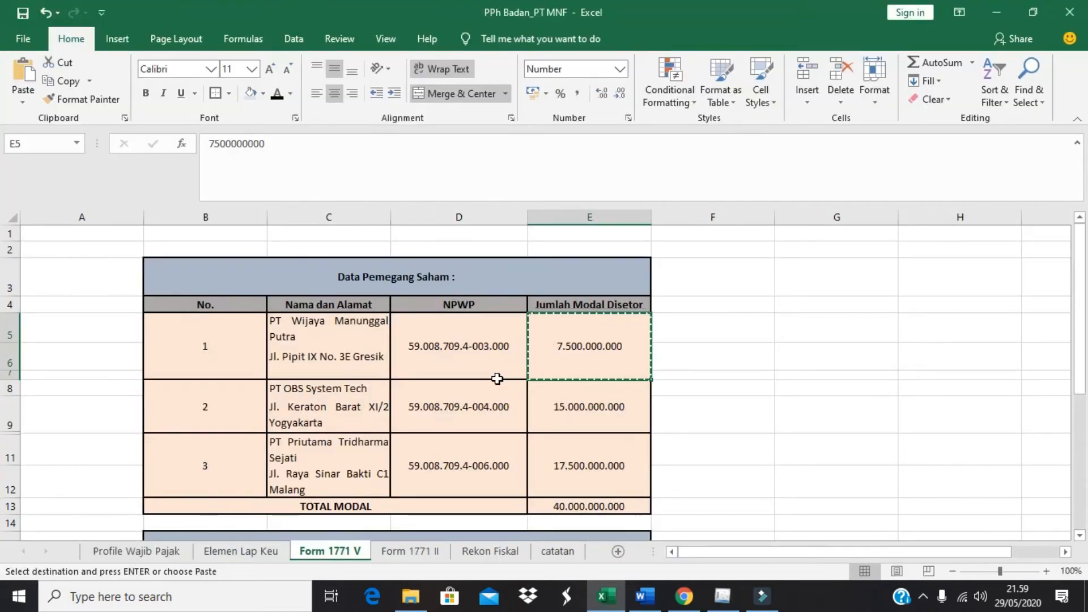
{"action": "left_click", "coordinate": [466, 406]}
{"action": "key", "text": "ctrl+c"}
{"action": "key", "text": "alt+Tab"}
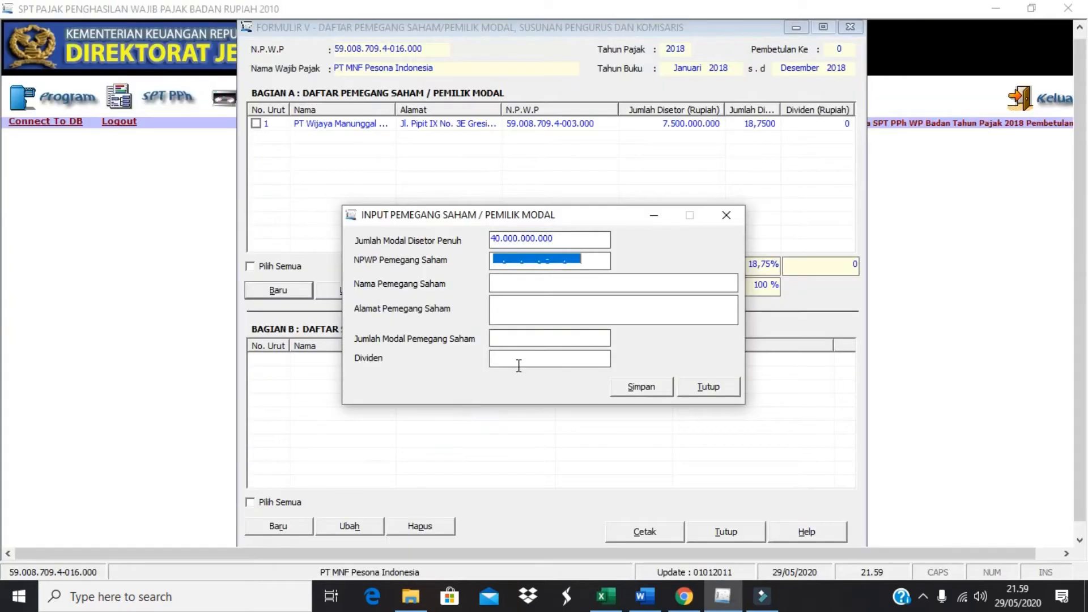
{"action": "right_click", "coordinate": [503, 265]}
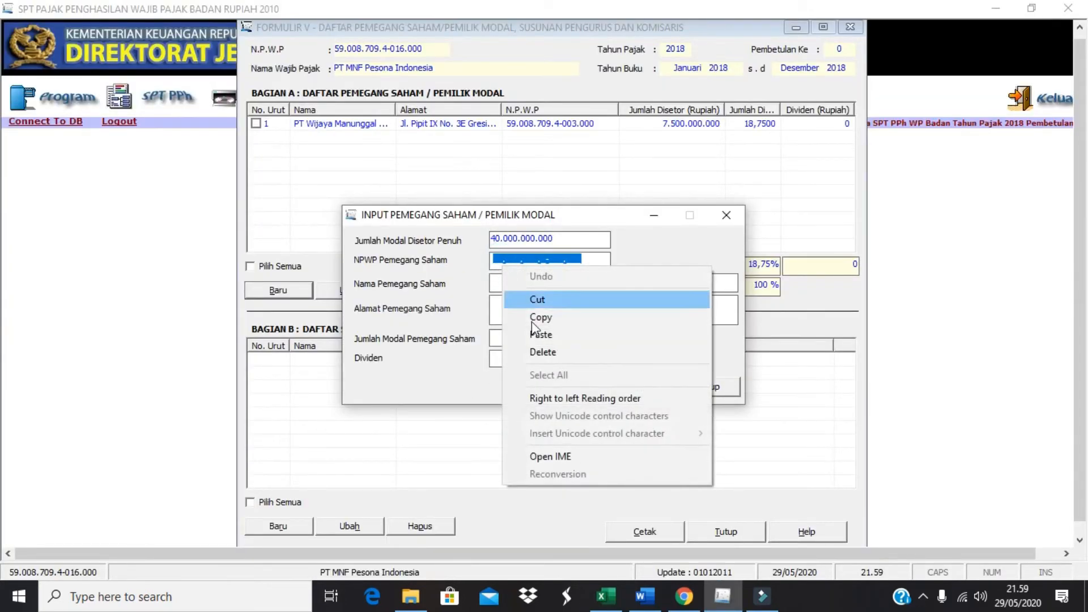
{"action": "left_click", "coordinate": [541, 334]}
Copy the second shareholder's name, PT OBS System Tech, from Excel into Nama Pemegang Saham in e-SPT.
{"action": "key", "text": "alt+Tab"}
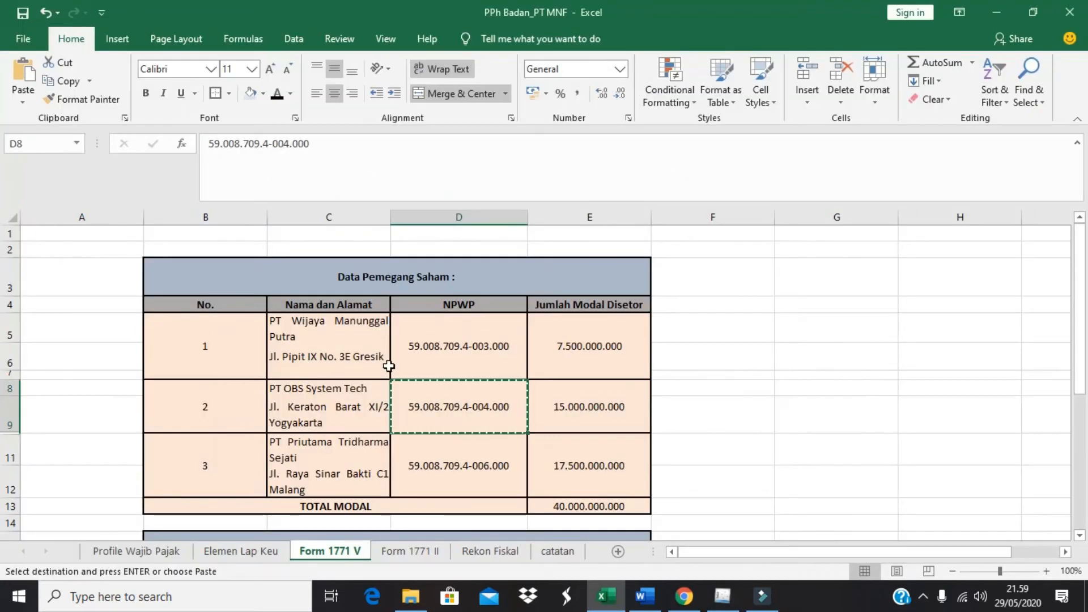
{"action": "left_click", "coordinate": [352, 388]}
{"action": "key", "text": "ctrl+c"}
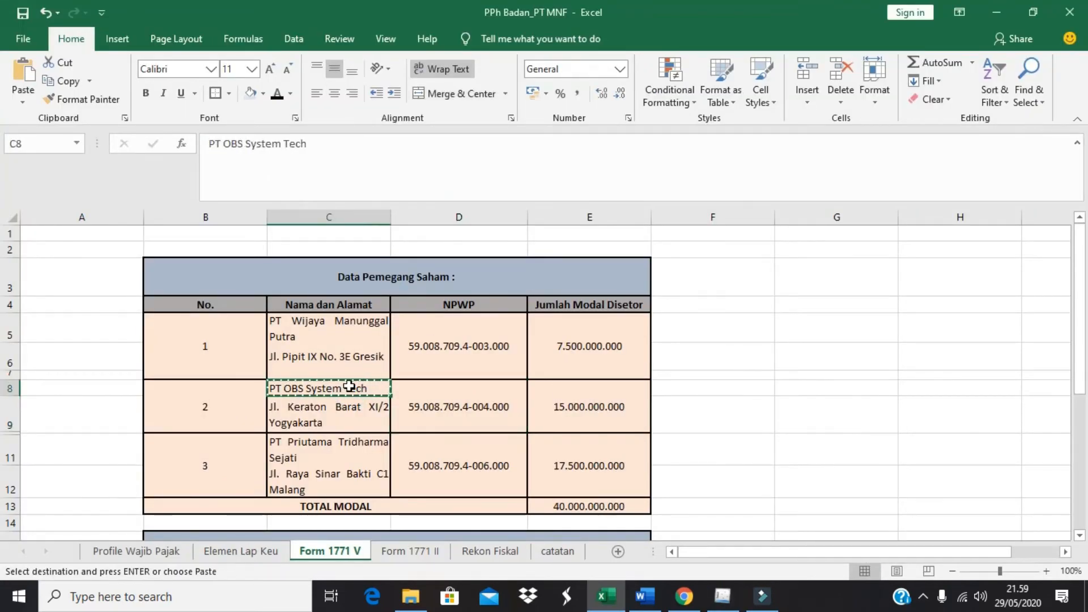
{"action": "key", "text": "alt+Tab"}
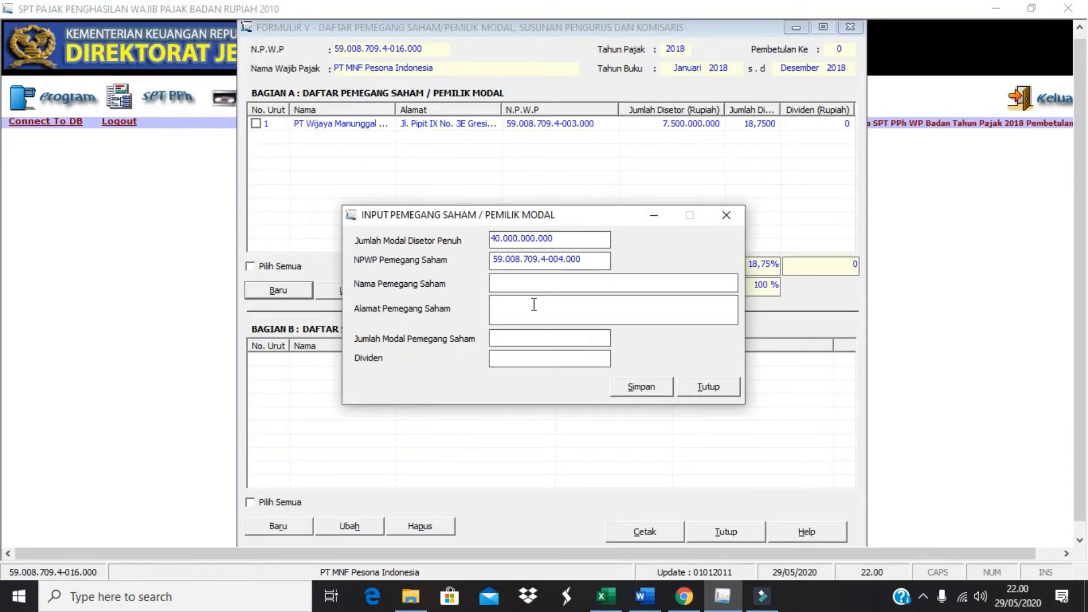
{"action": "key", "text": "ctrl+v"}
Copy the second shareholder's address from Excel into Alamat Pemegang Saham in e-SPT.
{"action": "key", "text": "alt+Tab"}
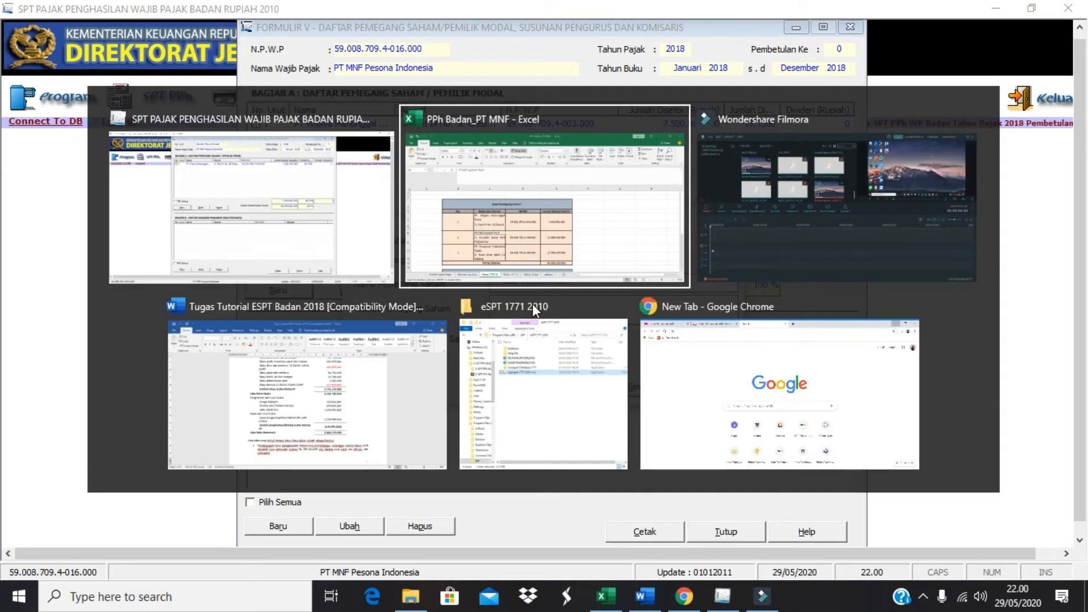
{"action": "left_click", "coordinate": [369, 410]}
{"action": "key", "text": "Escape"}
{"action": "key", "text": "ctrl+c"}
{"action": "key", "text": "alt+Tab"}
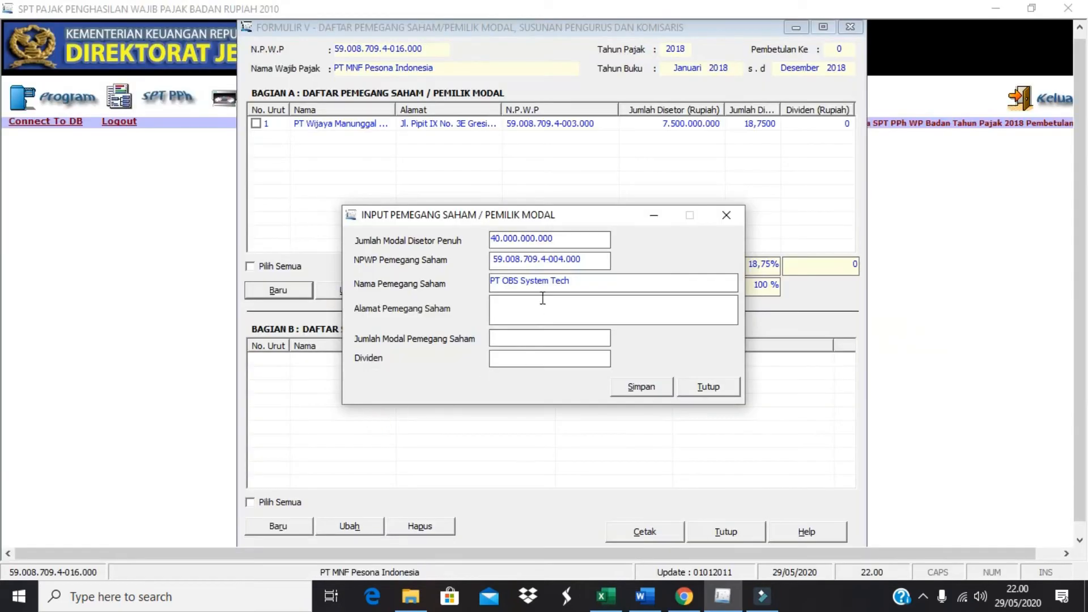
{"action": "left_click", "coordinate": [538, 305]}
{"action": "key", "text": "ctrl+v"}
Copy the second shareholder's paid-in capital, 15.000.000.000, from Excel into Jumlah Modal Pemegang Saham in e-SPT.
{"action": "left_click", "coordinate": [530, 334]}
{"action": "key", "text": "alt+Tab"}
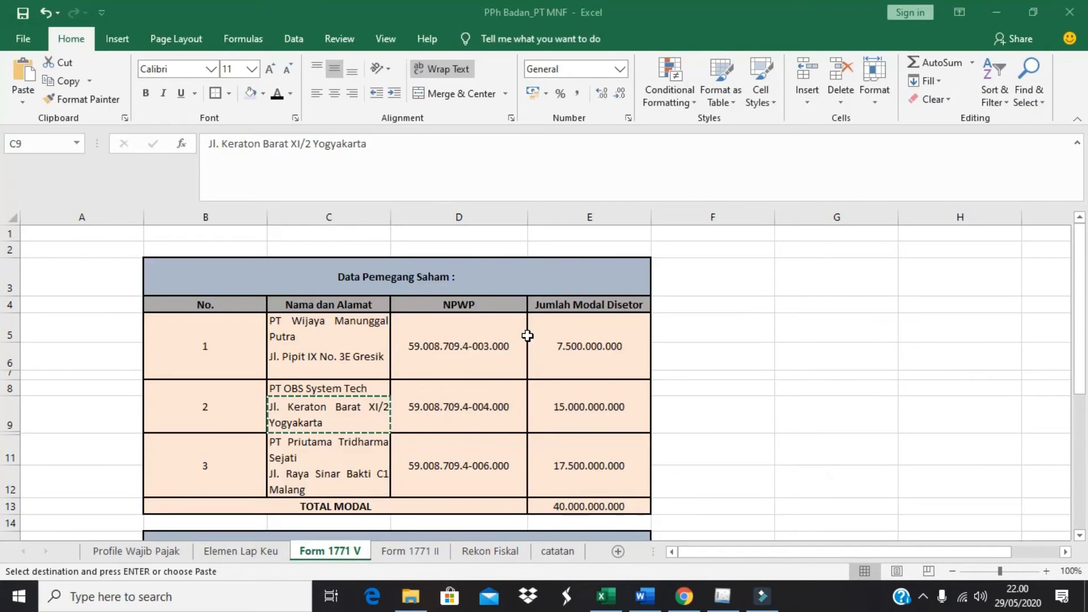
{"action": "left_click", "coordinate": [559, 395]}
{"action": "key", "text": "ctrl+c"}
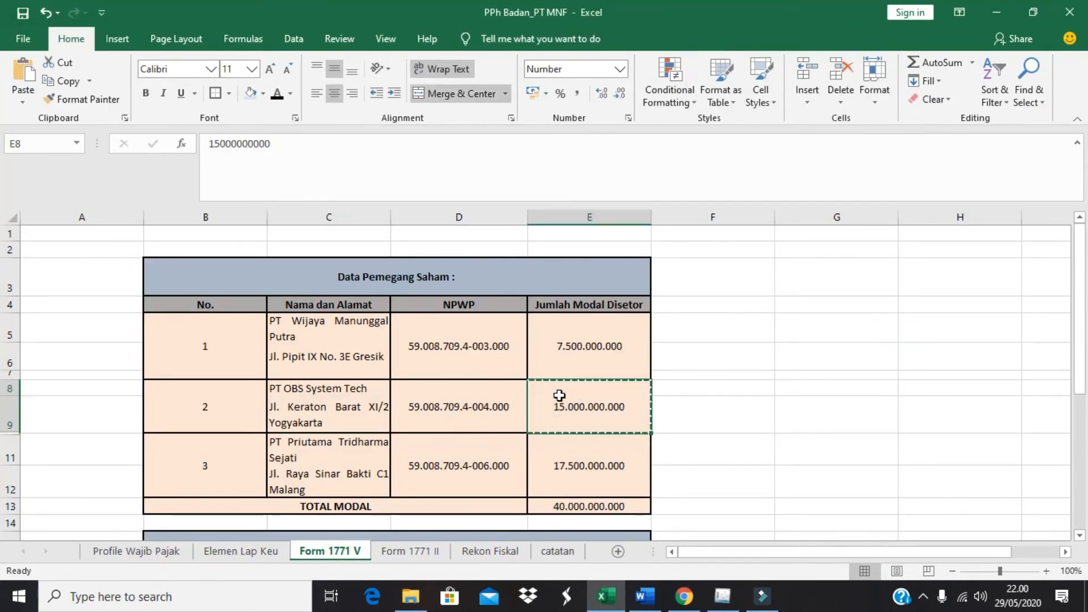
{"action": "key", "text": "alt+Tab"}
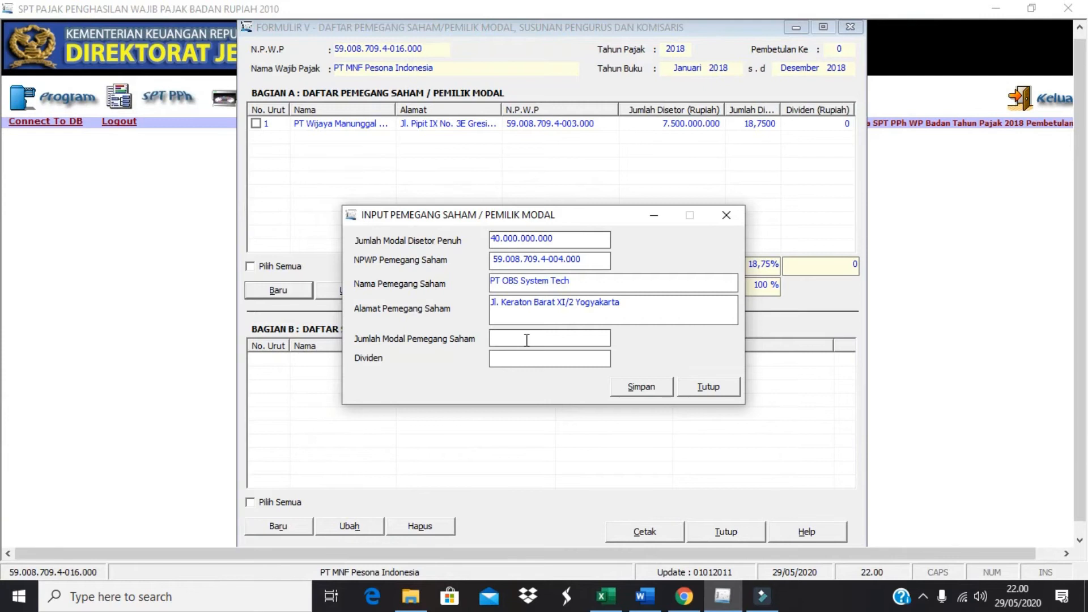
{"action": "right_click", "coordinate": [526, 340]}
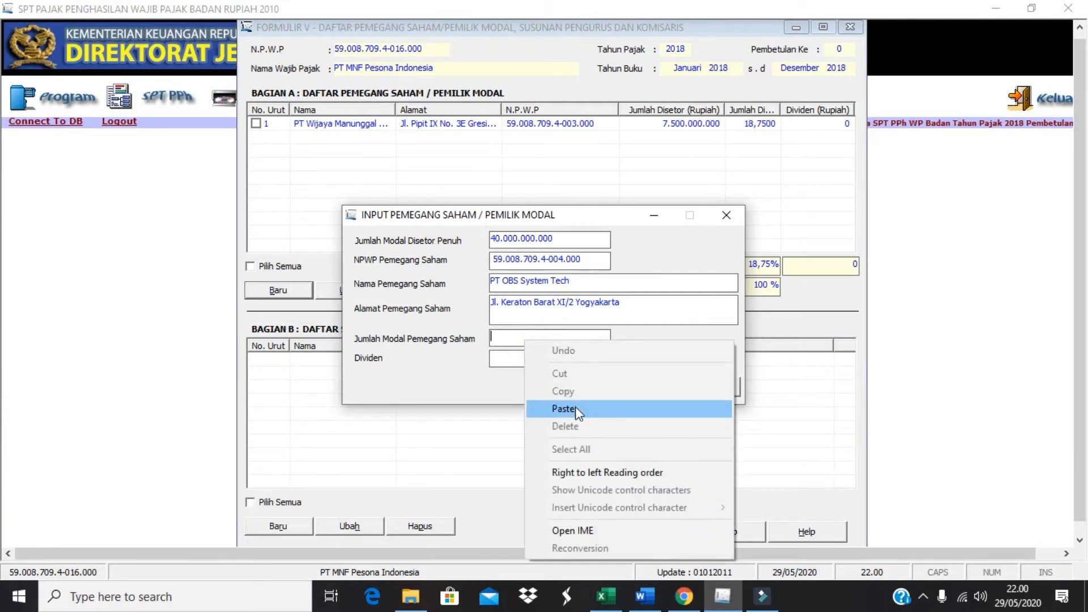
{"action": "left_click", "coordinate": [567, 408]}
Save the second shareholder's entry with Dividen set to 0 and start a third shareholder record.
{"action": "left_click", "coordinate": [542, 358]}
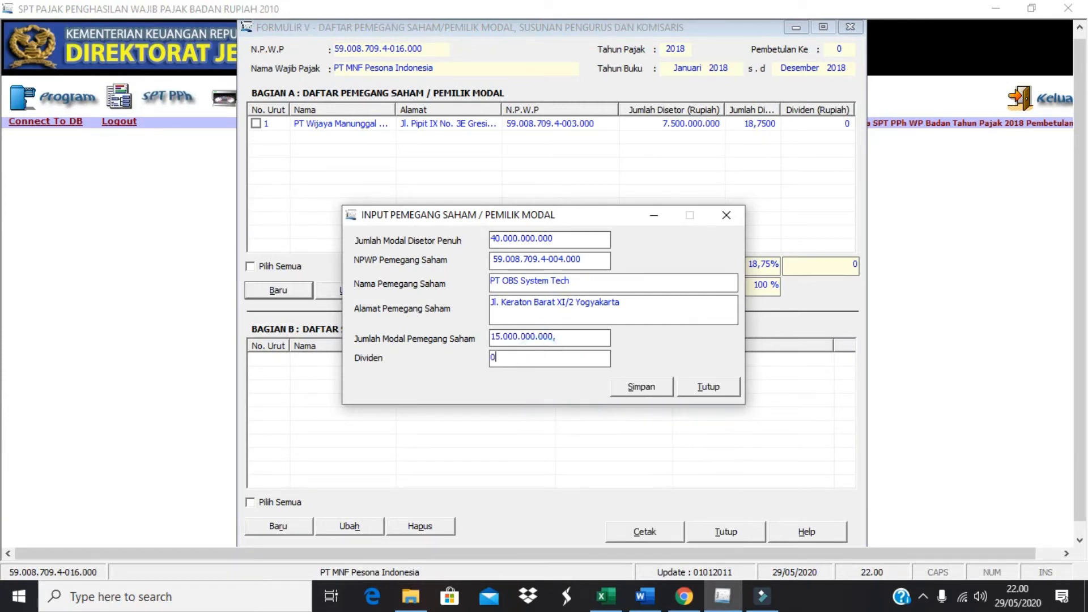
{"action": "left_click", "coordinate": [646, 387]}
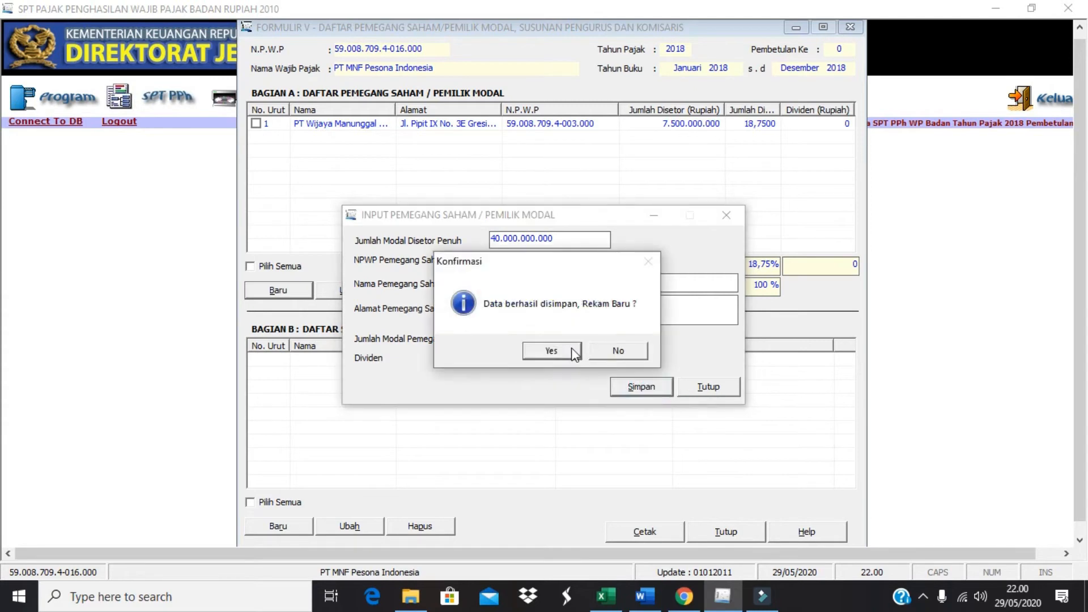
{"action": "left_click", "coordinate": [558, 350]}
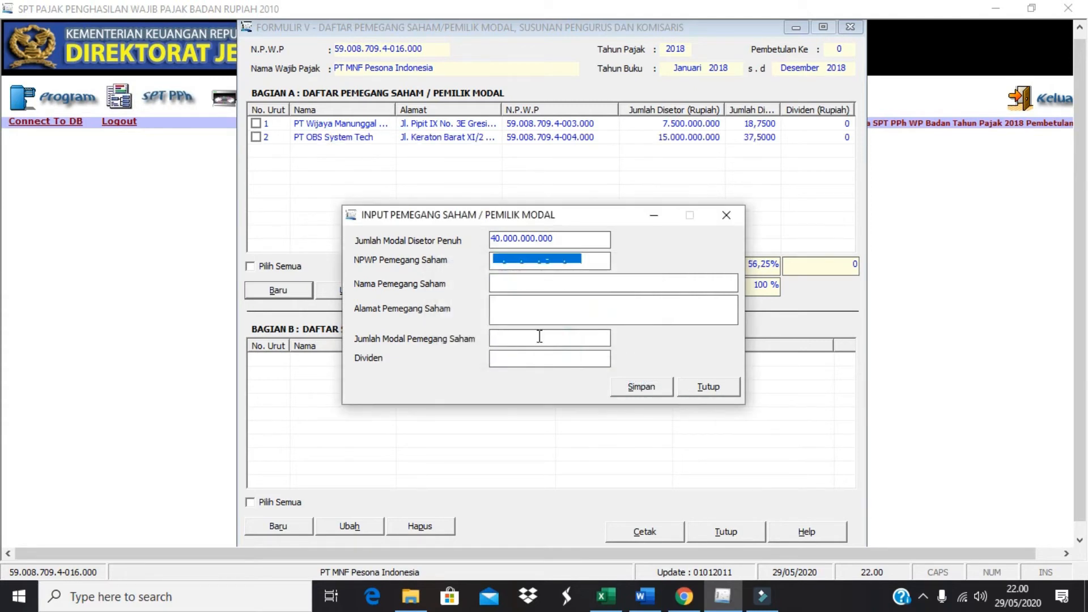
Copy the third shareholder's NPWP from Excel into NPWP Pemegang Saham in e-SPT.
{"action": "key", "text": "alt+Tab"}
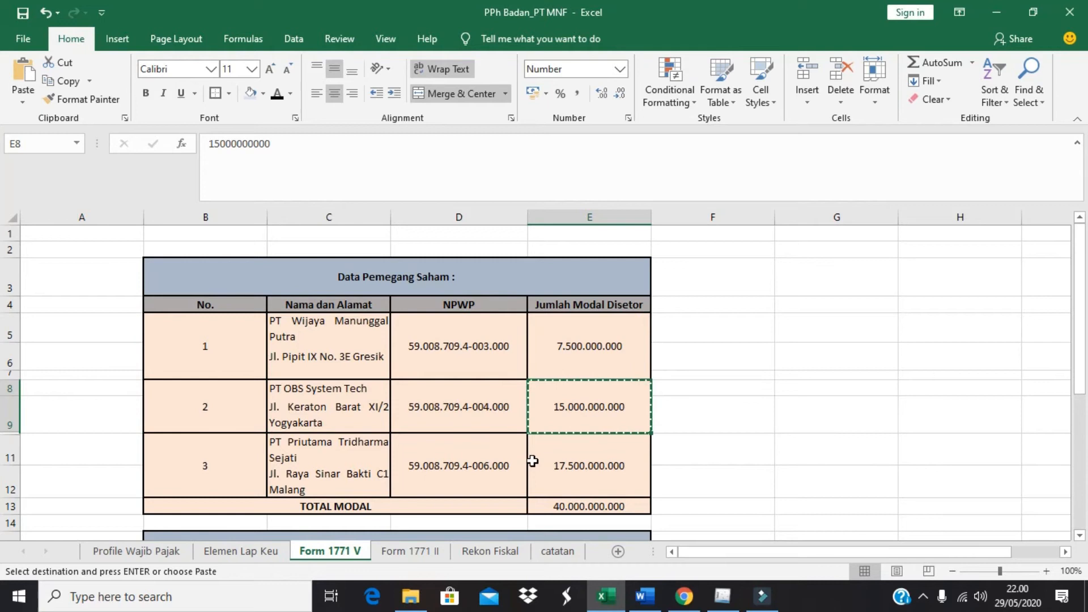
{"action": "left_click", "coordinate": [497, 461]}
{"action": "key", "text": "ctrl+c"}
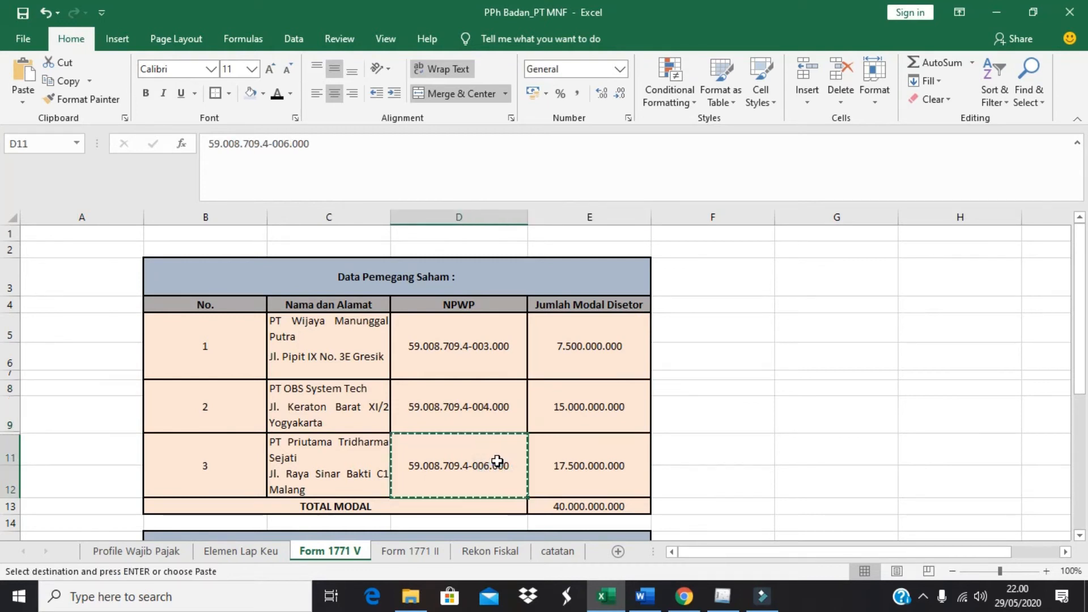
{"action": "key", "text": "alt+Tab"}
{"action": "key", "text": "Tab"}
{"action": "key", "text": "Tab"}
{"action": "key", "text": "Tab"}
{"action": "key", "text": "Tab"}
{"action": "key", "text": "Tab"}
{"action": "key", "text": "Tab"}
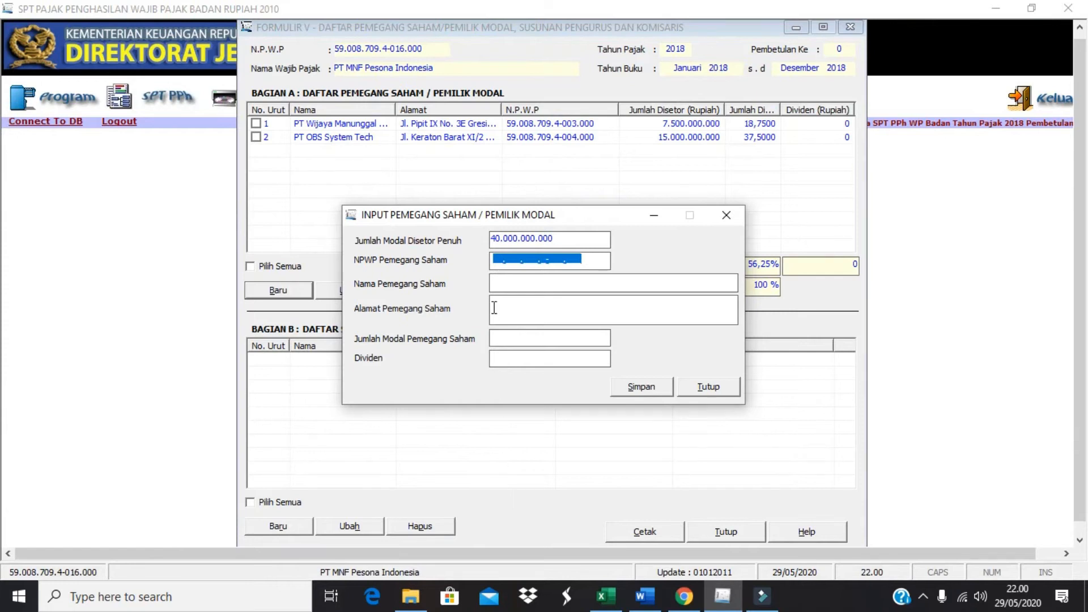
{"action": "right_click", "coordinate": [502, 260]}
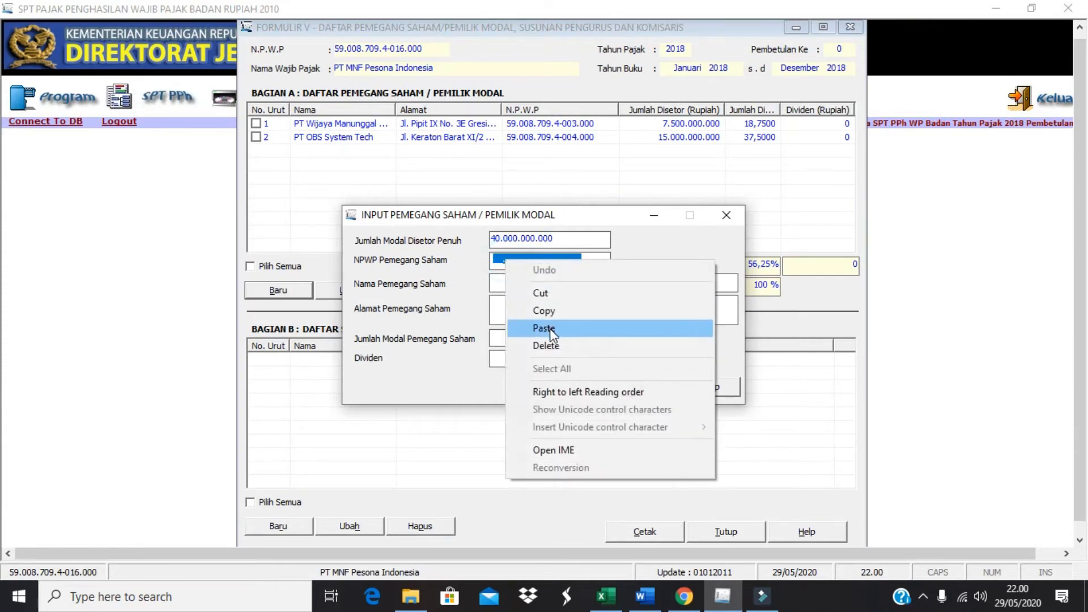
{"action": "left_click", "coordinate": [550, 327]}
Copy the third shareholder's name, PT Priutama Tridharma Sejati, from Excel into Nama Pemegang Saham in e-SPT.
{"action": "key", "text": "alt+Tab"}
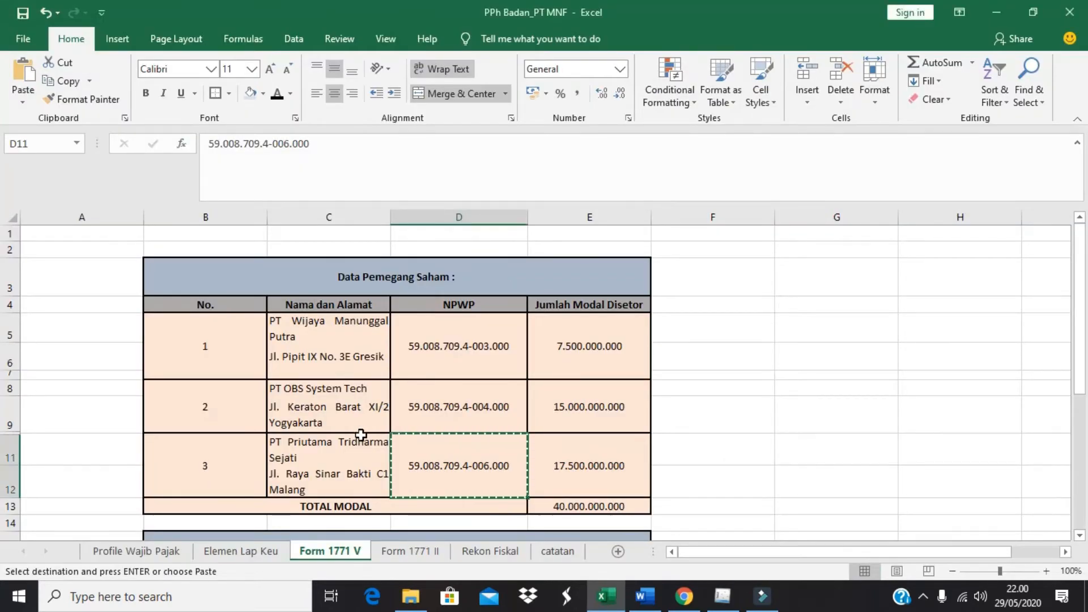
{"action": "left_click", "coordinate": [362, 436]}
{"action": "key", "text": "ctrl+c"}
{"action": "key", "text": "alt+Tab"}
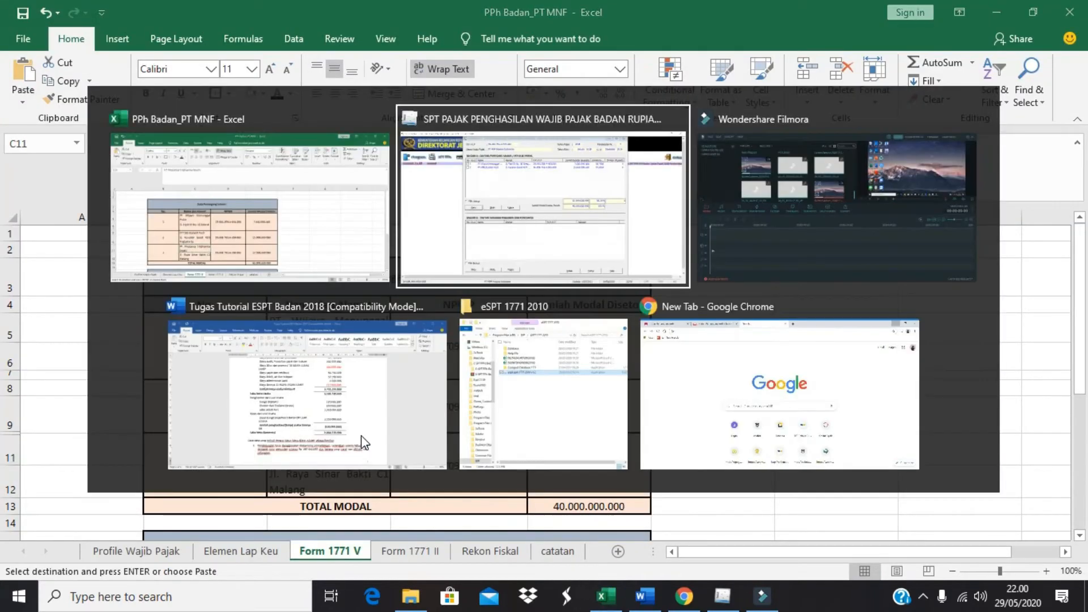
{"action": "key", "text": "ctrl+v"}
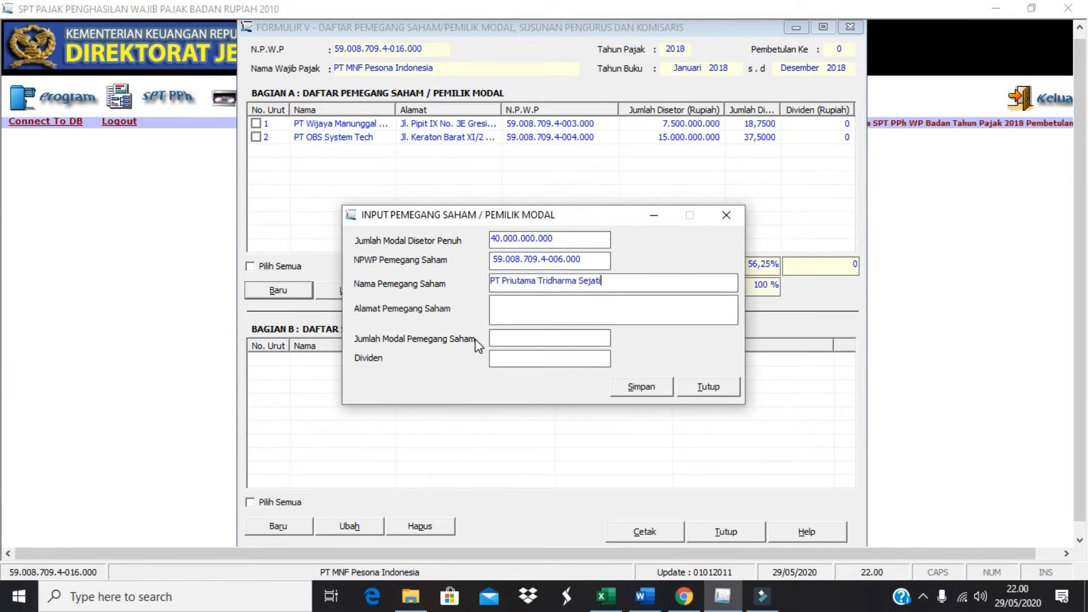
Copy the third shareholder's address from Excel into Alamat Pemegang Saham in e-SPT.
{"action": "key", "text": "alt+Tab"}
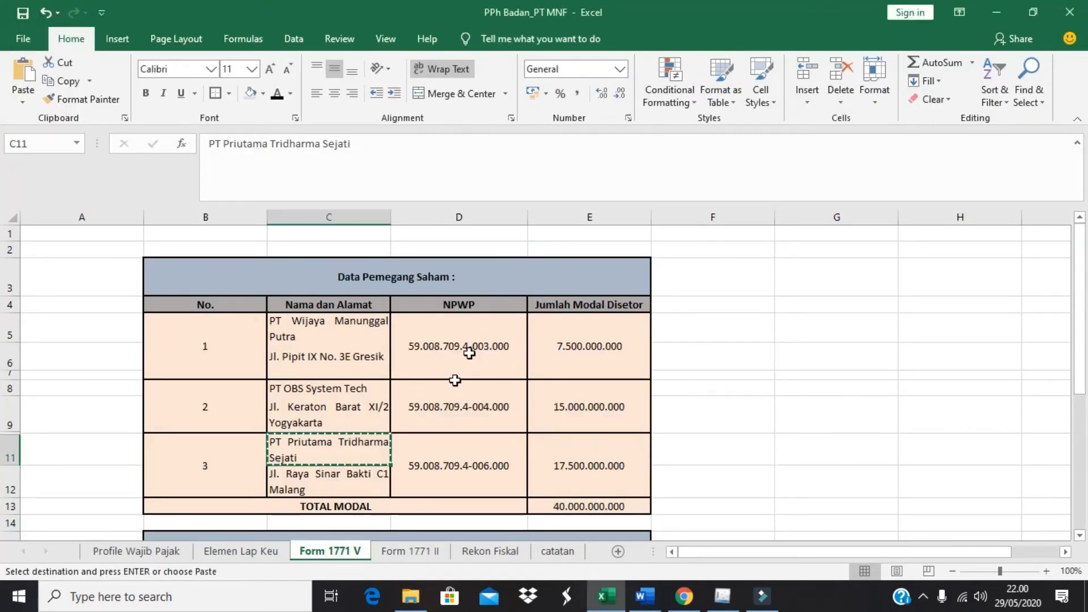
{"action": "left_click", "coordinate": [363, 475]}
{"action": "key", "text": "ctrl+c"}
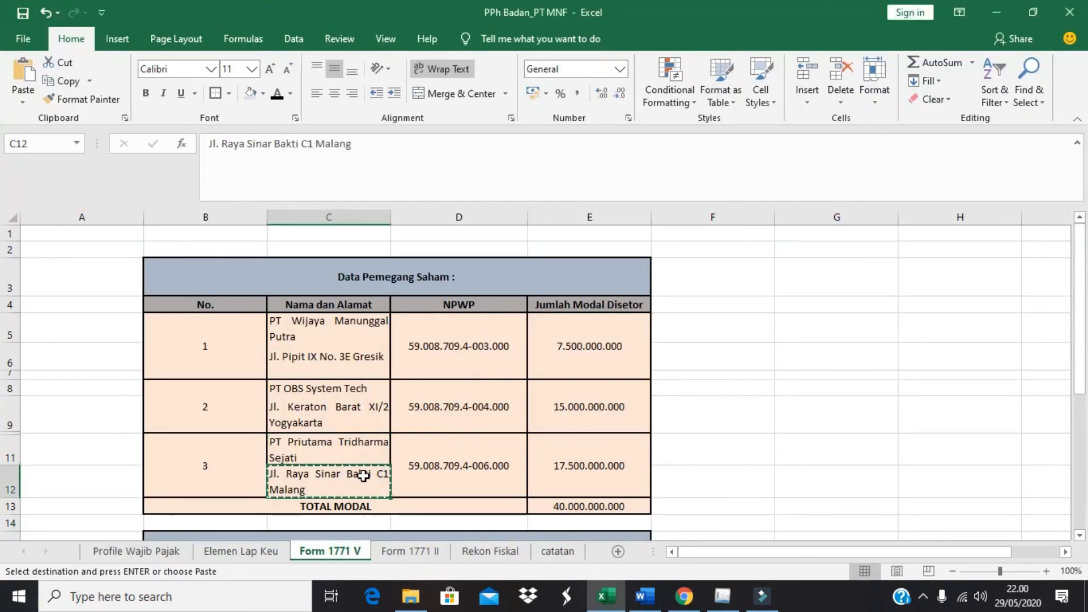
{"action": "key", "text": "alt+Tab"}
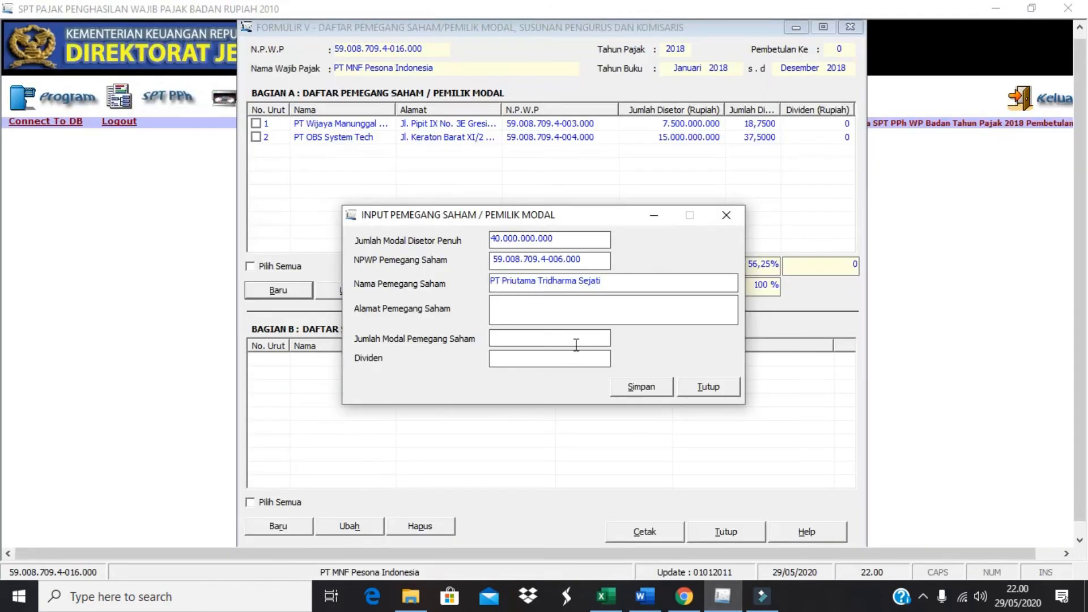
{"action": "left_click", "coordinate": [553, 322]}
{"action": "key", "text": "ctrl+v"}
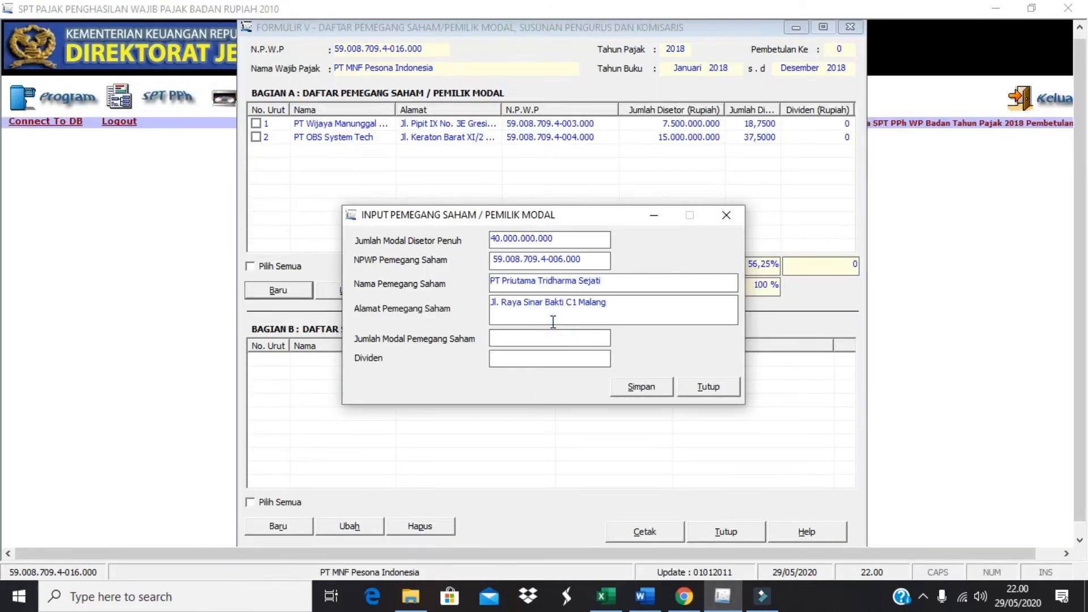
Copy the third shareholder's paid-in capital, 17.500.000.000, from Excel into Jumlah Modal Pemegang Saham in e-SPT.
{"action": "key", "text": "alt+Tab"}
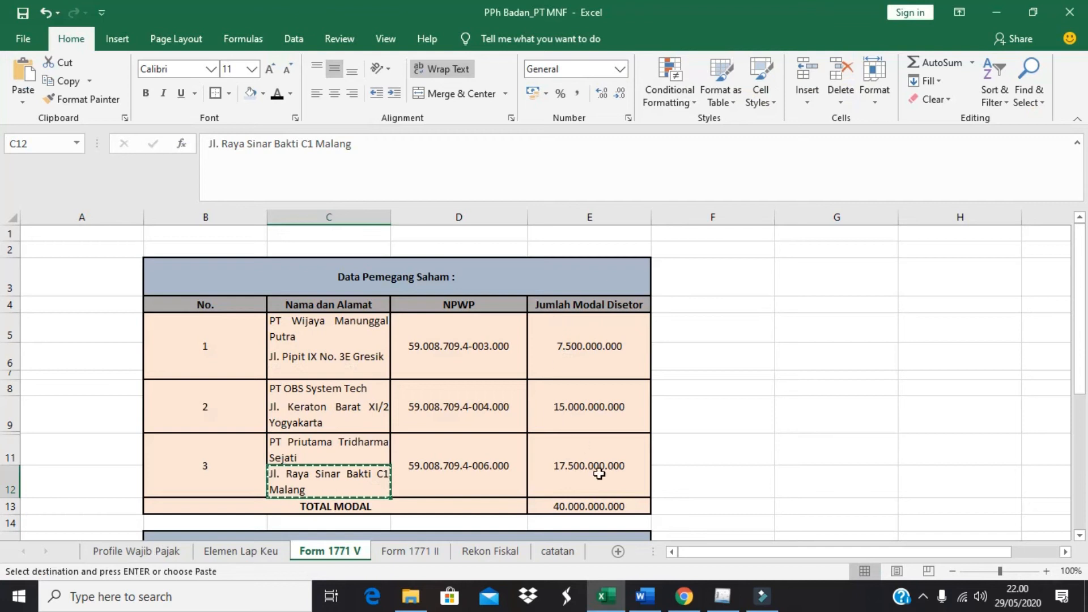
{"action": "left_click", "coordinate": [599, 474]}
{"action": "key", "text": "ctrl+c"}
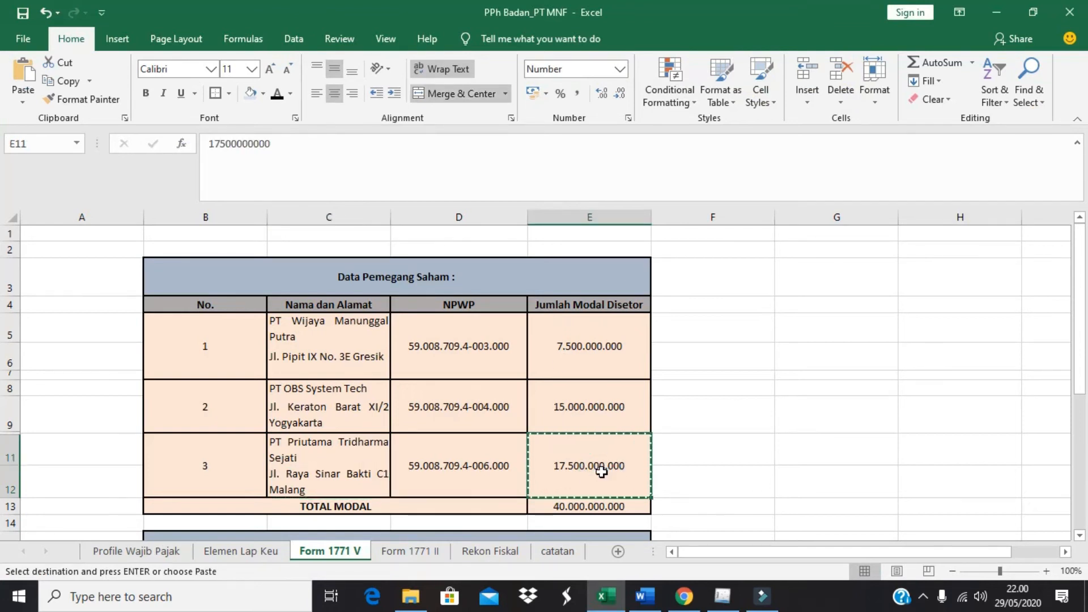
{"action": "key", "text": "alt+Tab"}
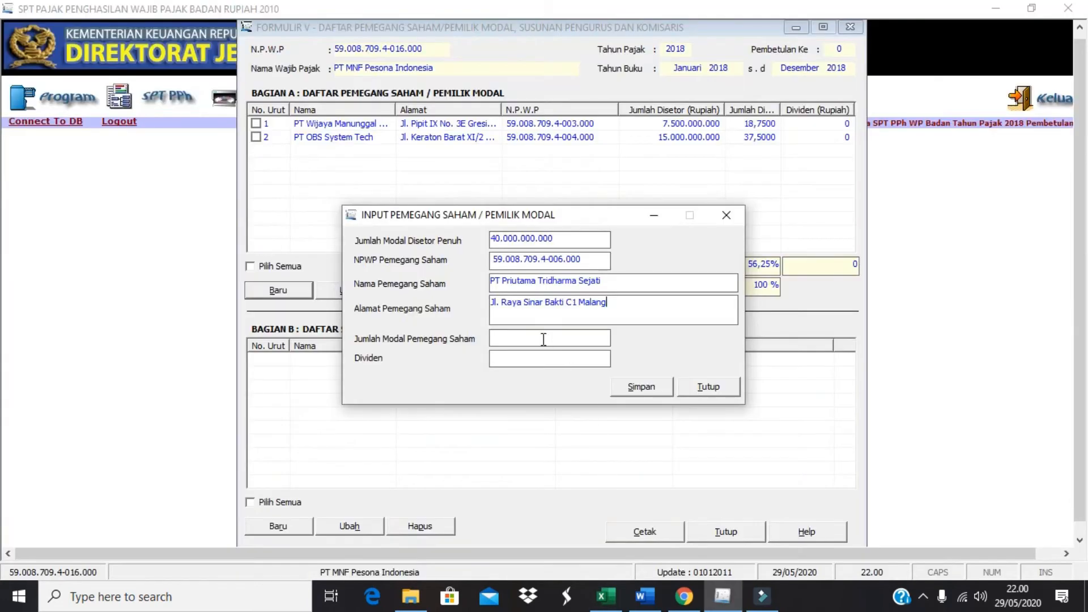
{"action": "right_click", "coordinate": [542, 339]}
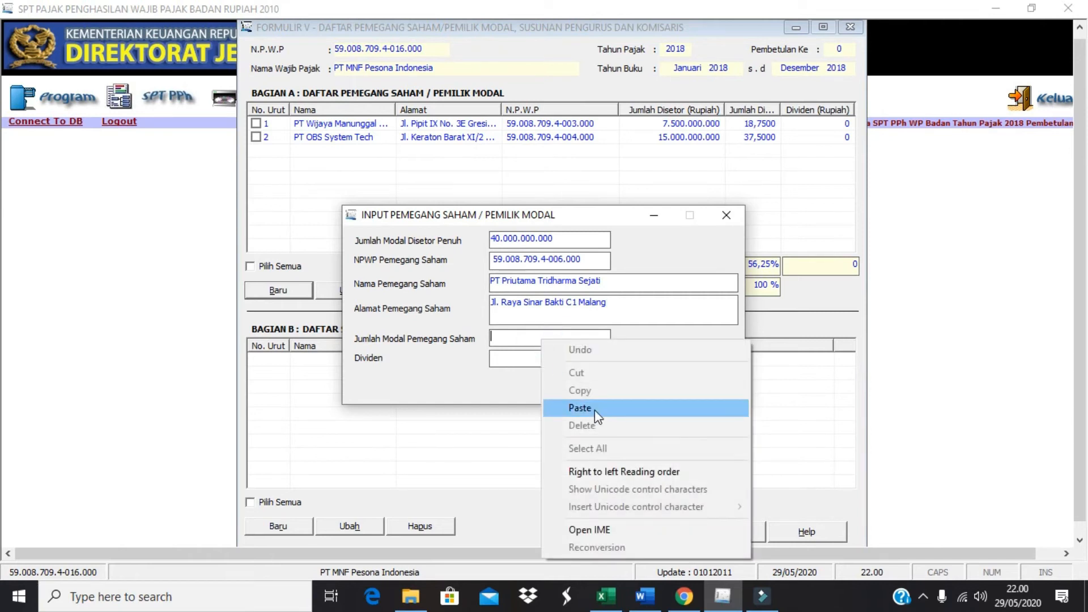
{"action": "left_click", "coordinate": [594, 410]}
Set Dividen to 0, save the third shareholder's entry and close the shareholder input form.
{"action": "left_click", "coordinate": [529, 357]}
{"action": "type", "text": "0"}
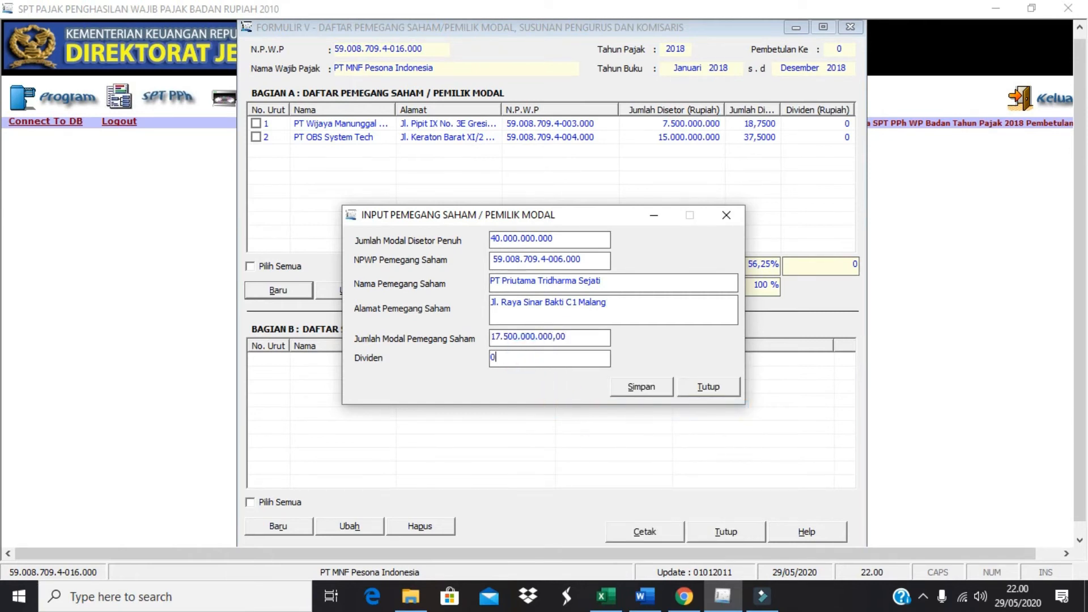
{"action": "left_click", "coordinate": [640, 388]}
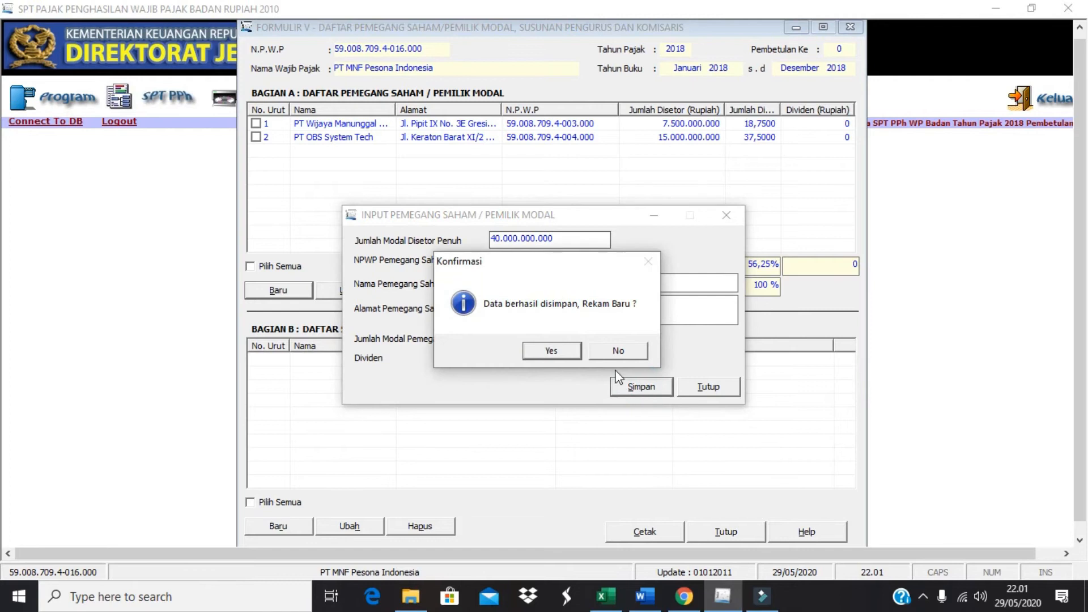
{"action": "left_click", "coordinate": [552, 352]}
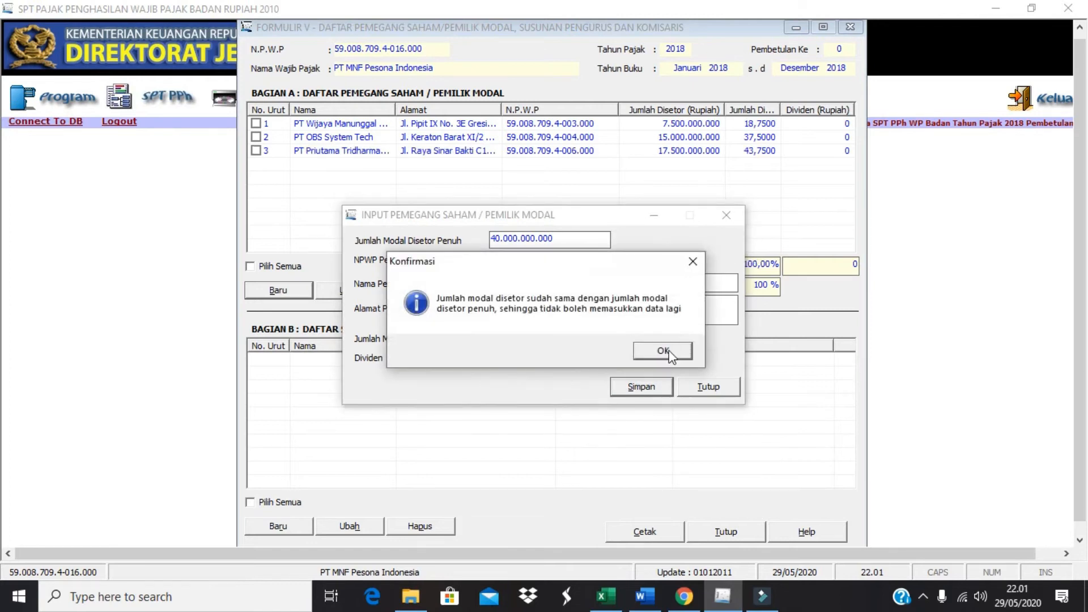
{"action": "left_click", "coordinate": [670, 355]}
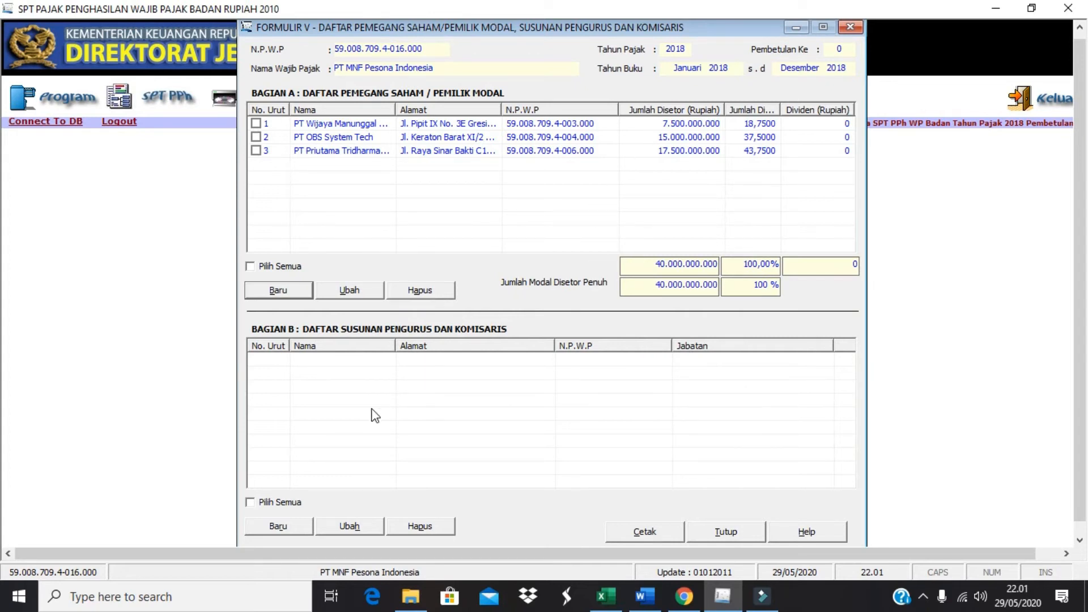
Start a new Bagian B record and copy the first officer's NPWP from Excel into its N.P.W.P field in e-SPT.
{"action": "left_click", "coordinate": [278, 526]}
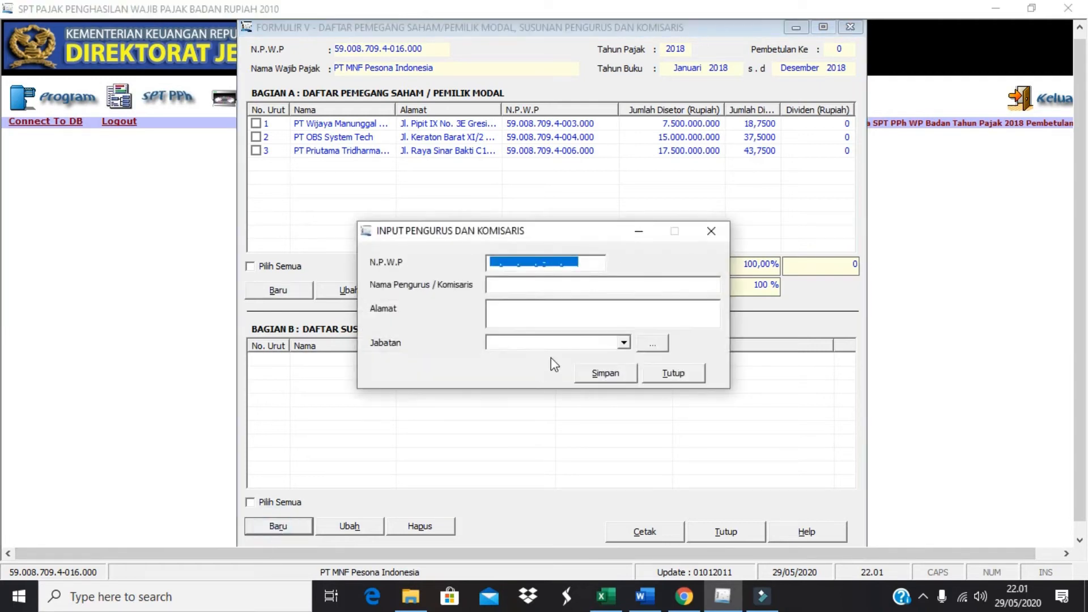
{"action": "key", "text": "alt+Tab"}
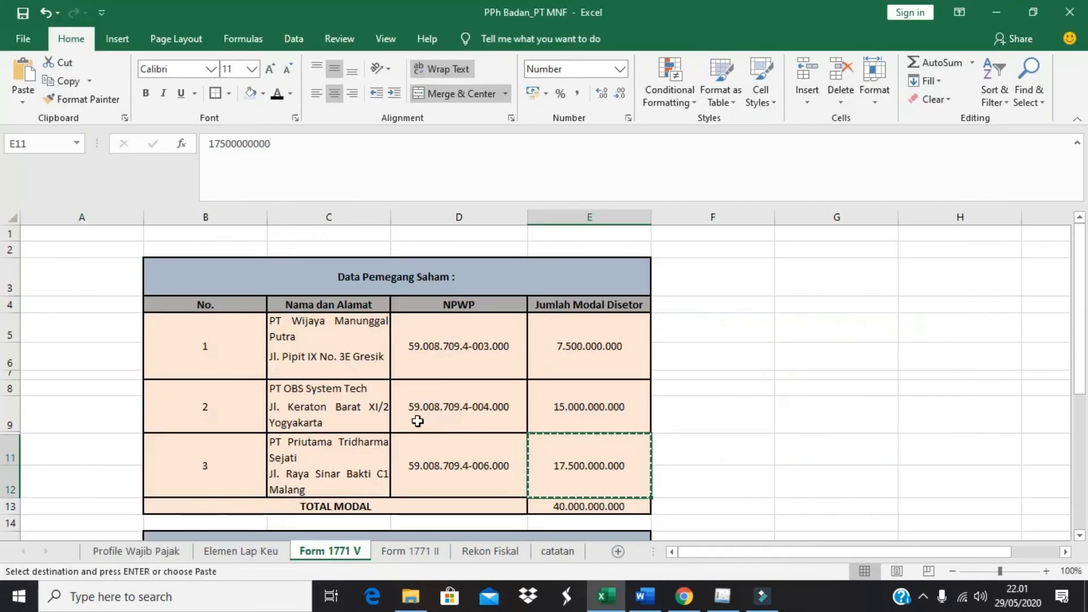
{"action": "scroll", "coordinate": [416, 418], "scroll_direction": "down", "scroll_amount": 4}
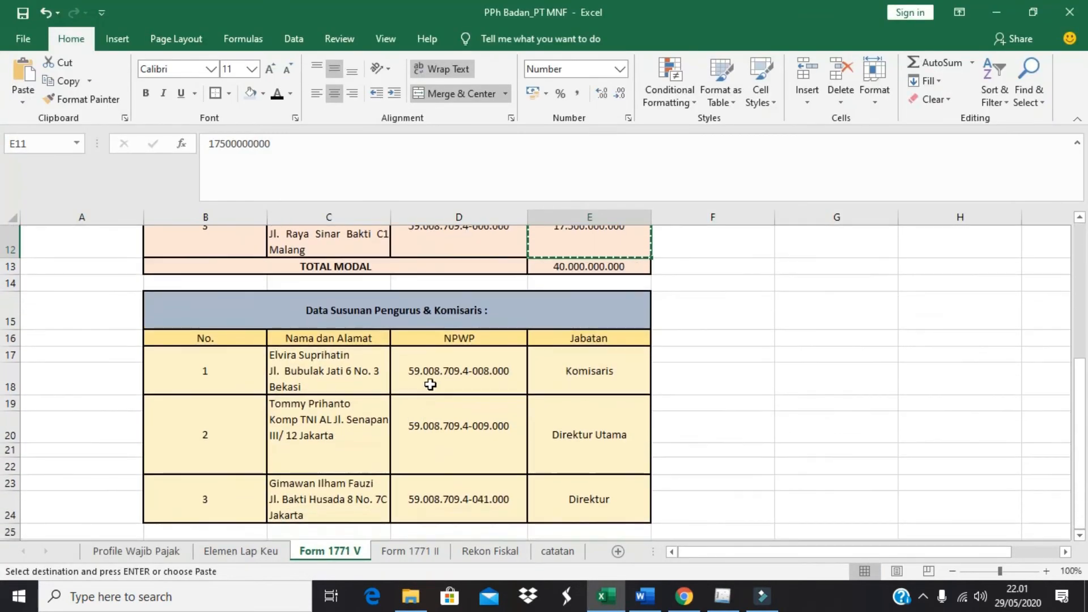
{"action": "left_click", "coordinate": [440, 378]}
{"action": "key", "text": "ctrl+c"}
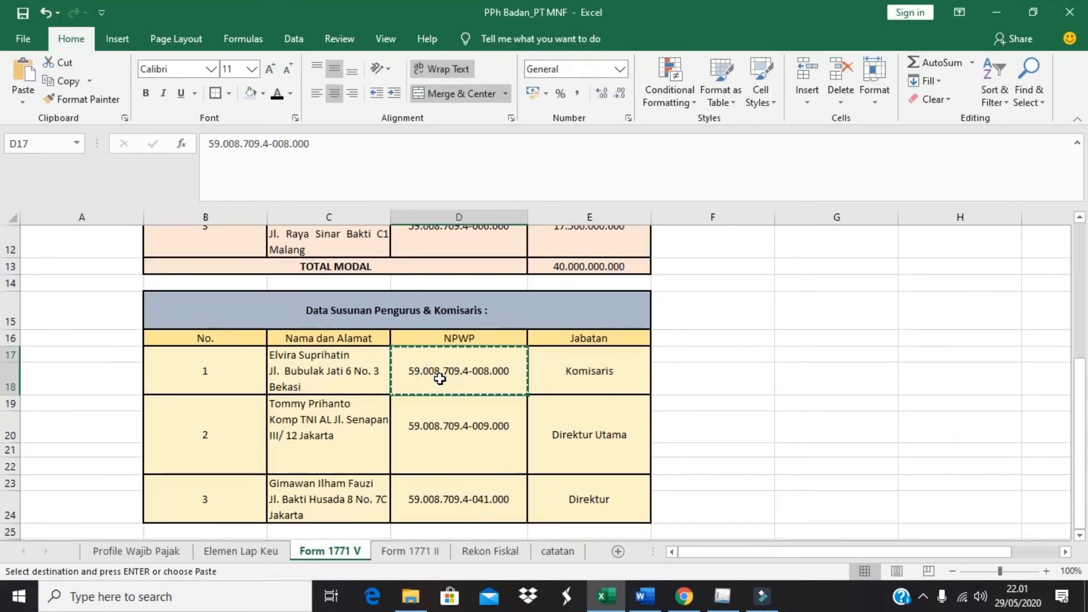
{"action": "key", "text": "alt+Tab"}
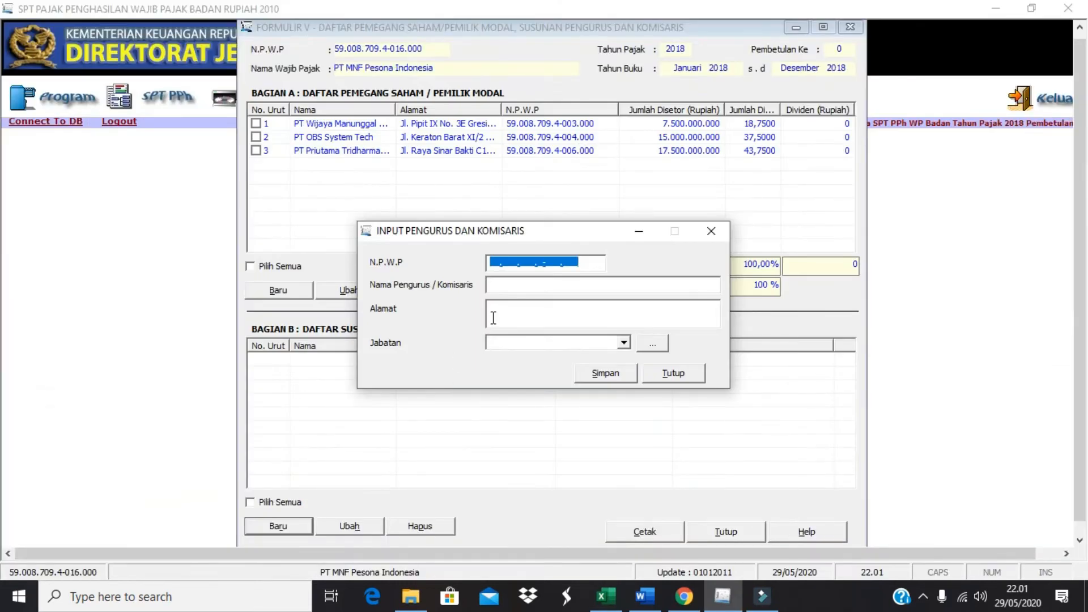
{"action": "right_click", "coordinate": [503, 258]}
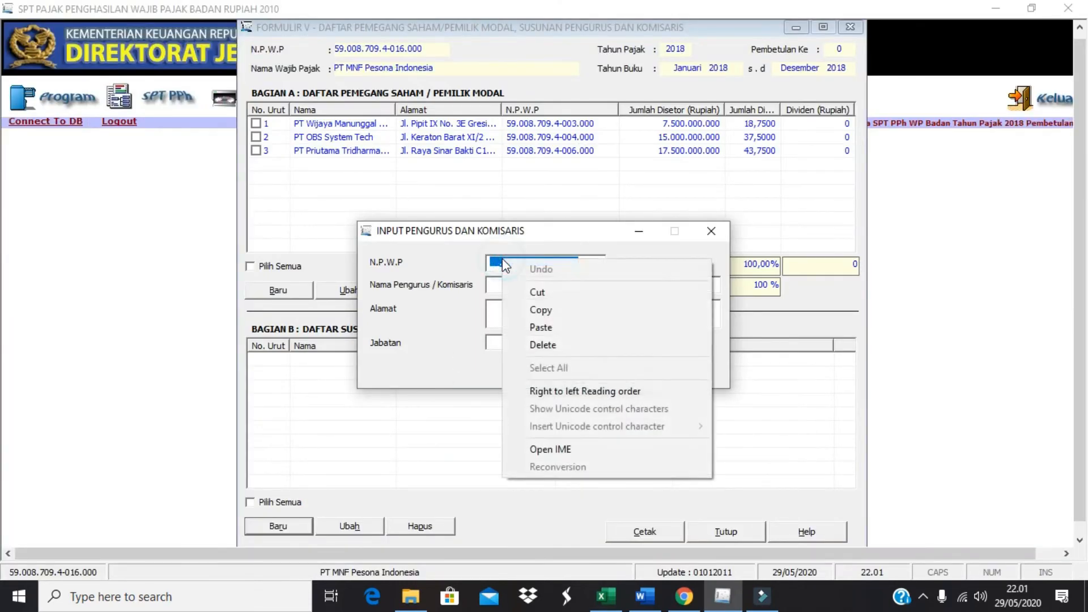
{"action": "left_click", "coordinate": [545, 327]}
Copy the first officer's full name from Excel into Nama Pengurus / Komisaris in e-SPT.
{"action": "left_click", "coordinate": [515, 286]}
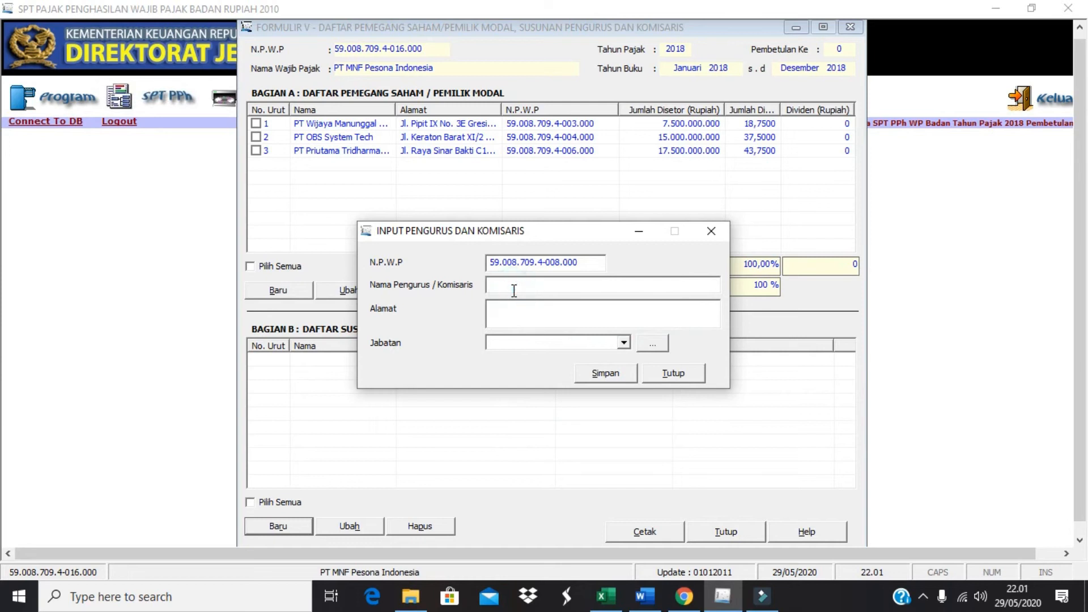
{"action": "key", "text": "alt+Tab"}
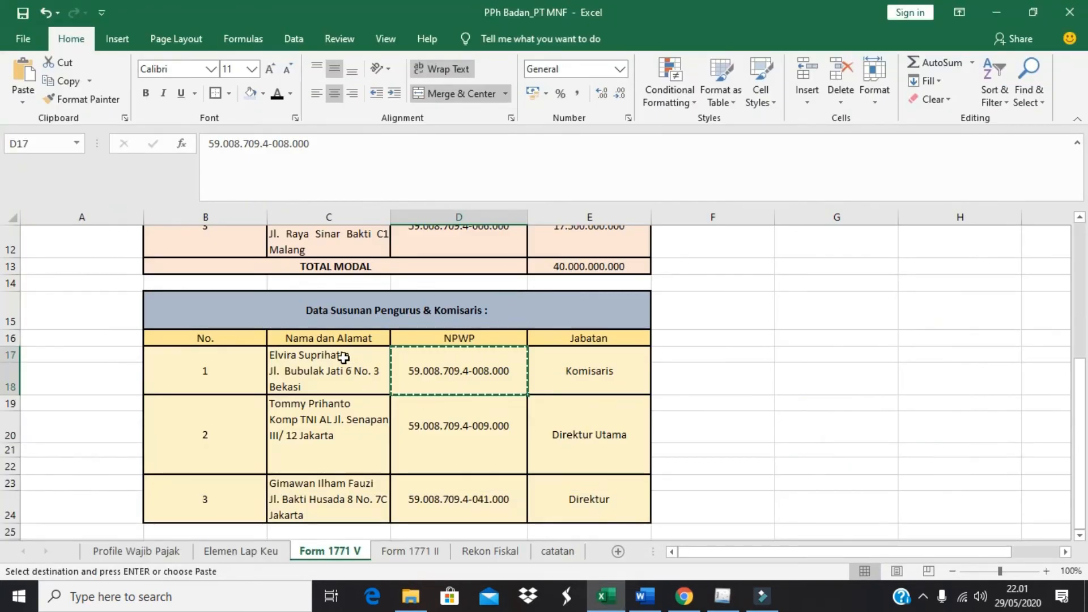
{"action": "left_click", "coordinate": [341, 356]}
{"action": "key", "text": "ctrl+c"}
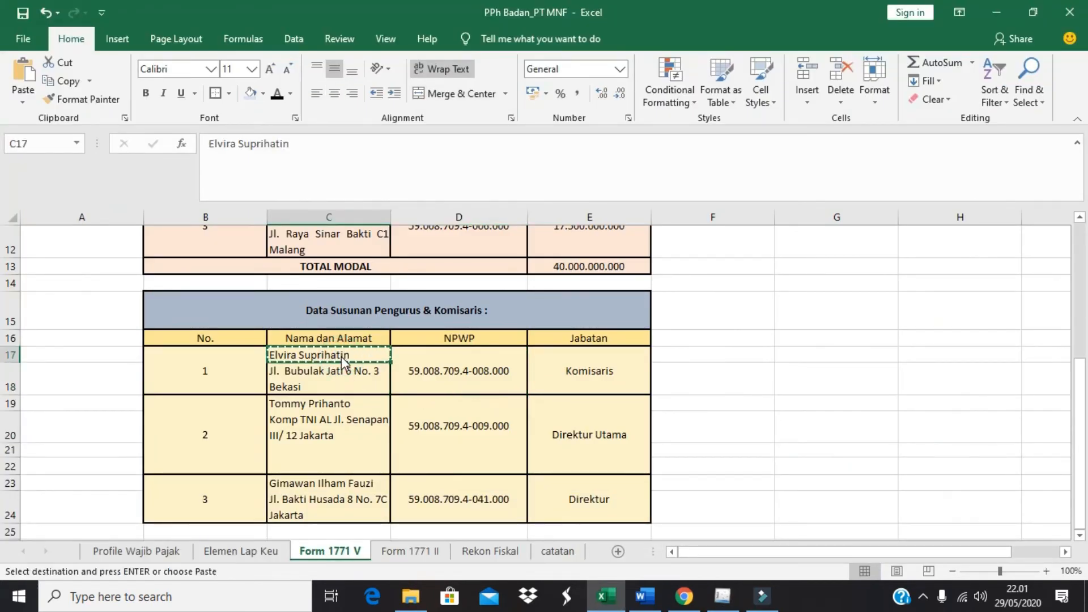
{"action": "key", "text": "alt+Tab"}
{"action": "key", "text": "ctrl+v"}
Copy the first officer's address from Excel into Alamat in e-SPT.
{"action": "key", "text": "alt+Tab"}
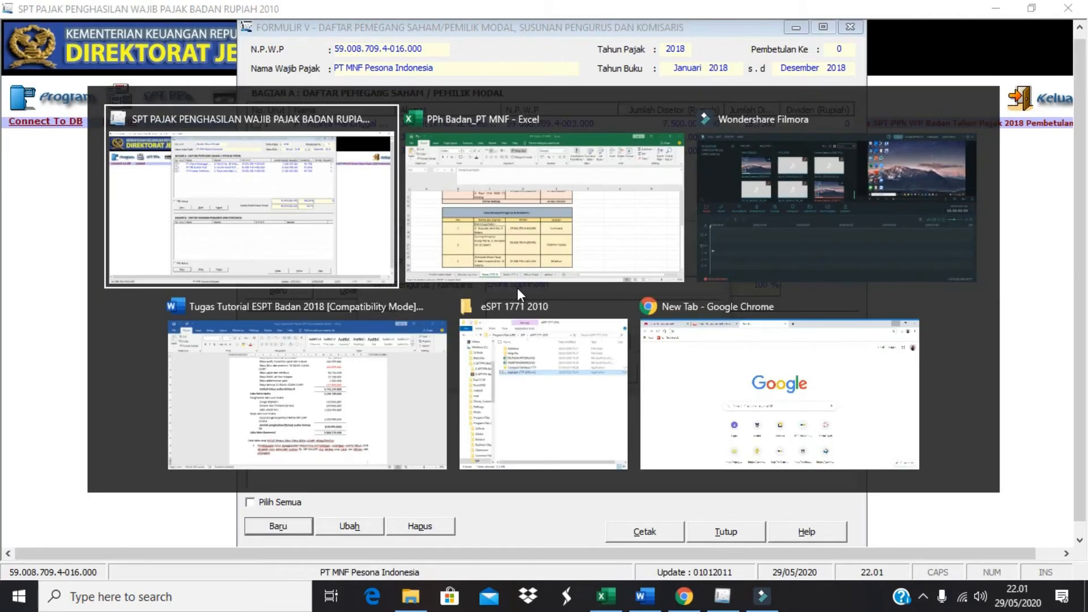
{"action": "left_click", "coordinate": [335, 386]}
{"action": "key", "text": "ctrl+c"}
{"action": "key", "text": "alt+Tab"}
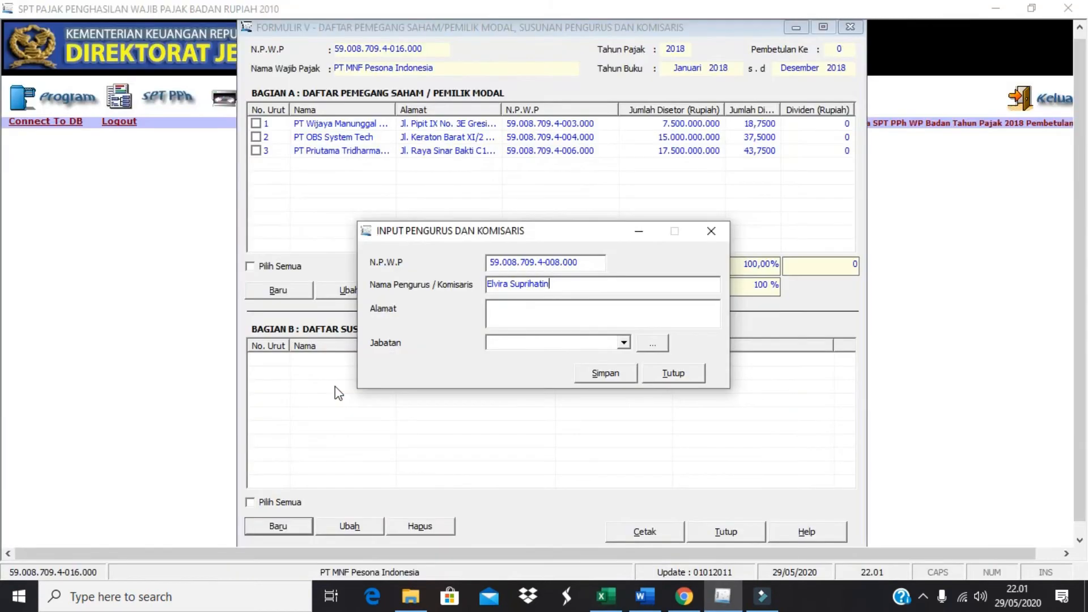
{"action": "key", "text": "ctrl+v"}
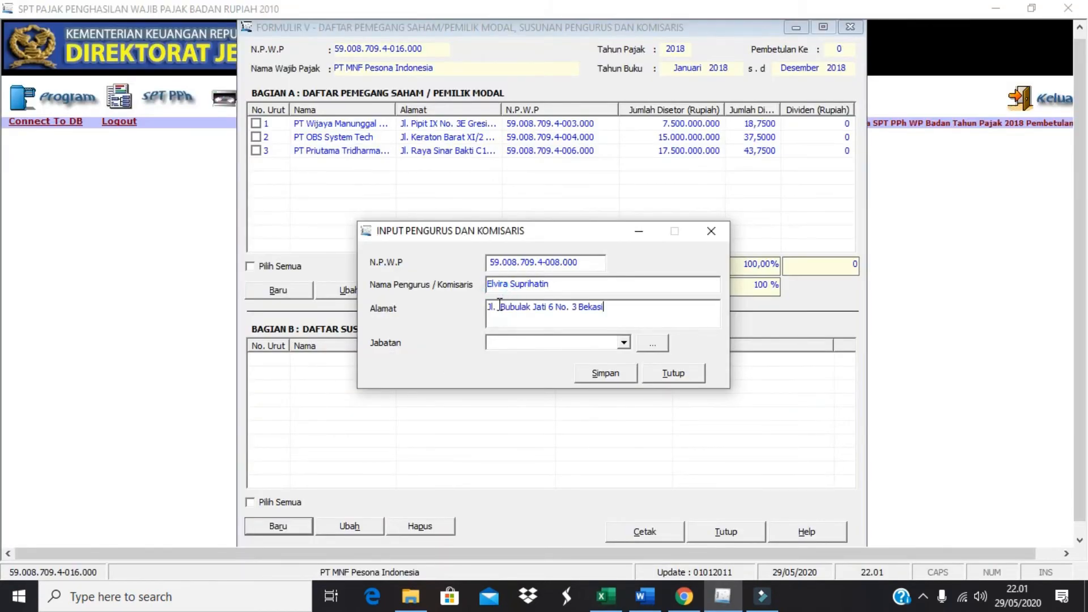
Copy the first officer's position from Excel, set Jabatan to Komisaris in e-SPT, save the entry and continue with a new record.
{"action": "key", "text": "alt+Tab"}
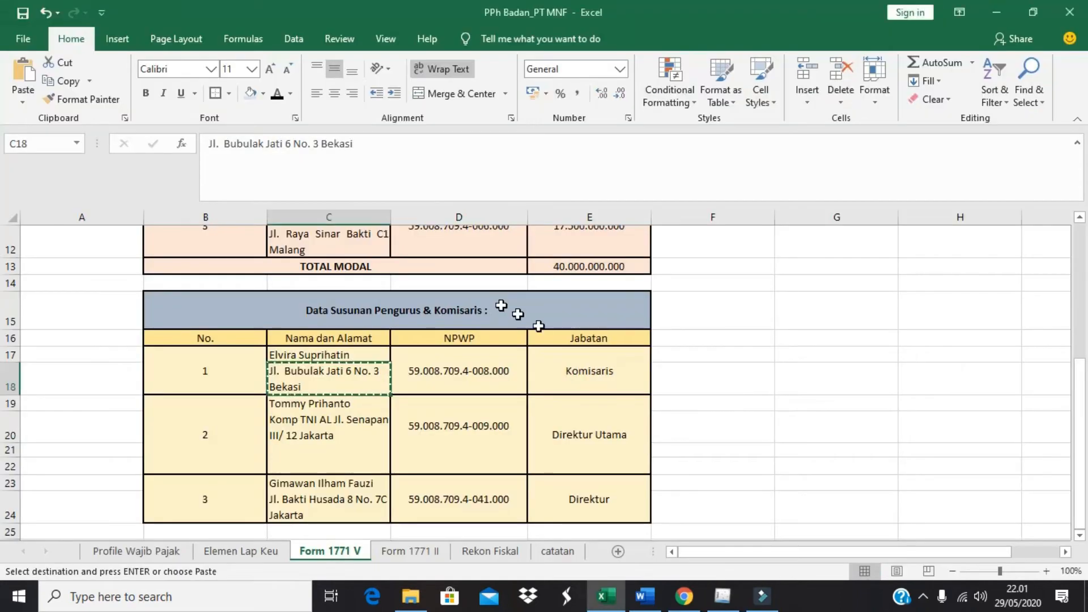
{"action": "left_click", "coordinate": [591, 372]}
{"action": "key", "text": "ctrl+c"}
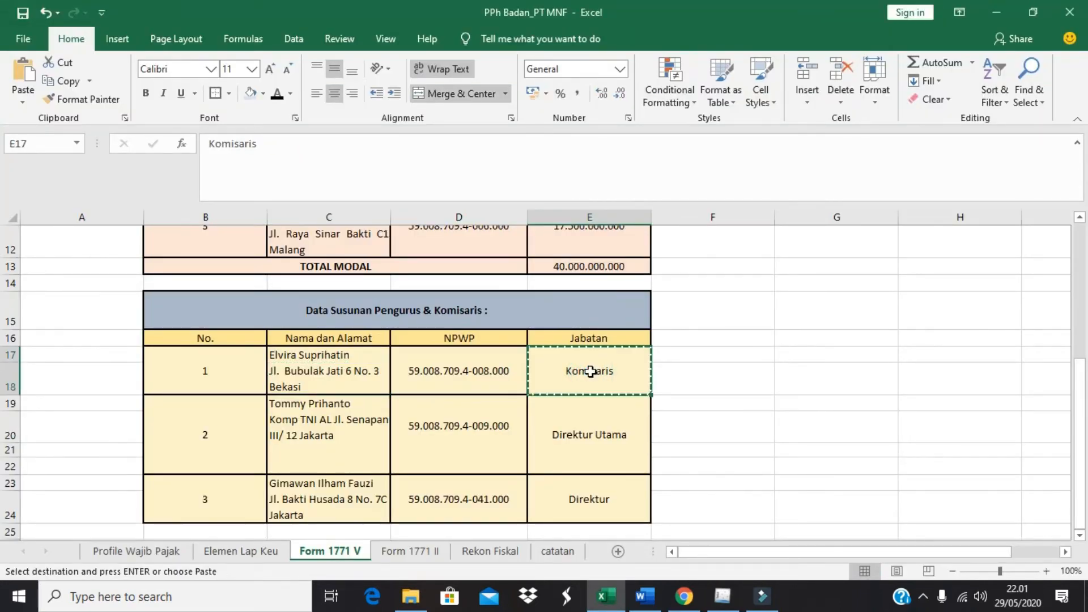
{"action": "key", "text": "alt+Tab"}
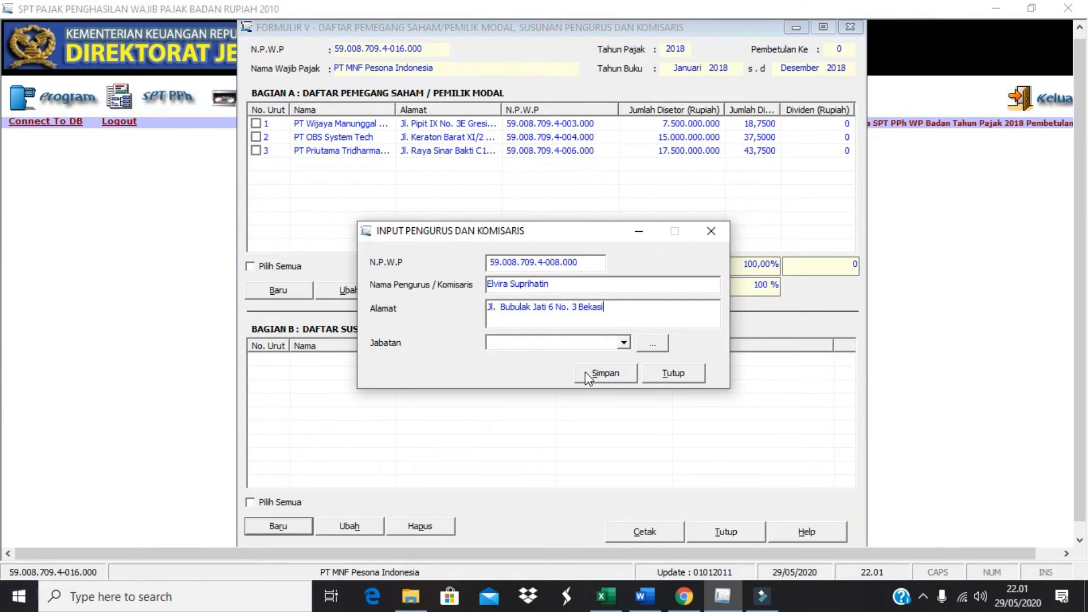
{"action": "left_click", "coordinate": [533, 344]}
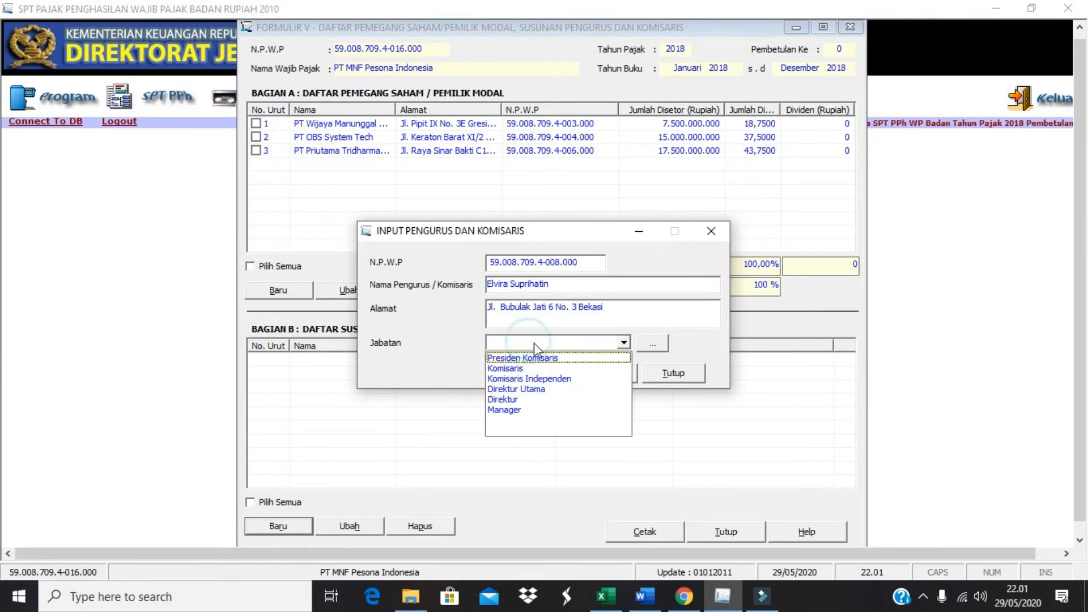
{"action": "left_click", "coordinate": [549, 369]}
{"action": "left_click", "coordinate": [606, 374]}
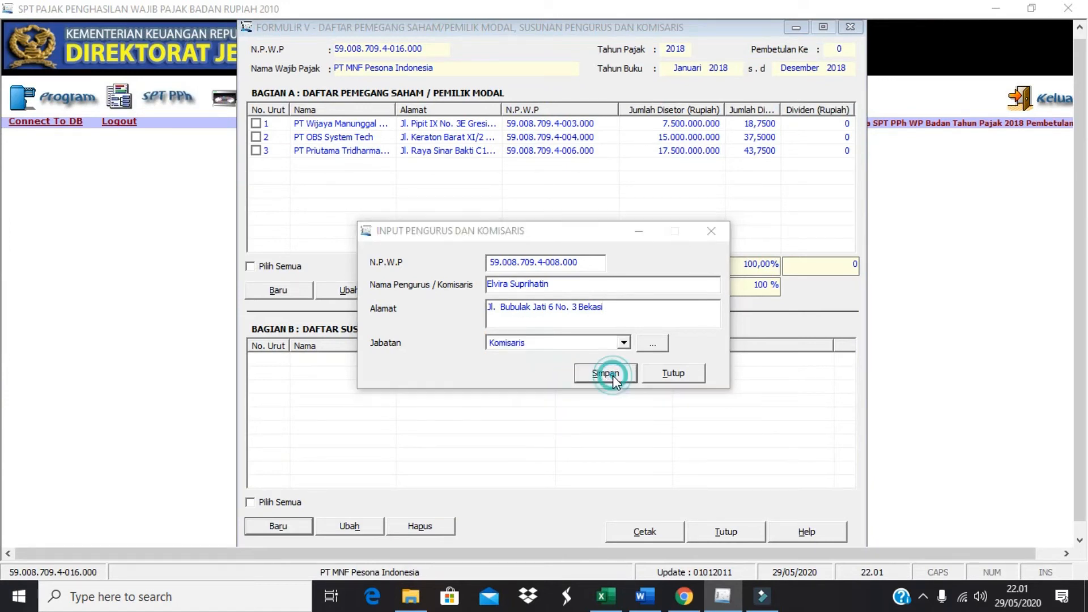
{"action": "left_click", "coordinate": [559, 350]}
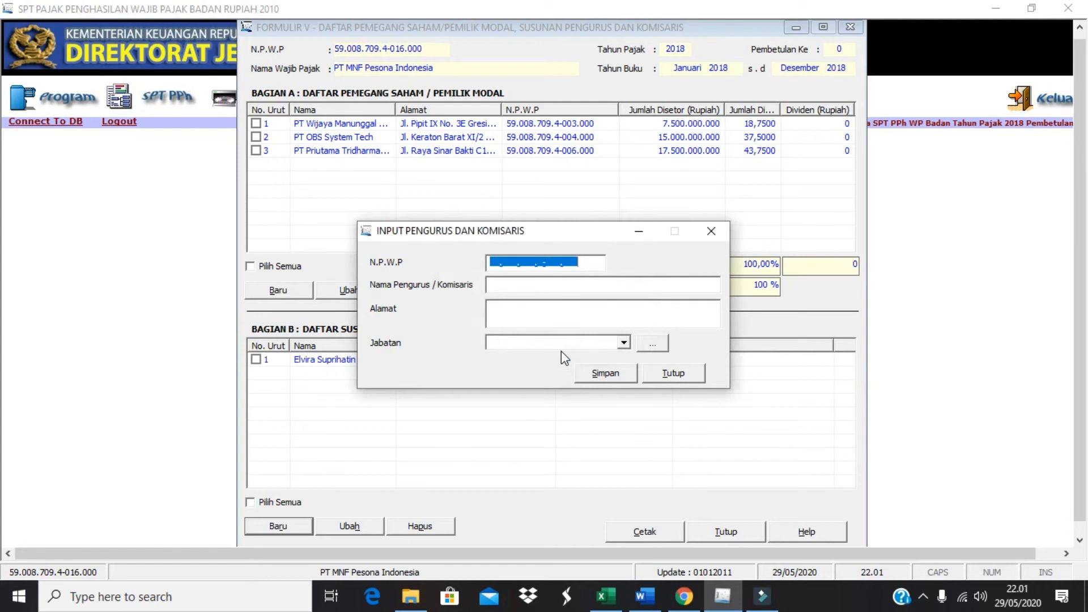
Copy the second officer's NPWP from Excel into the N.P.W.P field of the new e-SPT record.
{"action": "key", "text": "alt+Tab"}
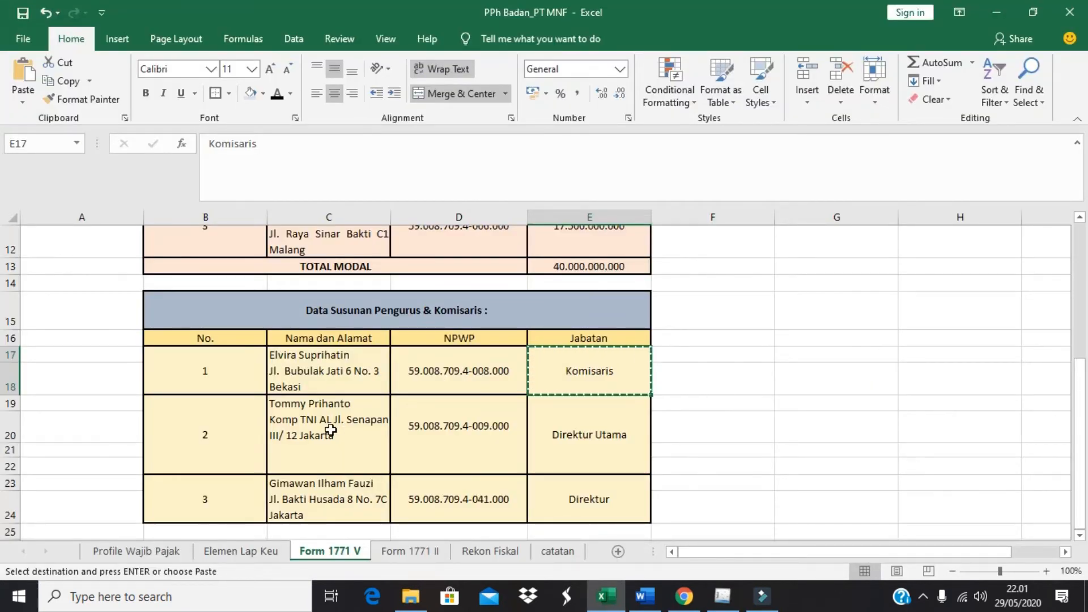
{"action": "left_click", "coordinate": [434, 425]}
{"action": "key", "text": "ctrl+c"}
{"action": "key", "text": "alt+Tab"}
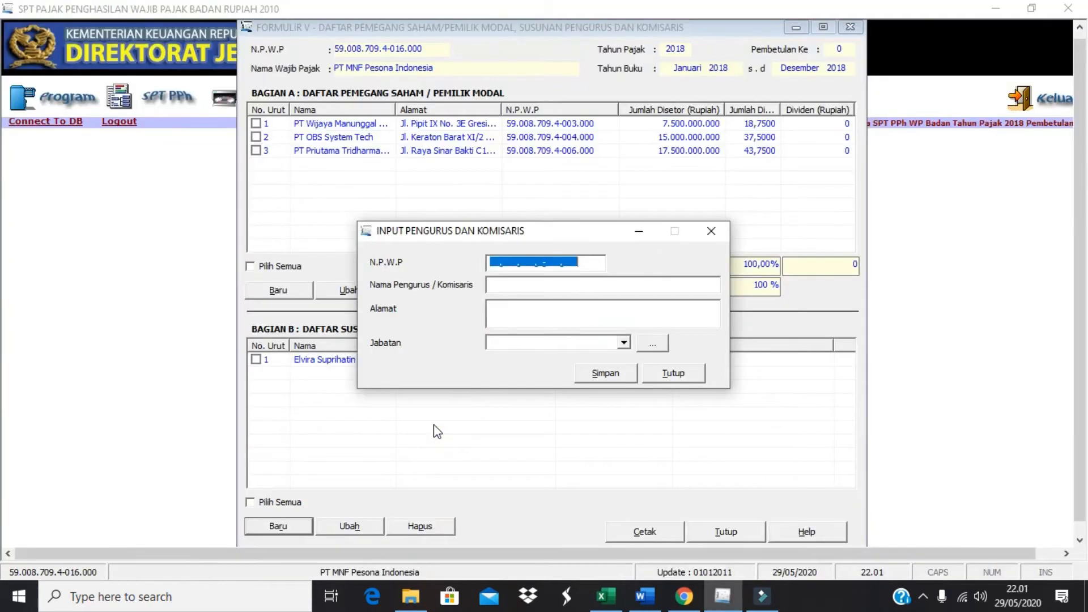
{"action": "right_click", "coordinate": [499, 261]}
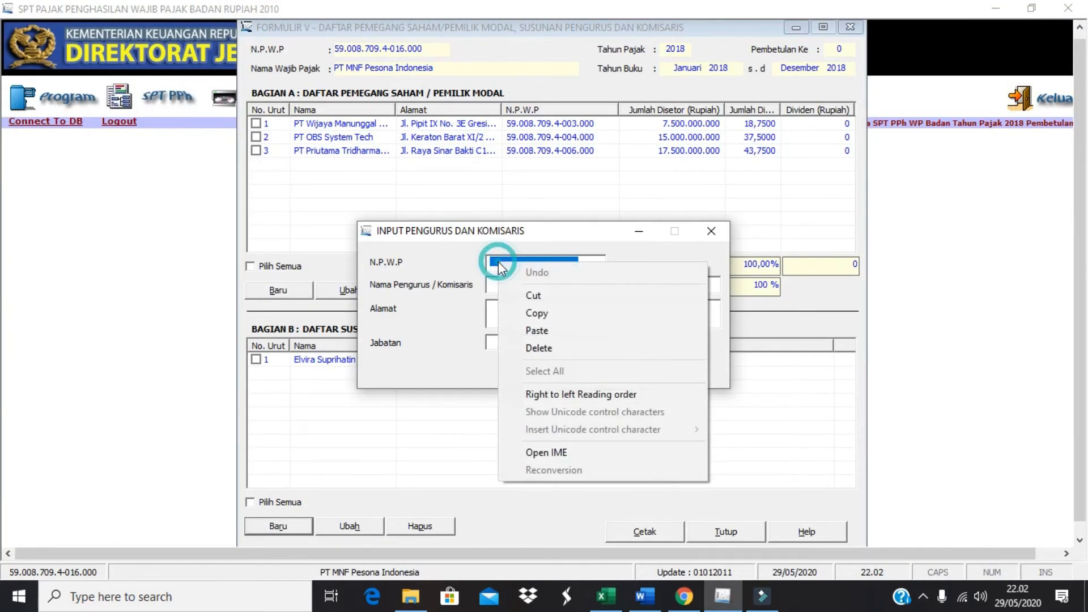
{"action": "left_click", "coordinate": [553, 325]}
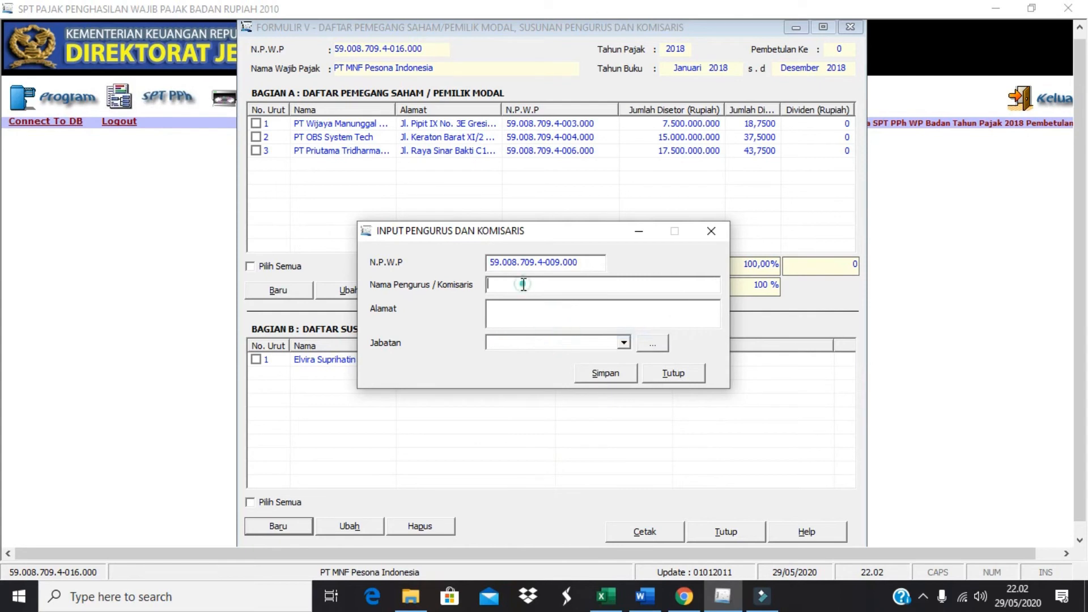
Copy the second officer's full name from Excel into Nama Pengurus / Komisaris in e-SPT.
{"action": "key", "text": "alt+Tab"}
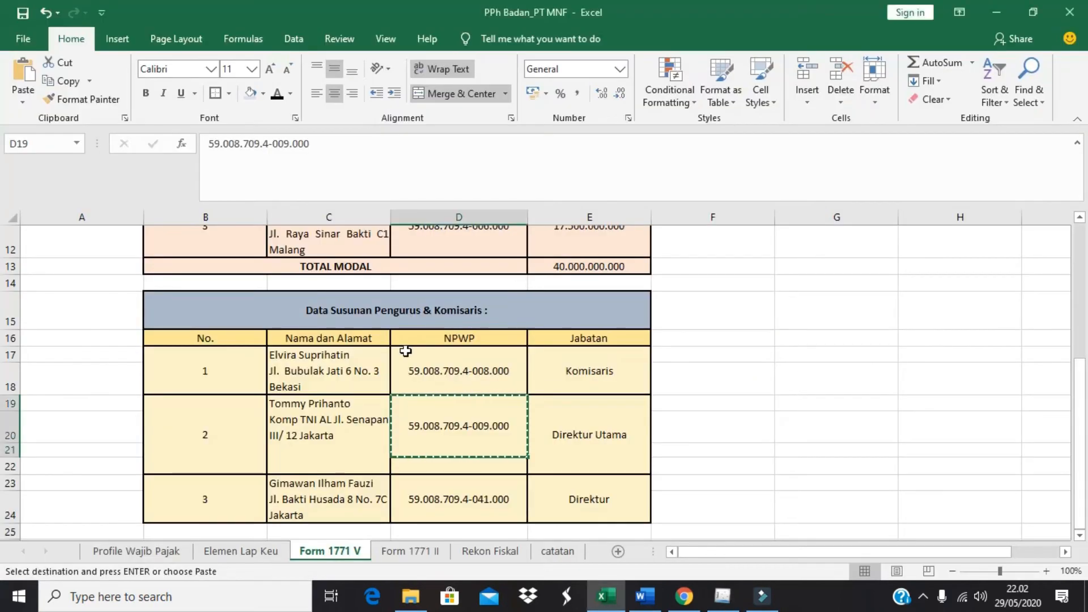
{"action": "left_click", "coordinate": [351, 401]}
{"action": "key", "text": "ctrl+c"}
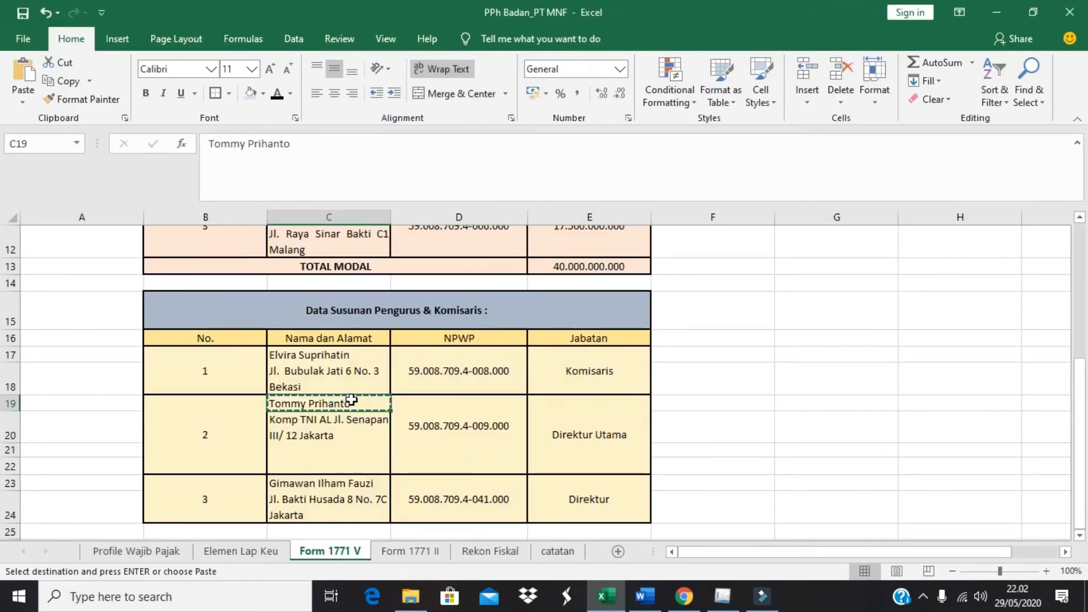
{"action": "key", "text": "alt+Tab"}
{"action": "key", "text": "ctrl+v"}
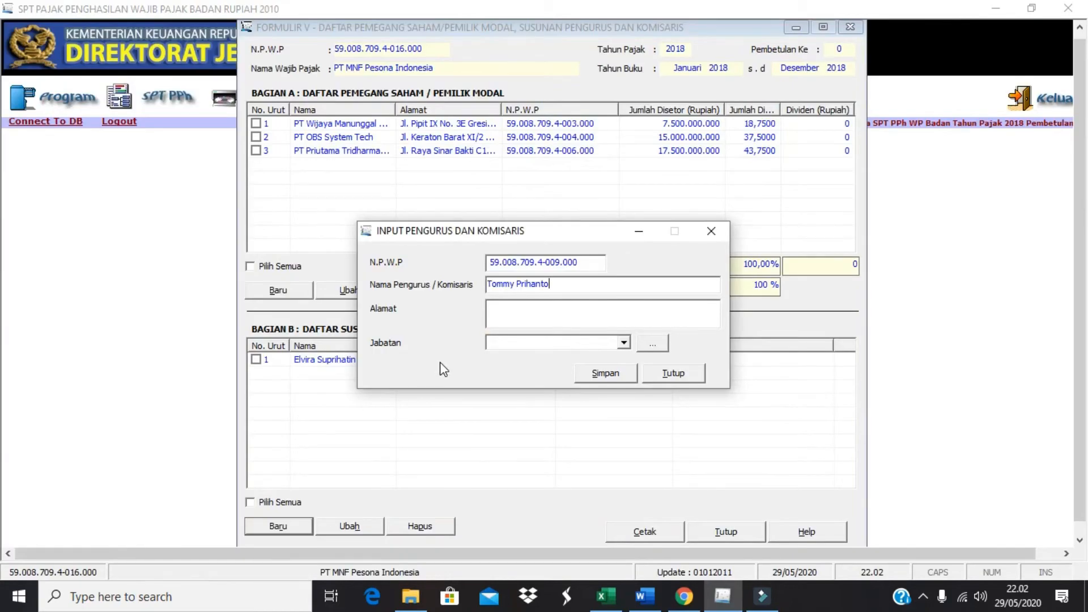
Copy the second officer's address from Excel into Alamat in e-SPT.
{"action": "key", "text": "alt+Tab"}
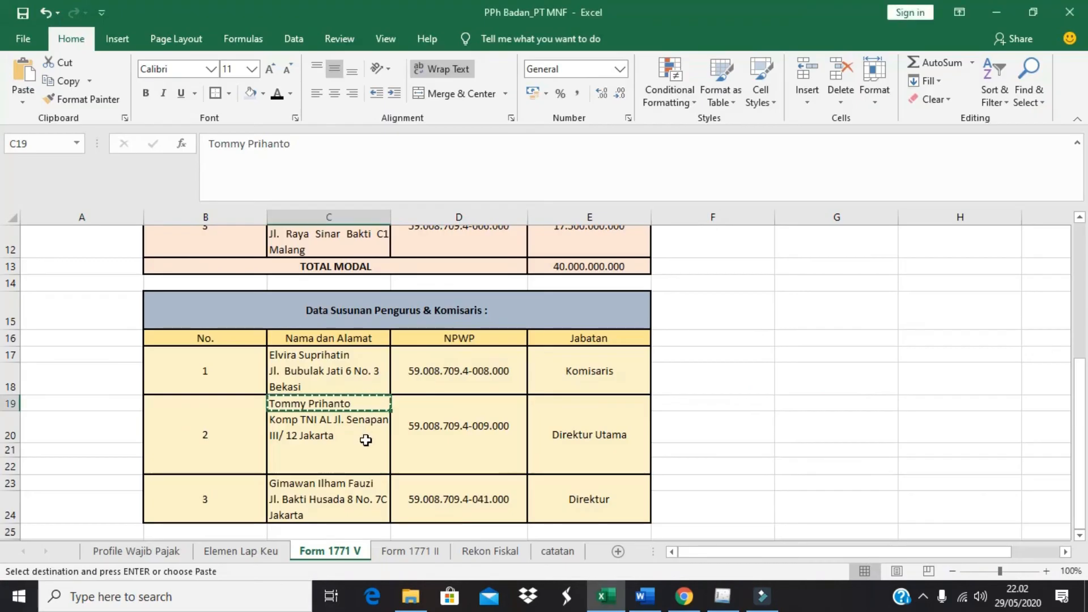
{"action": "left_click", "coordinate": [366, 439]}
{"action": "key", "text": "Escape"}
{"action": "key", "text": "ctrl+c"}
{"action": "key", "text": "alt+Tab"}
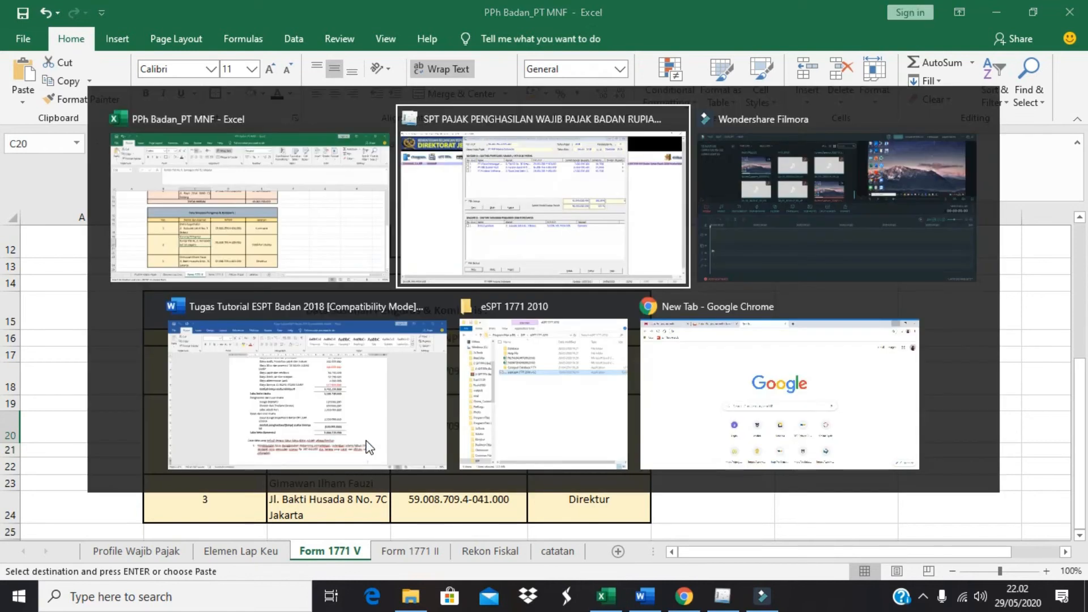
{"action": "left_click", "coordinate": [511, 310]}
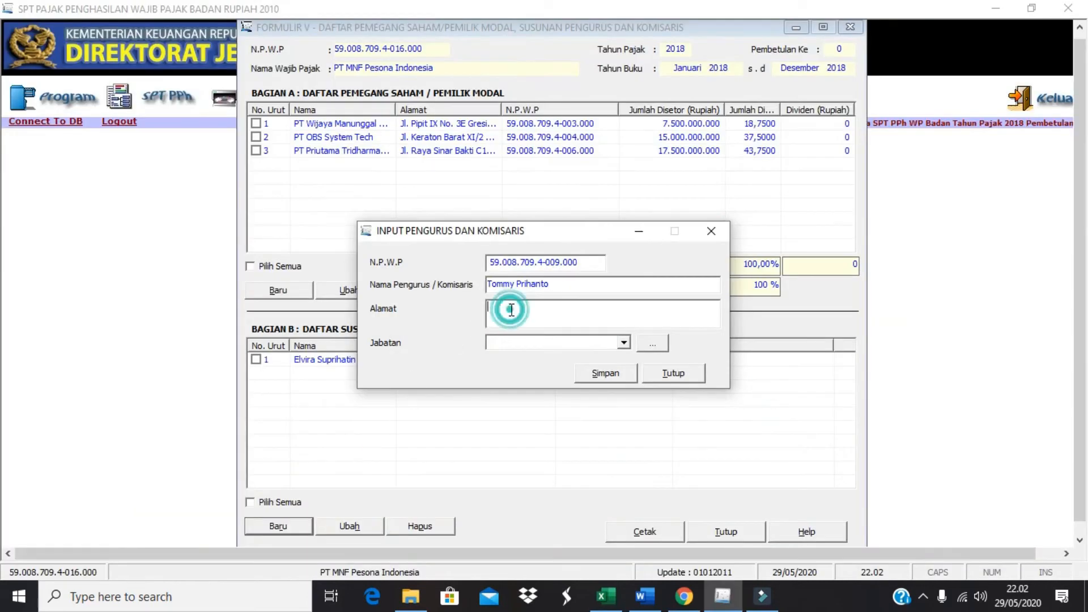
{"action": "key", "text": "ctrl+v"}
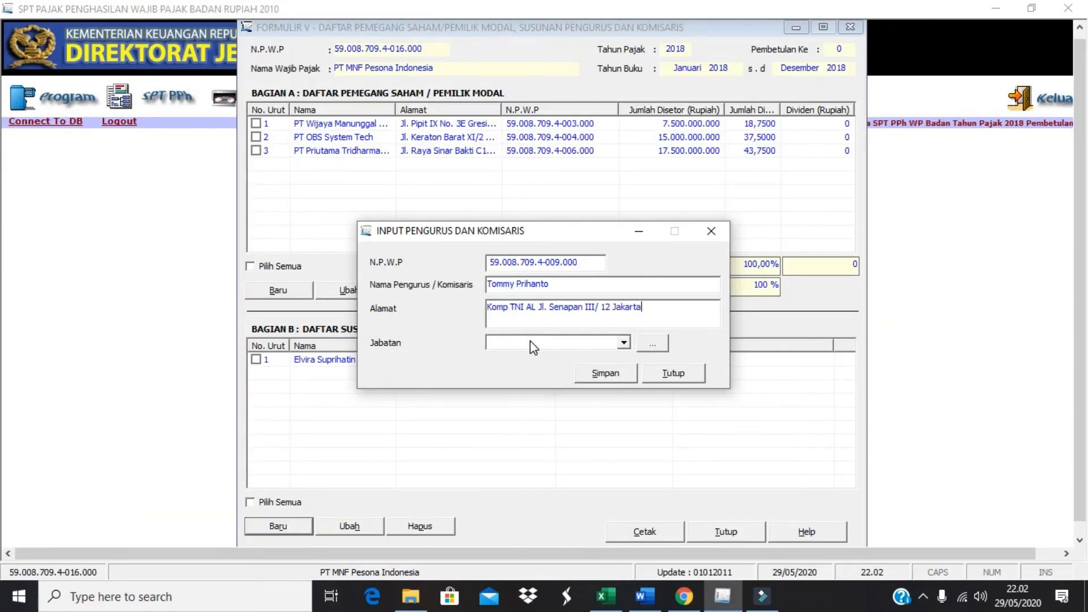
Check the second officer's position in Excel, set Jabatan to Direktur Utama in e-SPT, save and continue with a new record.
{"action": "key", "text": "alt+Tab"}
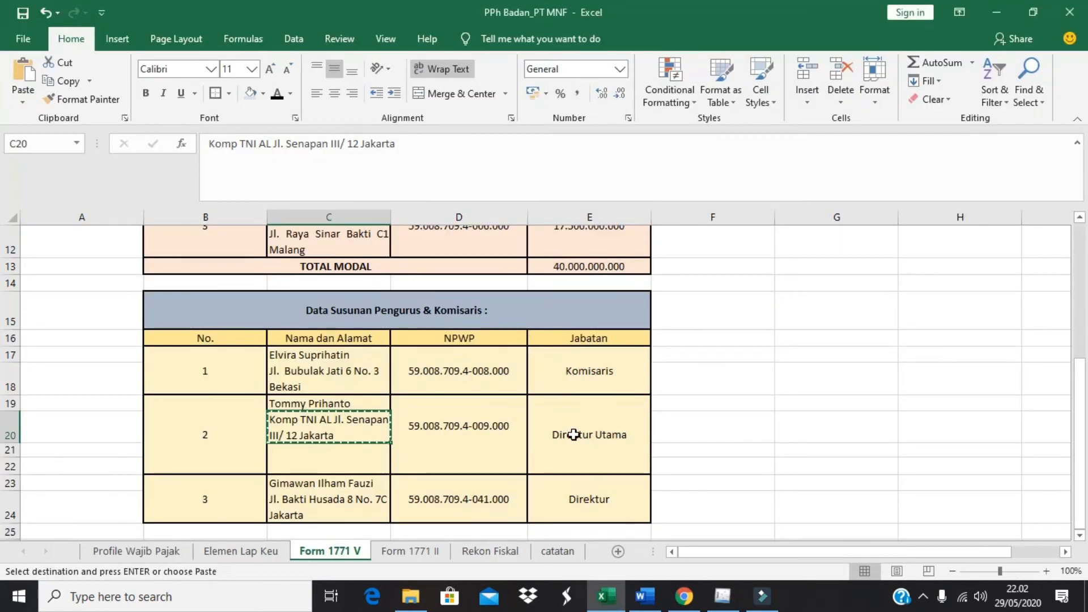
{"action": "key", "text": "alt+Tab"}
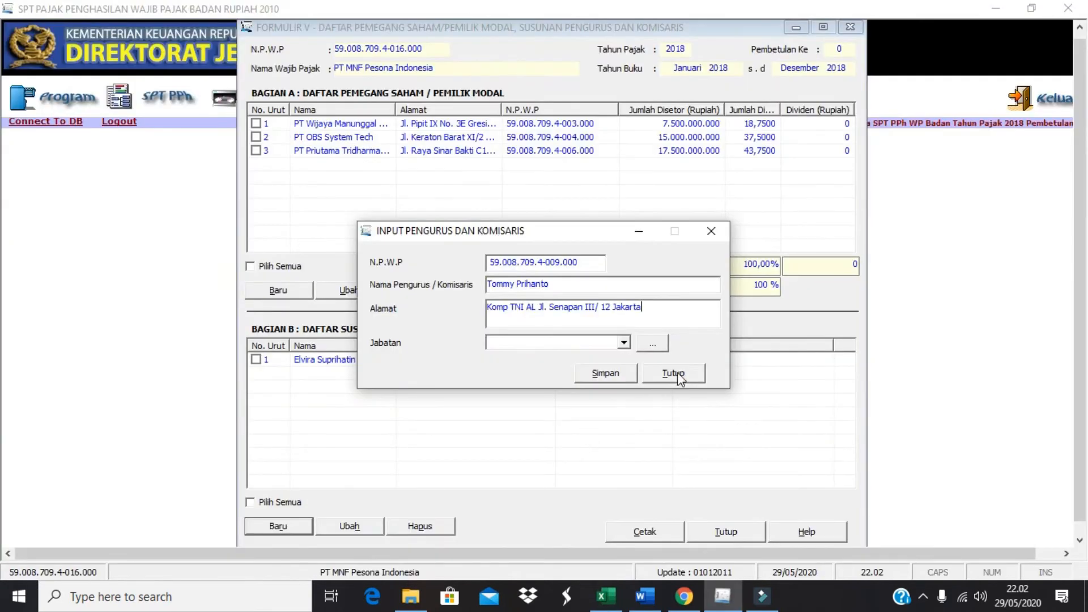
{"action": "left_click", "coordinate": [624, 342]}
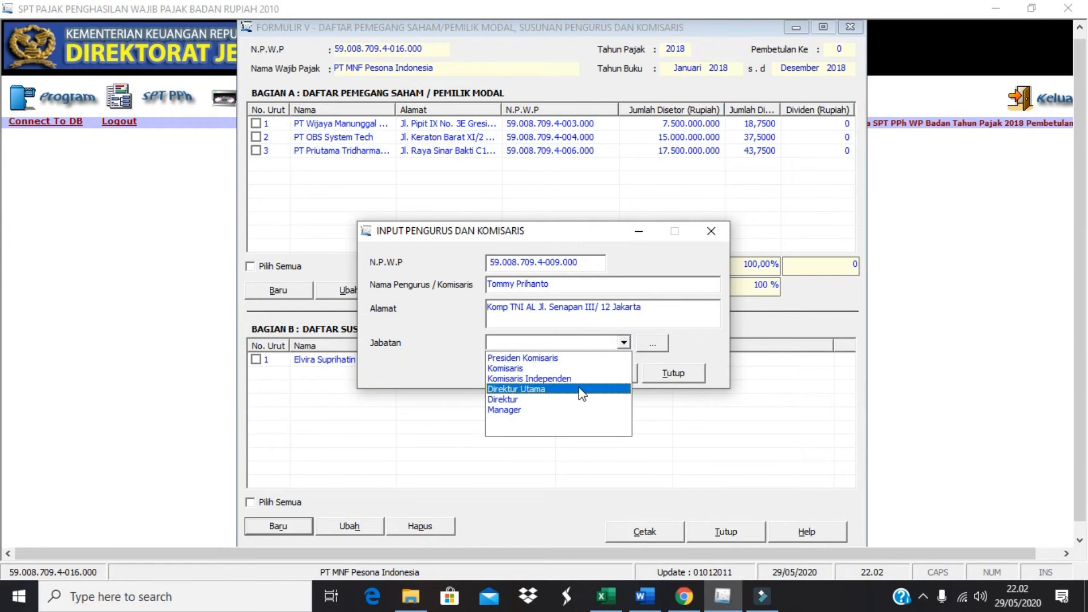
{"action": "left_click", "coordinate": [578, 388]}
{"action": "left_click", "coordinate": [605, 373]}
{"action": "left_click", "coordinate": [553, 357]}
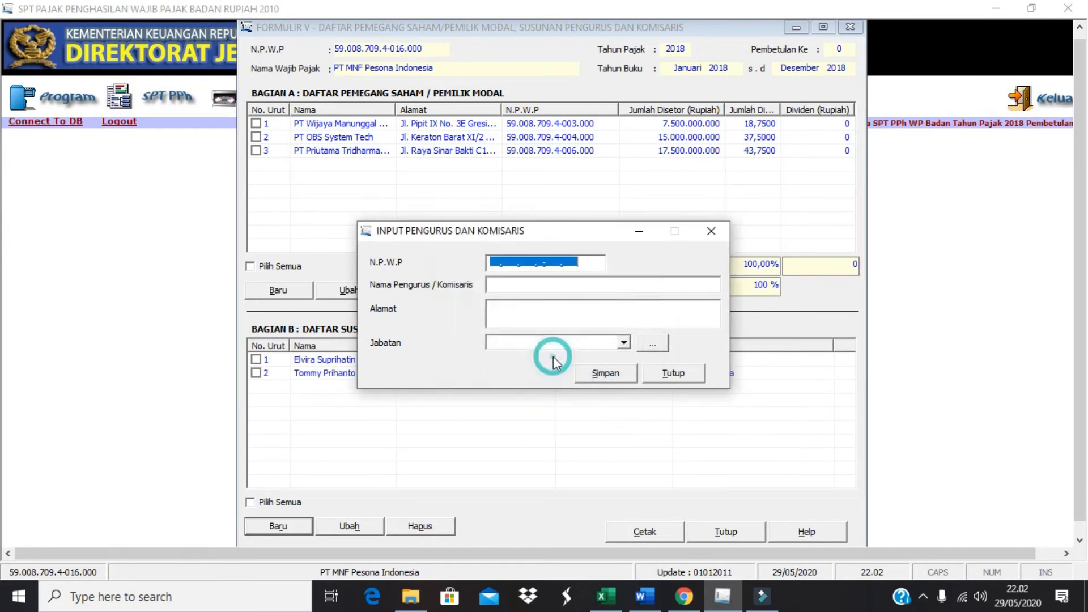
Copy the third officer's NPWP from Excel into the N.P.W.P field of the new e-SPT record.
{"action": "key", "text": "alt+Tab"}
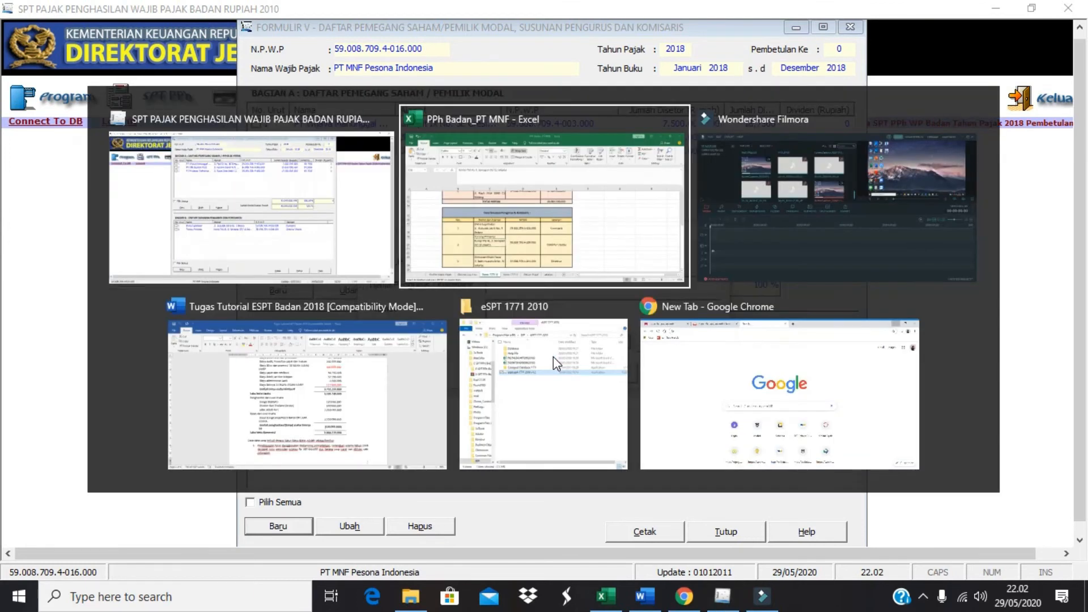
{"action": "left_click", "coordinate": [429, 487]}
{"action": "key", "text": "ctrl+c"}
{"action": "key", "text": "alt+Tab"}
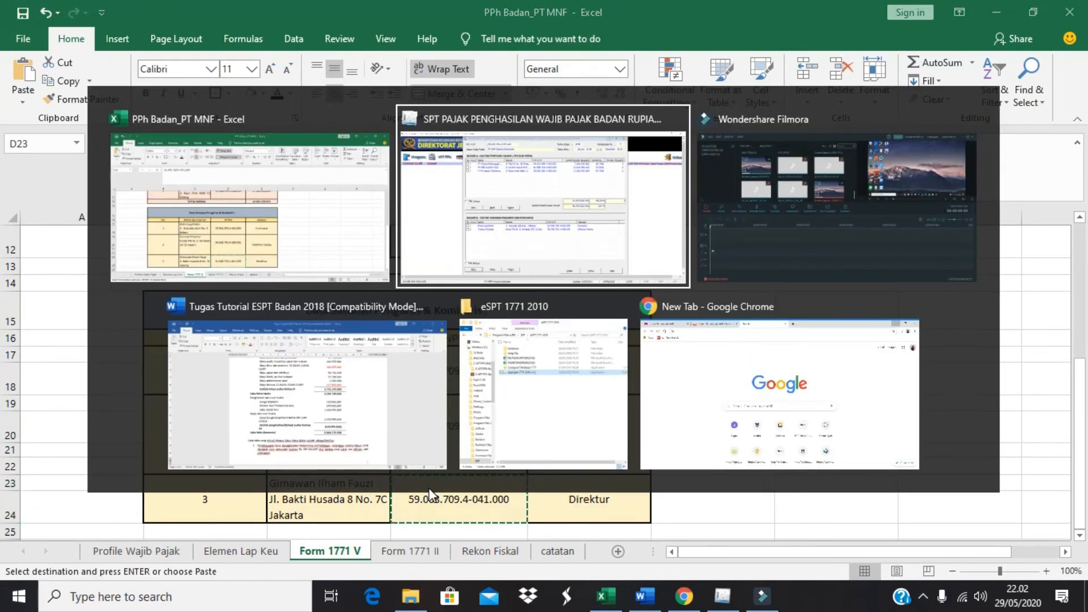
{"action": "right_click", "coordinate": [510, 262]}
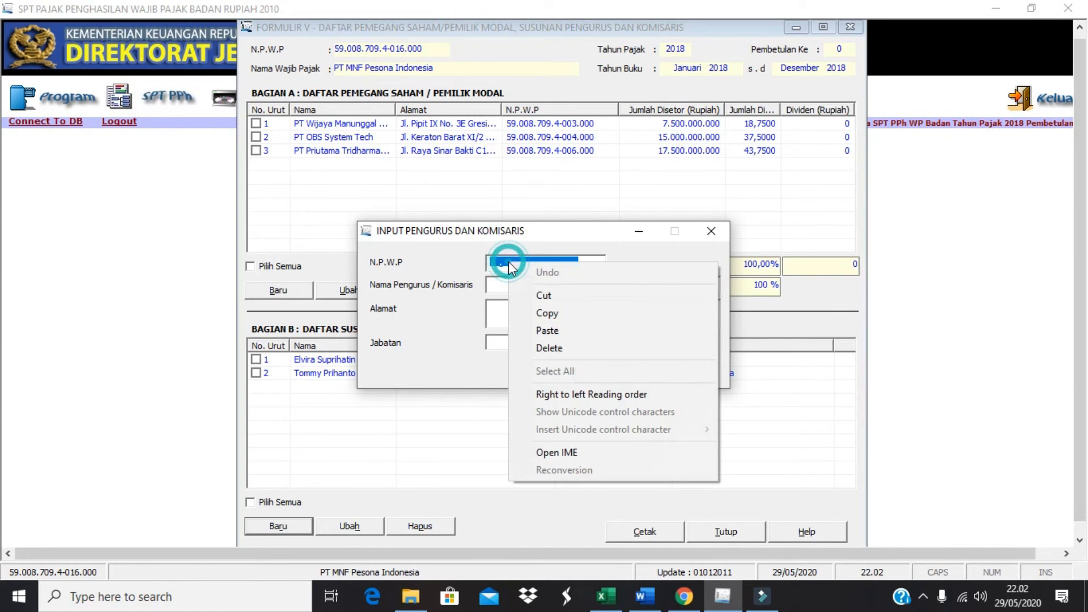
{"action": "left_click", "coordinate": [551, 330]}
Copy the third officer's full name from Excel into Nama Pengurus / Komisaris in e-SPT.
{"action": "left_click", "coordinate": [512, 288]}
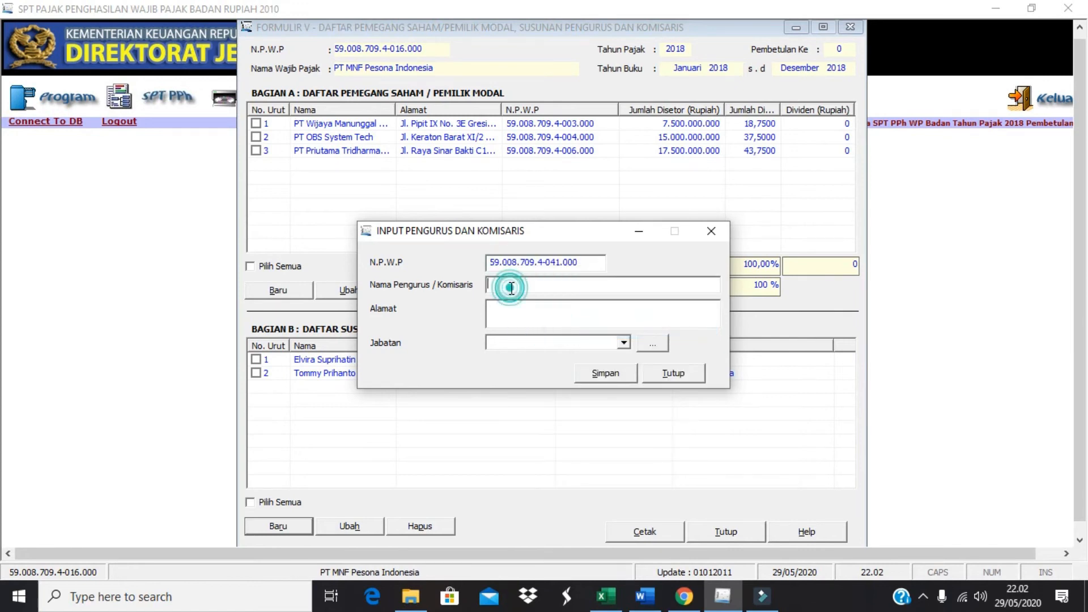
{"action": "key", "text": "alt+Tab"}
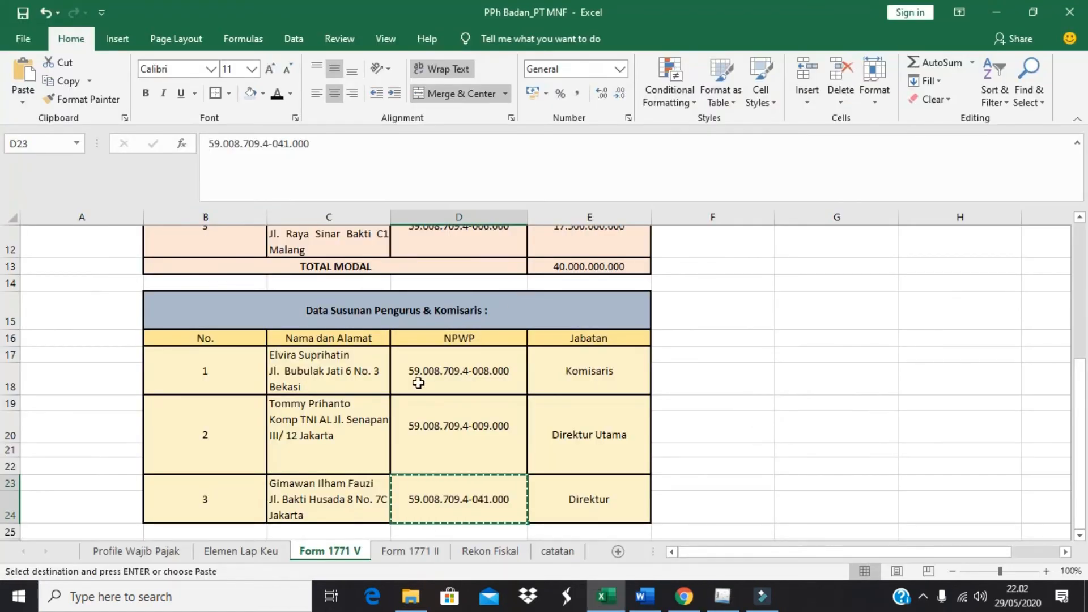
{"action": "left_click", "coordinate": [341, 482]}
{"action": "key", "text": "ctrl+c"}
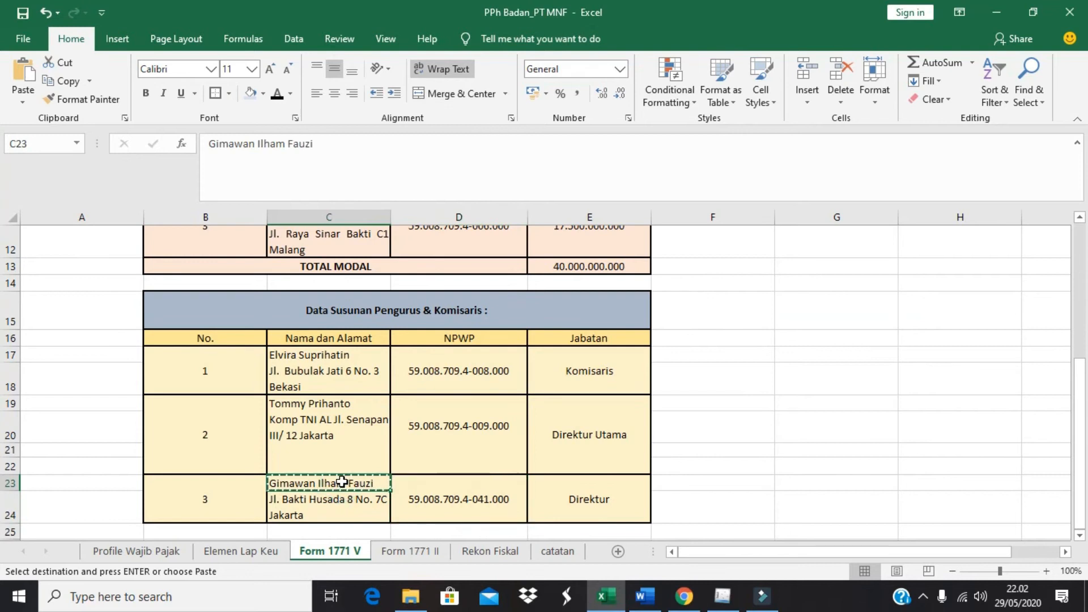
{"action": "key", "text": "alt+Tab"}
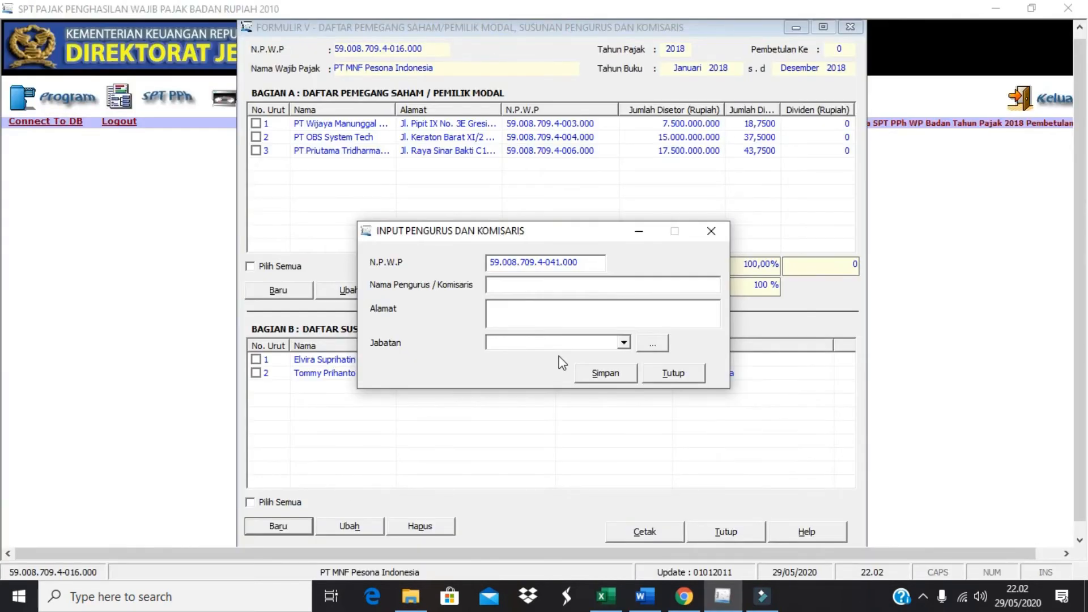
{"action": "key", "text": "ctrl+v"}
Copy the third officer's address from Excel into Alamat in e-SPT.
{"action": "left_click", "coordinate": [540, 312]}
{"action": "key", "text": "alt+Tab"}
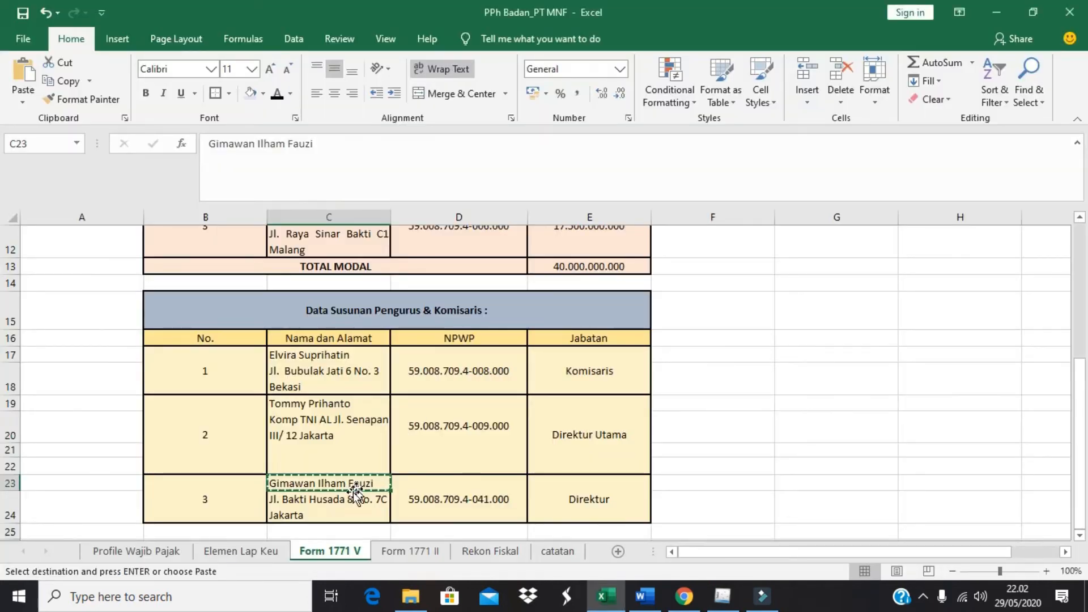
{"action": "left_click", "coordinate": [349, 494]}
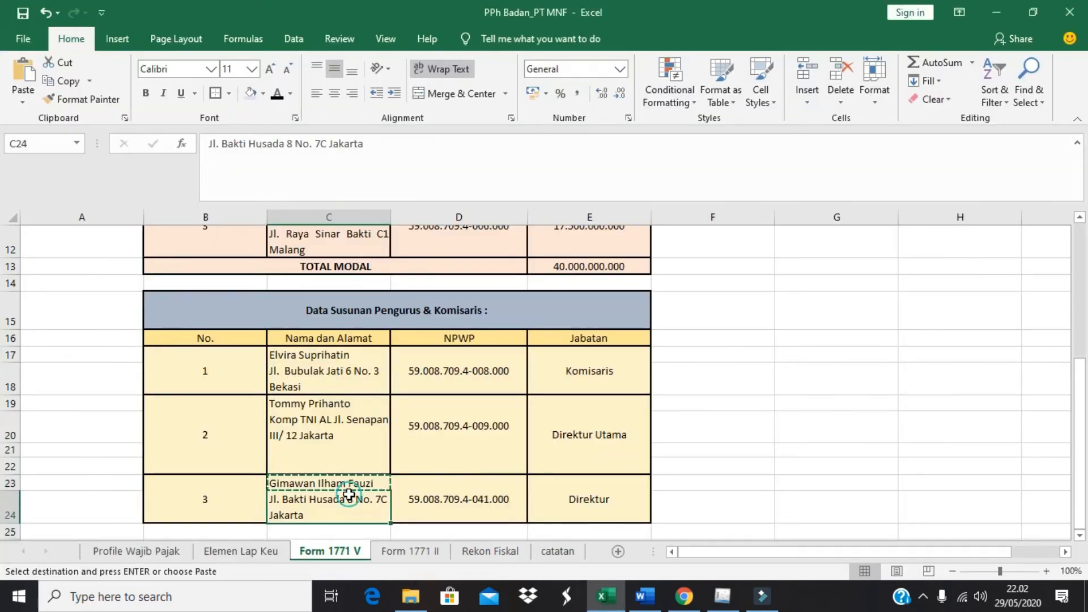
{"action": "key", "text": "ctrl+c"}
{"action": "key", "text": "alt+Tab"}
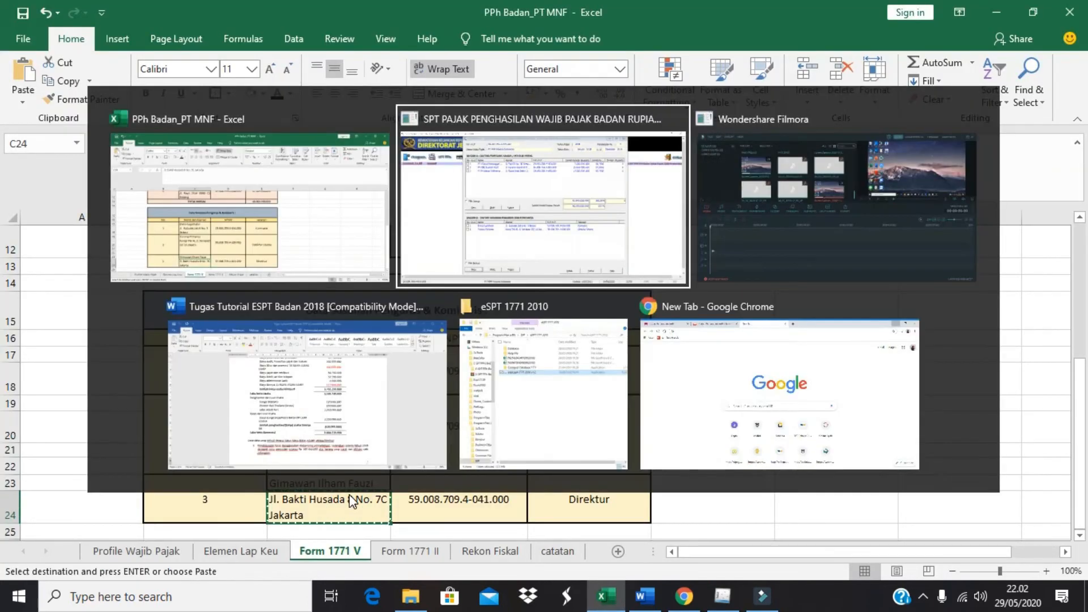
{"action": "key", "text": "ctrl+v"}
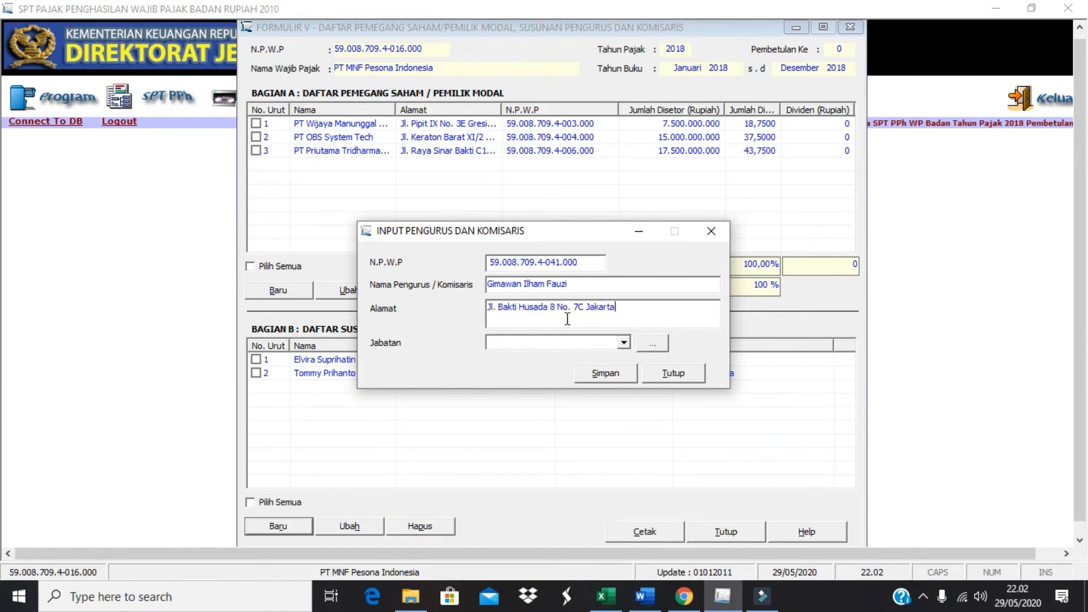
Set the third officer's Jabatan to Direktur and save the entry.
{"action": "left_click", "coordinate": [622, 342]}
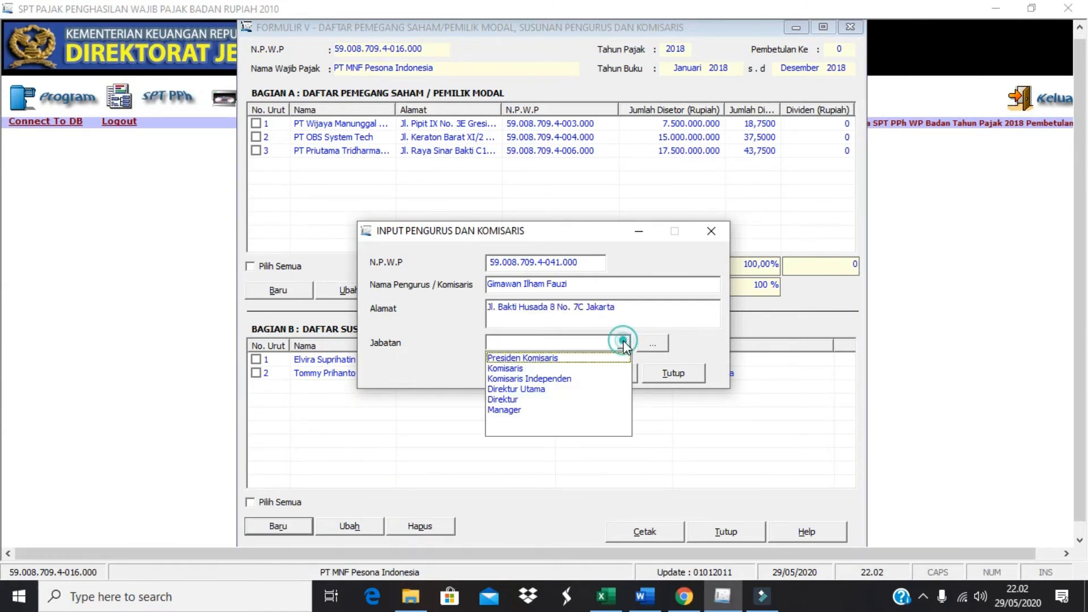
{"action": "left_click", "coordinate": [587, 400]}
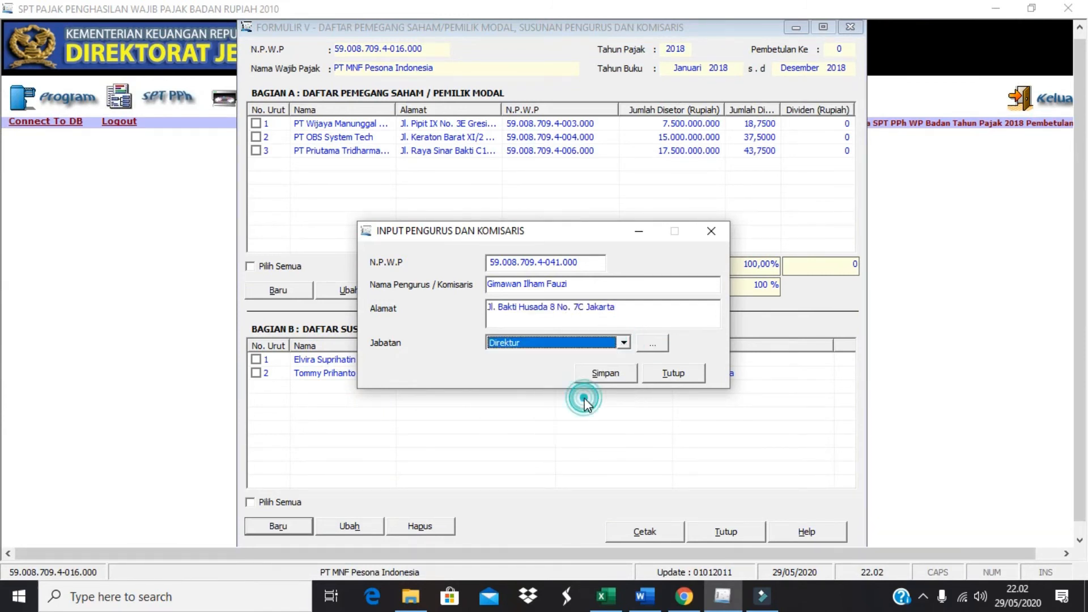
{"action": "left_click", "coordinate": [605, 374]}
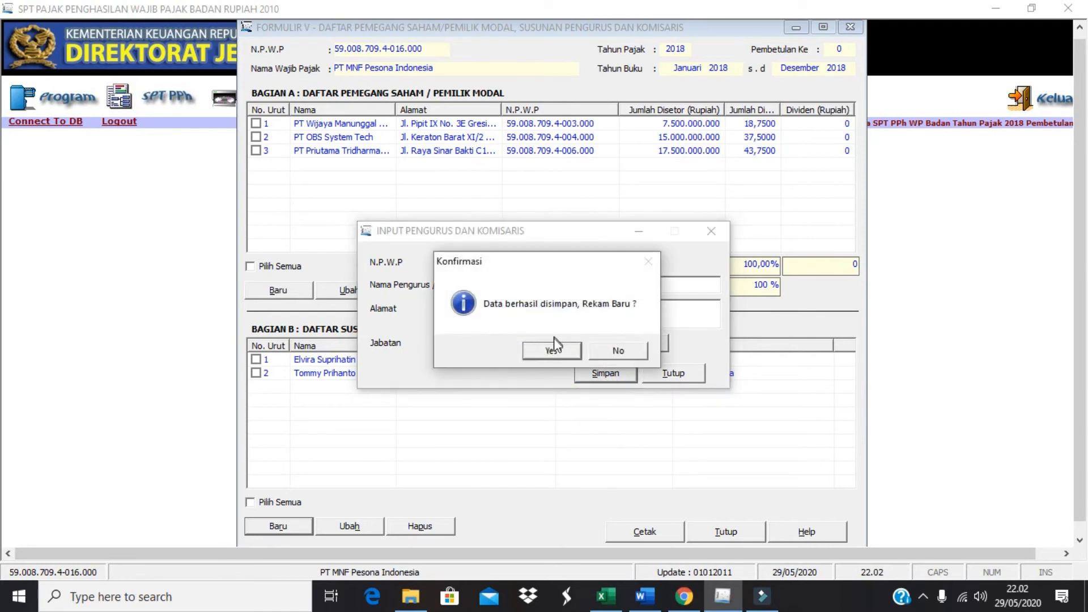
Accept the saved officer record, dismiss the blank new officer entry and close Formulir 1771-V.
{"action": "left_click", "coordinate": [553, 350]}
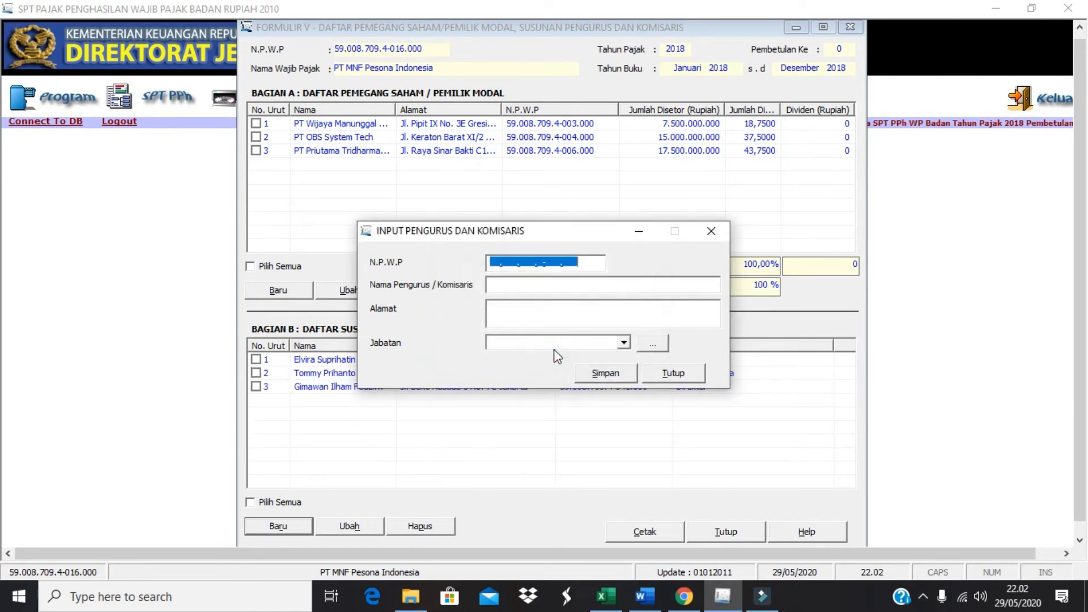
{"action": "left_click", "coordinate": [705, 232]}
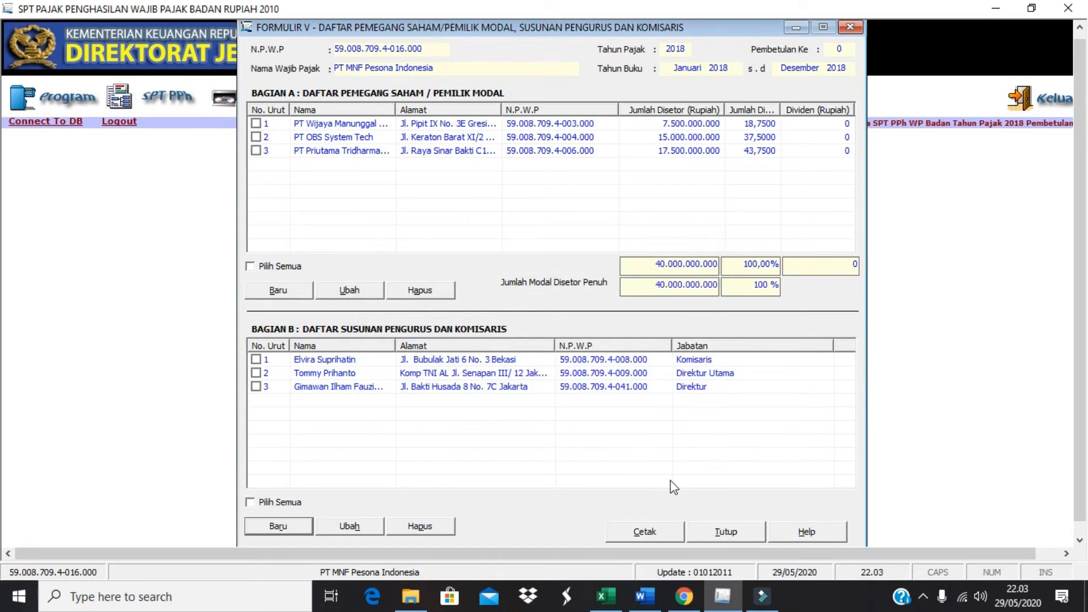
{"action": "left_click", "coordinate": [740, 534]}
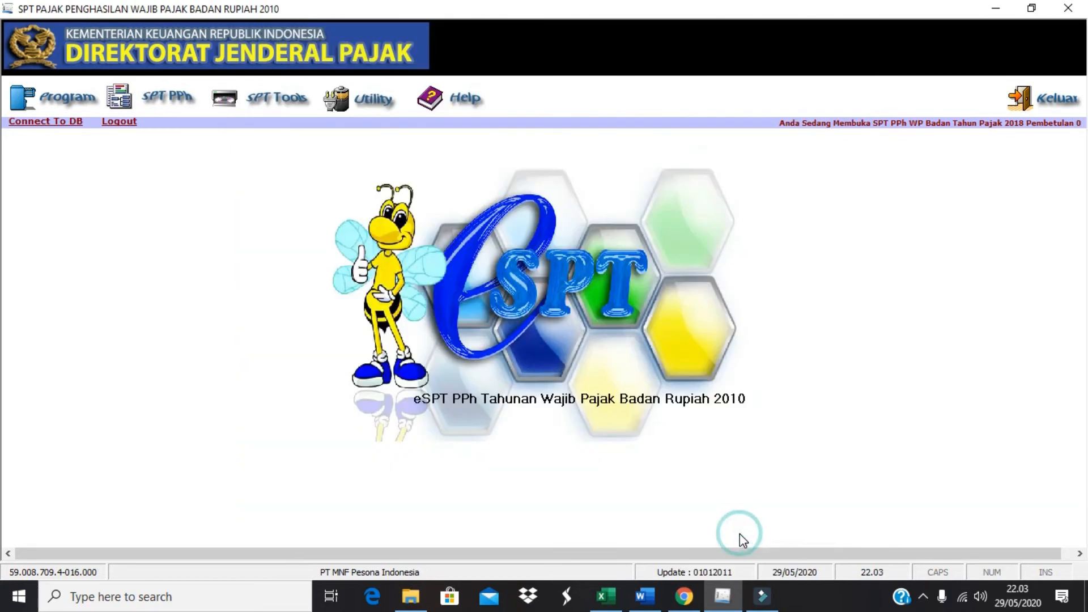
Open Formulir 1771-II, Perincian Harga Pokok Penjualan, Biaya Usaha Lainnya dan Biaya Dari Luar Usaha.
{"action": "left_click", "coordinate": [170, 99]}
{"action": "mouse_move", "coordinate": [182, 142]}
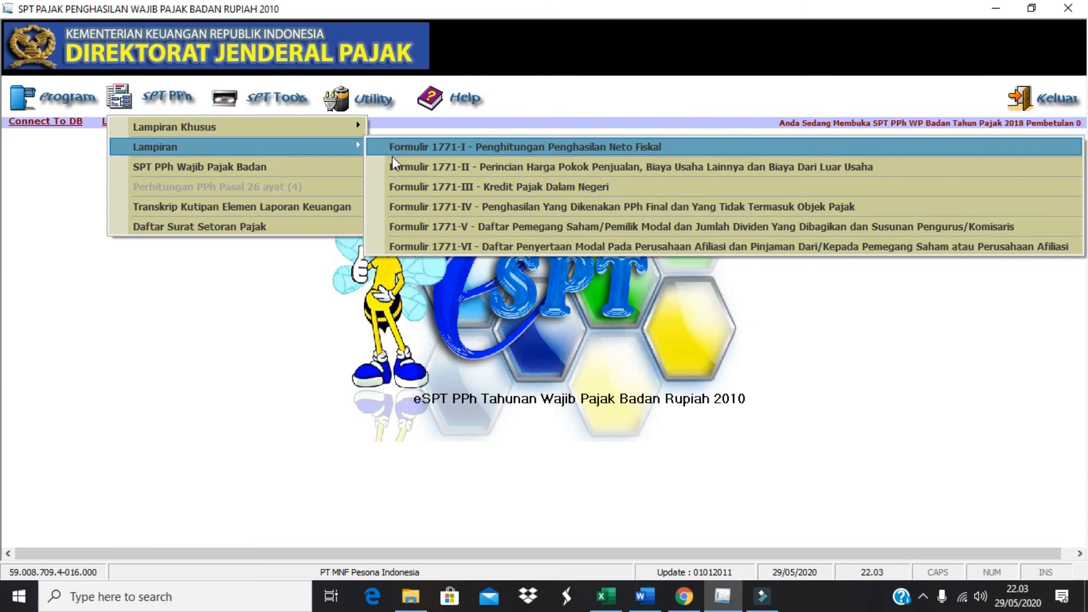
{"action": "left_click", "coordinate": [424, 167]}
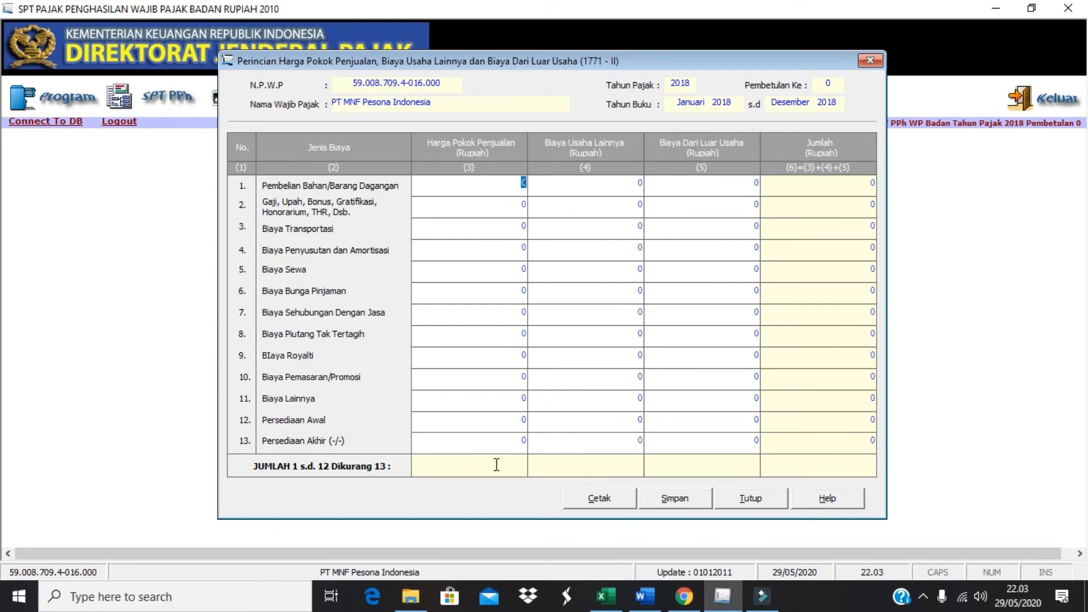
Copy Pembelian, 54.900.000.000, from Excel's Form 1771 II sheet into Harga Pokok Penjualan for Pembelian Bahan/Barang Dagangan in e-SPT.
{"action": "key", "text": "alt+Tab"}
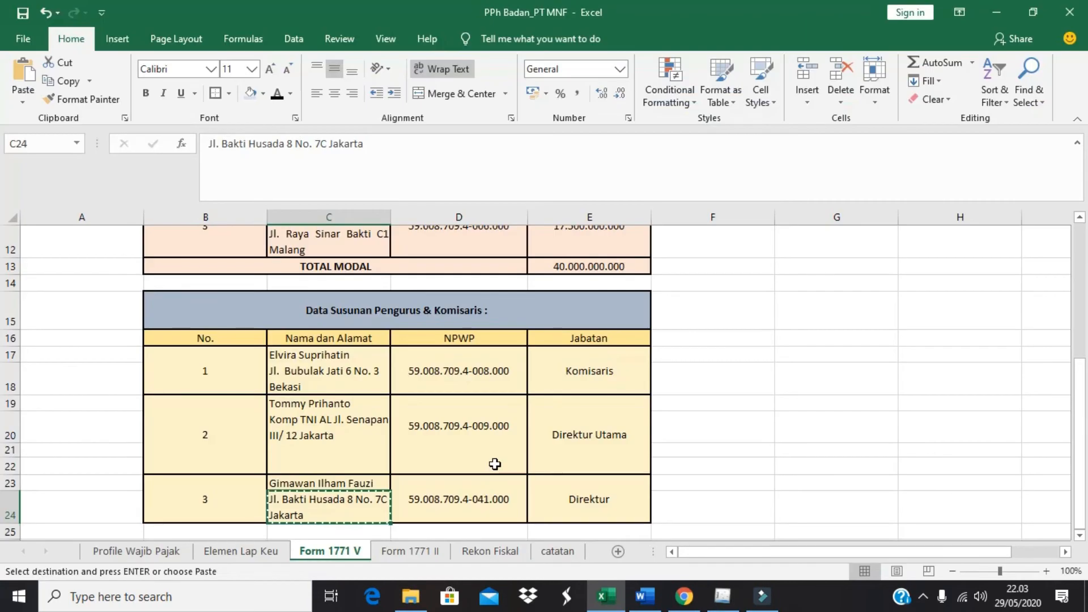
{"action": "left_click", "coordinate": [422, 552]}
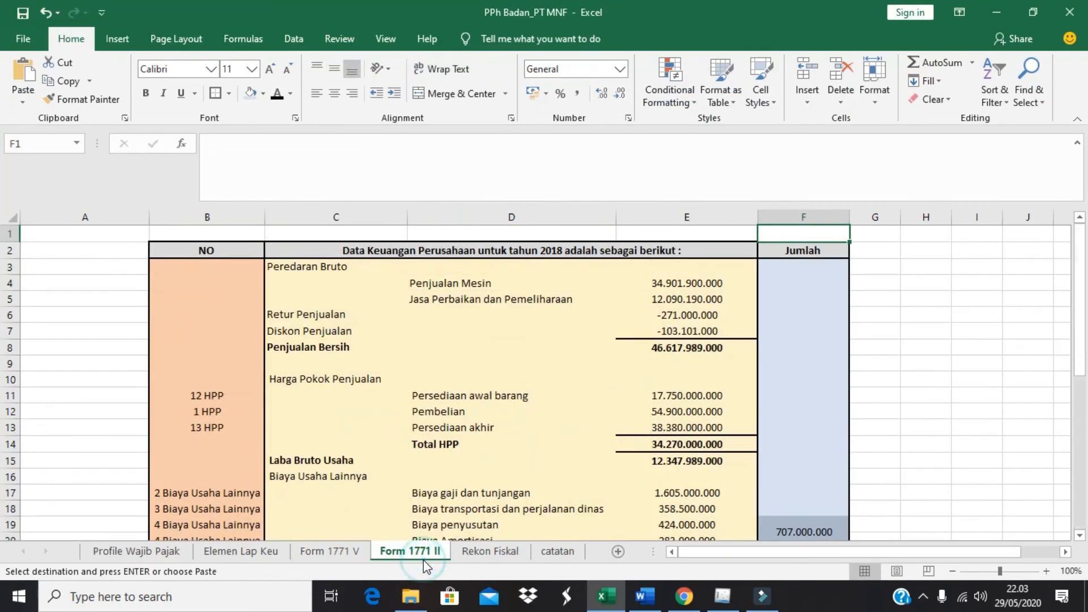
{"action": "left_click", "coordinate": [437, 338]}
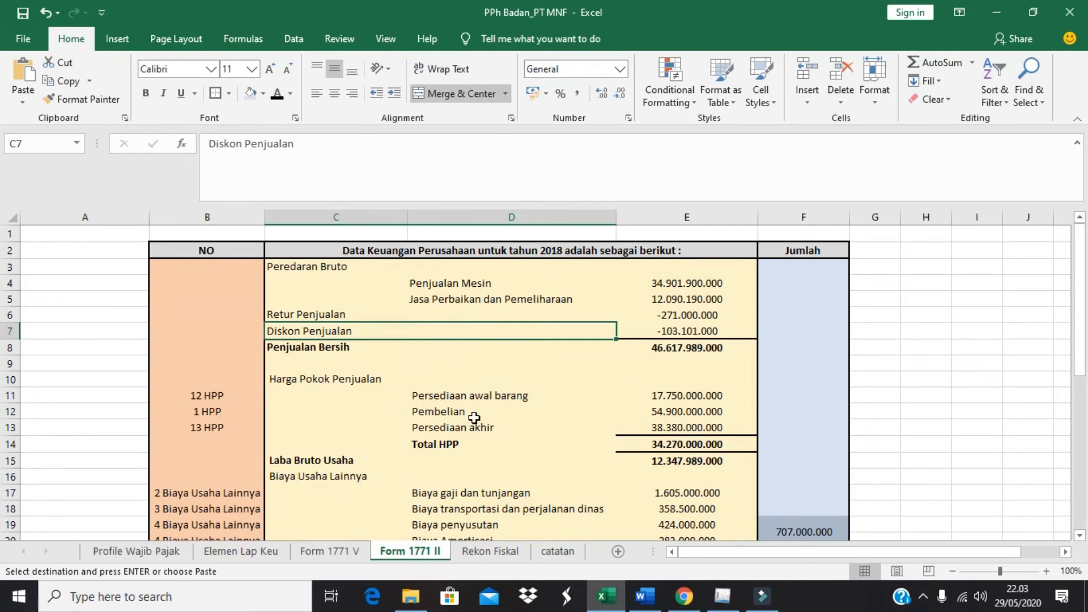
{"action": "left_click", "coordinate": [666, 414]}
{"action": "key", "text": "ctrl+c"}
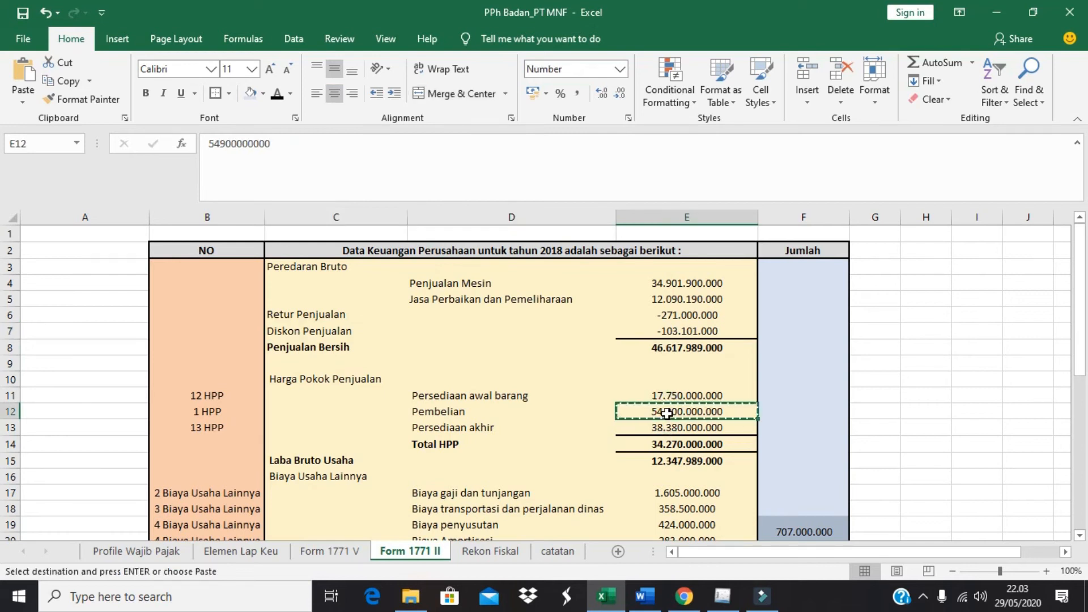
{"action": "key", "text": "alt+Tab"}
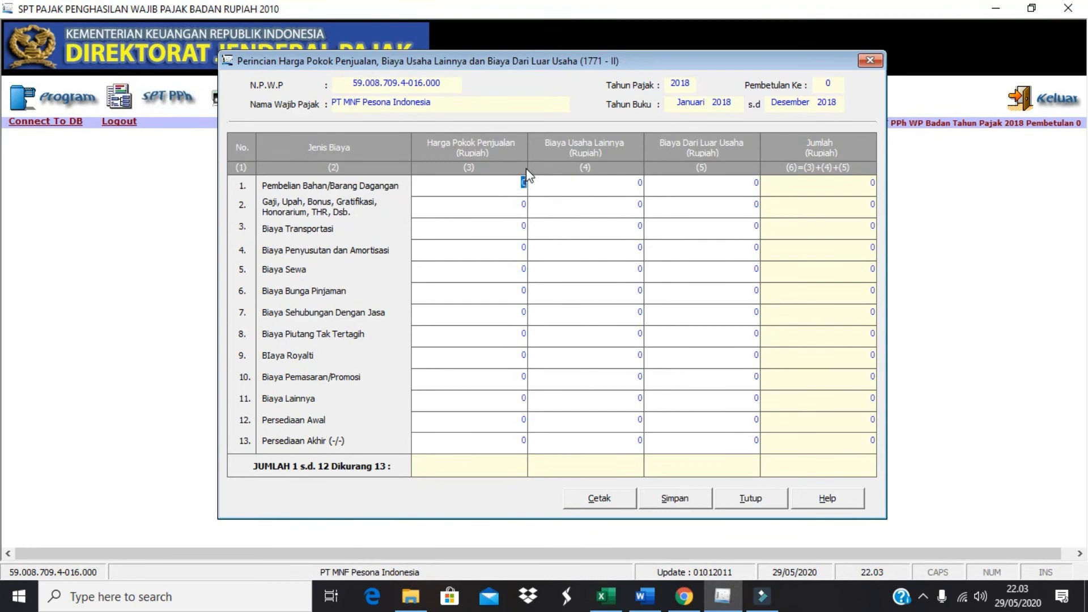
{"action": "right_click", "coordinate": [524, 183]}
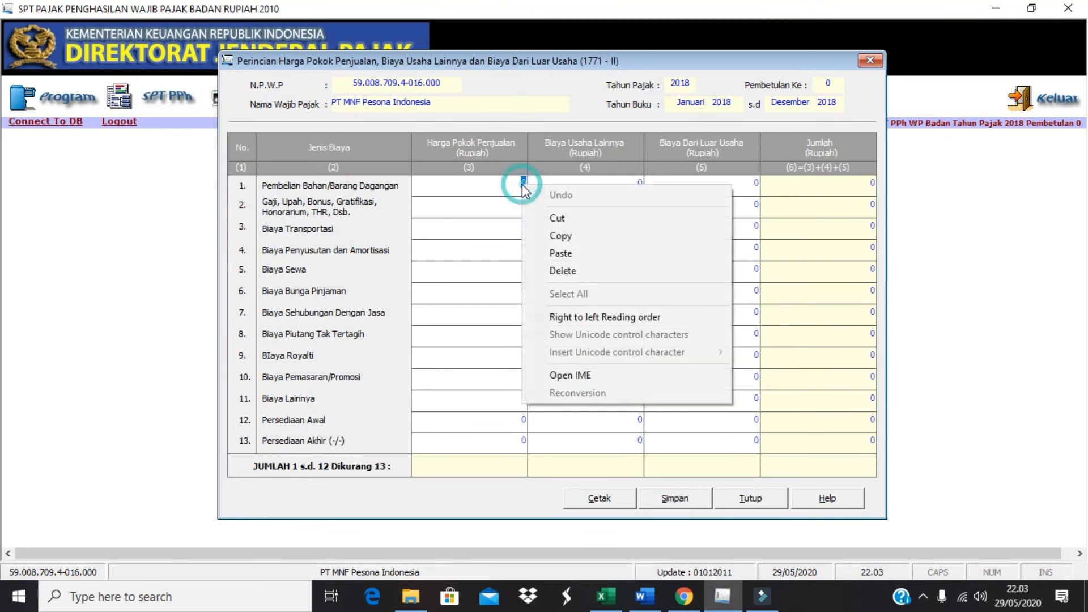
{"action": "left_click", "coordinate": [566, 256]}
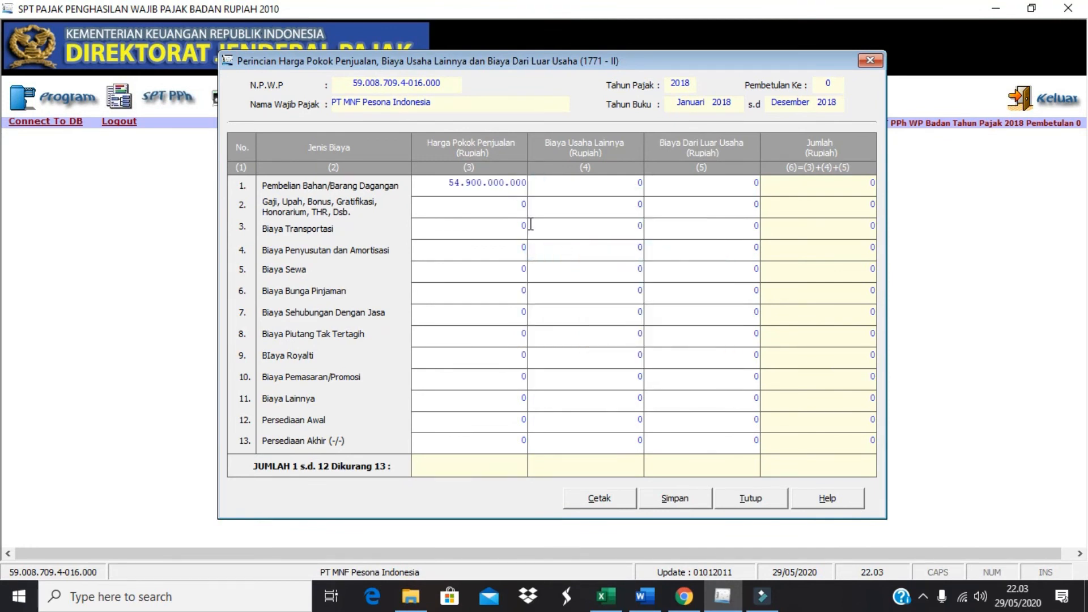
Copy Persediaan awal barang, 17.750.000.000, from Excel into Harga Pokok Penjualan for Persediaan Awal in e-SPT.
{"action": "key", "text": "alt+Tab"}
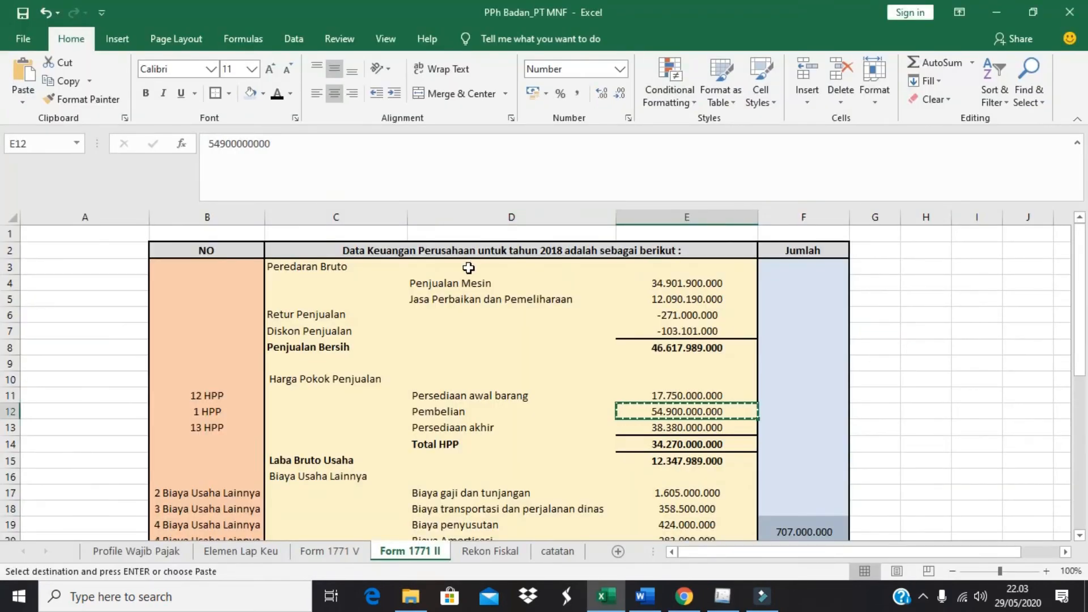
{"action": "left_click", "coordinate": [656, 395]}
{"action": "key", "text": "ctrl+c"}
{"action": "key", "text": "alt+Tab"}
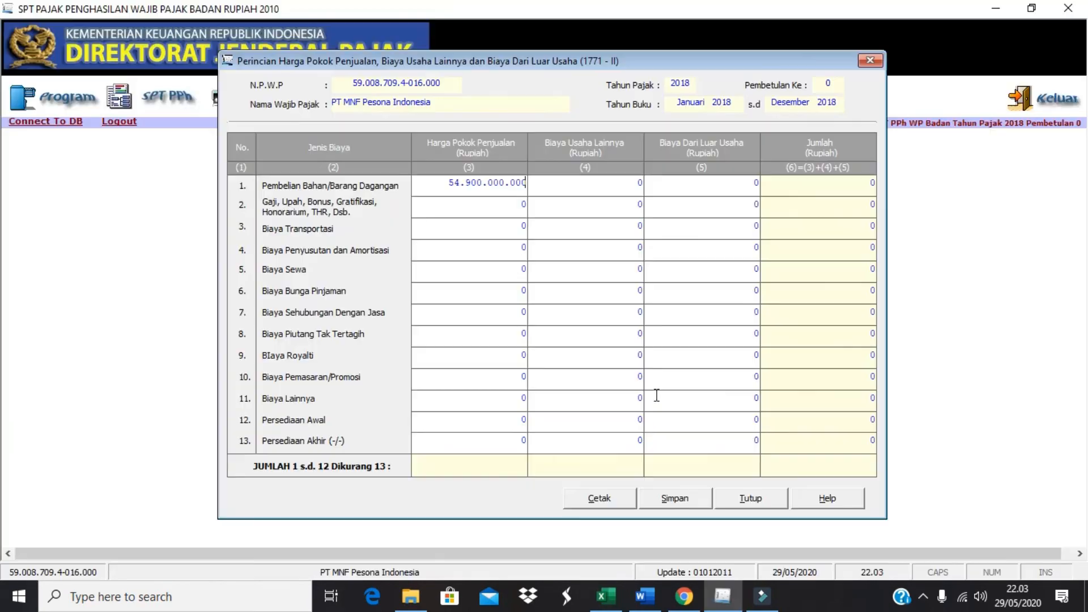
{"action": "left_click", "coordinate": [524, 420]}
{"action": "right_click", "coordinate": [524, 420]}
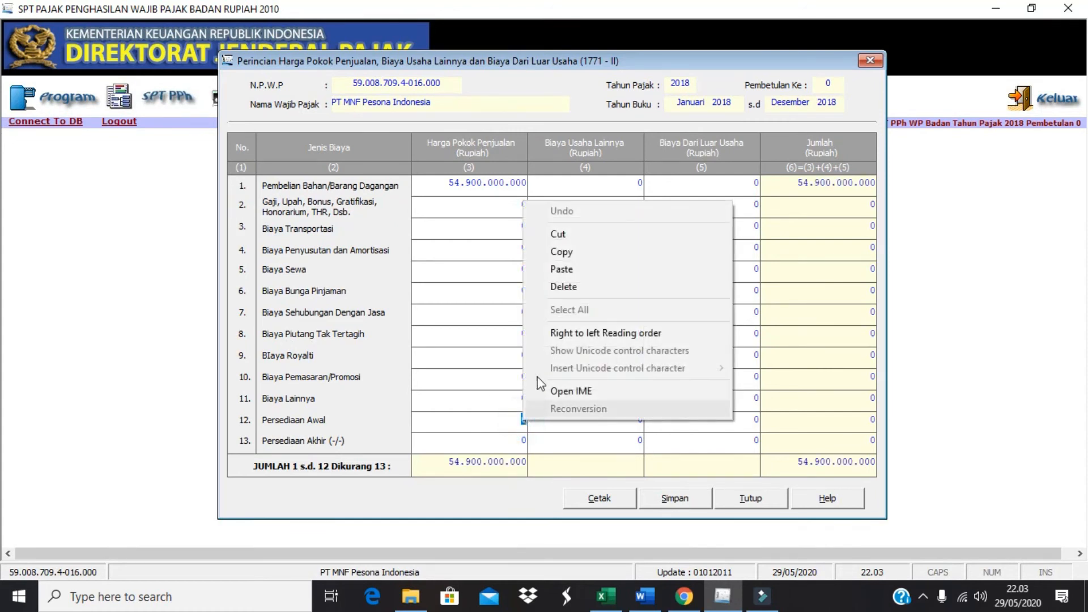
{"action": "left_click", "coordinate": [567, 269]}
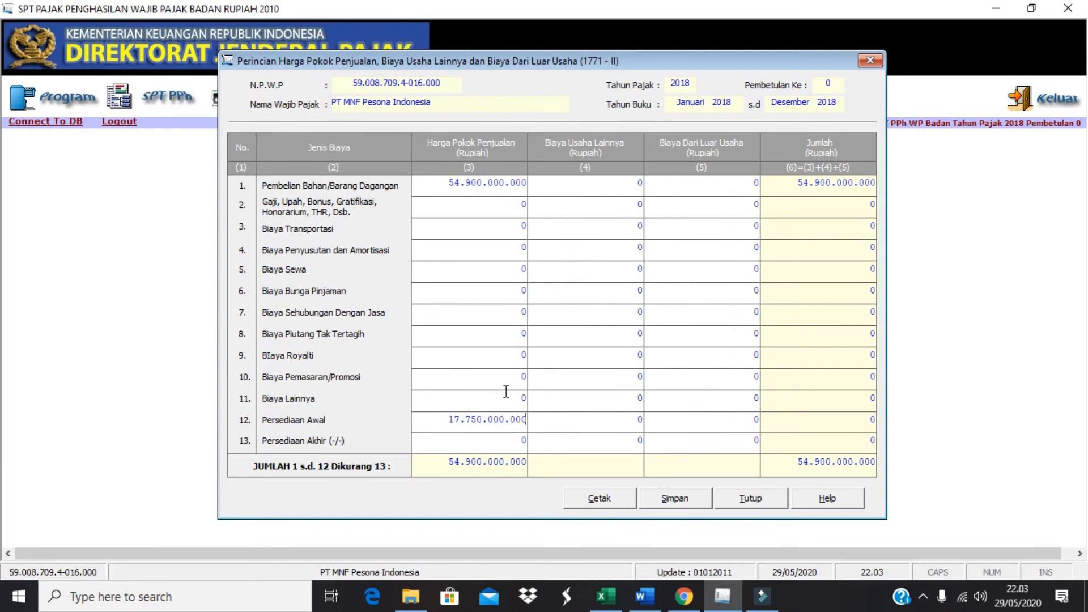
Copy Persediaan akhir, 38.380.000.000, from Excel into Harga Pokok Penjualan for Persediaan Akhir in e-SPT.
{"action": "key", "text": "alt+Tab"}
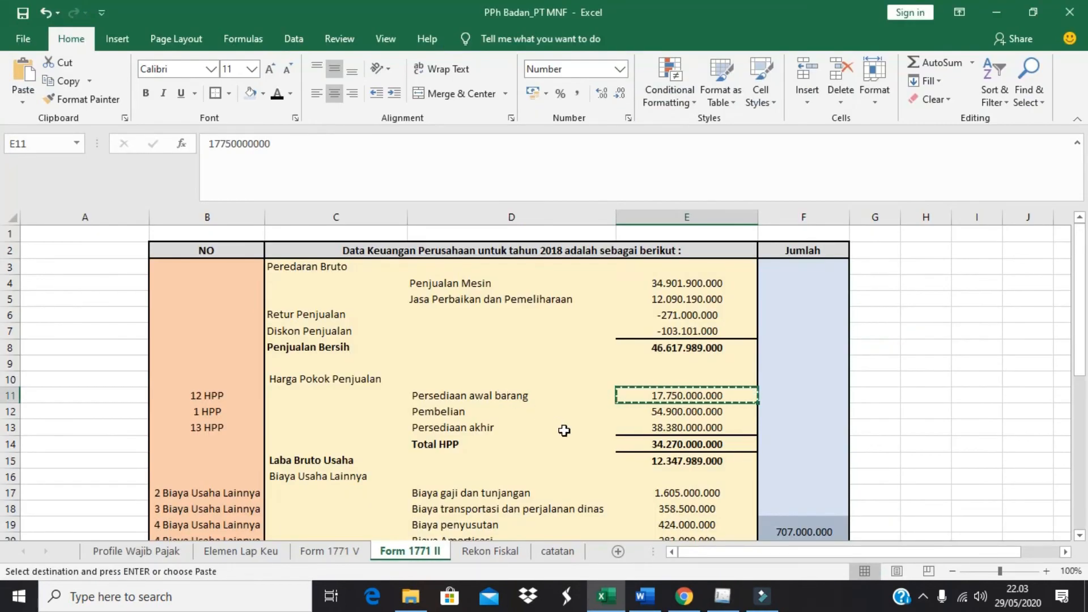
{"action": "left_click", "coordinate": [667, 428]}
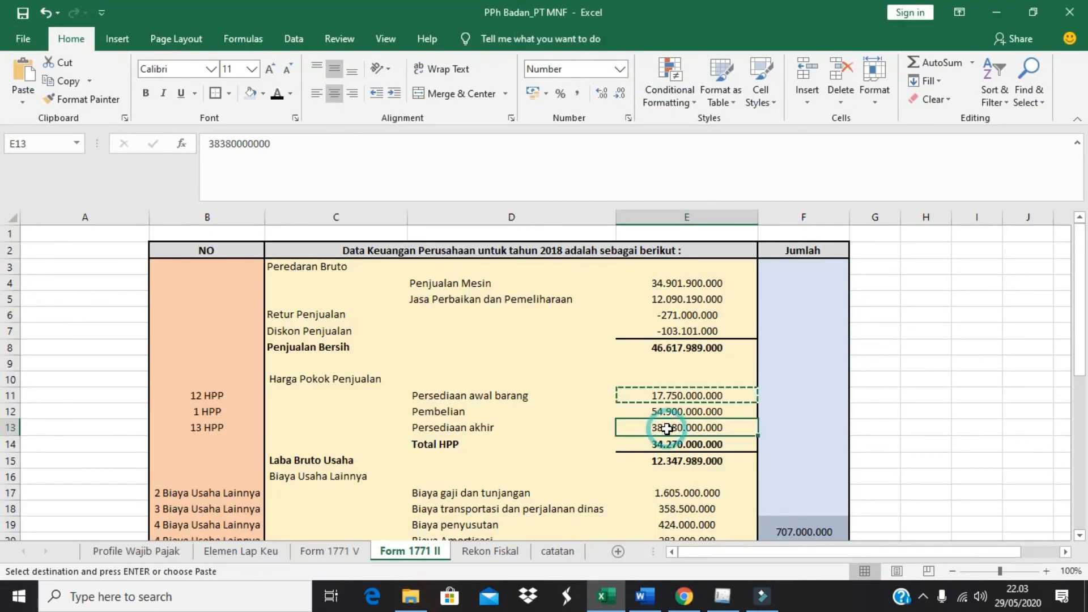
{"action": "key", "text": "ctrl+c"}
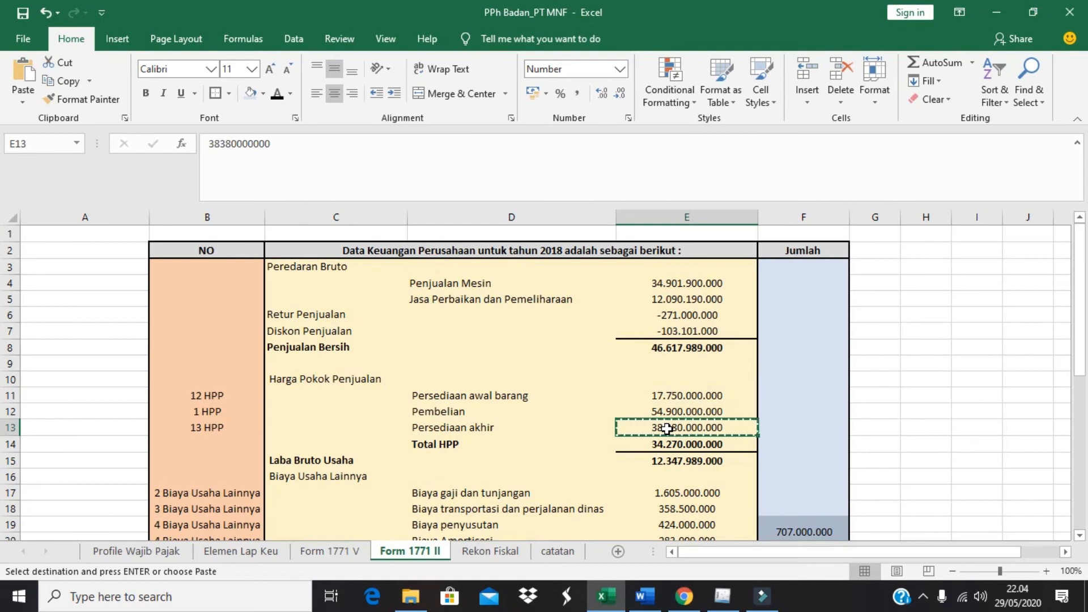
{"action": "key", "text": "alt+Tab"}
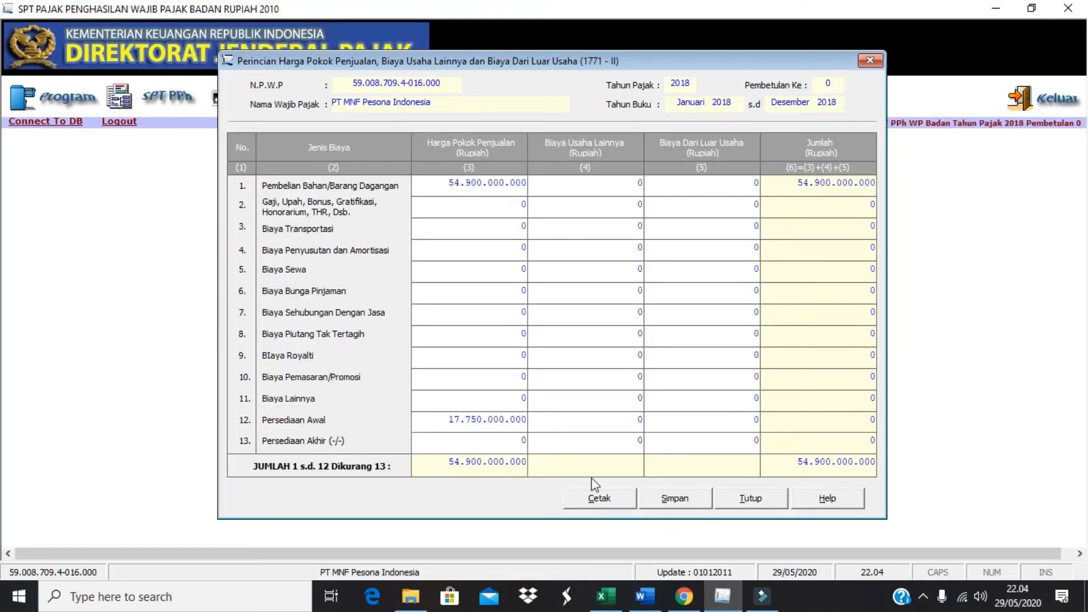
{"action": "left_click", "coordinate": [525, 442]}
{"action": "right_click", "coordinate": [526, 445]}
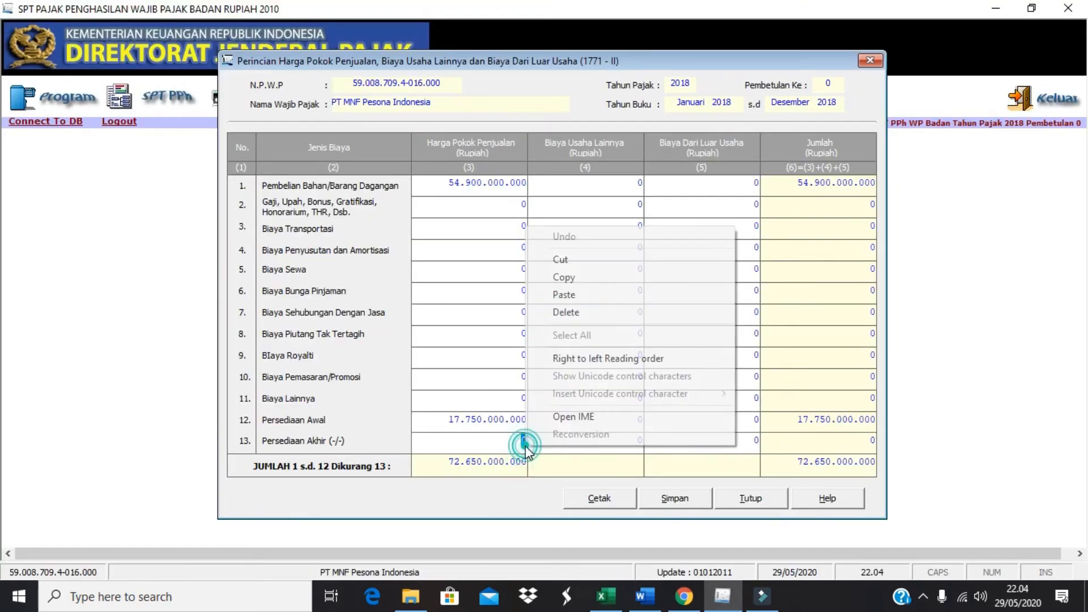
{"action": "left_click", "coordinate": [563, 295]}
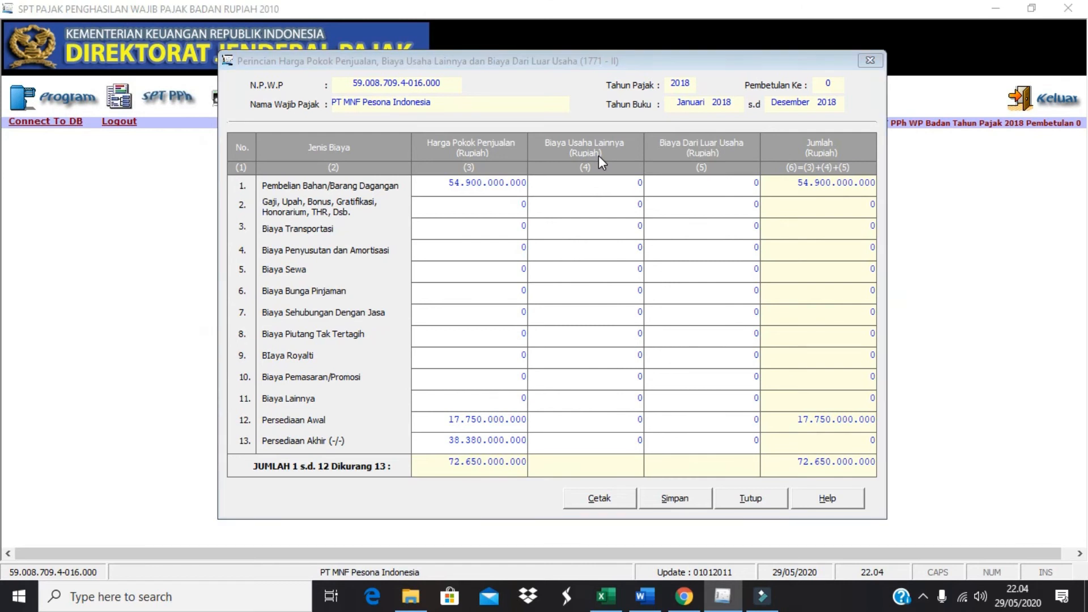
Copy Biaya gaji dan tunjangan, 1.605.000.000, from Excel into Biaya Usaha Lainnya for Gaji, Upah, Bonus in e-SPT.
{"action": "key", "text": "alt+Tab"}
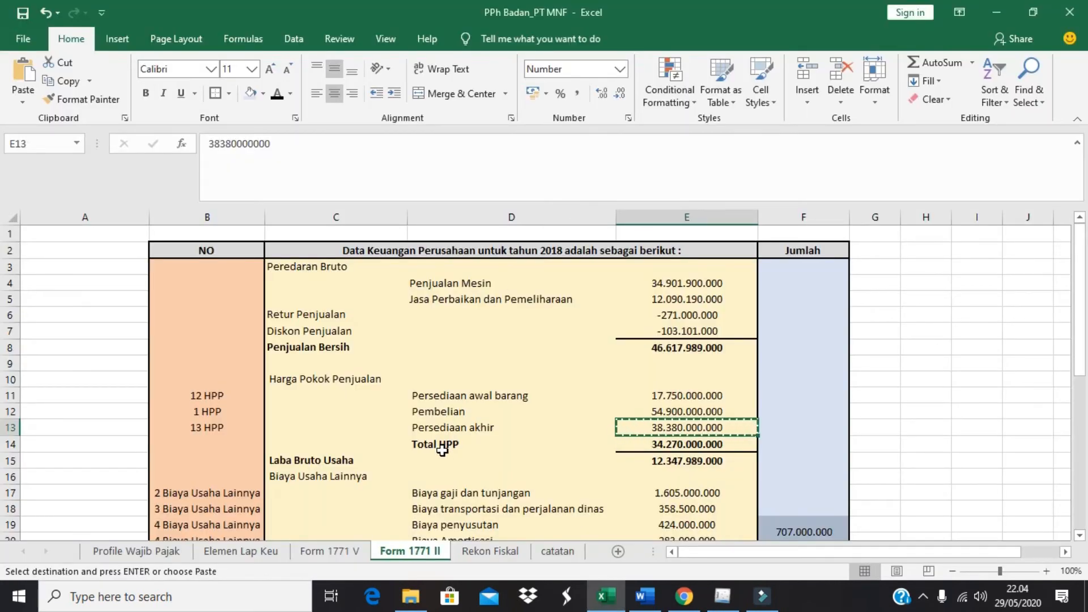
{"action": "scroll", "coordinate": [444, 451], "scroll_direction": "down", "scroll_amount": 2}
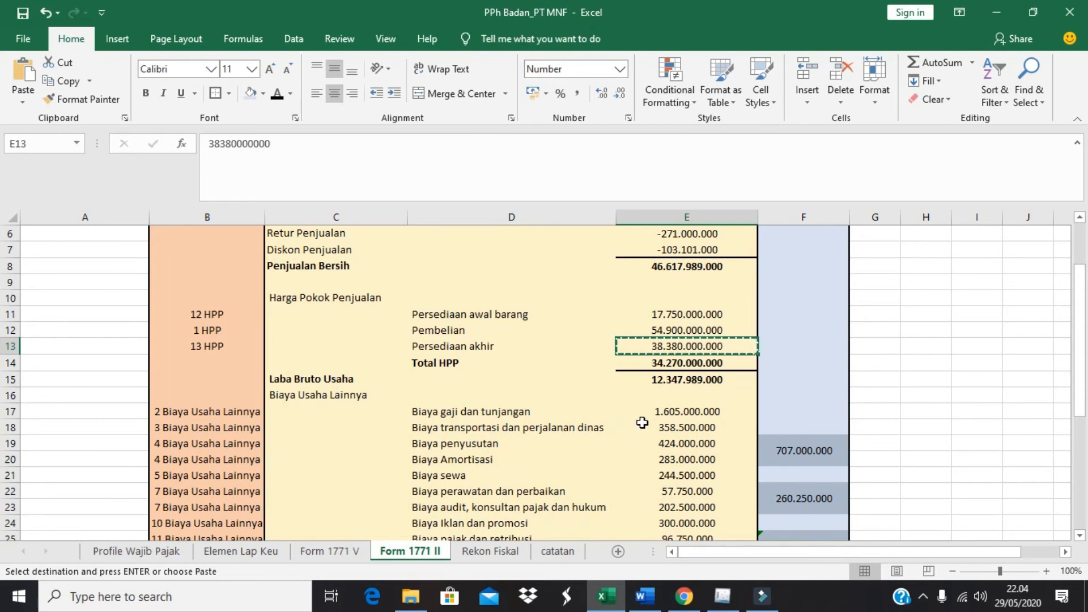
{"action": "left_click", "coordinate": [672, 411]}
{"action": "key", "text": "ctrl+c"}
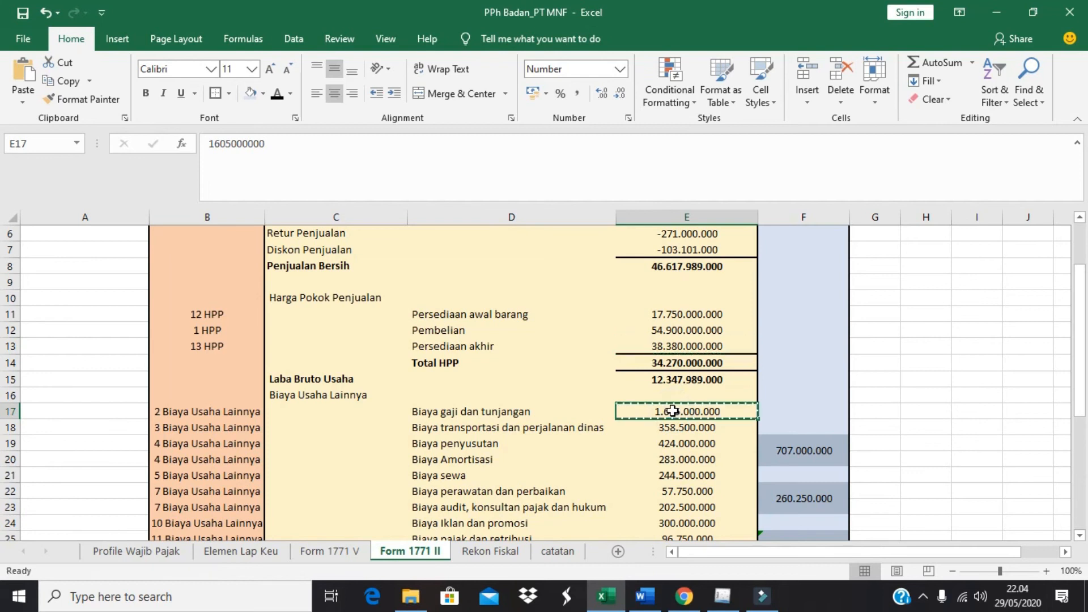
{"action": "key", "text": "alt+Tab"}
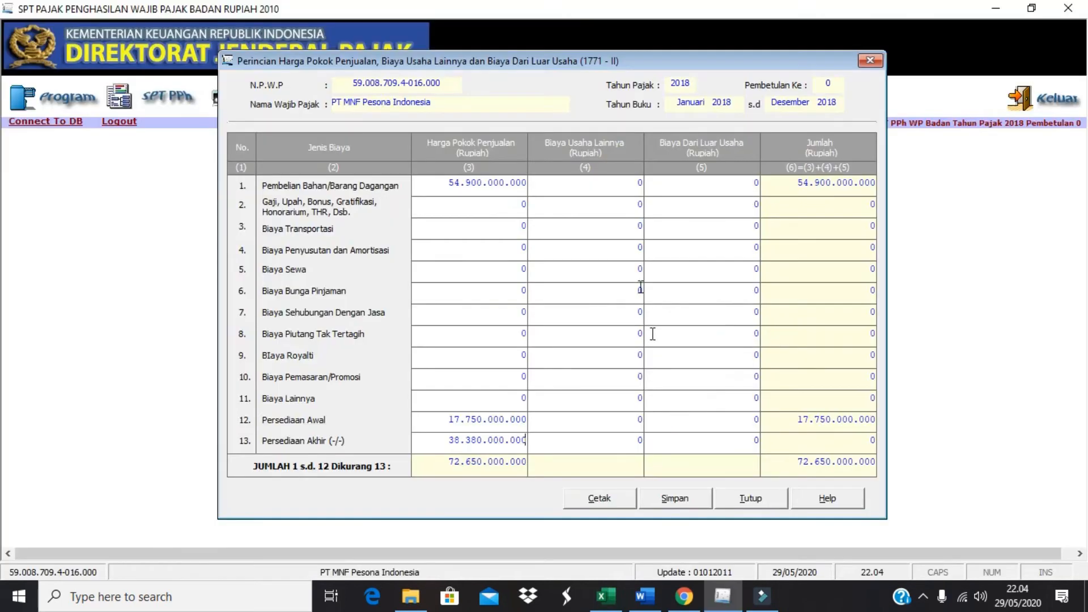
{"action": "right_click", "coordinate": [636, 210]}
{"action": "left_click", "coordinate": [675, 278]}
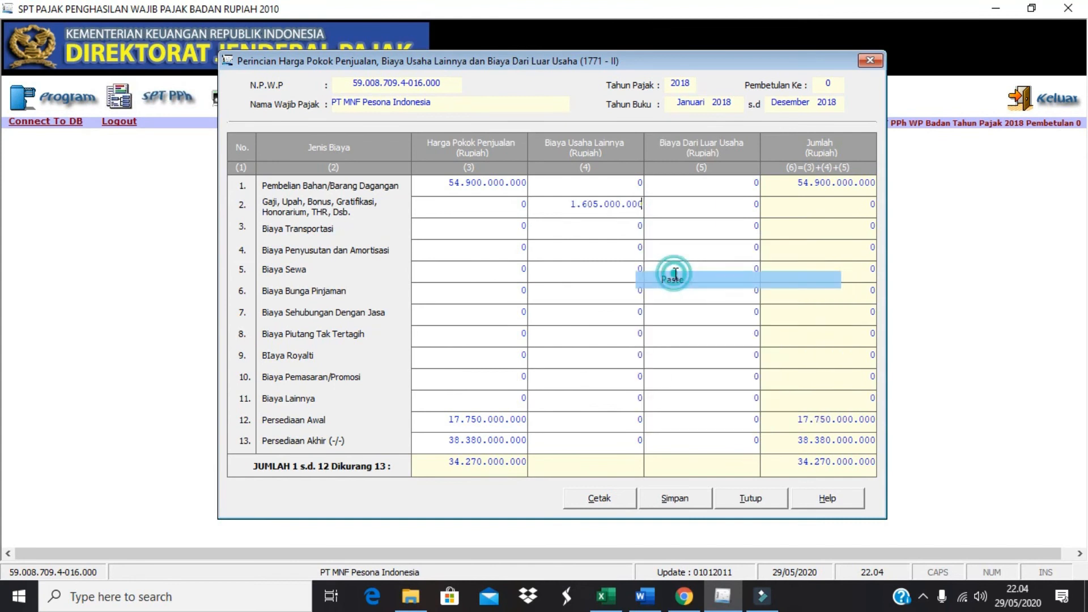
Copy Biaya transportasi dan perjalanan dinas, 358.500.000, from Excel into Biaya Usaha Lainnya for Biaya Transportasi in e-SPT.
{"action": "key", "text": "alt+Tab"}
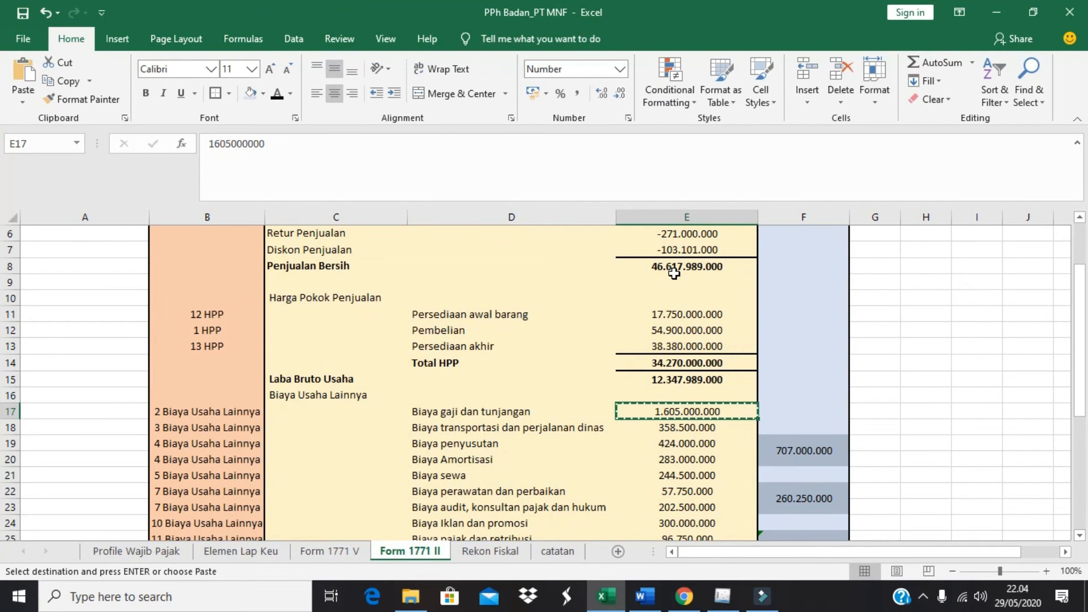
{"action": "left_click", "coordinate": [683, 427]}
{"action": "key", "text": "ctrl+c"}
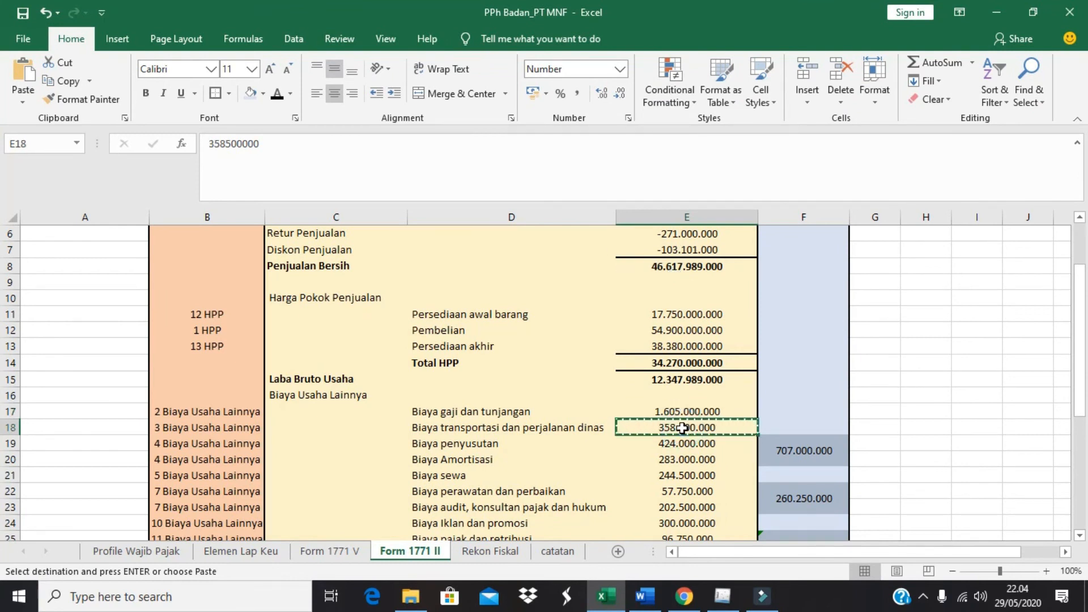
{"action": "key", "text": "alt+Tab"}
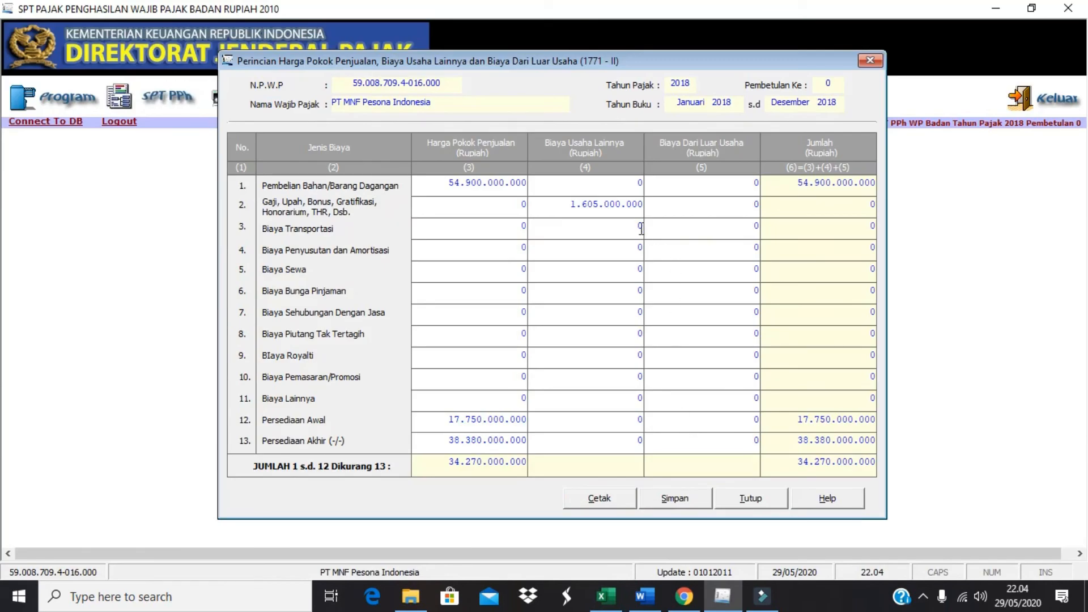
{"action": "left_click", "coordinate": [638, 225]}
{"action": "right_click", "coordinate": [639, 225]}
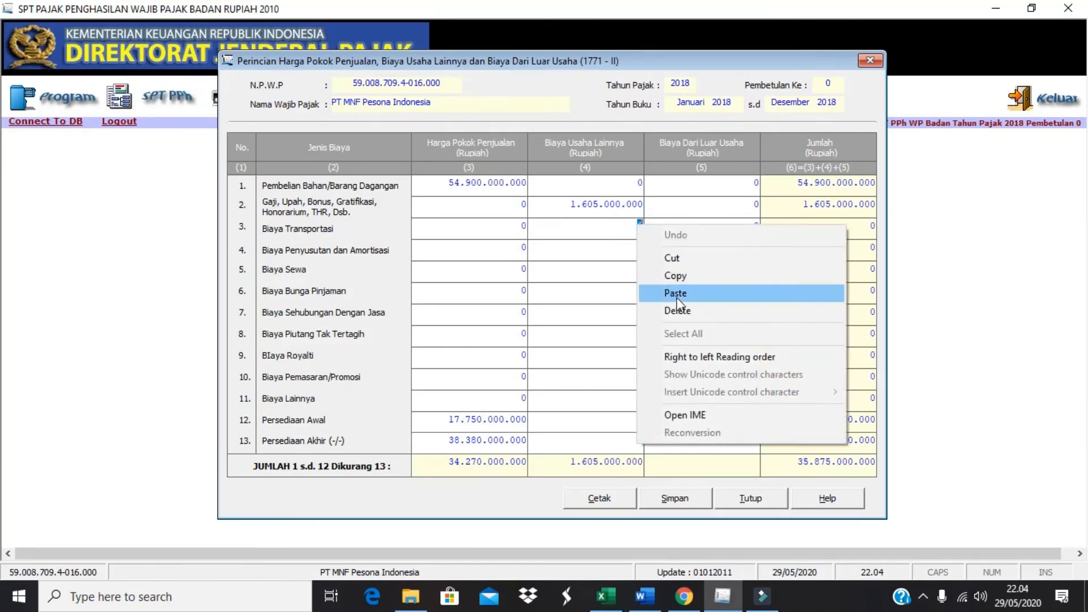
{"action": "left_click", "coordinate": [678, 298]}
Copy the combined Biaya penyusutan and Amortisasi amount, 707.000.000, from Excel into Biaya Usaha Lainnya for Biaya Penyusutan dan Amortisasi in e-SPT.
{"action": "key", "text": "alt+Tab"}
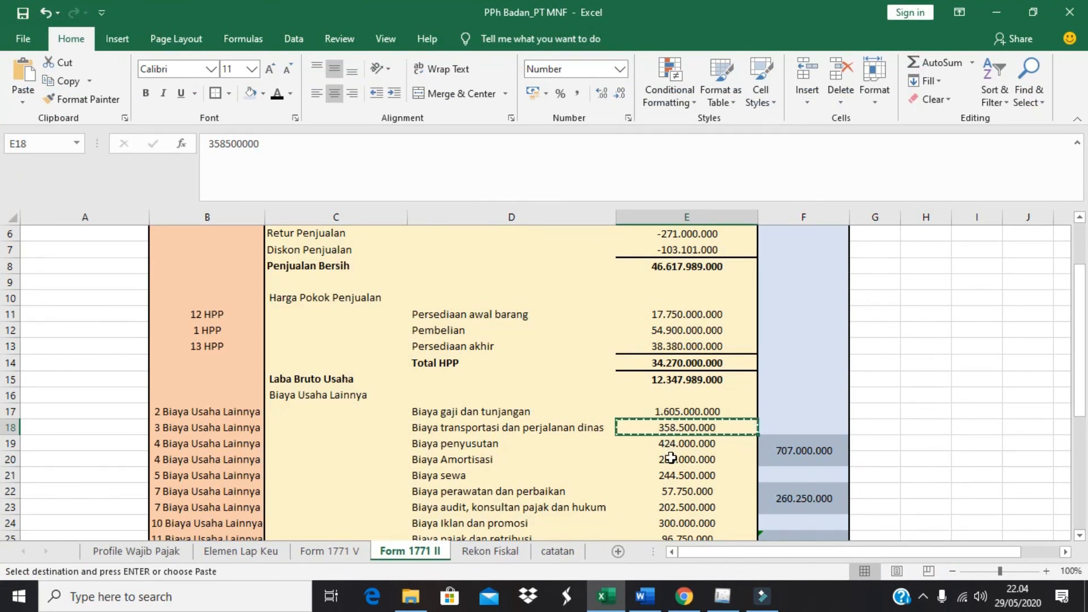
{"action": "key", "text": "alt+Tab"}
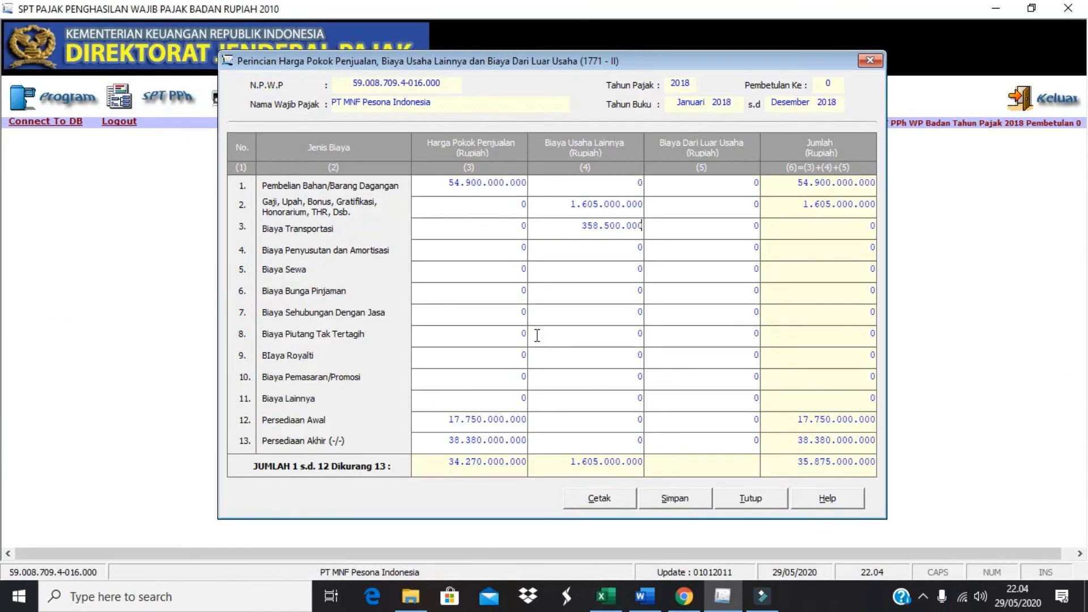
{"action": "key", "text": "alt+Tab"}
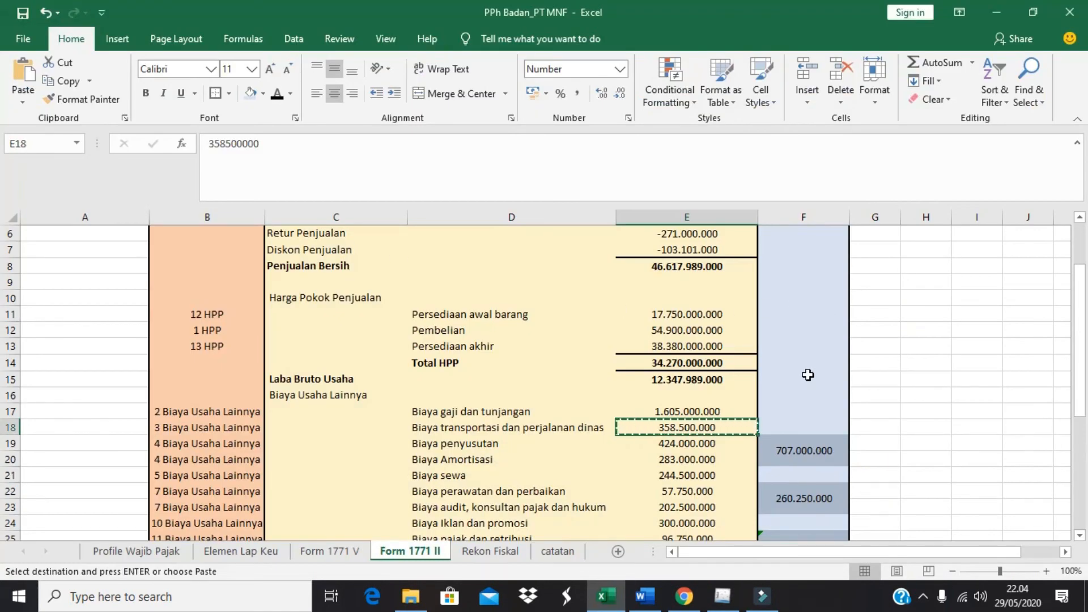
{"action": "left_click", "coordinate": [798, 447]}
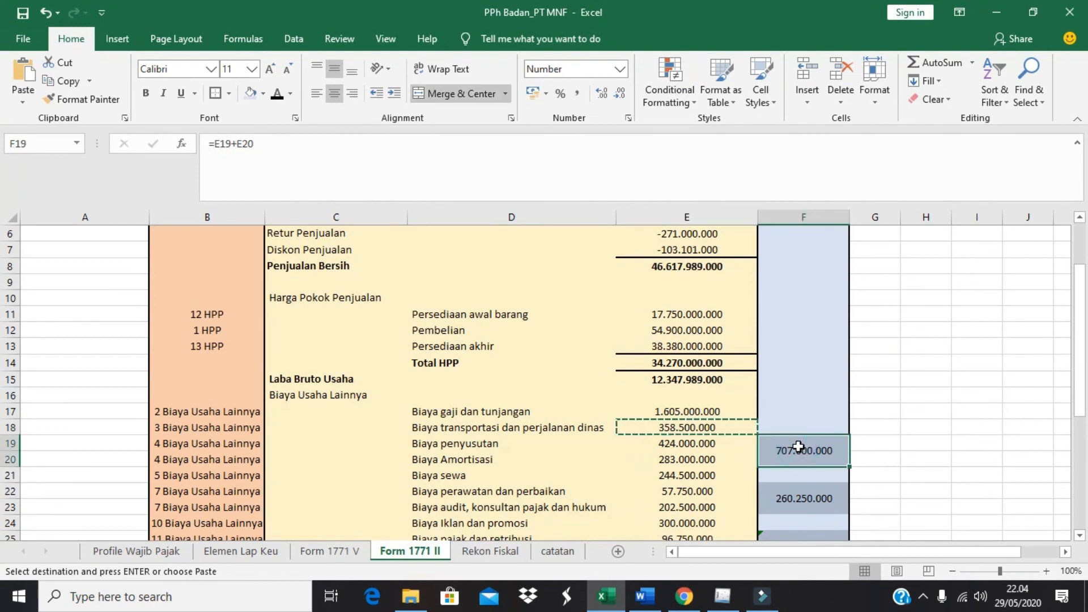
{"action": "key", "text": "ctrl+c"}
{"action": "key", "text": "alt+Tab"}
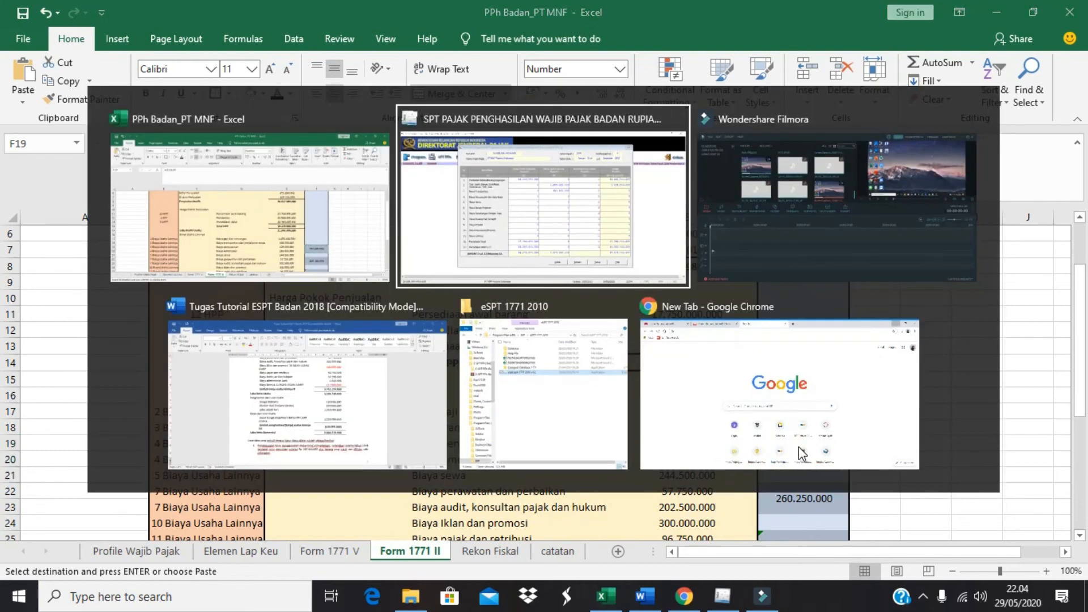
{"action": "left_click", "coordinate": [636, 247]}
{"action": "right_click", "coordinate": [635, 247]}
{"action": "left_click", "coordinate": [674, 311]}
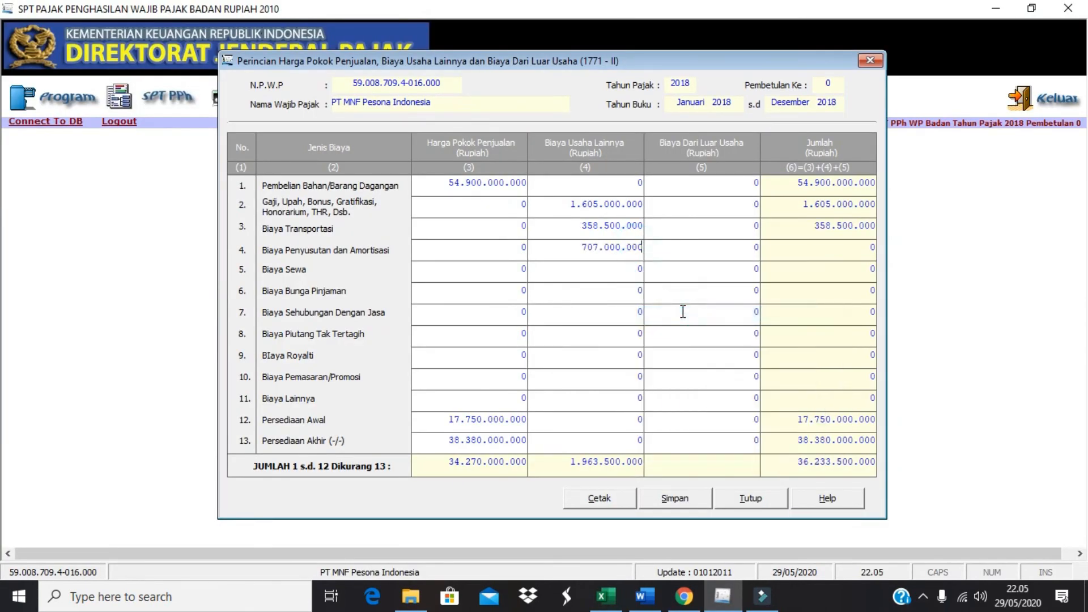
Copy Biaya sewa, 244.500.000, from Excel into Biaya Usaha Lainnya for Biaya Sewa in e-SPT.
{"action": "key", "text": "alt+Tab"}
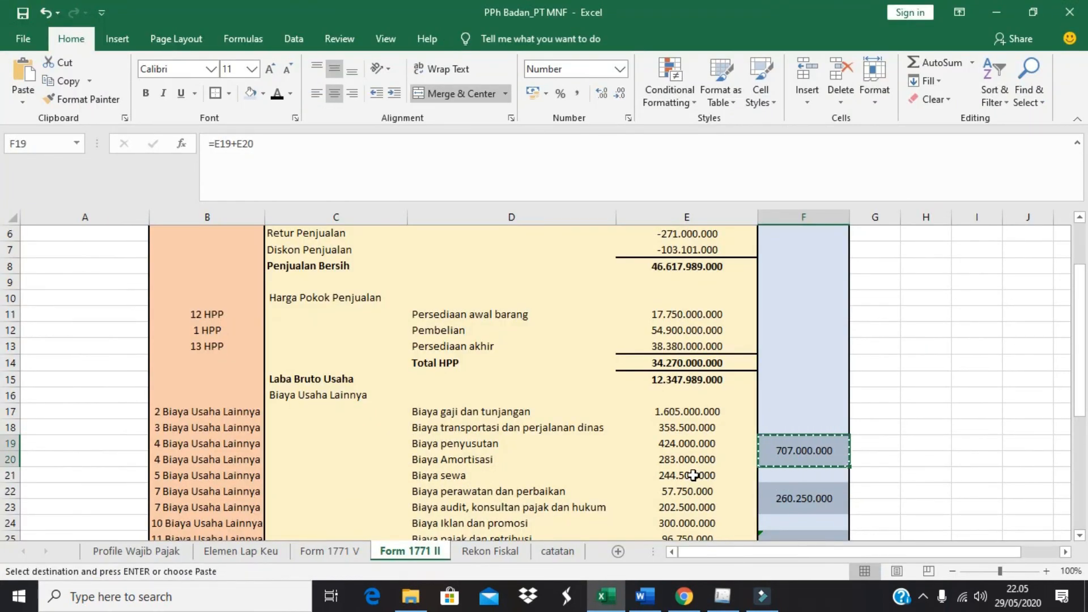
{"action": "left_click", "coordinate": [693, 475]}
{"action": "key", "text": "ctrl+c"}
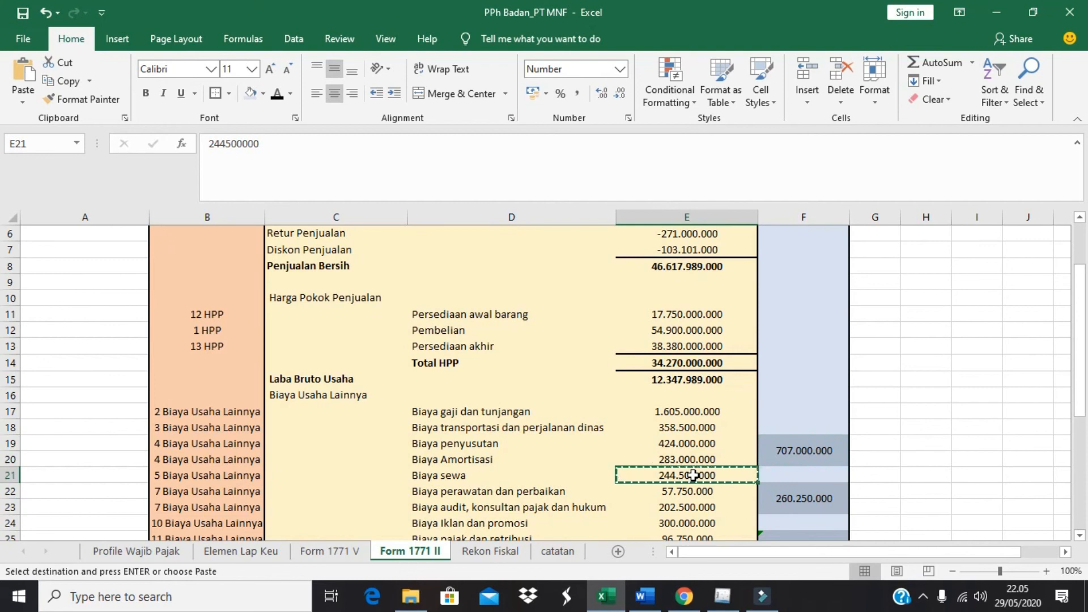
{"action": "key", "text": "alt+Tab"}
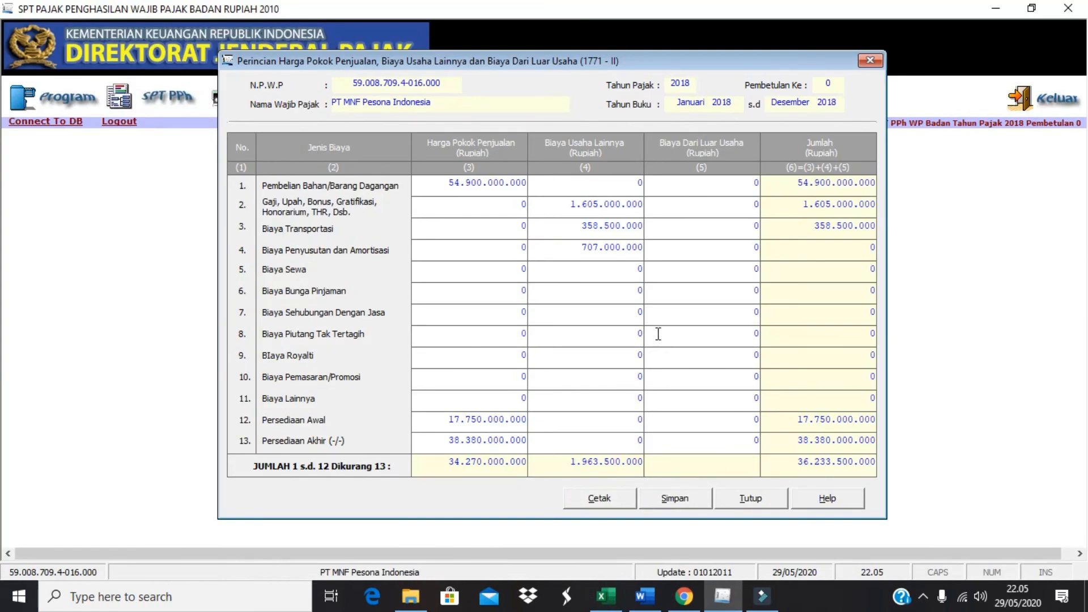
{"action": "left_click", "coordinate": [628, 270]}
{"action": "right_click", "coordinate": [628, 270]}
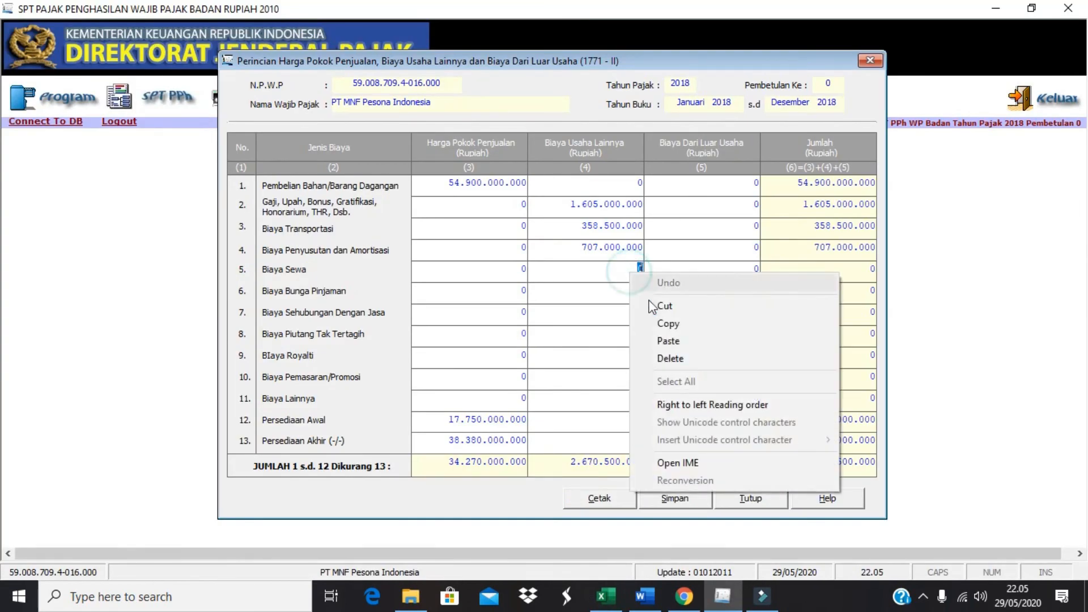
{"action": "left_click", "coordinate": [674, 339]}
Copy the combined perawatan and audit cost, 260.250.000, from Excel into Biaya Usaha Lainnya for Biaya Sehubungan Dengan Jasa in e-SPT.
{"action": "key", "text": "alt+Tab"}
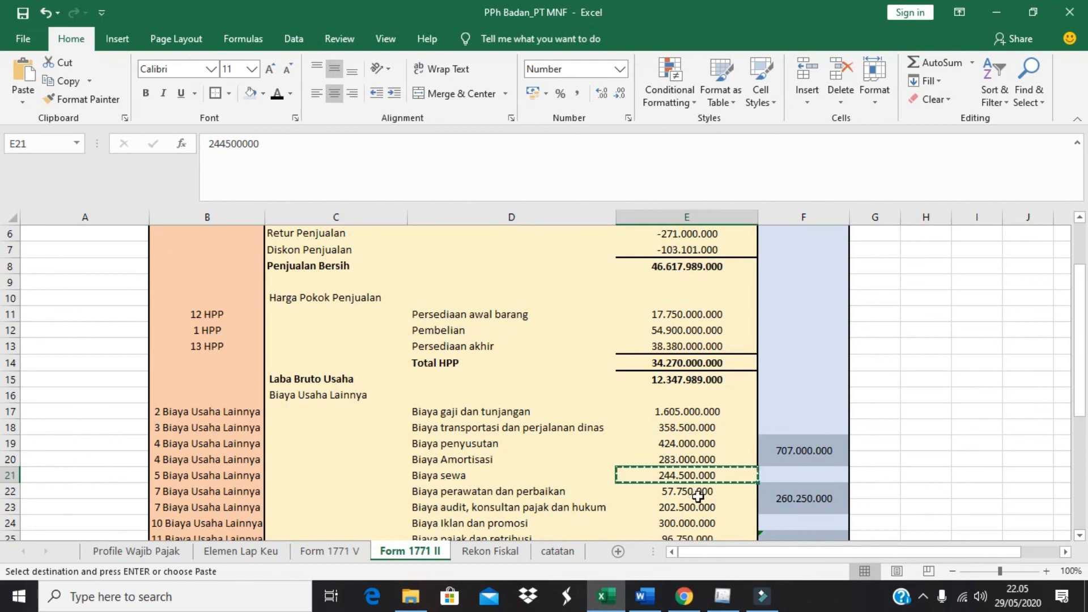
{"action": "left_click", "coordinate": [792, 504]}
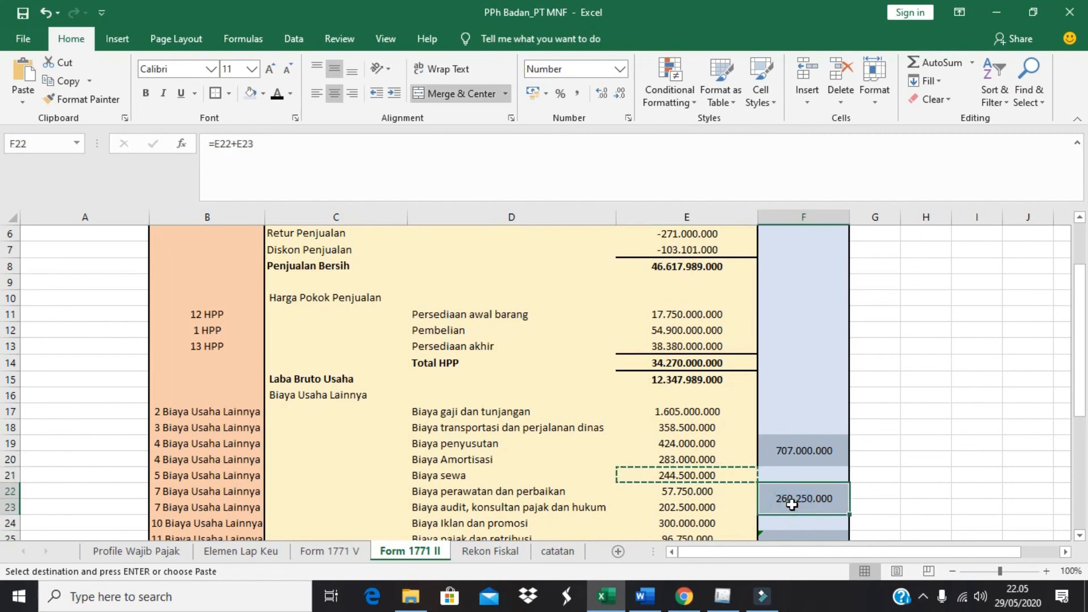
{"action": "key", "text": "ctrl+c"}
{"action": "key", "text": "alt+Tab"}
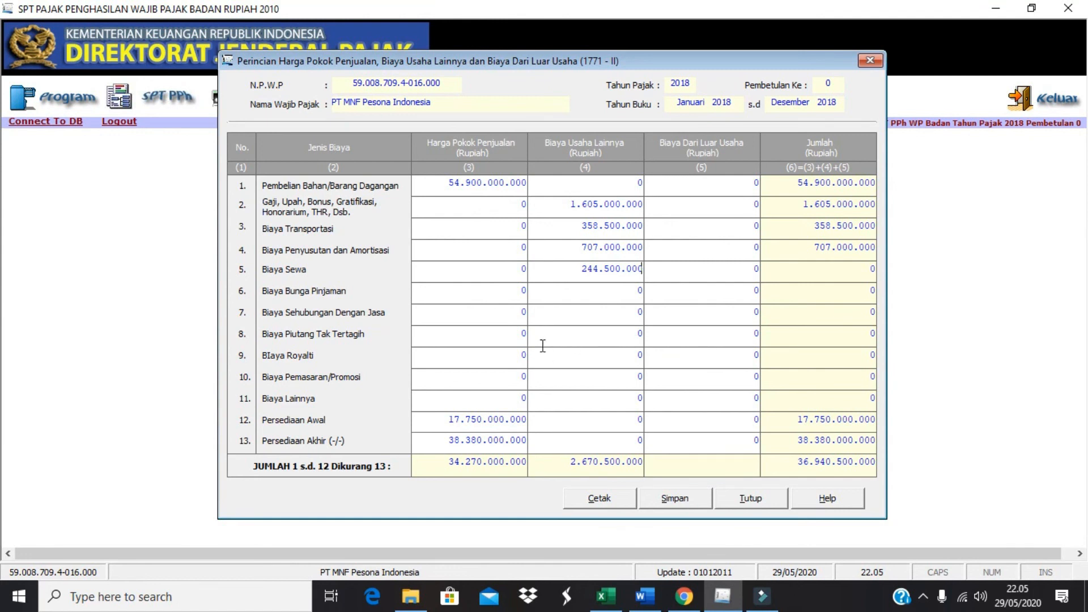
{"action": "left_click", "coordinate": [641, 313]}
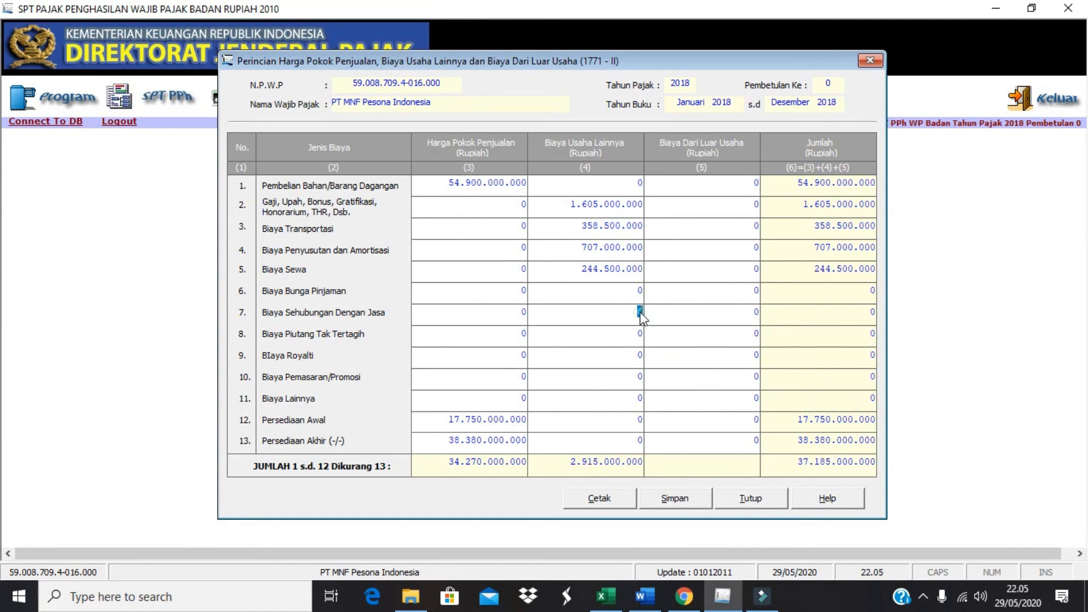
{"action": "right_click", "coordinate": [641, 313]}
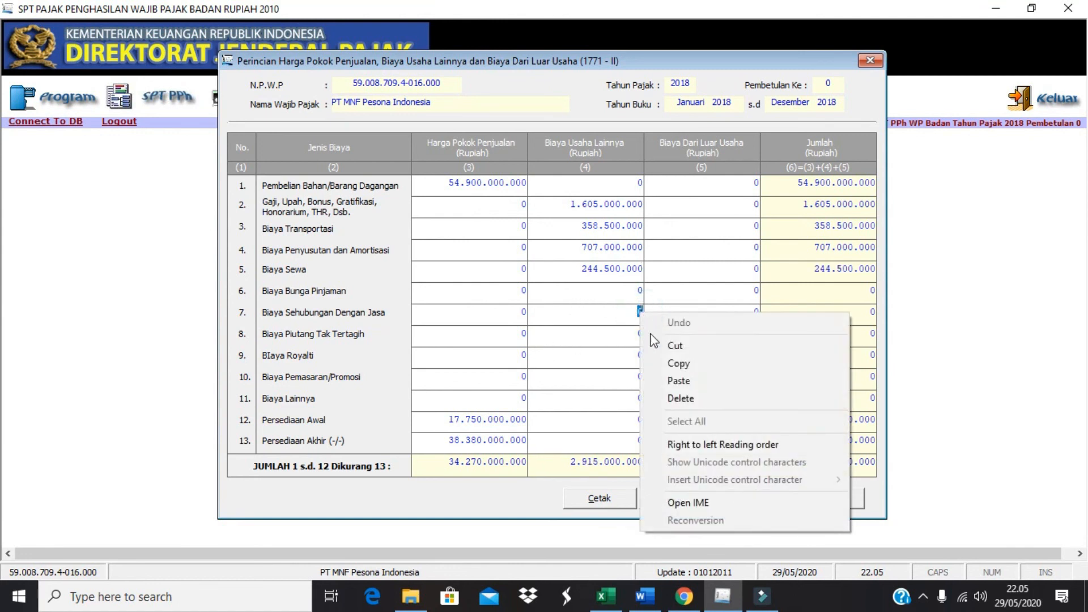
{"action": "left_click", "coordinate": [671, 381]}
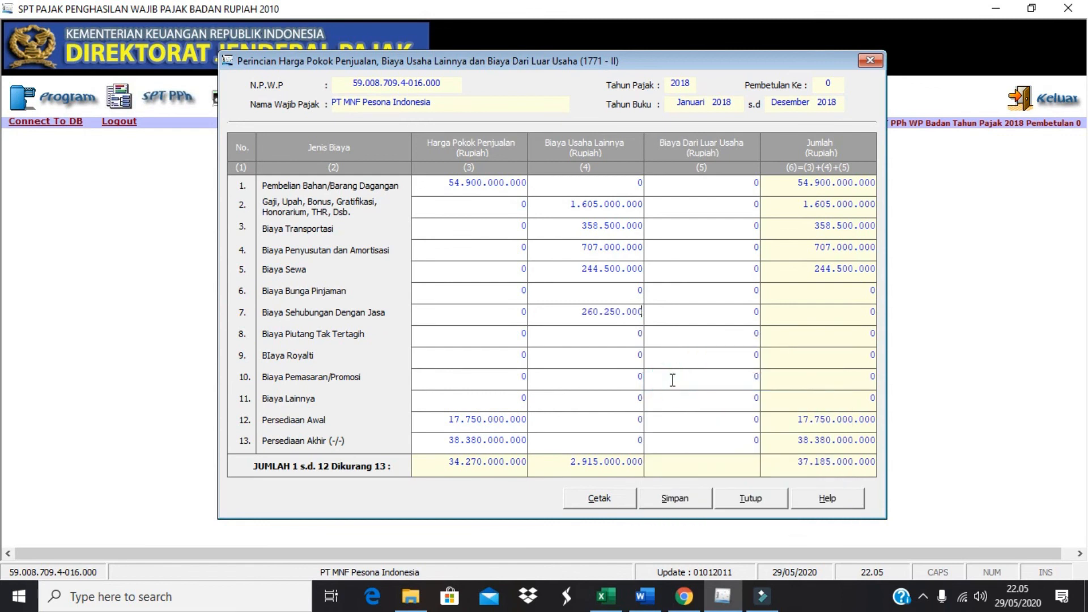
Copy Biaya Iklan dan promosi, 300.000.000, from Excel into Biaya Usaha Lainnya for Biaya Pemasaran/Promosi in e-SPT.
{"action": "key", "text": "alt+Tab"}
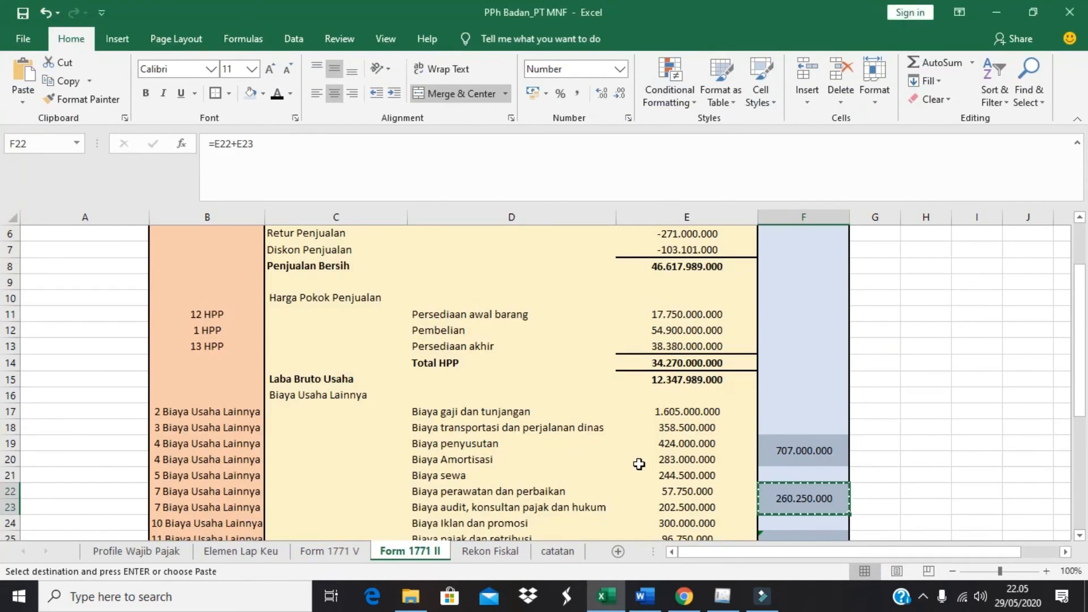
{"action": "scroll", "coordinate": [639, 462], "scroll_direction": "down", "scroll_amount": 2}
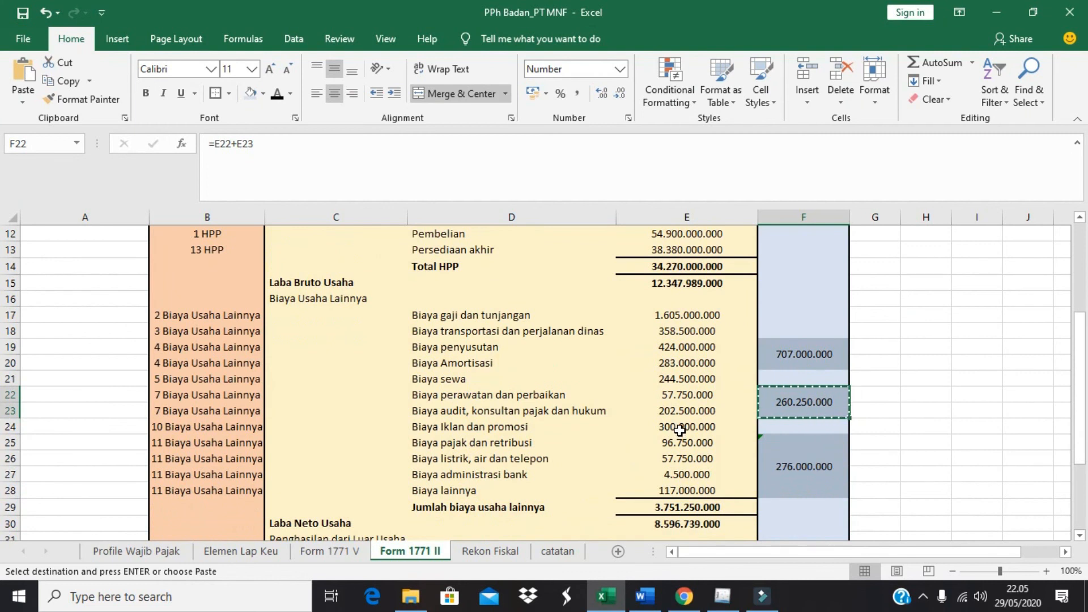
{"action": "left_click", "coordinate": [680, 430]}
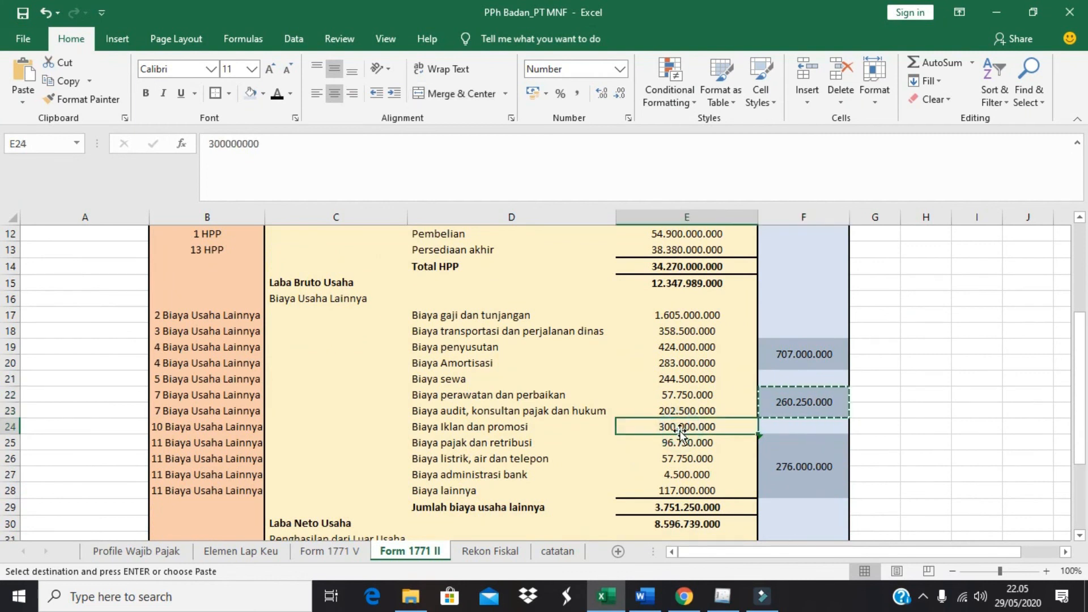
{"action": "key", "text": "ctrl+c"}
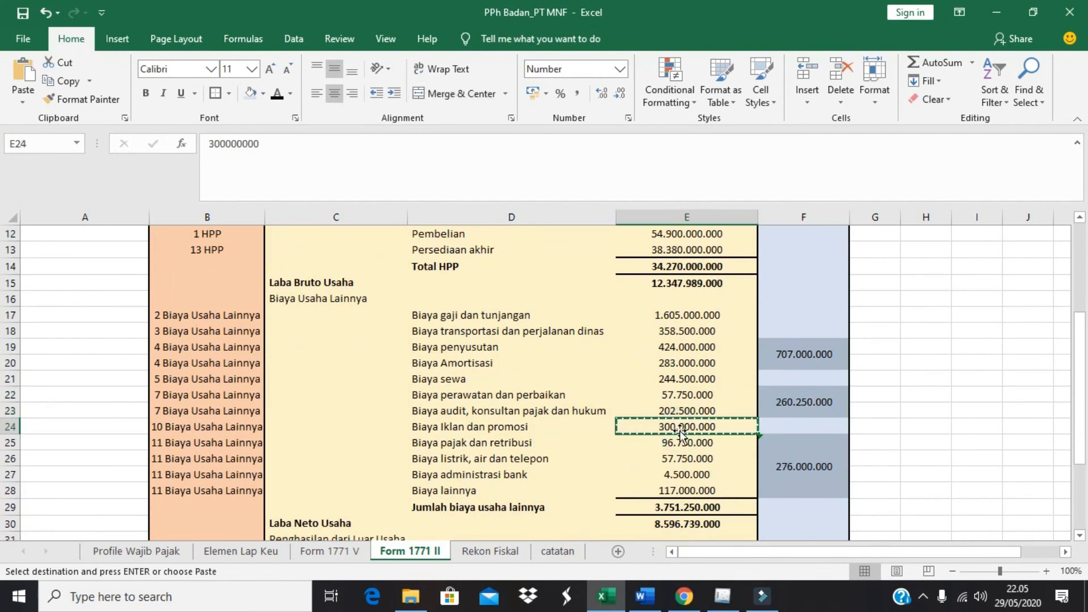
{"action": "key", "text": "alt+Tab"}
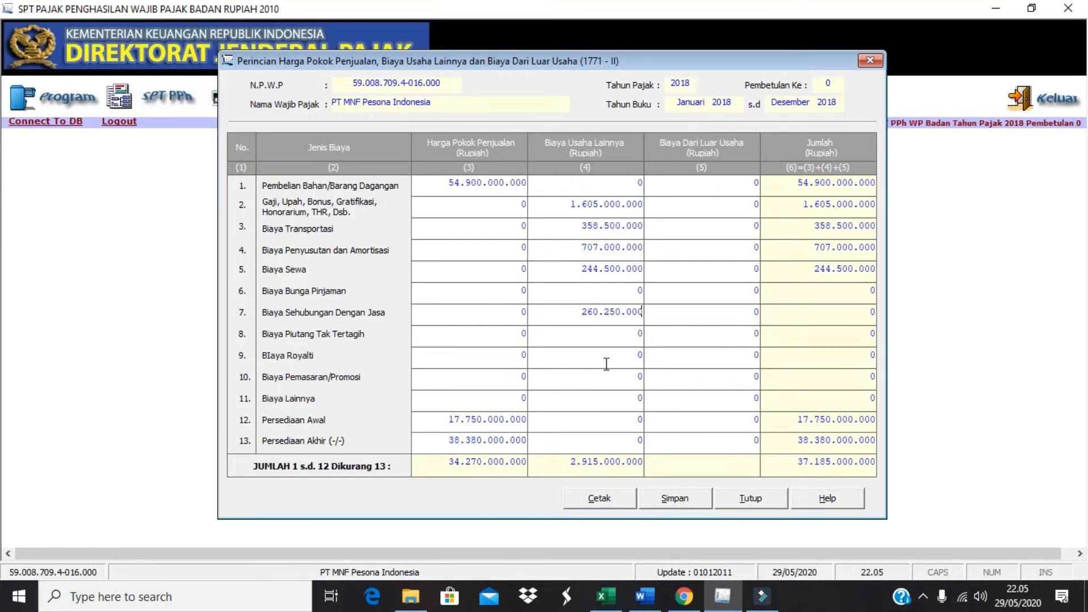
{"action": "left_click", "coordinate": [624, 375]}
{"action": "right_click", "coordinate": [624, 375]}
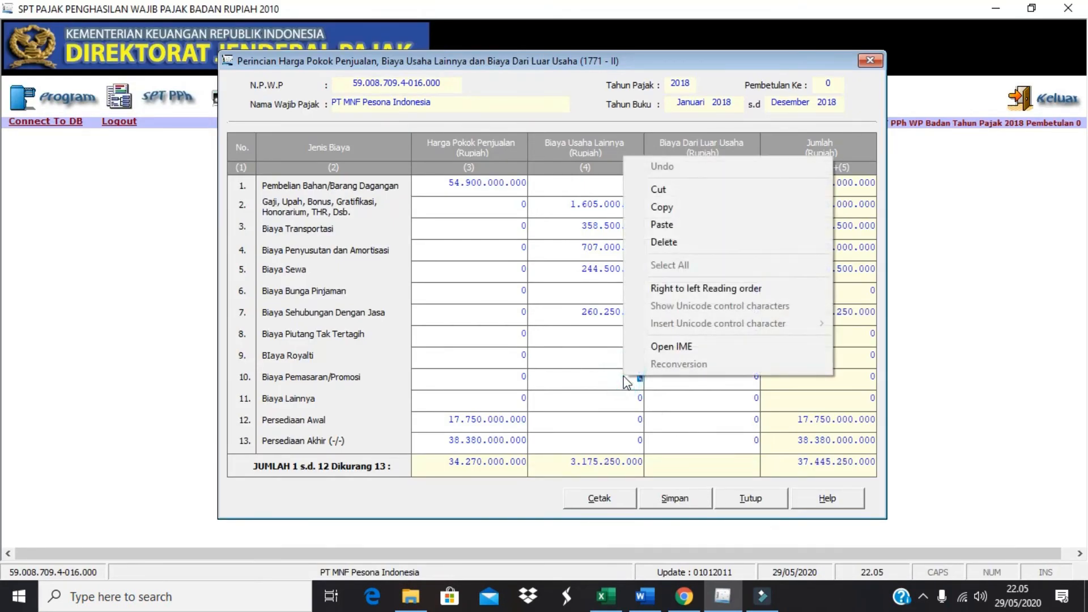
{"action": "left_click", "coordinate": [638, 213]}
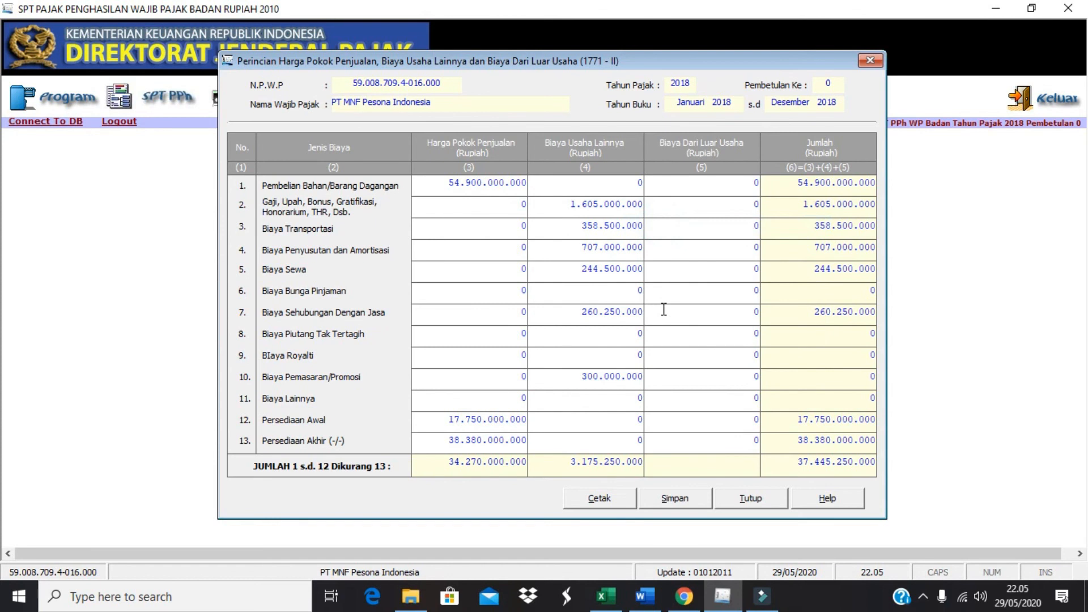
Copy the combined amount for the item 11 costs, 276.000.000, from Excel into Biaya Usaha Lainnya for Biaya Lainnya in e-SPT.
{"action": "key", "text": "alt+Tab"}
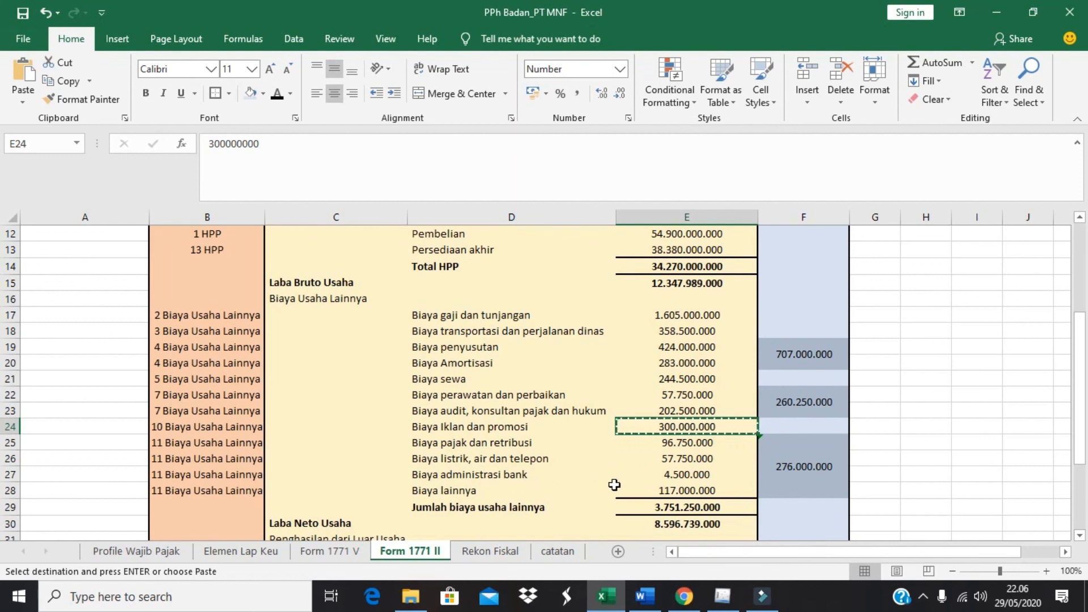
{"action": "left_click", "coordinate": [799, 464]}
{"action": "key", "text": "ctrl+c"}
{"action": "key", "text": "alt+Tab"}
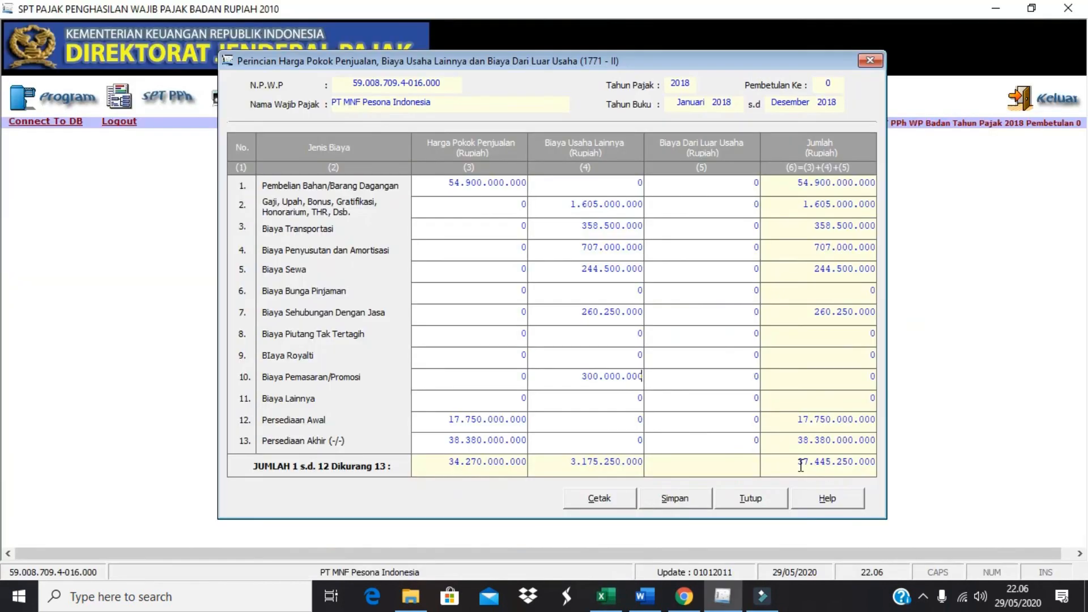
{"action": "left_click", "coordinate": [624, 402]}
{"action": "right_click", "coordinate": [624, 401]}
{"action": "left_click", "coordinate": [675, 254]}
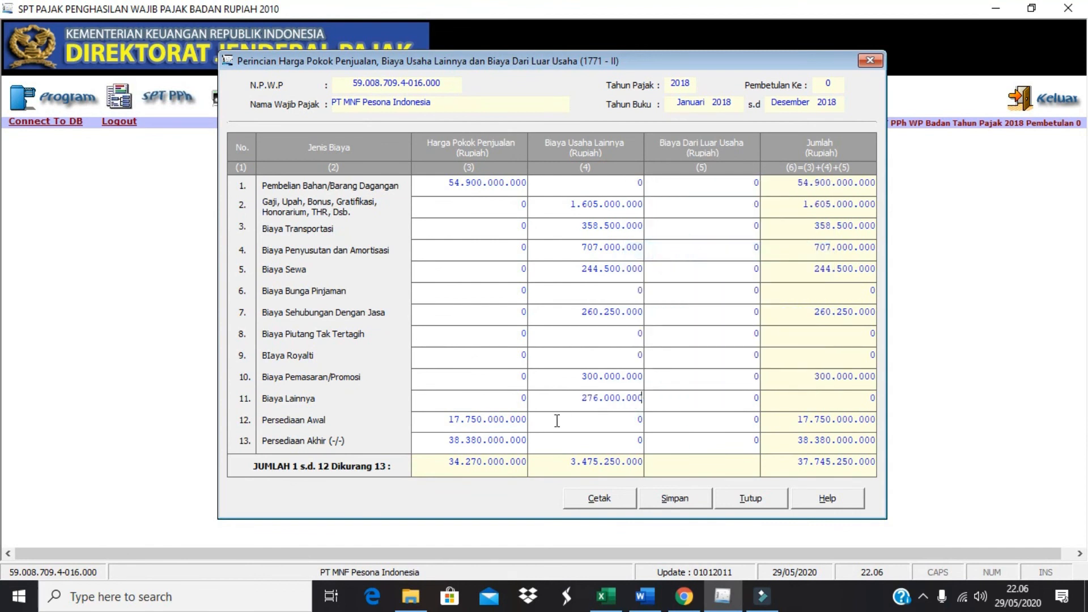
{"action": "left_click", "coordinate": [612, 458]}
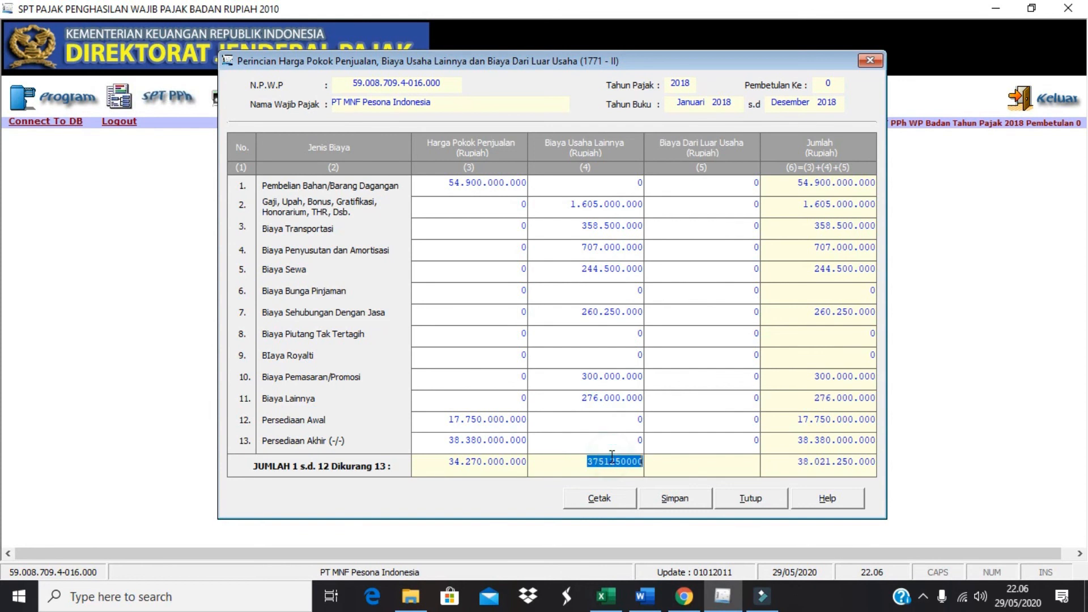
Copy Biaya Bunga Pinjaman, 2.550.000.000, from Excel into Biaya Dari Luar Usaha for Biaya Bunga Pinjaman in e-SPT.
{"action": "key", "text": "alt+Tab"}
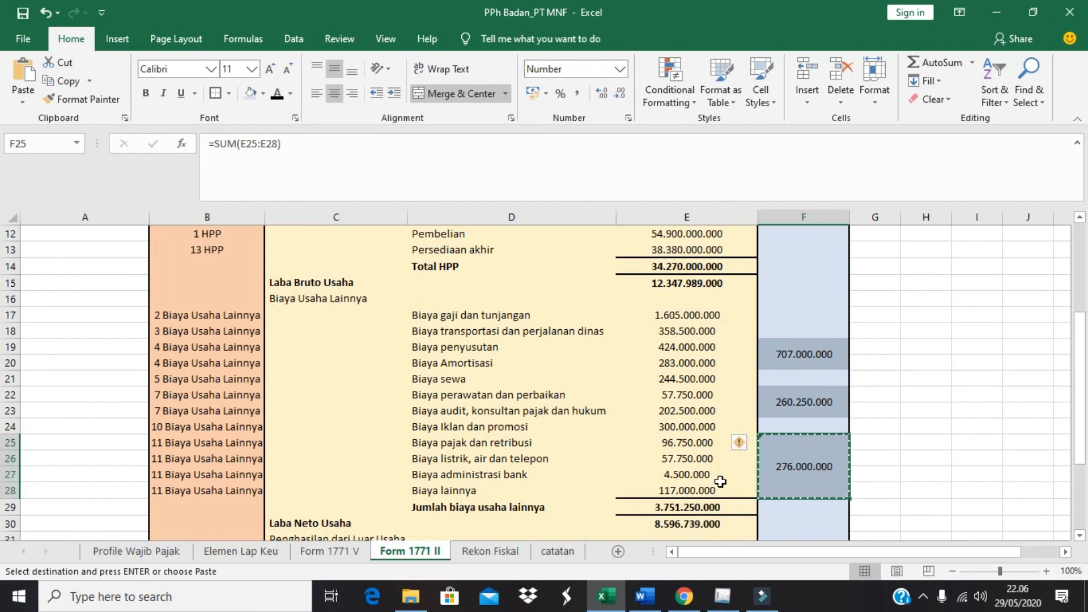
{"action": "scroll", "coordinate": [720, 481], "scroll_direction": "down", "scroll_amount": 3}
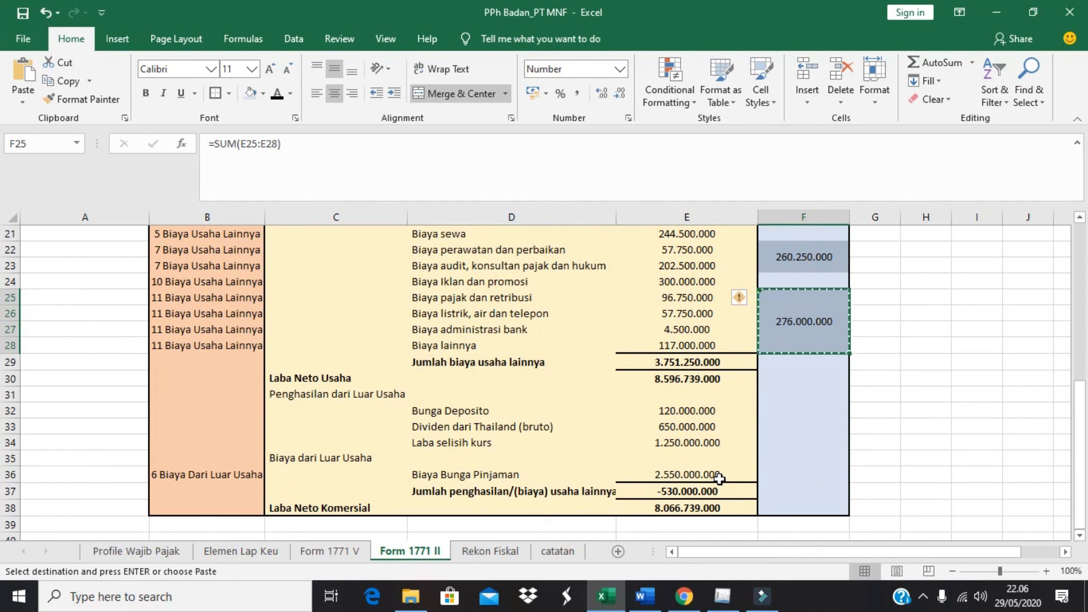
{"action": "left_click", "coordinate": [648, 473]}
{"action": "key", "text": "ctrl+c"}
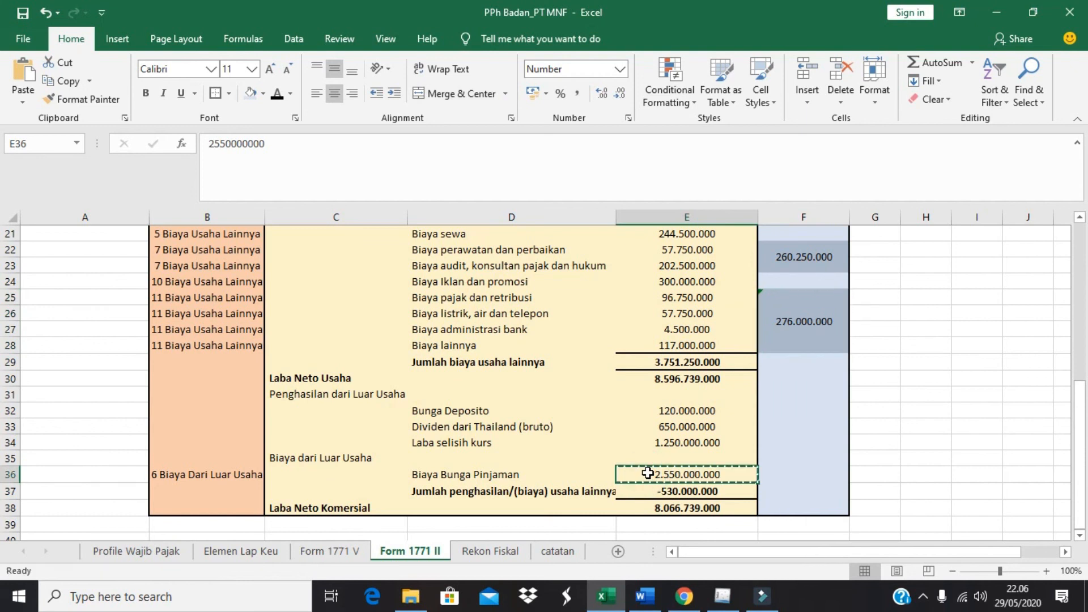
{"action": "key", "text": "alt+Tab"}
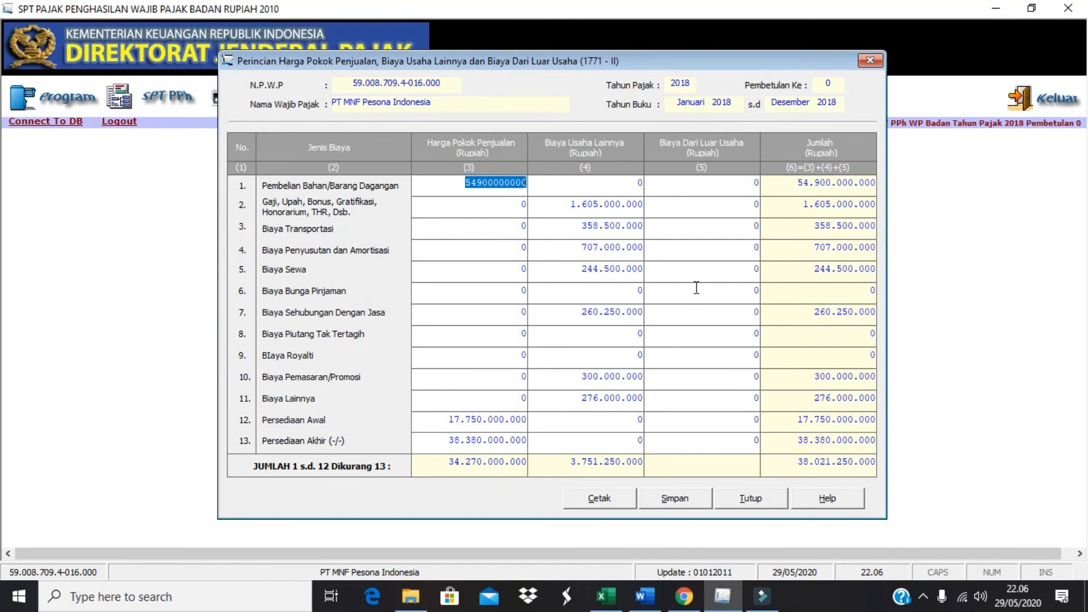
{"action": "left_click", "coordinate": [758, 291]}
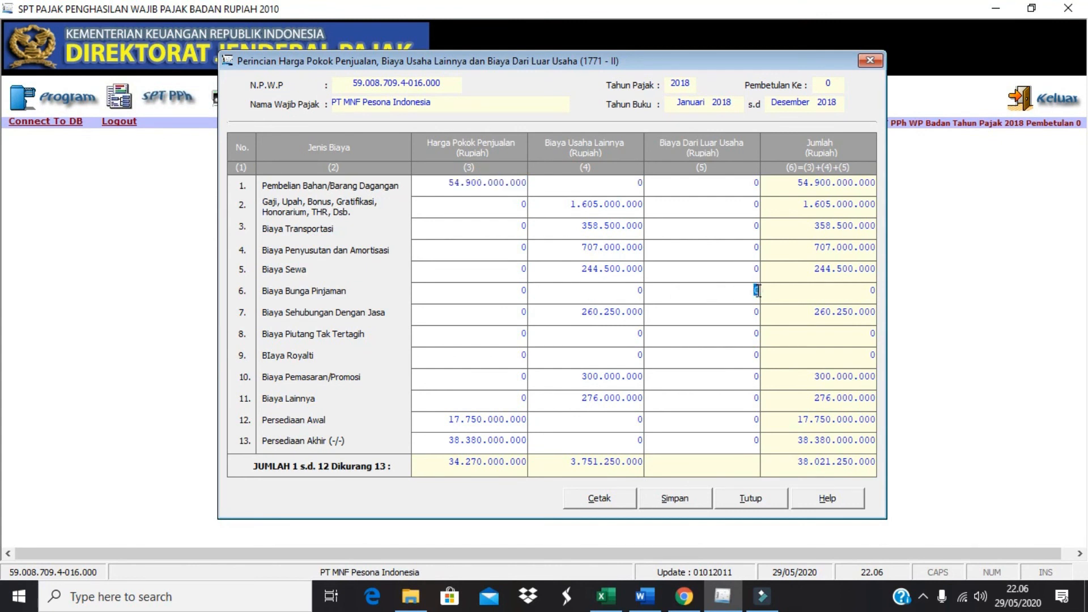
{"action": "right_click", "coordinate": [758, 290]}
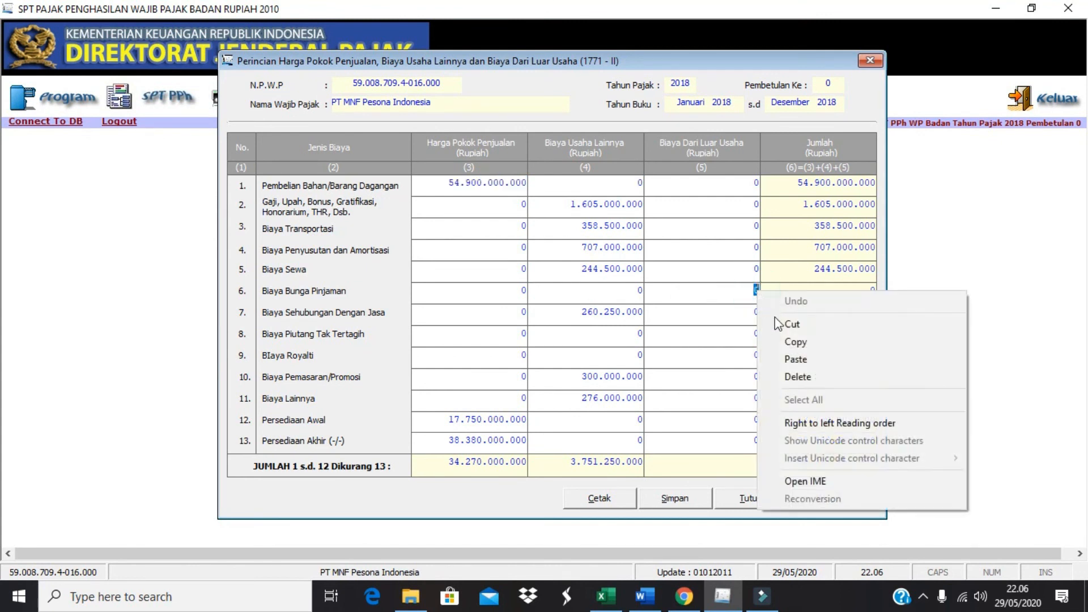
{"action": "left_click", "coordinate": [798, 359]}
{"action": "left_click", "coordinate": [744, 343]}
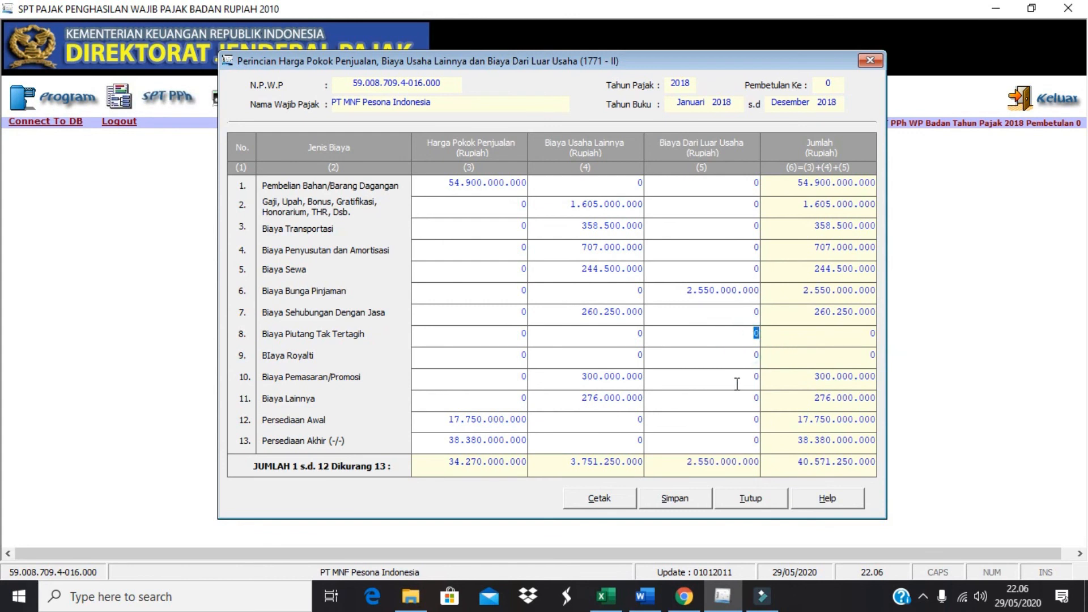
{"action": "key", "text": "alt+Tab"}
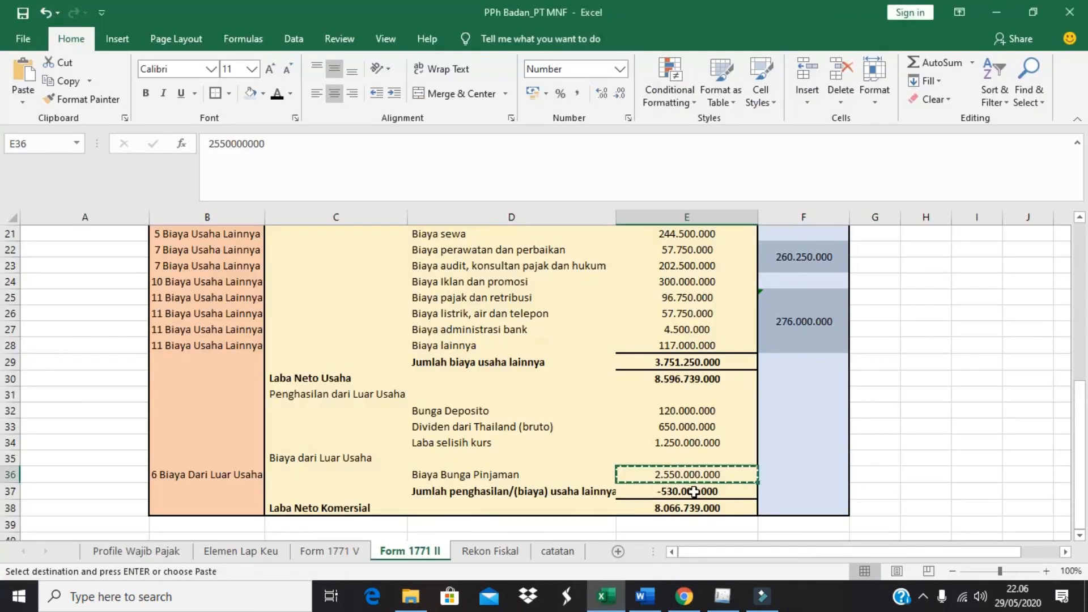
Return to e-SPT and save the Formulir 1771-II cost details, accepting the depreciation and amortization mismatch.
{"action": "key", "text": "alt+Tab"}
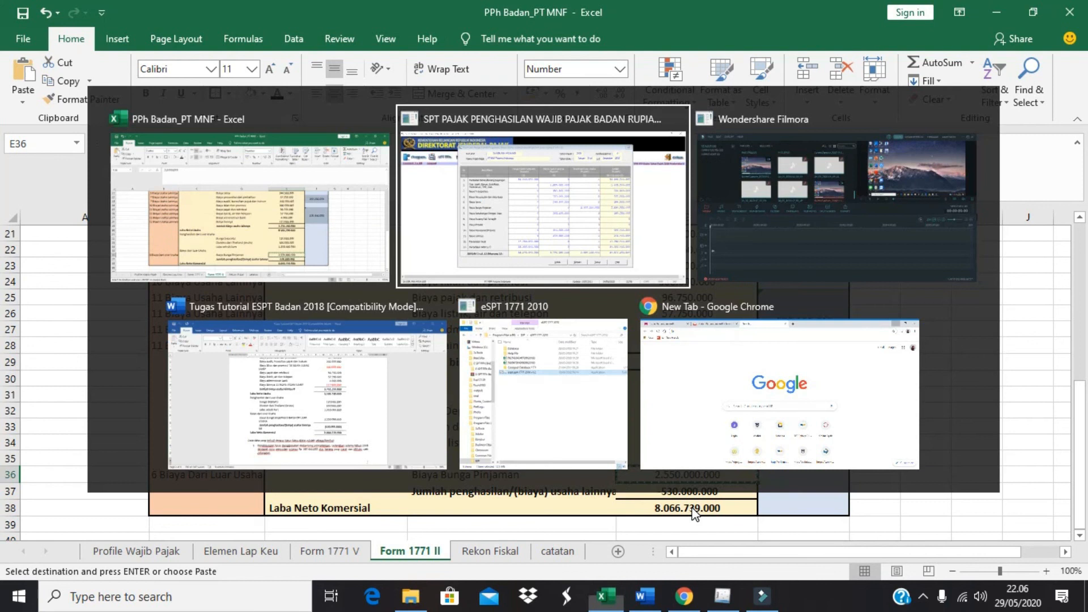
{"action": "key", "text": "alt+Tab"}
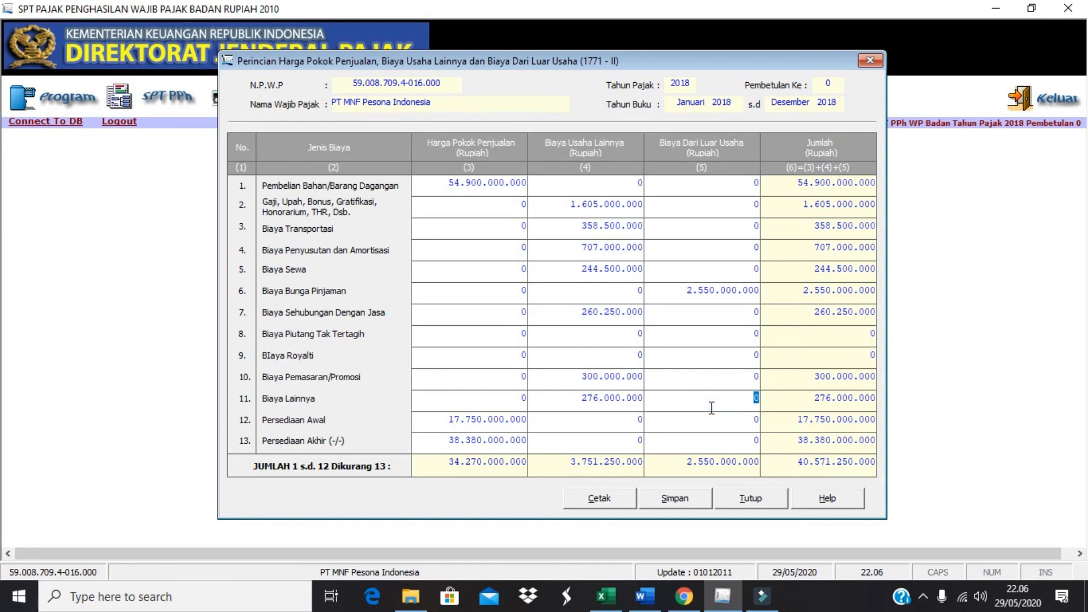
{"action": "left_click", "coordinate": [677, 500]}
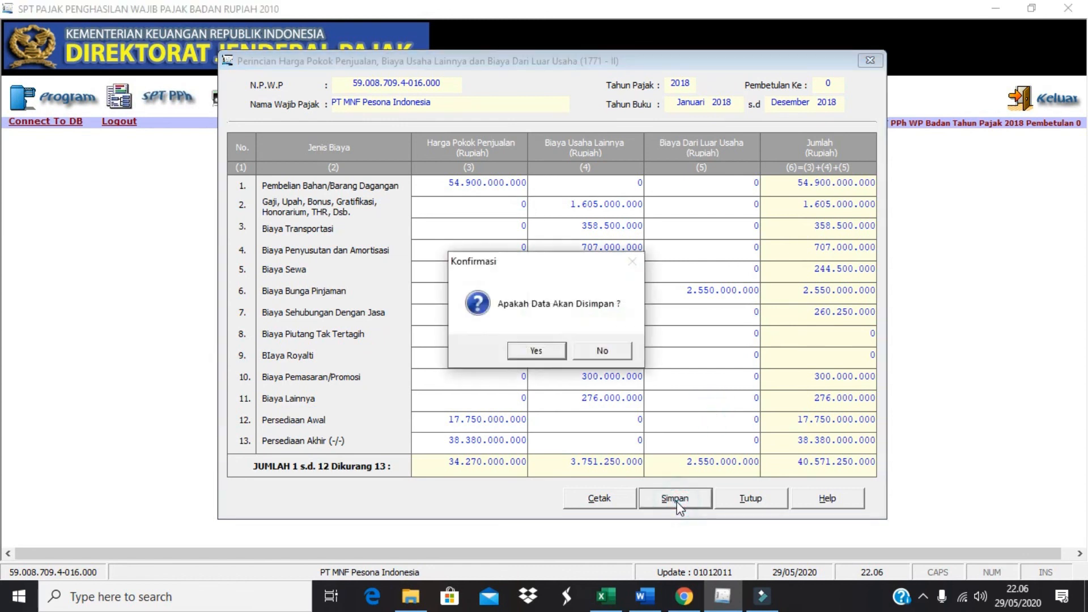
{"action": "left_click", "coordinate": [536, 351]}
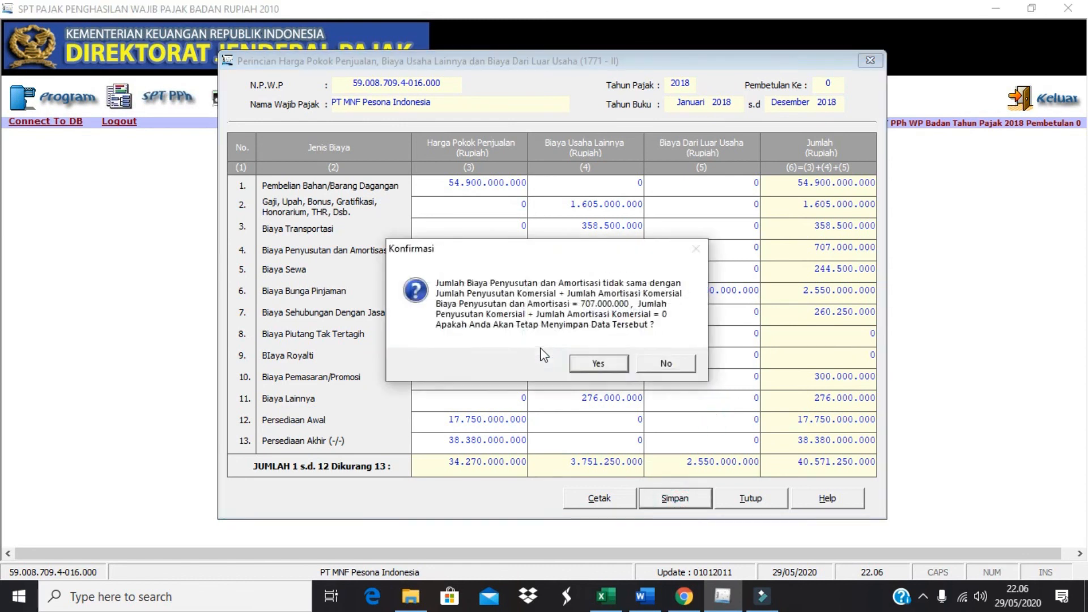
{"action": "left_click", "coordinate": [585, 365]}
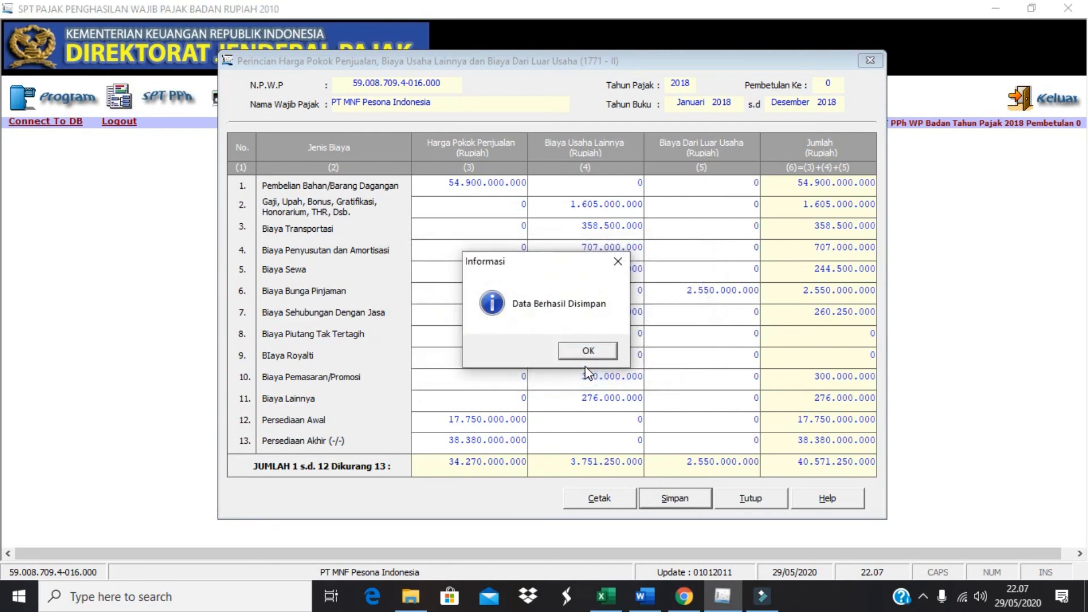
{"action": "left_click", "coordinate": [587, 353]}
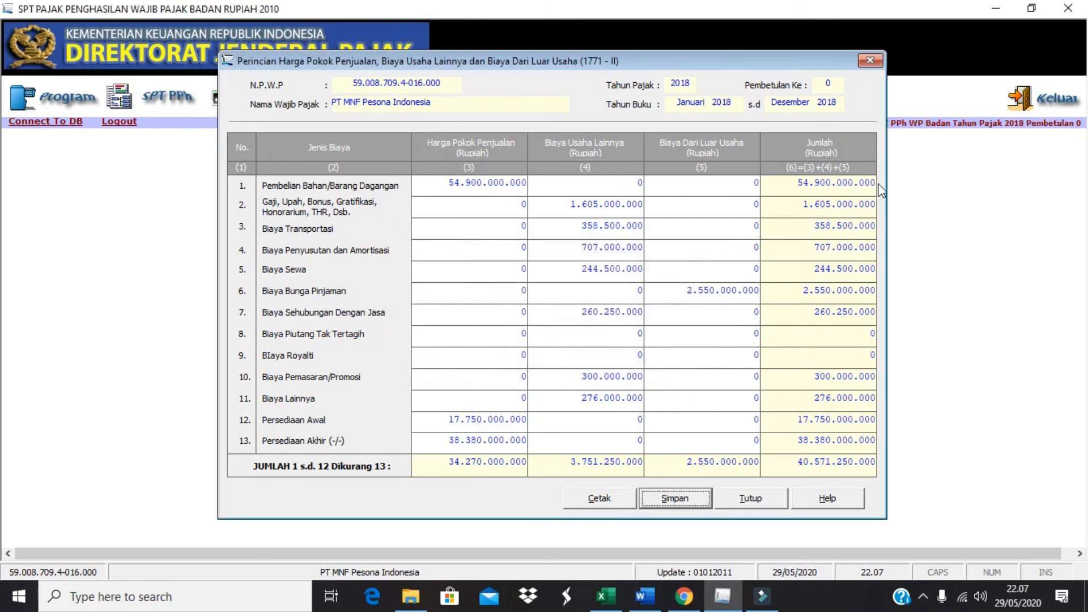